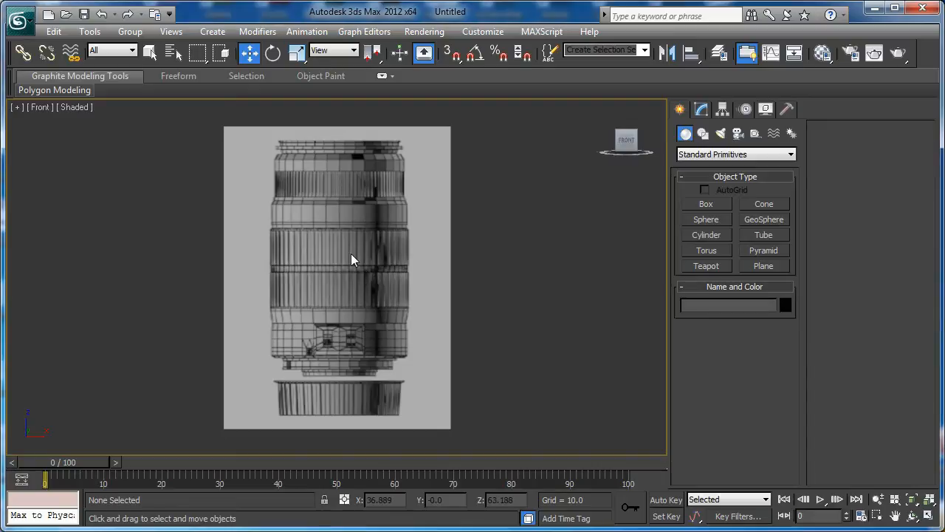
Create a cylinder over the lens reference in the front view, with a radius of about 185 and height of about 42
{"action": "scroll", "coordinate": [340, 262], "scroll_direction": "up", "scroll_amount": 4}
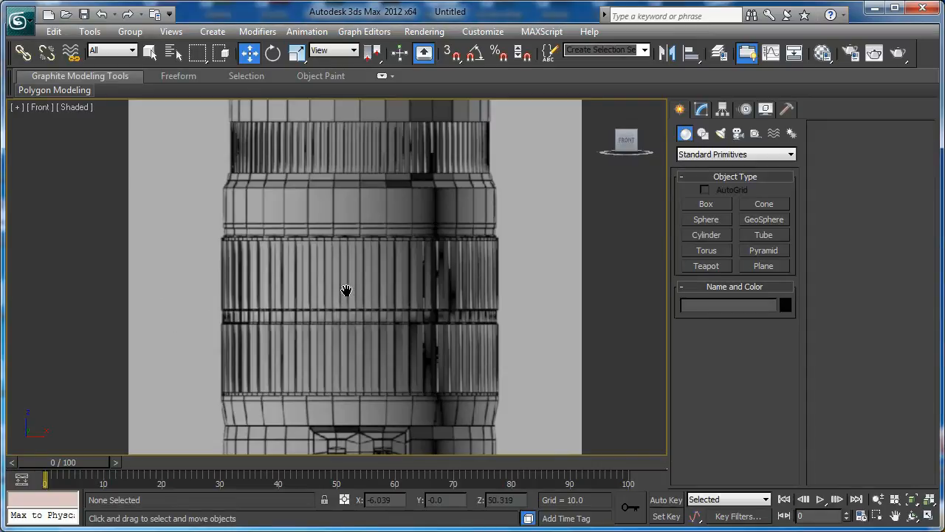
{"action": "left_click", "coordinate": [706, 235]}
{"action": "middle_click_drag", "start_coordinate": [296, 357], "coordinate": [299, 303]}
{"action": "left_click_drag", "start_coordinate": [354, 278], "coordinate": [334, 417]}
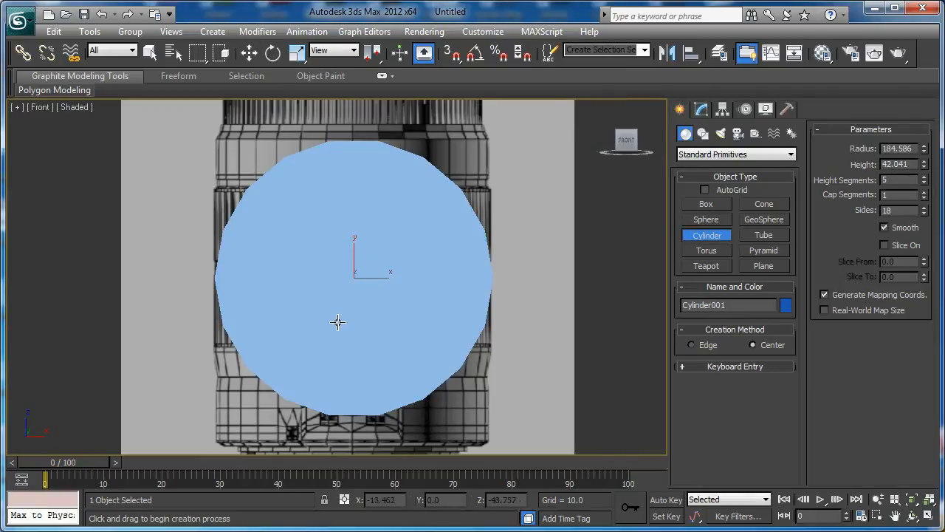
Rotate the cylinder upright with angle snap enabled so its axis matches the vertical lens barrel
{"action": "key", "text": "w"}
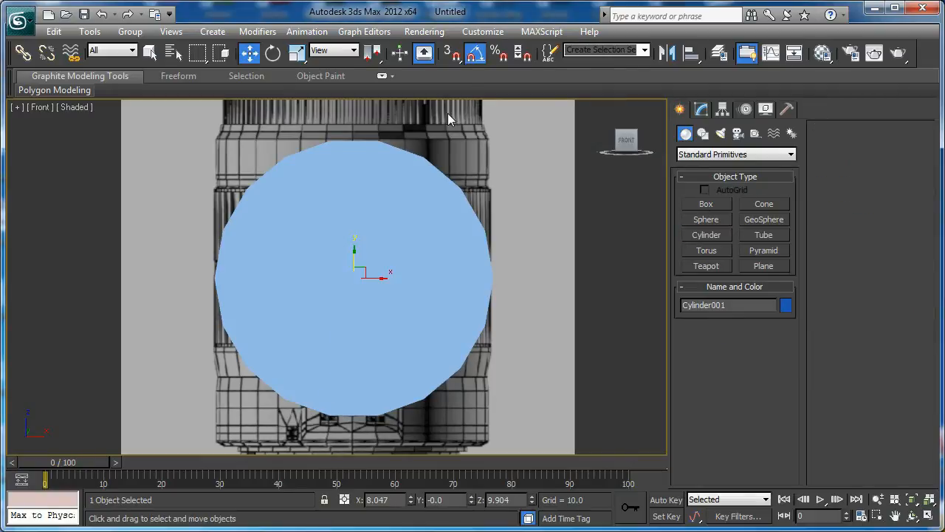
{"action": "key", "text": "e"}
{"action": "left_click_drag", "start_coordinate": [354, 270], "coordinate": [383, 313]}
{"action": "scroll", "coordinate": [383, 314], "scroll_direction": "up", "scroll_amount": 3}
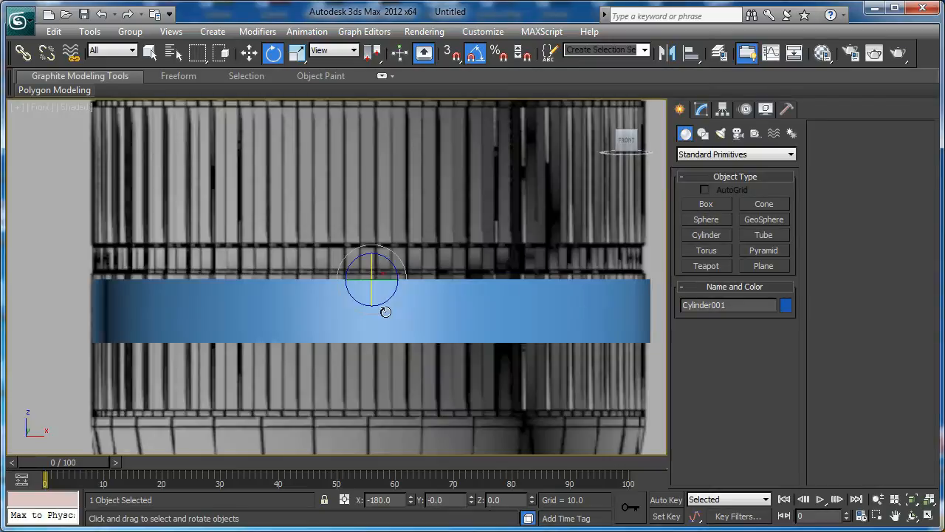
Display edged faces and set the cylinder to 1 height segment and 110 sides
{"action": "left_click", "coordinate": [702, 109]}
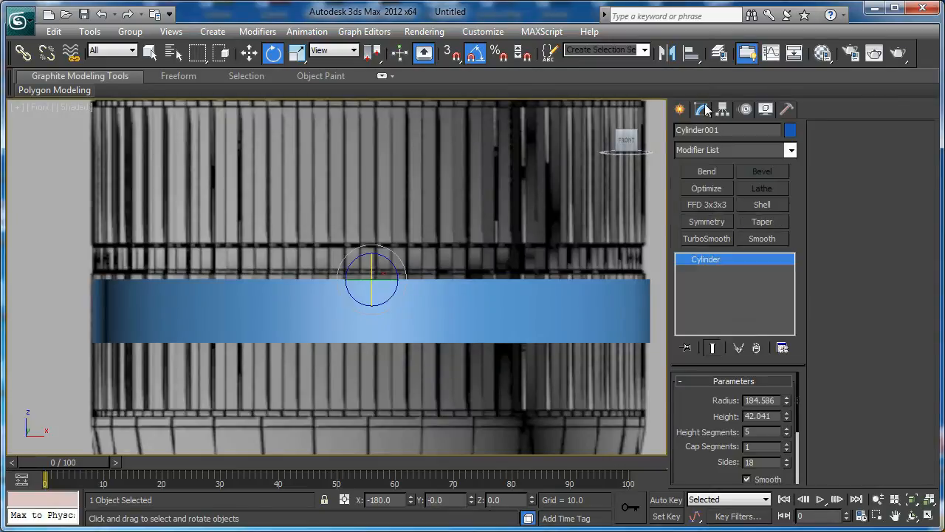
{"action": "key", "text": "F4"}
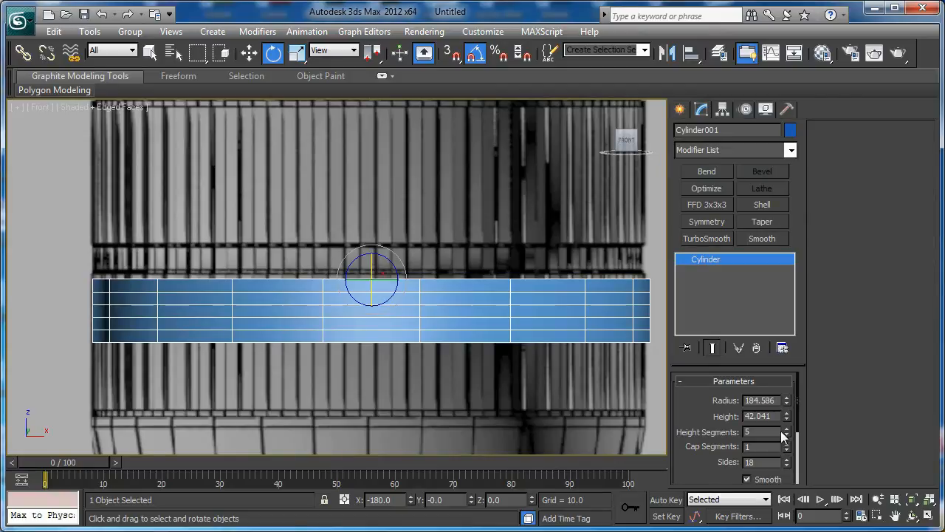
{"action": "right_click", "coordinate": [787, 434]}
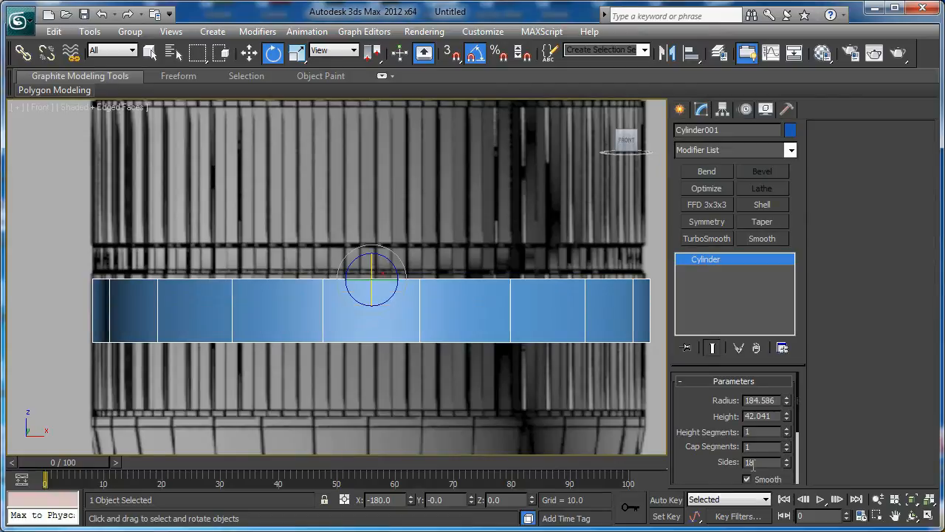
{"action": "type", "text": "110"}
{"action": "key", "text": "Return"}
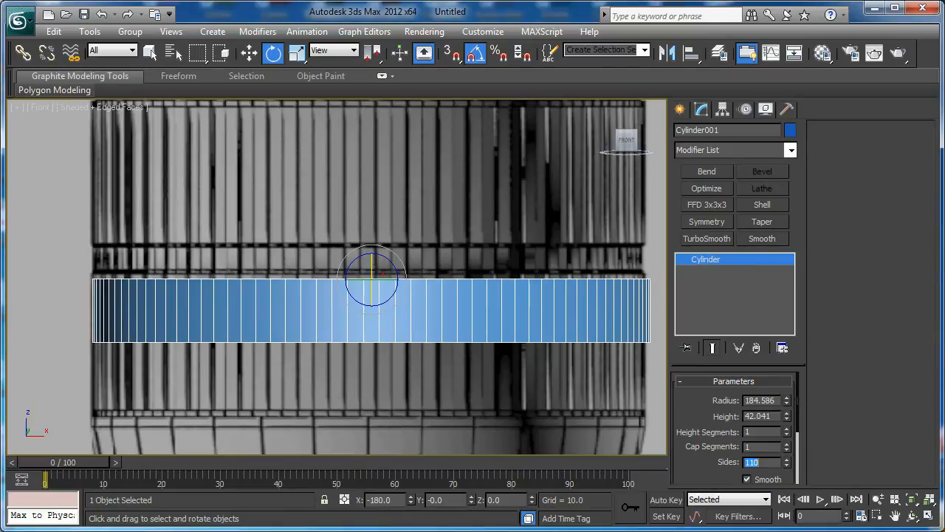
Convert the cylinder to an Editable Poly
{"action": "right_click", "coordinate": [350, 325]}
{"action": "mouse_move", "coordinate": [409, 456]}
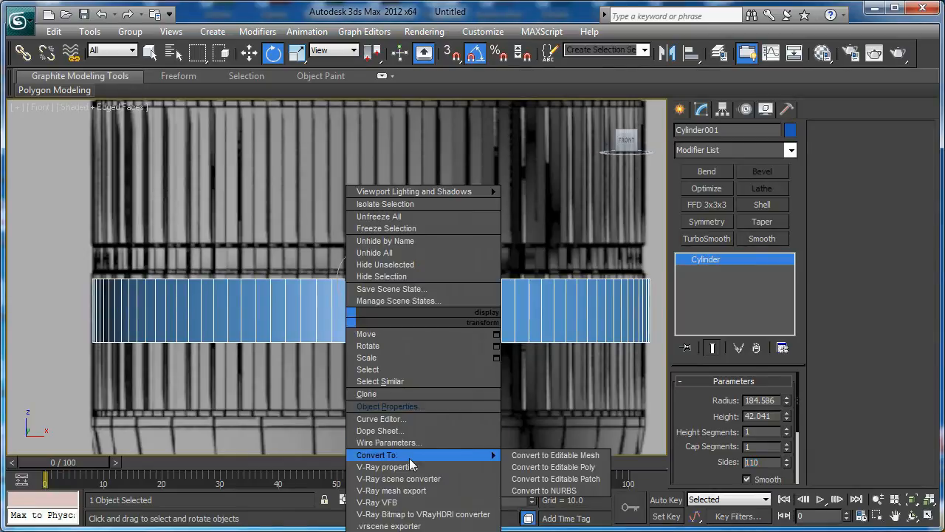
{"action": "left_click", "coordinate": [550, 467]}
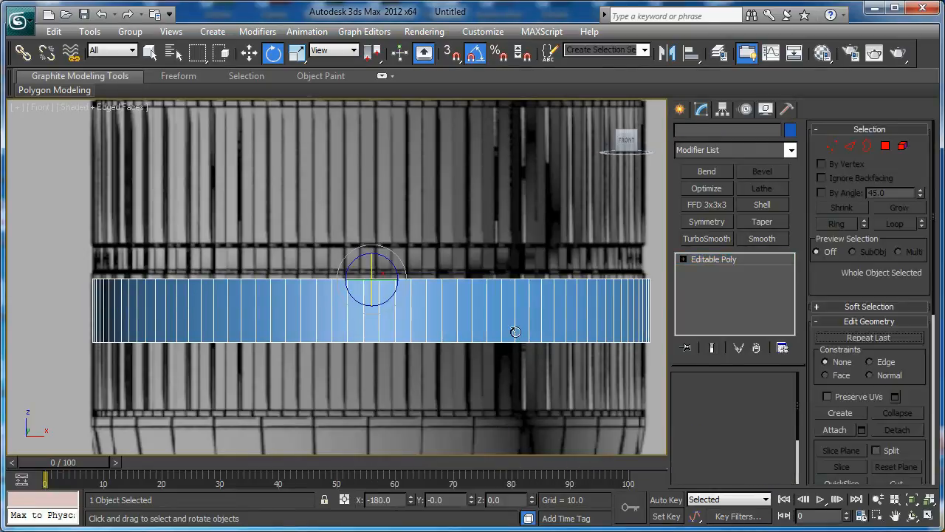
Move the cylinder's top row of vertices up to the upper edge of the reference's wide ribbed grip section
{"action": "scroll", "coordinate": [515, 331], "scroll_direction": "down", "scroll_amount": 3}
{"action": "key", "text": "1"}
{"action": "left_click_drag", "start_coordinate": [518, 225], "coordinate": [123, 309]}
{"action": "scroll", "coordinate": [346, 378], "scroll_direction": "up", "scroll_amount": 5}
{"action": "key", "text": "w"}
{"action": "left_click_drag", "start_coordinate": [336, 370], "coordinate": [351, 198]}
Move the bottom row of vertices down to the lower edge of the reference's ribbed grip section
{"action": "middle_click_drag", "start_coordinate": [390, 267], "coordinate": [367, 232]}
{"action": "scroll", "coordinate": [367, 231], "scroll_direction": "down", "scroll_amount": 3}
{"action": "left_click_drag", "start_coordinate": [553, 266], "coordinate": [185, 354]}
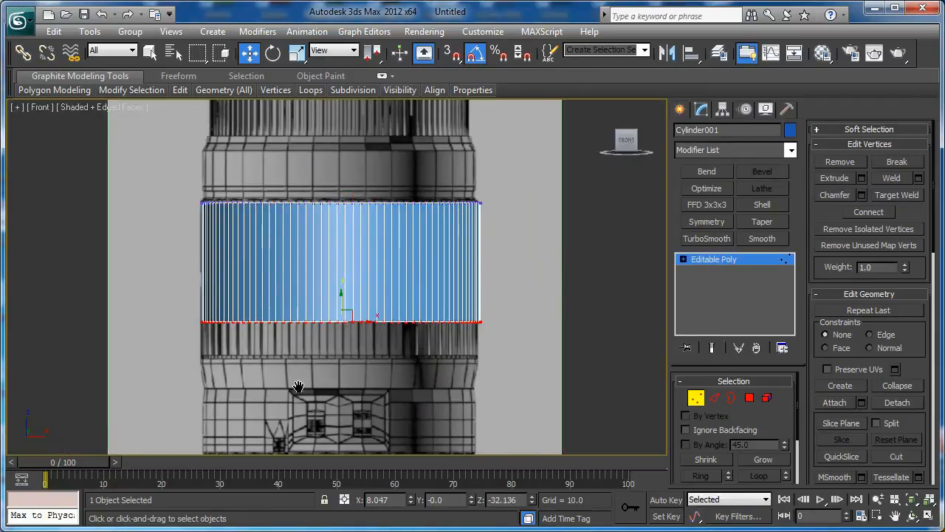
{"action": "scroll", "coordinate": [310, 377], "scroll_direction": "up", "scroll_amount": 4}
{"action": "left_click_drag", "start_coordinate": [370, 228], "coordinate": [370, 296]}
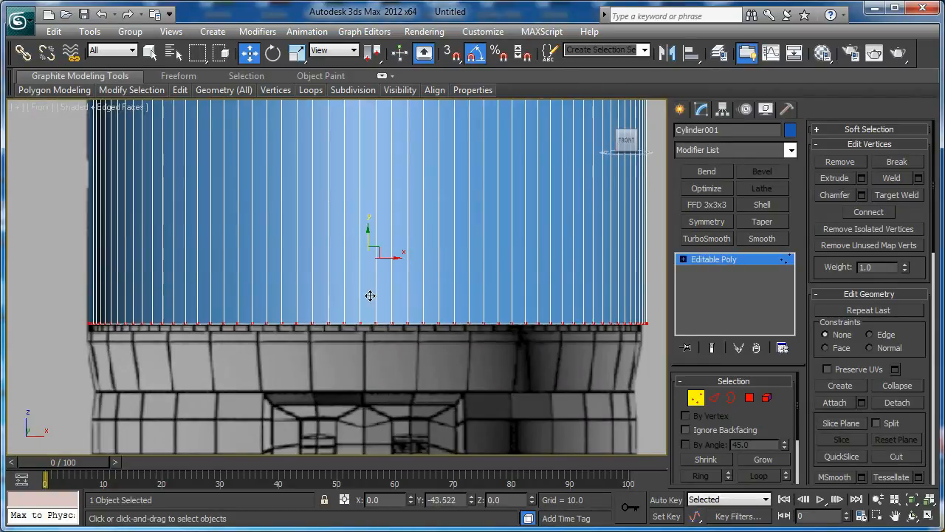
Select the top and bottom cap polygons and extrude them slightly to add a thin rim at each end
{"action": "key", "text": "p"}
{"action": "scroll", "coordinate": [378, 273], "scroll_direction": "down", "scroll_amount": 2}
{"action": "middle_click_drag", "start_coordinate": [378, 273], "coordinate": [352, 218], "text": "alt"}
{"action": "key", "text": "4"}
{"action": "left_click", "coordinate": [331, 172]}
{"action": "key", "text": "f"}
{"action": "scroll", "coordinate": [447, 261], "scroll_direction": "up", "scroll_amount": 3}
{"action": "middle_click_drag", "start_coordinate": [448, 262], "coordinate": [437, 430]}
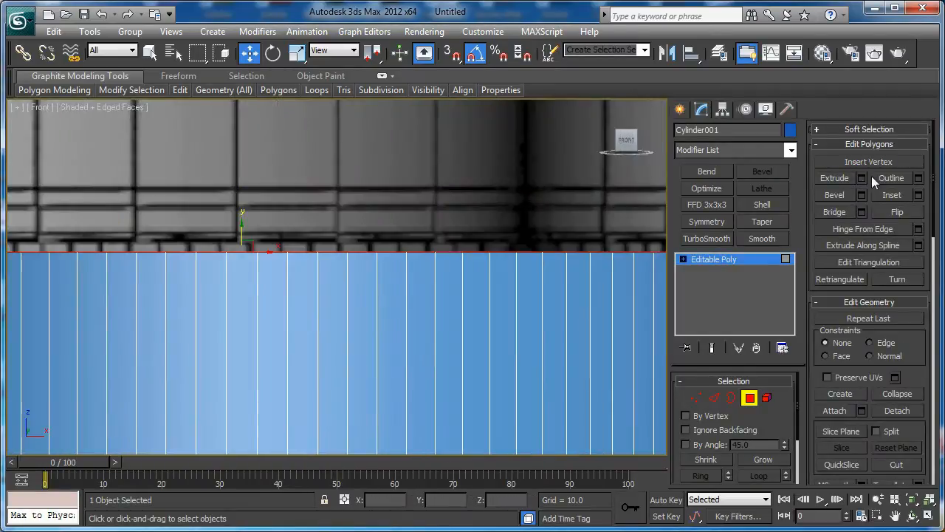
{"action": "mouse_move", "coordinate": [341, 306]}
{"action": "left_mouse_down"}
{"action": "mouse_move", "coordinate": [322, 305]}
{"action": "mouse_move", "coordinate": [337, 308]}
{"action": "left_mouse_up"}
{"action": "double_click", "coordinate": [359, 306]}
{"action": "type", "text": "40"}
{"action": "key", "text": "Return"}
{"action": "scroll", "coordinate": [298, 327], "scroll_direction": "down", "scroll_amount": 8}
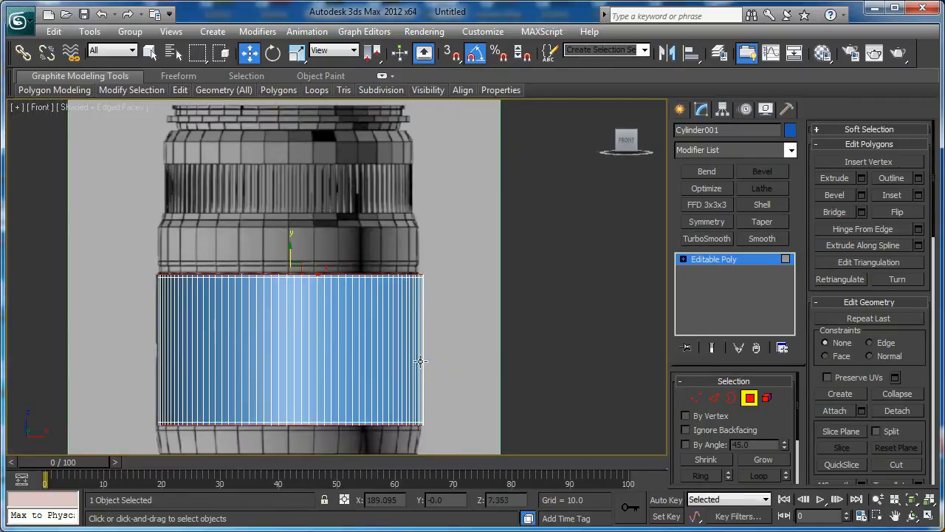
Select every second vertical side polygon around the whole cylinder
{"action": "key", "text": "p"}
{"action": "key", "text": "z"}
{"action": "middle_click_drag", "start_coordinate": [468, 354], "coordinate": [405, 381], "text": "alt"}
{"action": "scroll", "coordinate": [405, 382], "scroll_direction": "down", "scroll_amount": 3}
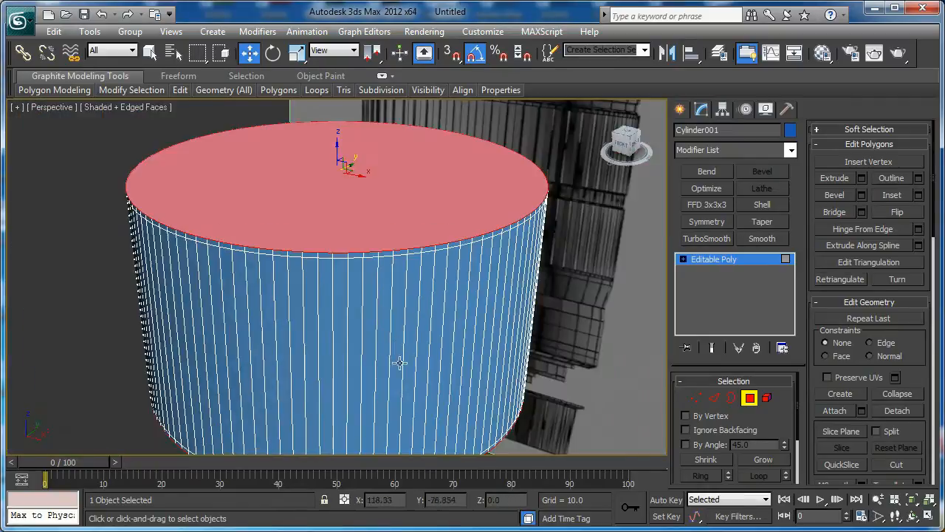
{"action": "left_click", "coordinate": [392, 331]}
{"action": "left_click", "coordinate": [368, 331], "text": "ctrl"}
{"action": "left_click", "coordinate": [339, 329], "text": "ctrl"}
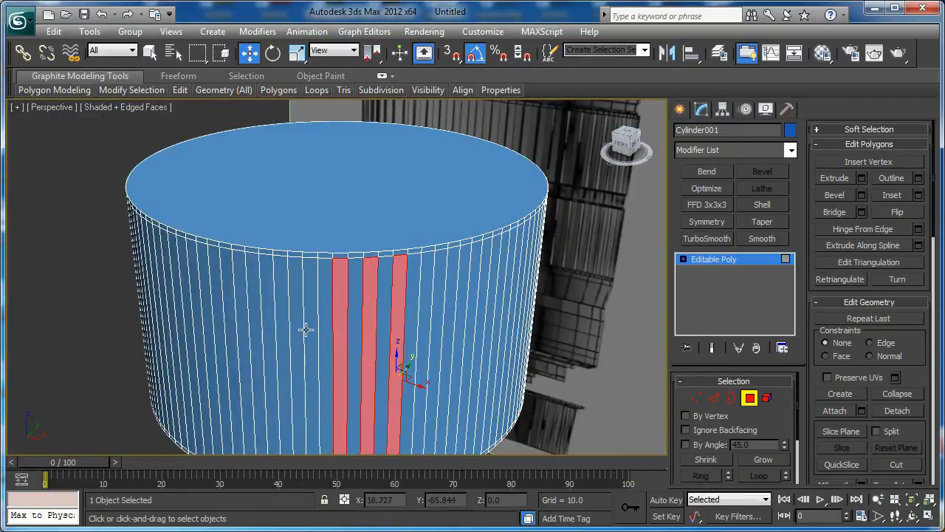
{"action": "left_click", "coordinate": [309, 329], "text": "ctrl"}
{"action": "left_click", "coordinate": [281, 329], "text": "ctrl"}
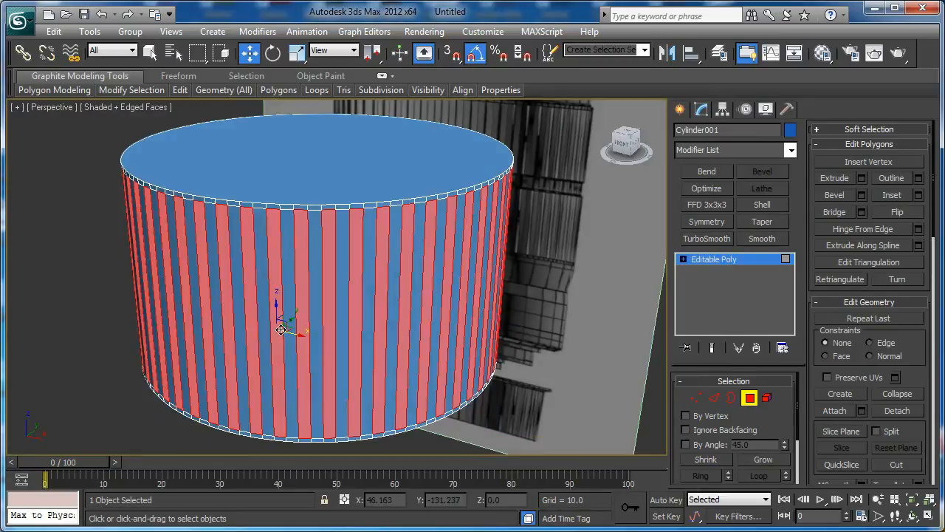
Extrude the selected side polygons by -4.0 to form recessed grooves and leave polygon editing
{"action": "middle_click_drag", "start_coordinate": [312, 320], "coordinate": [343, 304]}
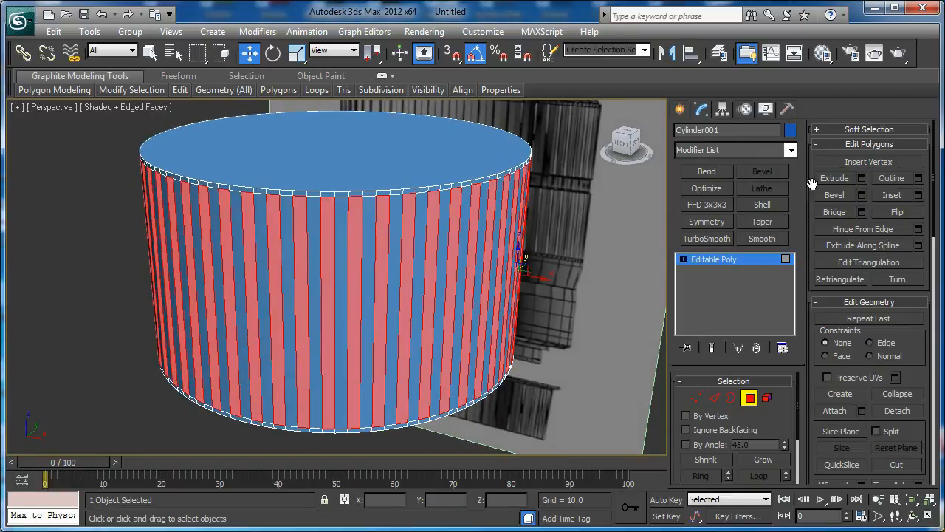
{"action": "left_click", "coordinate": [861, 179]}
{"action": "scroll", "coordinate": [254, 232], "scroll_direction": "up", "scroll_amount": 5}
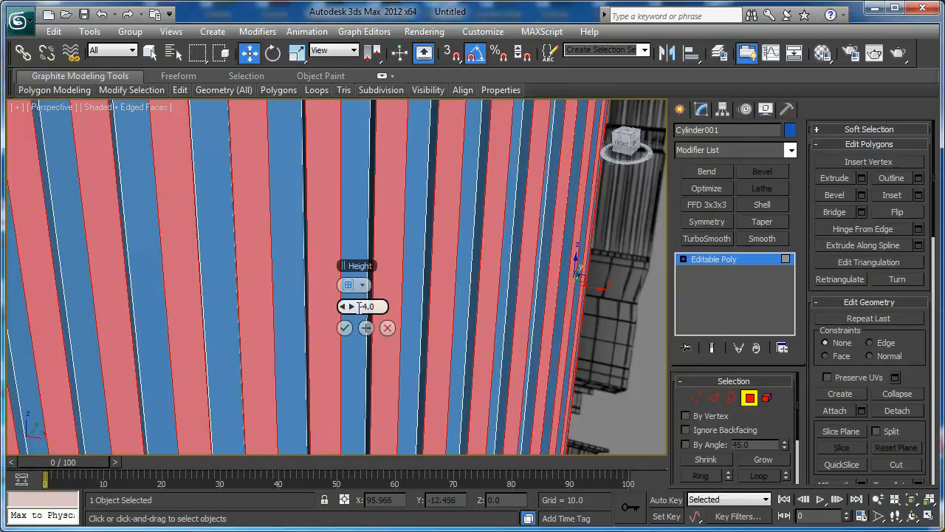
{"action": "key", "text": "Return"}
{"action": "left_click", "coordinate": [344, 327]}
{"action": "scroll", "coordinate": [403, 289], "scroll_direction": "down", "scroll_amount": 5}
{"action": "middle_click_drag", "start_coordinate": [401, 285], "coordinate": [401, 290], "text": "alt"}
{"action": "scroll", "coordinate": [401, 298], "scroll_direction": "up", "scroll_amount": 3}
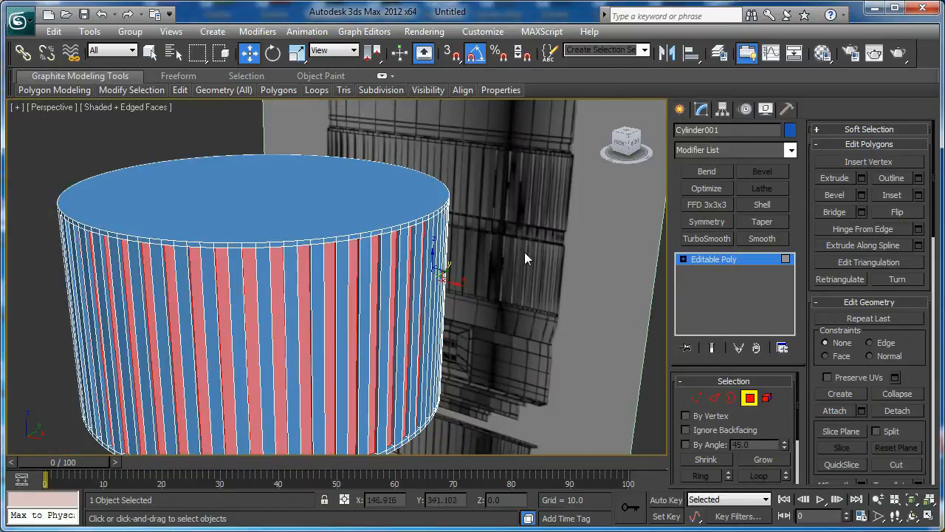
{"action": "left_click", "coordinate": [749, 398]}
Shift the cylinder sideways to about X -10 in the front view, exposing the reference's right silhouette
{"action": "key", "text": "f"}
{"action": "scroll", "coordinate": [500, 333], "scroll_direction": "down", "scroll_amount": 4}
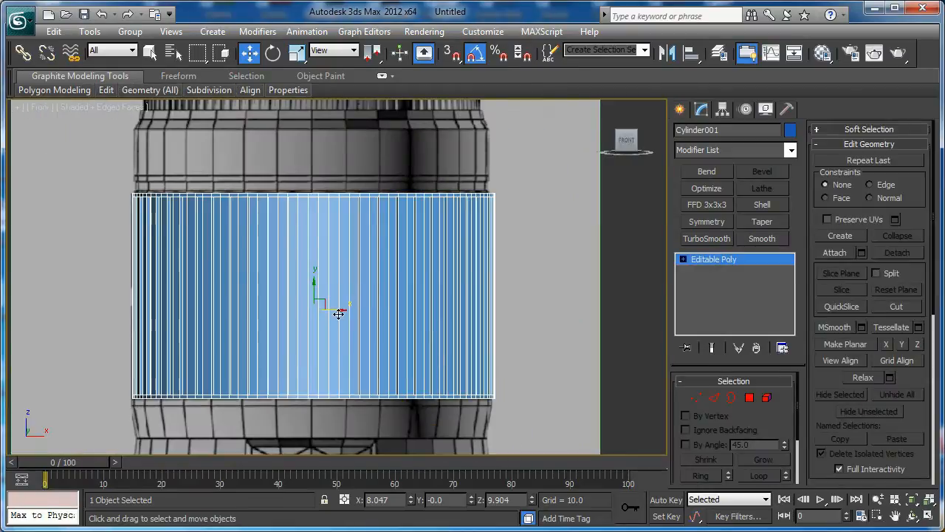
{"action": "left_click_drag", "start_coordinate": [340, 310], "coordinate": [323, 308]}
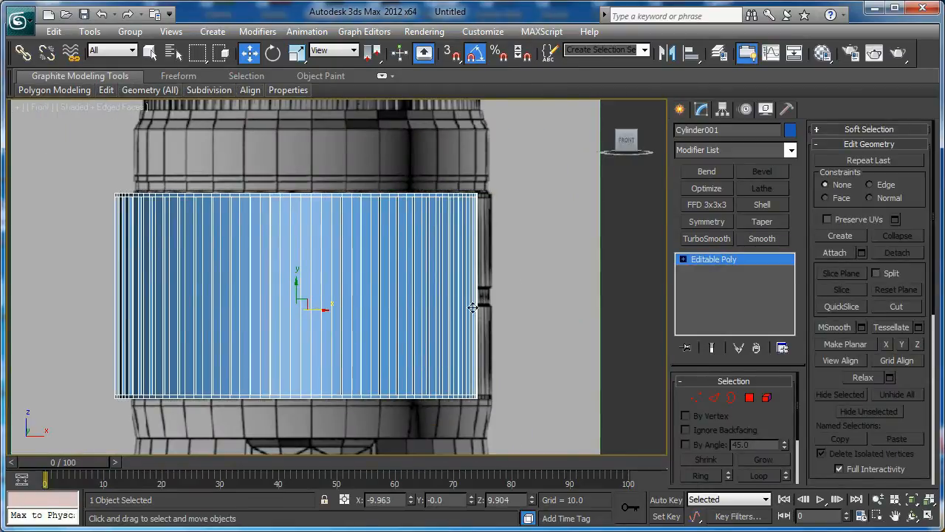
Connect the vertical side edges with 2 segments, pinched to bracket the reference's narrow middle groove
{"action": "middle_click_drag", "start_coordinate": [473, 287], "coordinate": [270, 285]}
{"action": "scroll", "coordinate": [270, 287], "scroll_direction": "up", "scroll_amount": 4}
{"action": "key", "text": "2"}
{"action": "left_click_drag", "start_coordinate": [279, 306], "coordinate": [182, 340]}
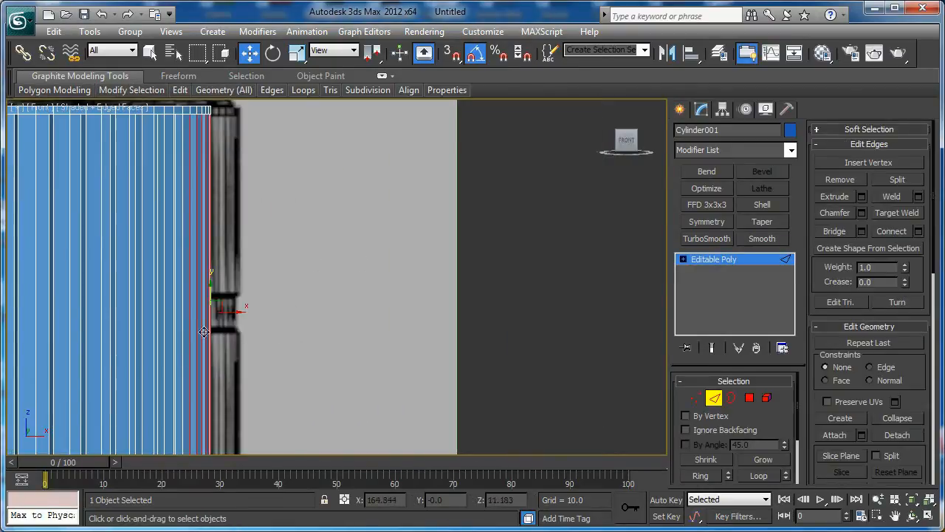
{"action": "left_click", "coordinate": [918, 230]}
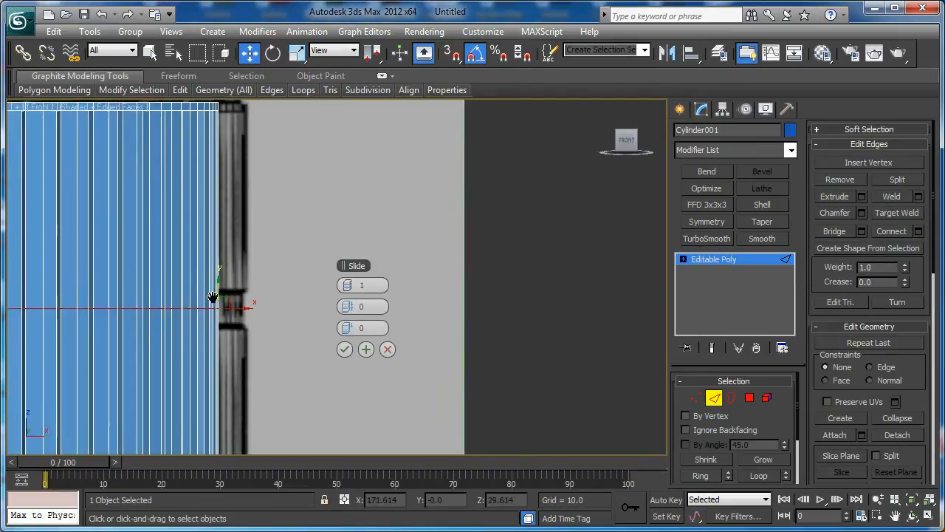
{"action": "left_click", "coordinate": [351, 286]}
{"action": "left_click_drag", "start_coordinate": [351, 307], "coordinate": [187, 289]}
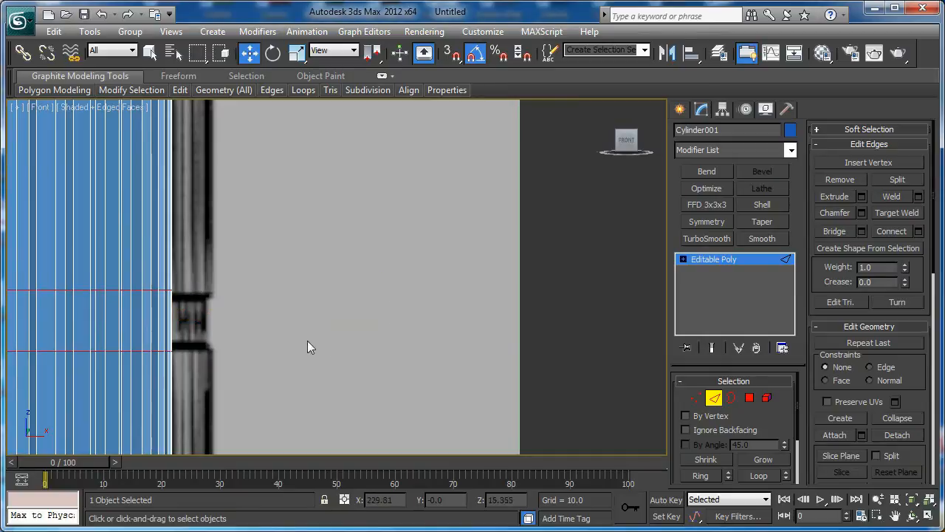
{"action": "left_click", "coordinate": [344, 349]}
Select the ring of vertical edges inside the middle band and connect them with 2 segments spread towards its borders
{"action": "middle_click_drag", "start_coordinate": [155, 334], "coordinate": [229, 311]}
{"action": "left_click", "coordinate": [226, 300]}
{"action": "key", "text": "alt+r"}
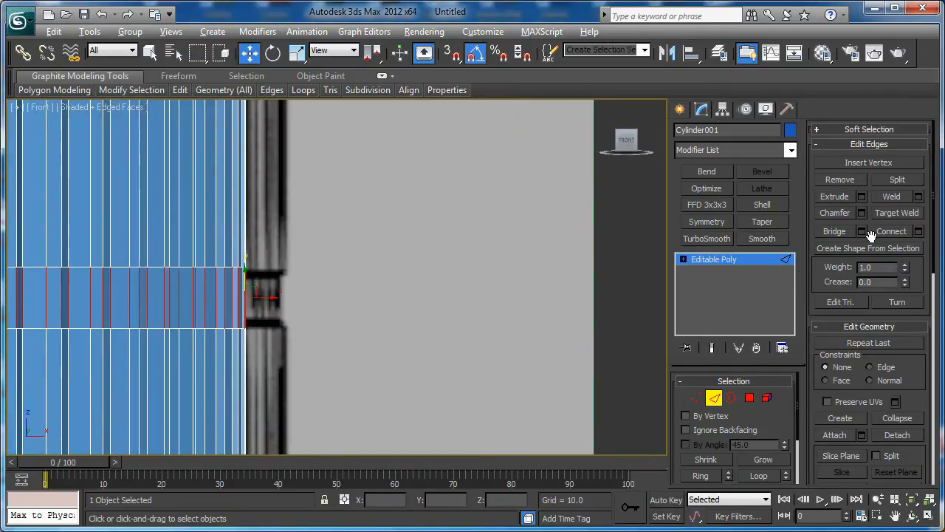
{"action": "left_click", "coordinate": [918, 231]}
{"action": "scroll", "coordinate": [325, 288], "scroll_direction": "up", "scroll_amount": 4}
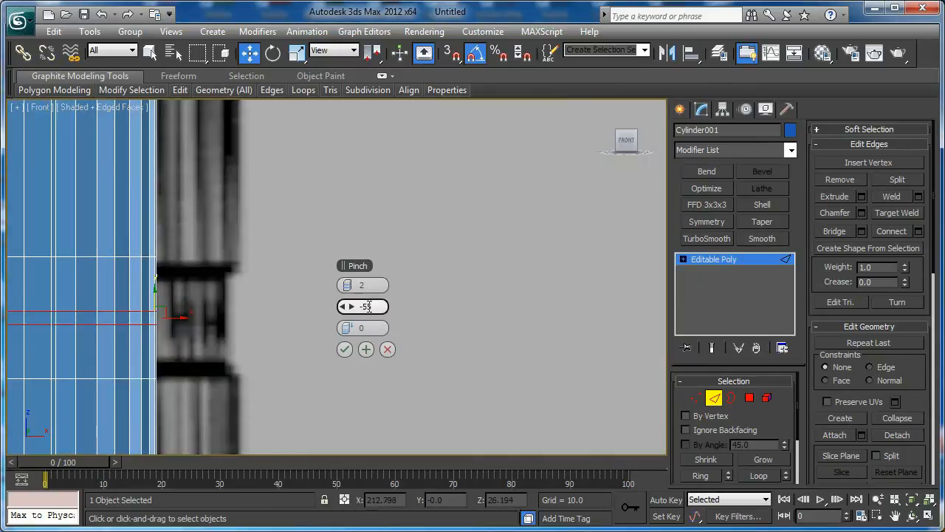
{"action": "key", "text": "BackSpace"}
{"action": "key", "text": "Return"}
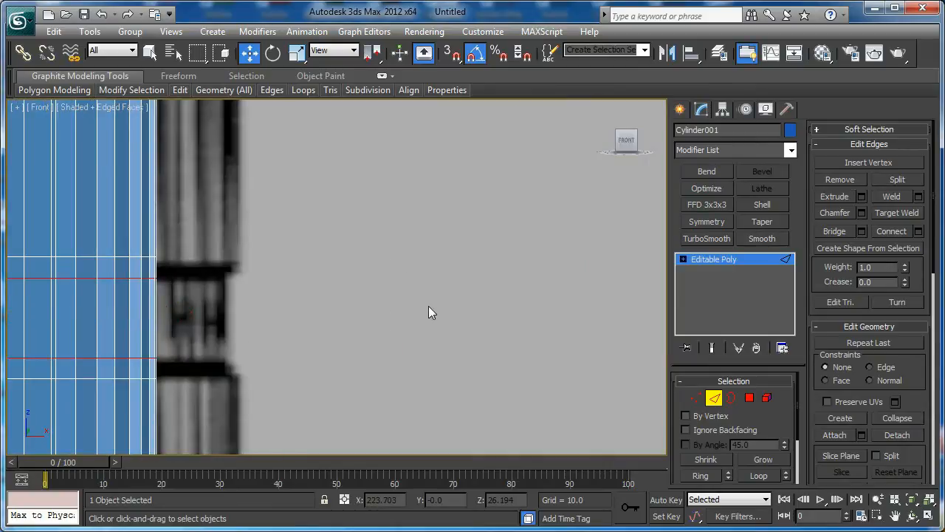
Select the four corner vertices of the central middle-band polygon on one raised rib
{"action": "middle_click_drag", "start_coordinate": [224, 336], "coordinate": [289, 312]}
{"action": "key", "text": "p"}
{"action": "key", "text": "z"}
{"action": "scroll", "coordinate": [289, 313], "scroll_direction": "up", "scroll_amount": 3}
{"action": "key", "text": "1"}
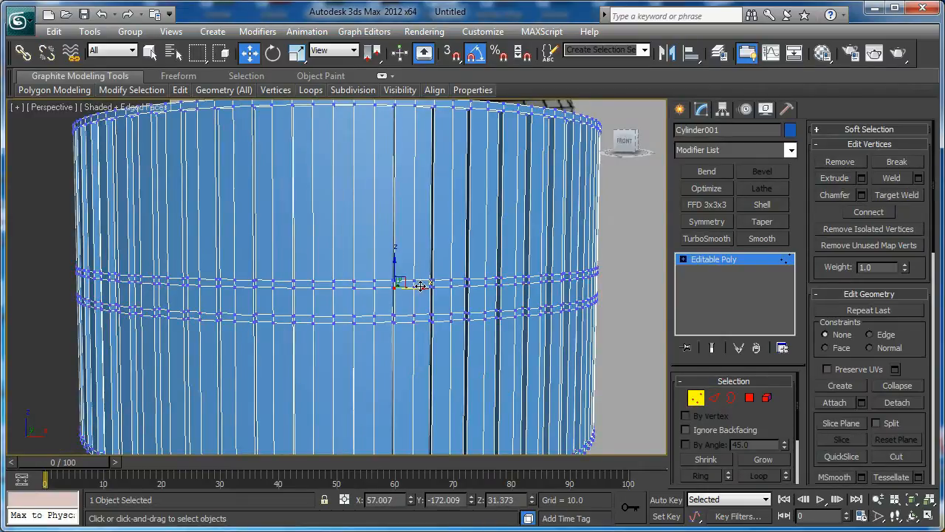
{"action": "key", "text": "z"}
{"action": "scroll", "coordinate": [416, 300], "scroll_direction": "down", "scroll_amount": 3}
{"action": "middle_click_drag", "start_coordinate": [416, 300], "coordinate": [375, 393], "text": "alt"}
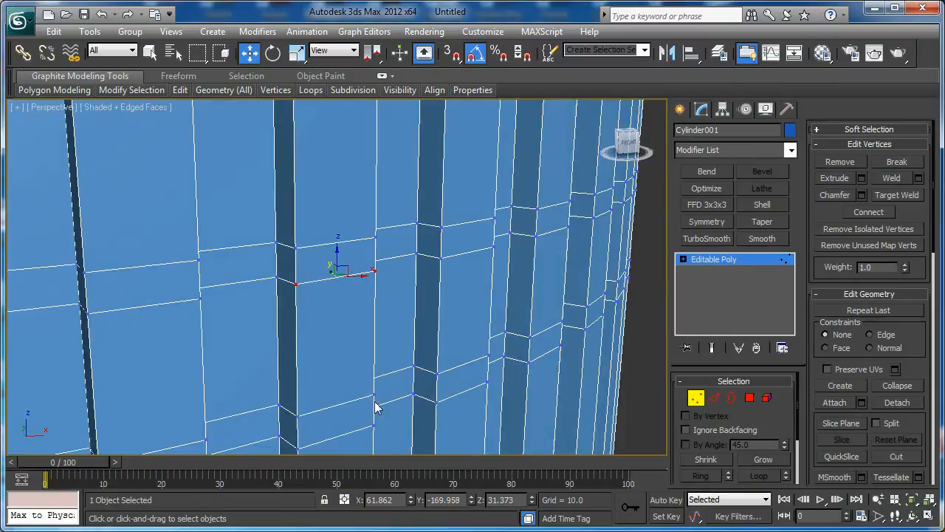
{"action": "left_click", "coordinate": [375, 395], "text": "ctrl"}
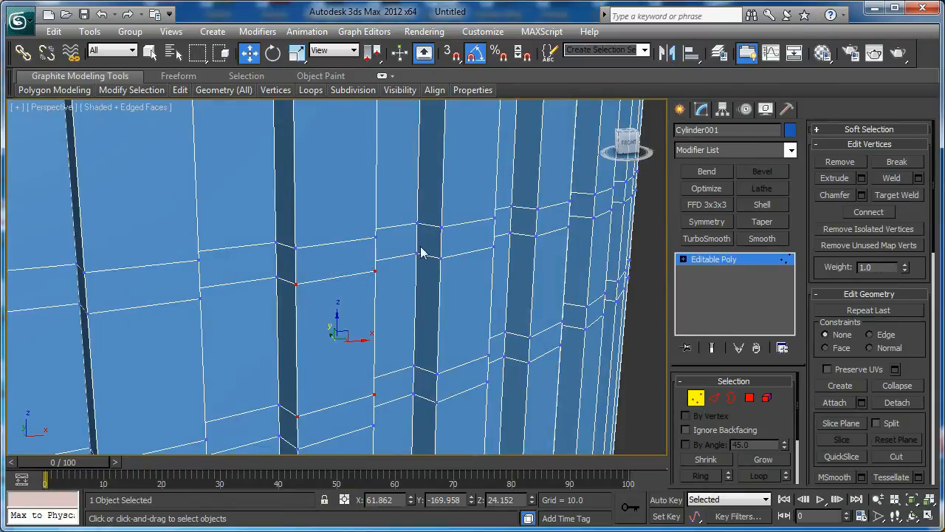
Extend the vertex selection to all raised ribs and convert it to a polygon selection
{"action": "middle_click_drag", "start_coordinate": [410, 266], "coordinate": [399, 247], "text": "alt"}
{"action": "key", "text": "4"}
{"action": "scroll", "coordinate": [403, 247], "scroll_direction": "down", "scroll_amount": 3}
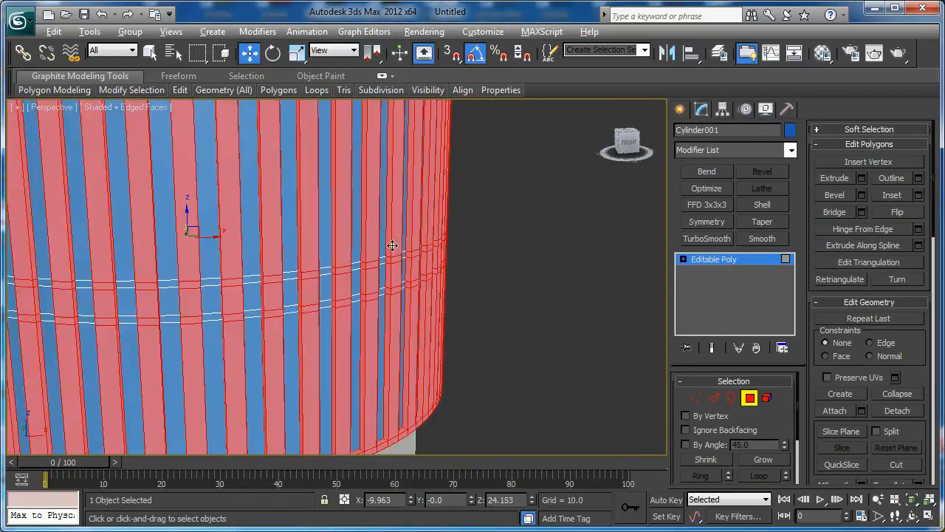
Deselect the polygons above and below the middle band and shrink the selection to each rib's central polygon
{"action": "key", "text": "f"}
{"action": "key", "text": "z"}
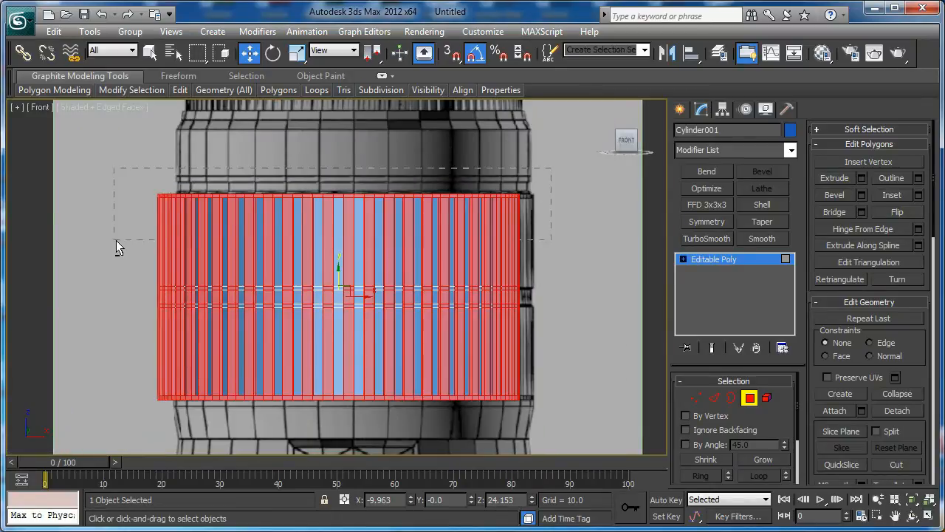
{"action": "left_click_drag", "start_coordinate": [116, 240], "coordinate": [116, 240], "text": "alt"}
{"action": "scroll", "coordinate": [337, 295], "scroll_direction": "down", "scroll_amount": 2}
{"action": "middle_click_drag", "start_coordinate": [337, 310], "coordinate": [337, 248]}
{"action": "left_click_drag", "start_coordinate": [553, 367], "coordinate": [136, 261], "text": "alt"}
{"action": "middle_click_drag", "start_coordinate": [280, 289], "coordinate": [284, 317]}
{"action": "key", "text": "p"}
{"action": "scroll", "coordinate": [350, 367], "scroll_direction": "up", "scroll_amount": 5}
{"action": "middle_click_drag", "start_coordinate": [350, 367], "coordinate": [345, 221]}
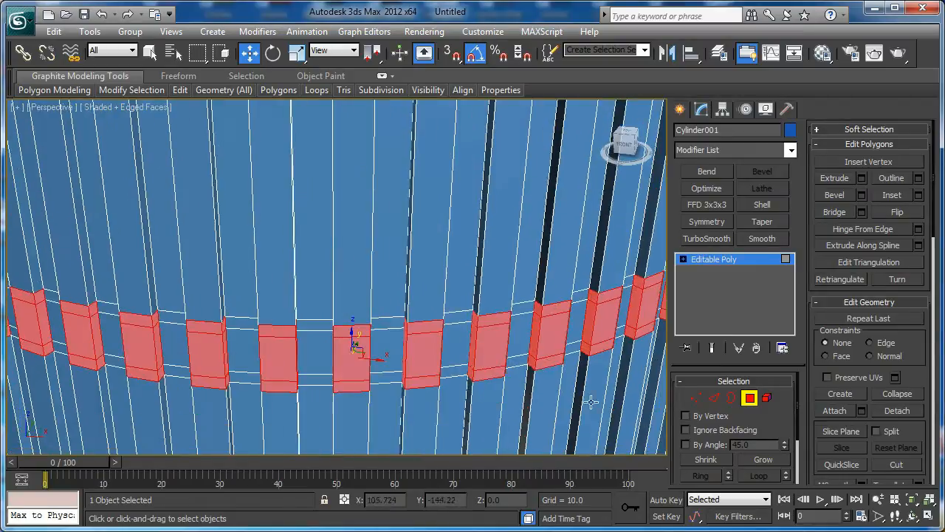
{"action": "left_click", "coordinate": [706, 460]}
{"action": "middle_click_drag", "start_coordinate": [492, 362], "coordinate": [436, 330]}
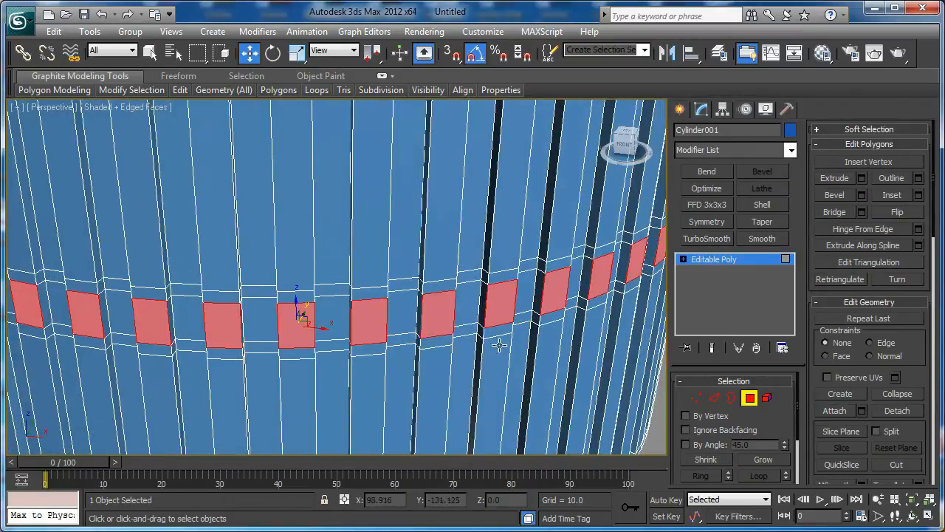
Scale the corner vertices of the ribs' central middle-band polygons slightly inward to form a shallow groove
{"action": "left_click", "coordinate": [695, 399]}
{"action": "scroll", "coordinate": [373, 303], "scroll_direction": "down", "scroll_amount": 5}
{"action": "key", "text": "r"}
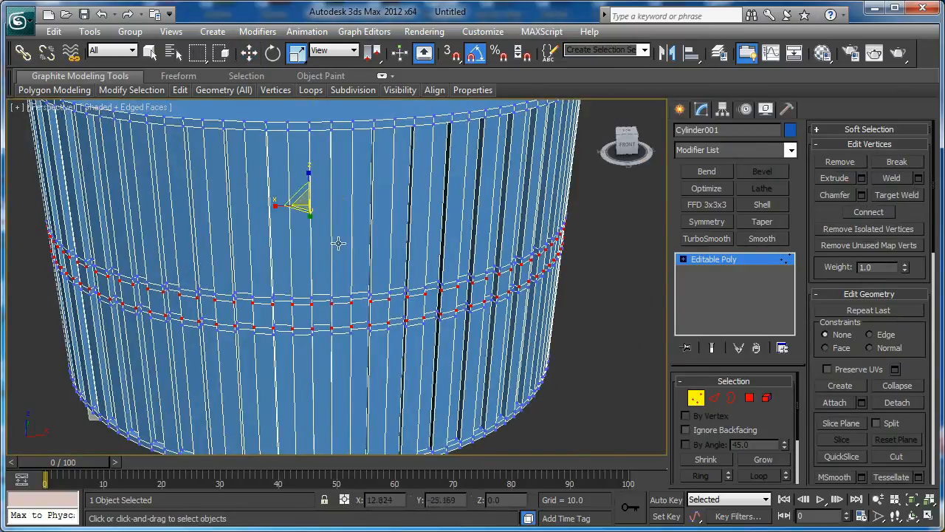
{"action": "left_click_drag", "start_coordinate": [299, 207], "coordinate": [294, 206]}
{"action": "scroll", "coordinate": [296, 214], "scroll_direction": "up", "scroll_amount": 3}
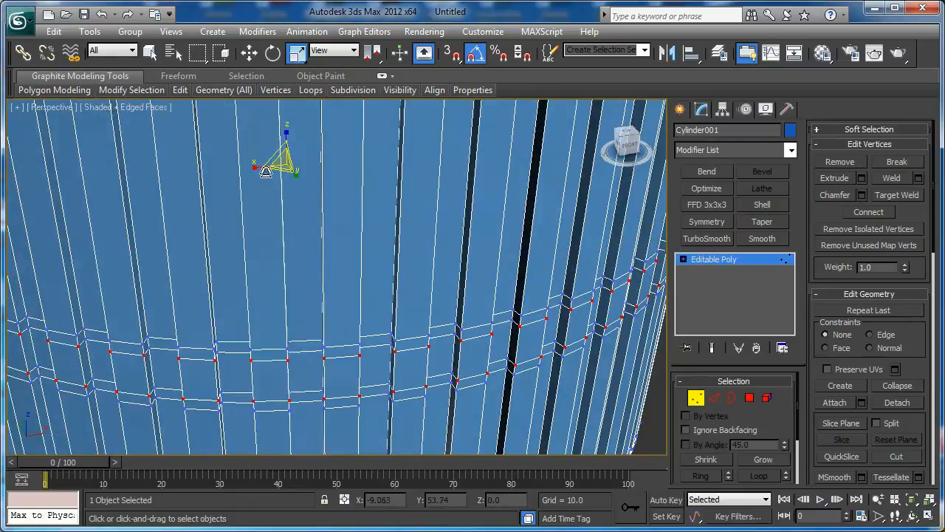
{"action": "left_click_drag", "start_coordinate": [281, 171], "coordinate": [273, 172]}
{"action": "scroll", "coordinate": [325, 229], "scroll_direction": "down", "scroll_amount": 3}
{"action": "scroll", "coordinate": [379, 255], "scroll_direction": "up", "scroll_amount": 2}
{"action": "middle_click_drag", "start_coordinate": [380, 255], "coordinate": [317, 299]}
{"action": "scroll", "coordinate": [316, 298], "scroll_direction": "down", "scroll_amount": 4}
Inset the cylinder's top and bottom cap polygons by about 8.6 and bridge them to hollow the body into a tube
{"action": "middle_click_drag", "start_coordinate": [320, 177], "coordinate": [322, 205], "text": "alt"}
{"action": "key", "text": "4"}
{"action": "left_click", "coordinate": [314, 179]}
{"action": "middle_click_drag", "start_coordinate": [315, 302], "coordinate": [310, 205], "text": "alt"}
{"action": "left_click", "coordinate": [311, 204], "text": "ctrl"}
{"action": "middle_click_drag", "start_coordinate": [344, 244], "coordinate": [340, 339], "text": "alt"}
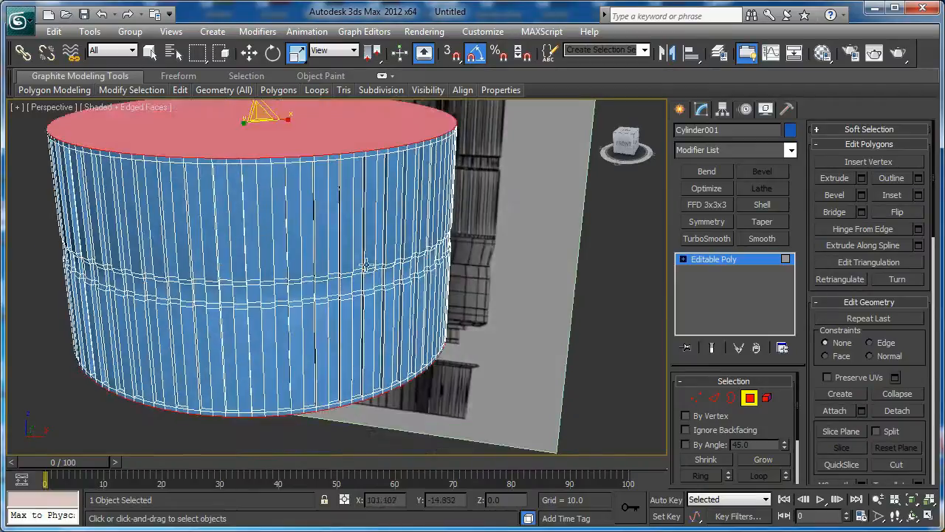
{"action": "scroll", "coordinate": [562, 148], "scroll_direction": "up", "scroll_amount": 3}
{"action": "left_click", "coordinate": [918, 196]}
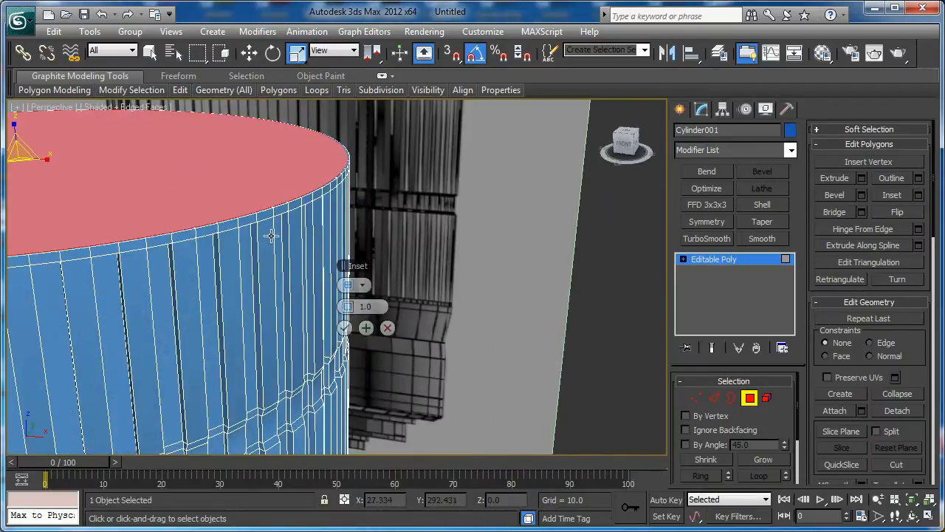
{"action": "scroll", "coordinate": [262, 254], "scroll_direction": "up", "scroll_amount": 2}
{"action": "middle_click_drag", "start_coordinate": [262, 253], "coordinate": [266, 284], "text": "alt"}
{"action": "left_click_drag", "start_coordinate": [348, 306], "coordinate": [359, 307]}
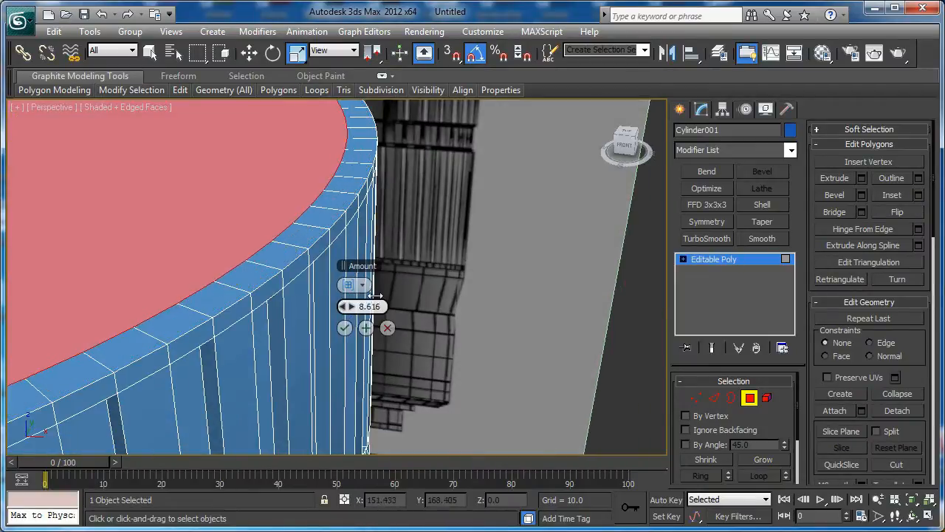
{"action": "left_click", "coordinate": [344, 328]}
{"action": "left_click", "coordinate": [822, 211]}
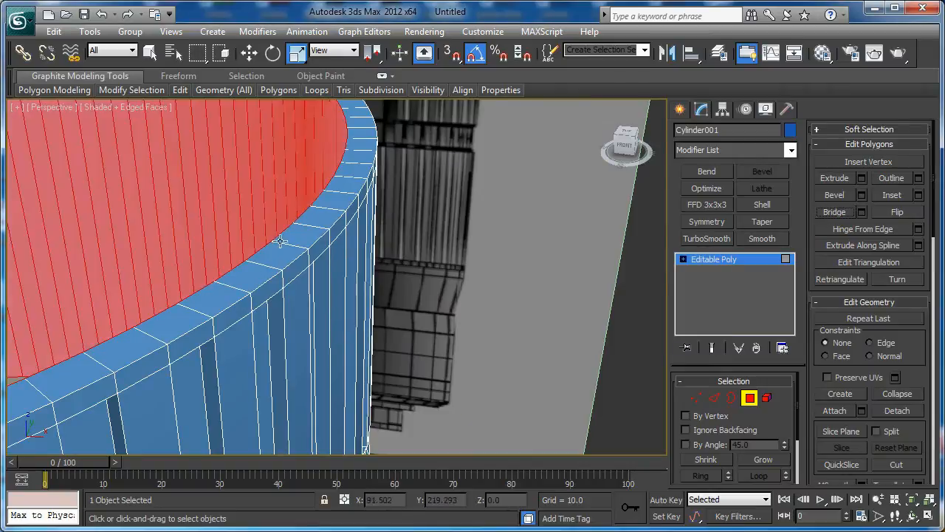
Select the ring of vertical edges inside the middle band and connect them with 2 segments pinched towards the band's borders
{"action": "middle_click_drag", "start_coordinate": [184, 181], "coordinate": [279, 211]}
{"action": "scroll", "coordinate": [279, 211], "scroll_direction": "down", "scroll_amount": 4}
{"action": "middle_click_drag", "start_coordinate": [254, 290], "coordinate": [264, 306], "text": "alt"}
{"action": "scroll", "coordinate": [314, 377], "scroll_direction": "up", "scroll_amount": 2}
{"action": "middle_click_drag", "start_coordinate": [314, 376], "coordinate": [284, 299]}
{"action": "scroll", "coordinate": [269, 321], "scroll_direction": "up", "scroll_amount": 3}
{"action": "key", "text": "2"}
{"action": "left_click", "coordinate": [256, 232]}
{"action": "key", "text": "alt+r"}
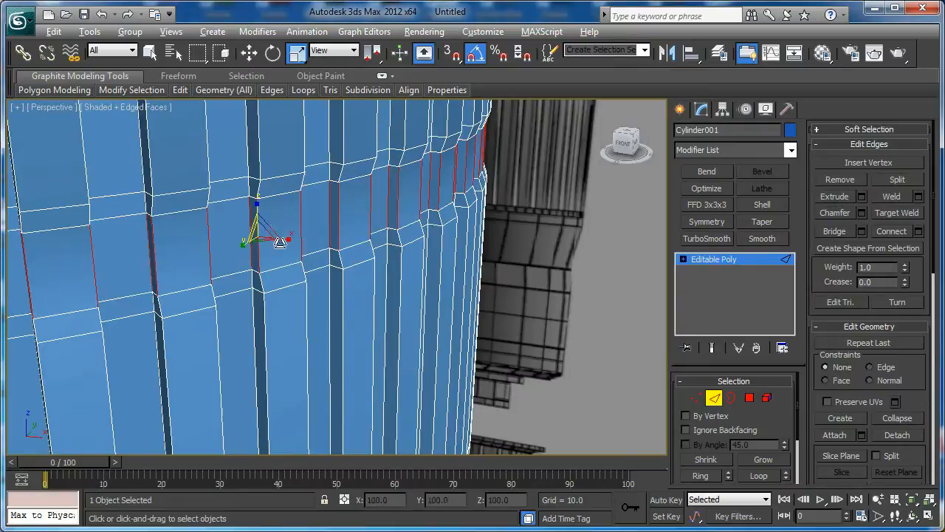
{"action": "left_click", "coordinate": [919, 232]}
{"action": "scroll", "coordinate": [221, 276], "scroll_direction": "up", "scroll_amount": 5}
{"action": "scroll", "coordinate": [262, 292], "scroll_direction": "down", "scroll_amount": 5}
{"action": "left_click_drag", "start_coordinate": [357, 307], "coordinate": [421, 307]}
{"action": "left_click", "coordinate": [347, 352]}
{"action": "left_click", "coordinate": [345, 353]}
Connect the vertical outer edges above and below the middle band with 2 segments at pinch 97
{"action": "left_click", "coordinate": [338, 170], "text": "shift"}
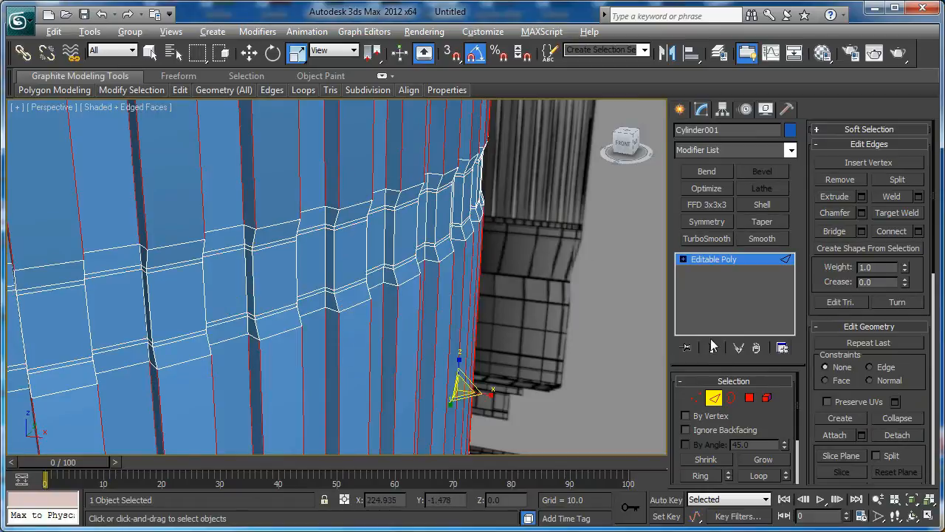
{"action": "left_click", "coordinate": [919, 231]}
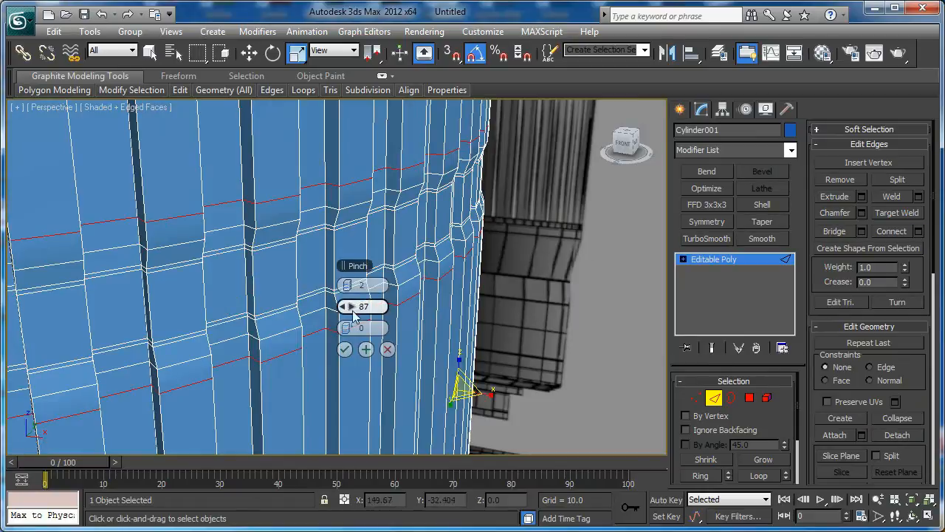
{"action": "left_click_drag", "start_coordinate": [358, 310], "coordinate": [369, 306]}
{"action": "left_click", "coordinate": [346, 350]}
Select the ring of vertical edges on the tube's inner wall and connect them with 2 segments pinched close to both rims
{"action": "scroll", "coordinate": [331, 285], "scroll_direction": "down", "scroll_amount": 6}
{"action": "middle_click_drag", "start_coordinate": [331, 263], "coordinate": [322, 274], "text": "alt"}
{"action": "left_click", "coordinate": [305, 187]}
{"action": "left_click", "coordinate": [294, 180], "text": "shift"}
{"action": "scroll", "coordinate": [91, 266], "scroll_direction": "up", "scroll_amount": 5}
{"action": "middle_click_drag", "start_coordinate": [293, 180], "coordinate": [370, 269]}
{"action": "left_click", "coordinate": [917, 233]}
{"action": "scroll", "coordinate": [209, 254], "scroll_direction": "up", "scroll_amount": 2}
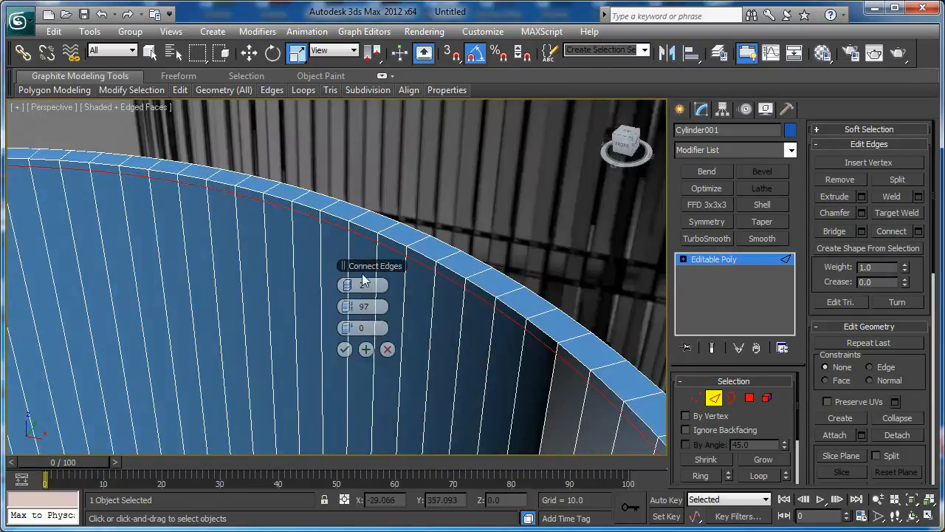
{"action": "left_click_drag", "start_coordinate": [349, 308], "coordinate": [351, 304]}
{"action": "left_click", "coordinate": [345, 349]}
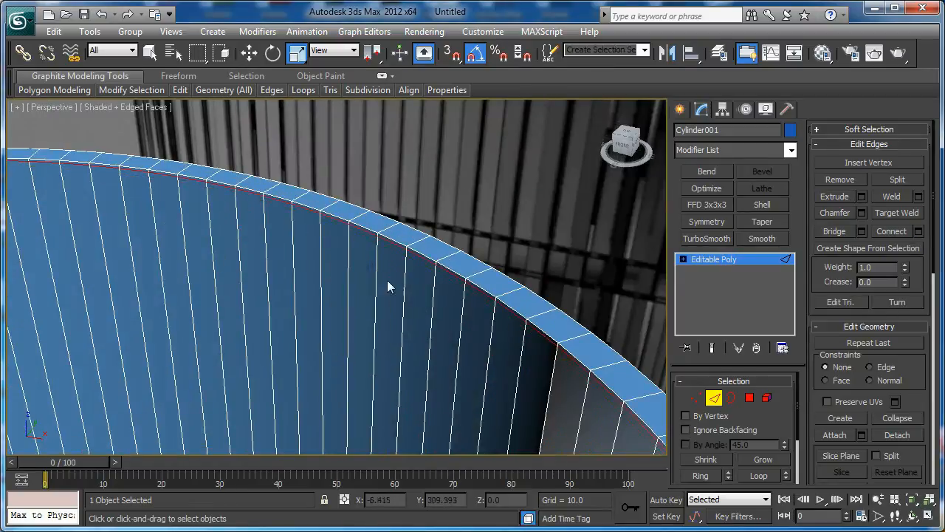
Connect the radial rim edges and the short outer edges beside them at both tube ends with 2 segments at pinch 68
{"action": "left_click", "coordinate": [421, 242]}
{"action": "key", "text": "z"}
{"action": "scroll", "coordinate": [420, 243], "scroll_direction": "down", "scroll_amount": 5}
{"action": "middle_click_drag", "start_coordinate": [420, 242], "coordinate": [317, 238], "text": "alt"}
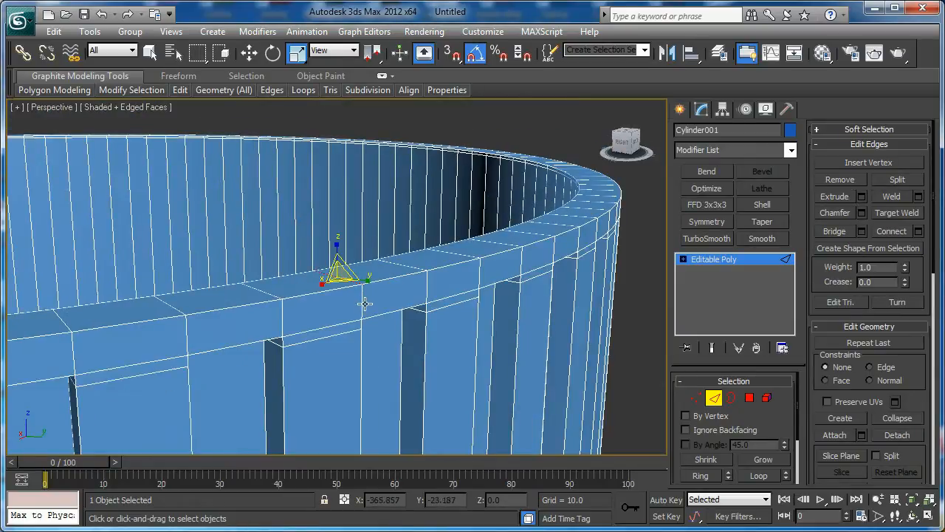
{"action": "scroll", "coordinate": [361, 299], "scroll_direction": "down", "scroll_amount": 2}
{"action": "scroll", "coordinate": [355, 294], "scroll_direction": "down", "scroll_amount": 2}
{"action": "middle_click_drag", "start_coordinate": [357, 295], "coordinate": [316, 266], "text": "alt"}
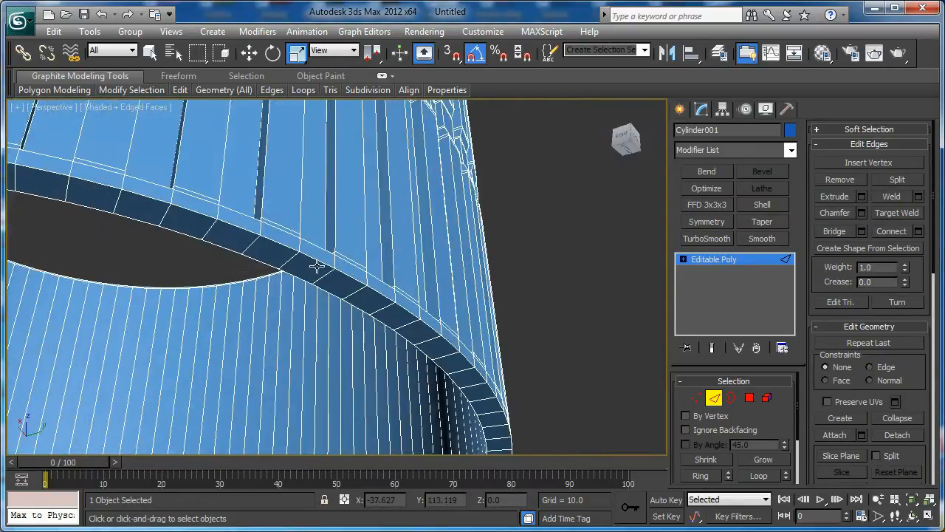
{"action": "scroll", "coordinate": [317, 266], "scroll_direction": "up", "scroll_amount": 2}
{"action": "key", "text": "alt+r"}
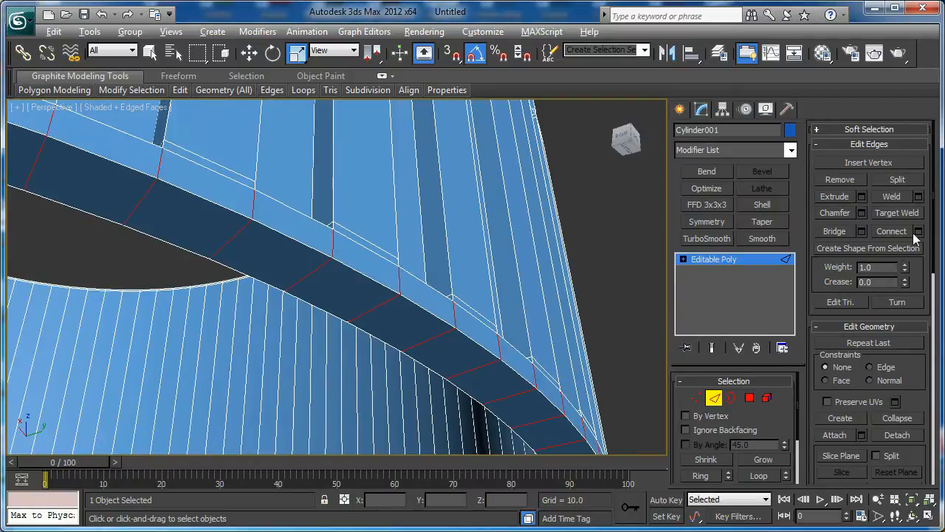
{"action": "left_click", "coordinate": [919, 231]}
{"action": "left_click_drag", "start_coordinate": [346, 305], "coordinate": [264, 289]}
{"action": "left_click", "coordinate": [344, 349]}
{"action": "key", "text": "z"}
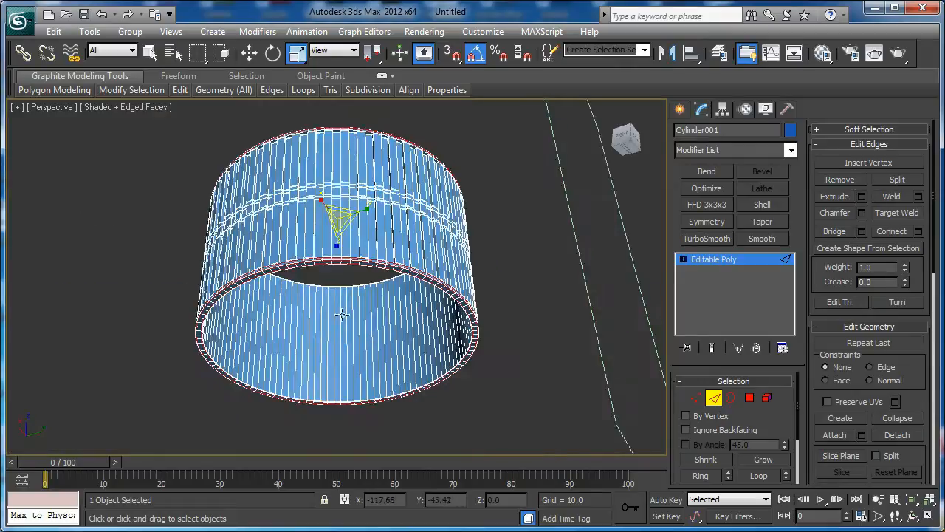
Leave edge editing, apply a TurboSmooth modifier to the tube and show it shaded without edges to check the rib corners
{"action": "left_click", "coordinate": [714, 398]}
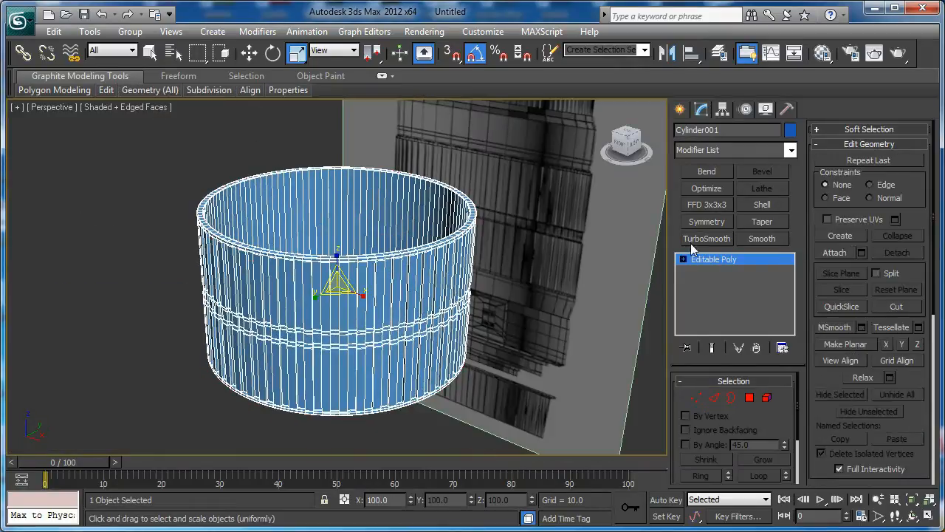
{"action": "left_click", "coordinate": [707, 238]}
{"action": "key", "text": "F4"}
{"action": "scroll", "coordinate": [398, 264], "scroll_direction": "up", "scroll_amount": 10}
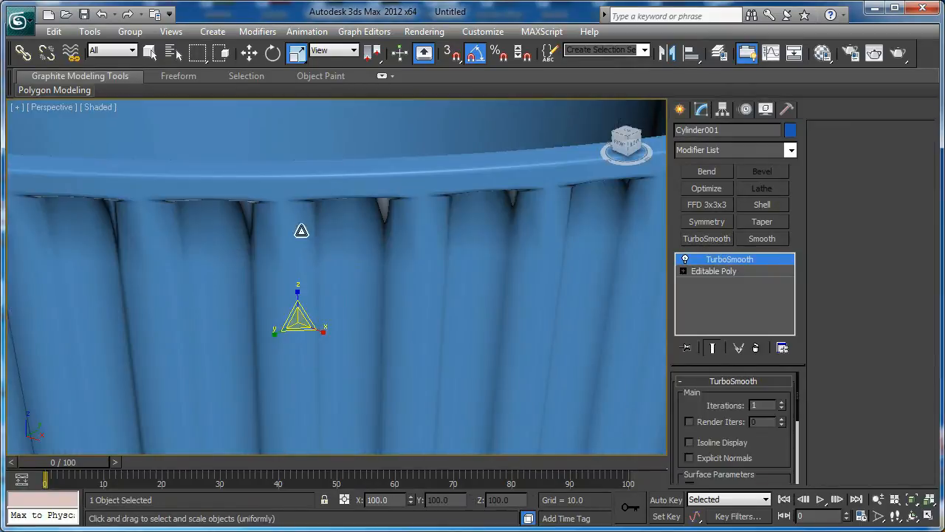
In the base mesh, select the ring of horizontal edges around the tube and connect them with 2 segments at pinch 88
{"action": "left_click", "coordinate": [734, 272]}
{"action": "key", "text": "F4"}
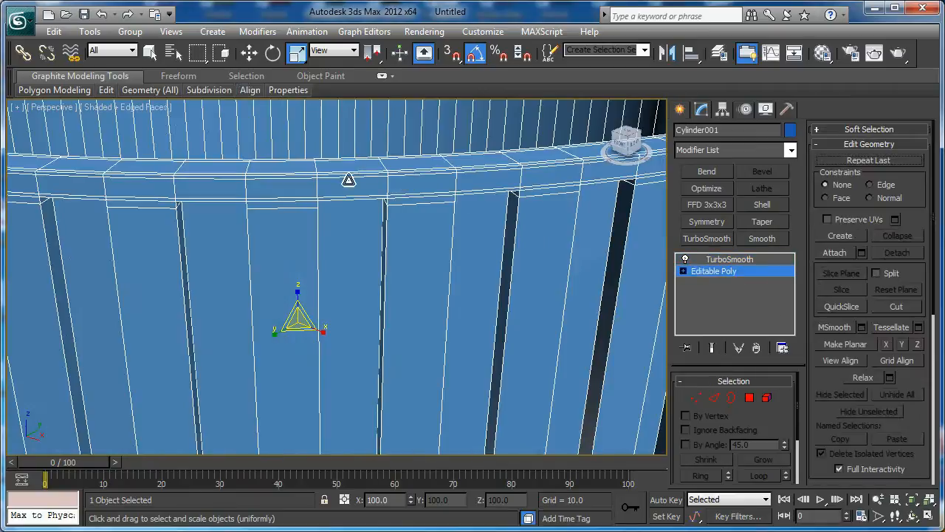
{"action": "key", "text": "2"}
{"action": "left_click", "coordinate": [760, 477]}
{"action": "left_click", "coordinate": [707, 476]}
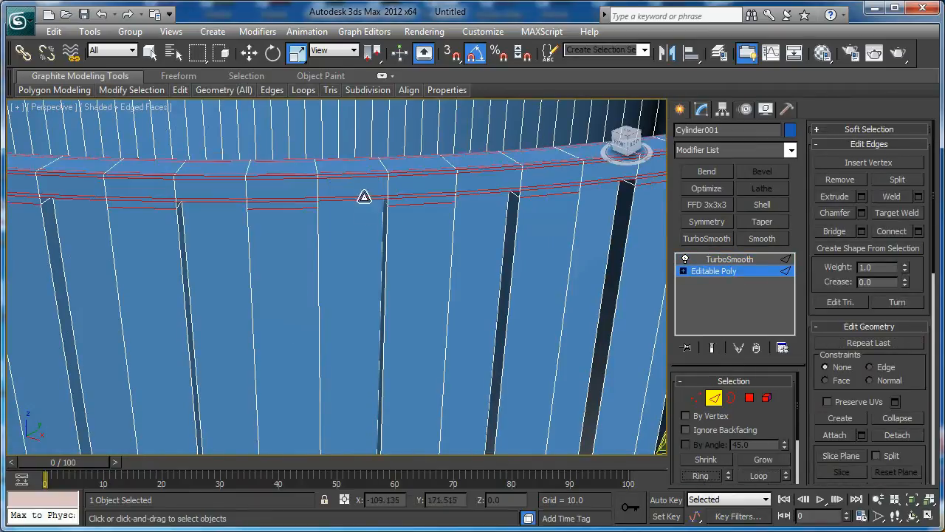
{"action": "middle_click_drag", "start_coordinate": [363, 197], "coordinate": [374, 236]}
{"action": "left_click", "coordinate": [918, 232]}
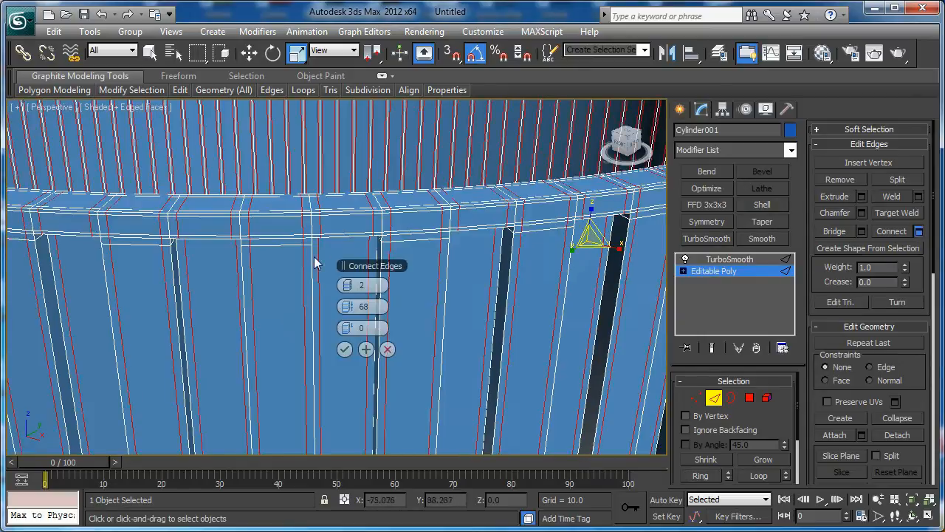
{"action": "left_click_drag", "start_coordinate": [351, 306], "coordinate": [398, 300]}
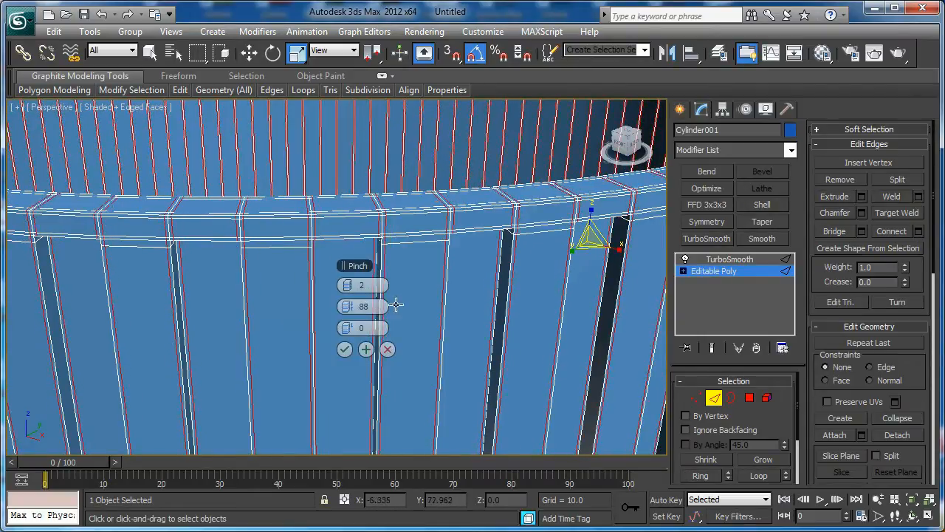
{"action": "left_click", "coordinate": [344, 349]}
Leave edge editing and display the tube's TurboSmooth result shaded without edges
{"action": "left_click", "coordinate": [715, 395]}
{"action": "left_click", "coordinate": [712, 347]}
{"action": "key", "text": "F4"}
{"action": "left_click", "coordinate": [738, 260]}
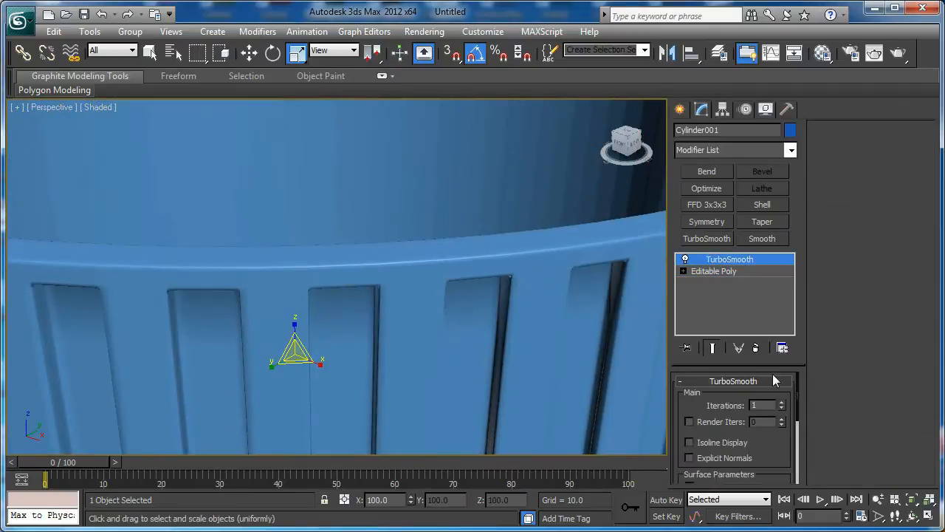
{"action": "scroll", "coordinate": [386, 302], "scroll_direction": "down", "scroll_amount": 1}
{"action": "middle_click_drag", "start_coordinate": [386, 303], "coordinate": [445, 311], "text": "alt"}
{"action": "scroll", "coordinate": [392, 333], "scroll_direction": "down", "scroll_amount": 5}
In the front view, move the ribbed tube horizontally to X 3.6 to align it with the reference image
{"action": "key", "text": "f"}
{"action": "scroll", "coordinate": [426, 308], "scroll_direction": "down", "scroll_amount": 4}
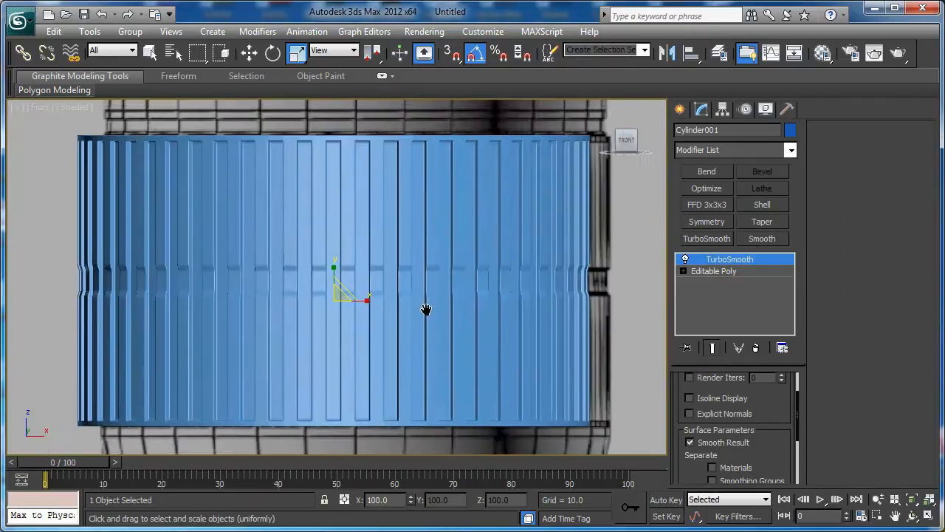
{"action": "key", "text": "w"}
{"action": "left_click_drag", "start_coordinate": [355, 294], "coordinate": [368, 296]}
{"action": "middle_click_drag", "start_coordinate": [369, 333], "coordinate": [363, 258]}
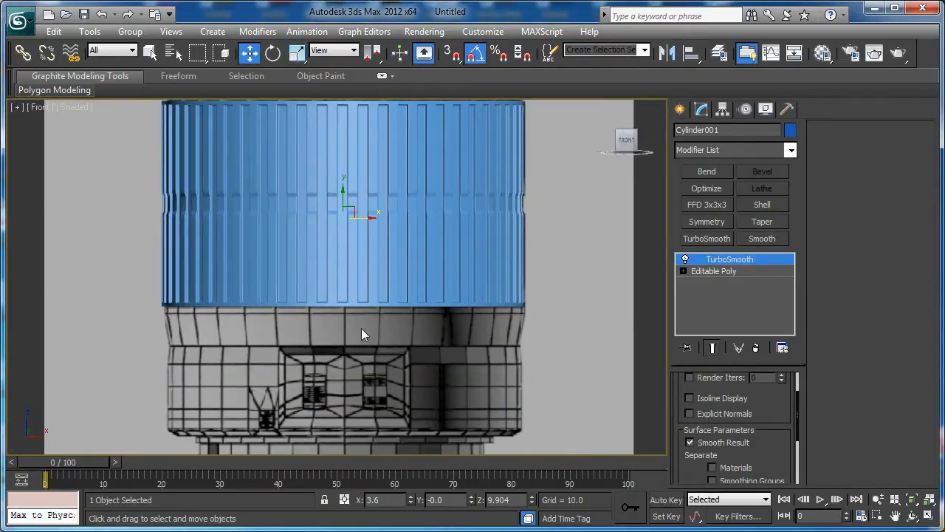
Create a 32-sided cylinder about 181.2 in radius and 11.3 high, centred at the ribbed tube's lower edge
{"action": "scroll", "coordinate": [373, 334], "scroll_direction": "up", "scroll_amount": 4}
{"action": "left_click", "coordinate": [680, 108]}
{"action": "middle_click_drag", "start_coordinate": [599, 214], "coordinate": [507, 185]}
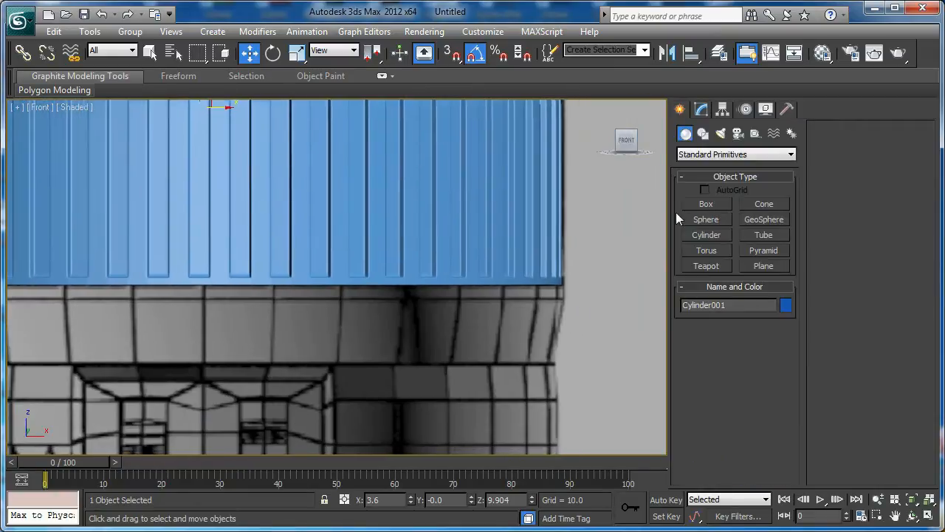
{"action": "left_click", "coordinate": [706, 233]}
{"action": "scroll", "coordinate": [328, 303], "scroll_direction": "down", "scroll_amount": 2}
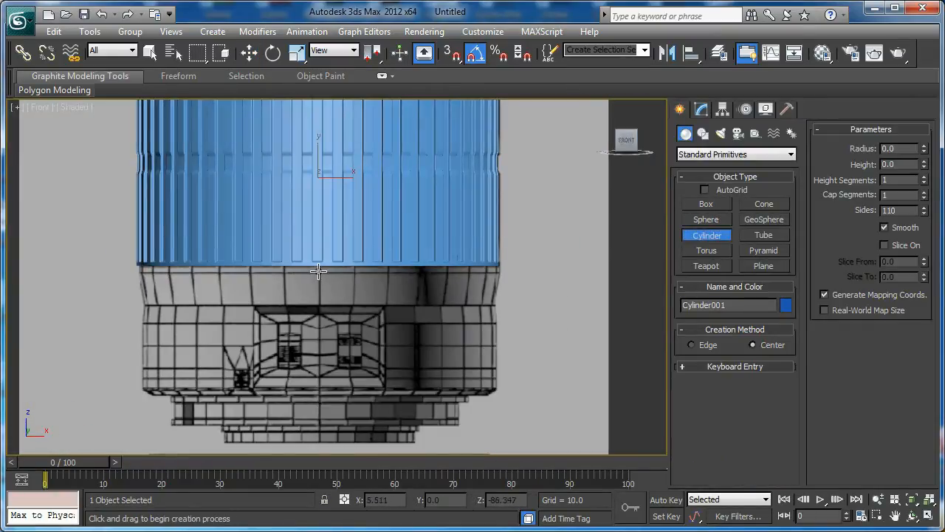
{"action": "left_click_drag", "start_coordinate": [319, 268], "coordinate": [297, 450]}
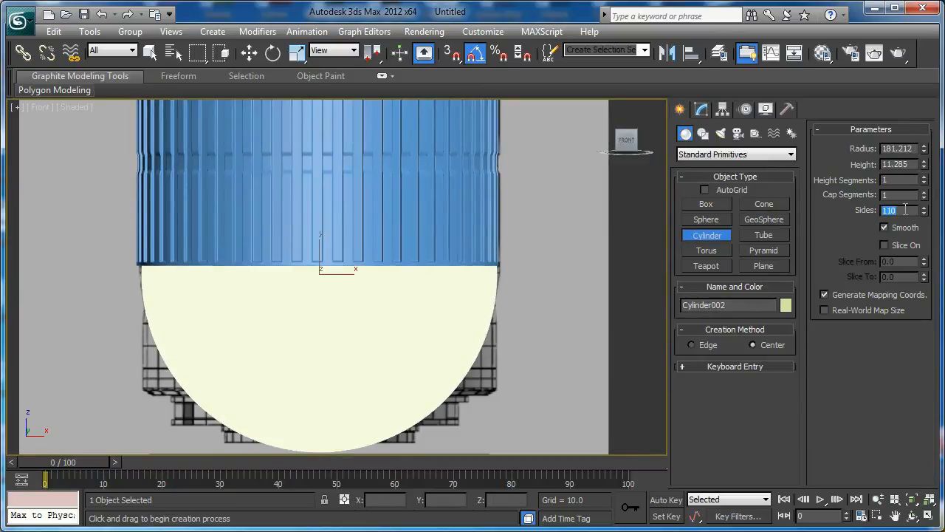
{"action": "key", "text": "Return"}
{"action": "right_click", "coordinate": [278, 348]}
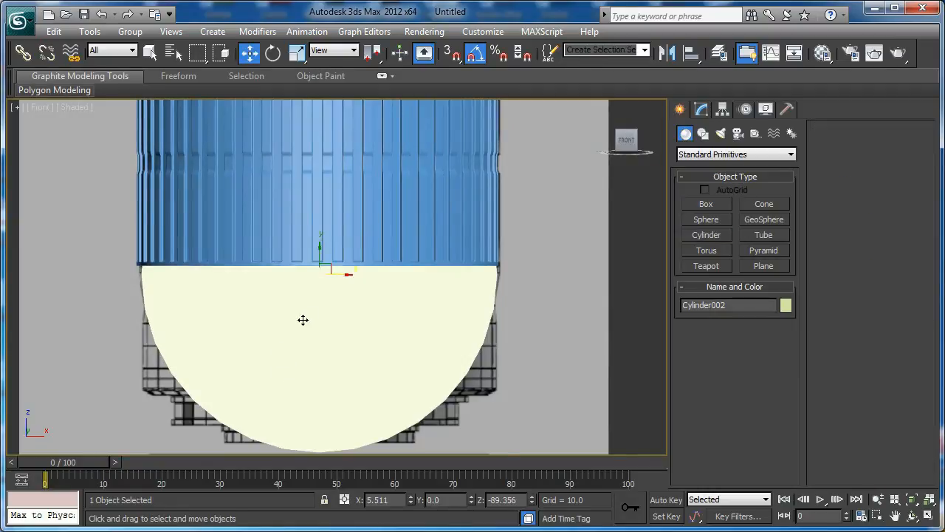
Rotate the new cylinder so its axis is vertical and move it up against the ribbed tube's lower edge
{"action": "key", "text": "e"}
{"action": "left_click_drag", "start_coordinate": [326, 260], "coordinate": [316, 328]}
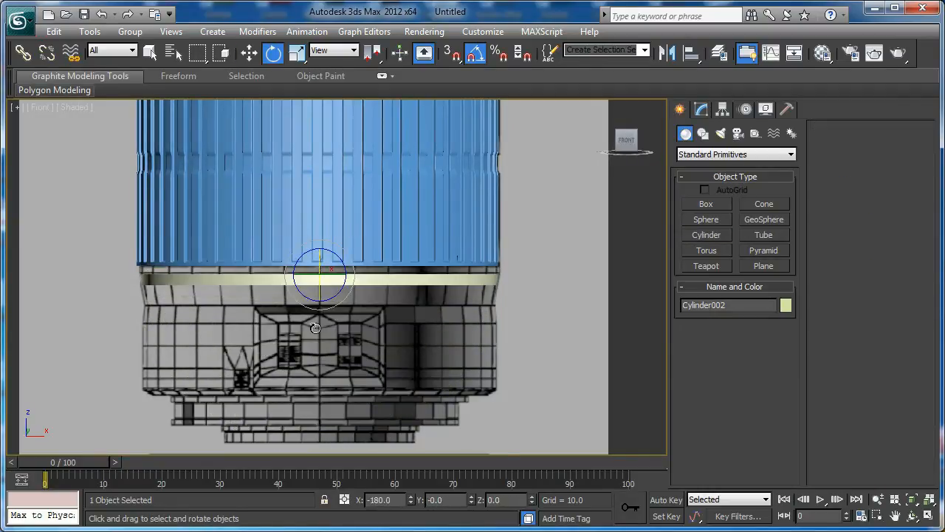
{"action": "scroll", "coordinate": [316, 328], "scroll_direction": "up", "scroll_amount": 4}
{"action": "key", "text": "w"}
{"action": "left_click_drag", "start_coordinate": [298, 285], "coordinate": [302, 281]}
Set the new cylinder's radius to about 184.8 and height to about 6.2, and convert it to an editable poly
{"action": "left_click", "coordinate": [702, 109]}
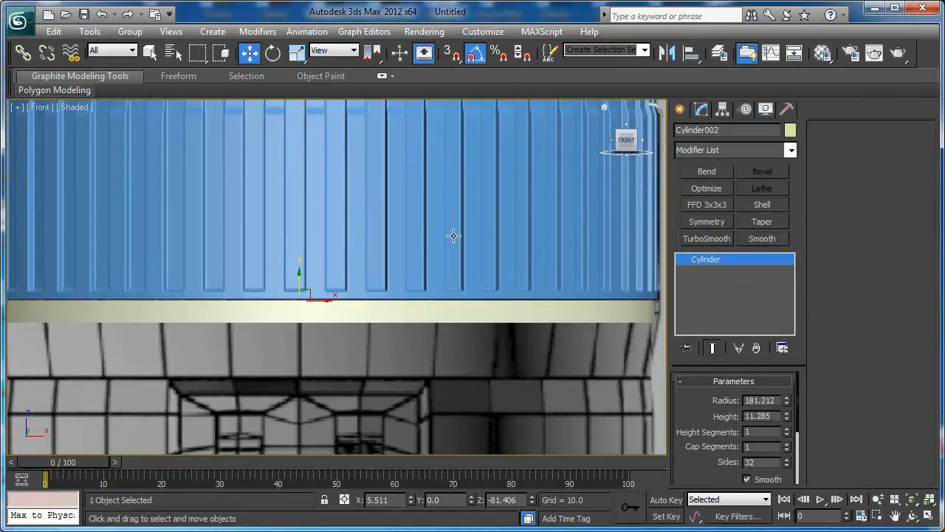
{"action": "scroll", "coordinate": [476, 207], "scroll_direction": "up", "scroll_amount": 2}
{"action": "left_click_drag", "start_coordinate": [788, 400], "coordinate": [799, 450]}
{"action": "right_click", "coordinate": [293, 259]}
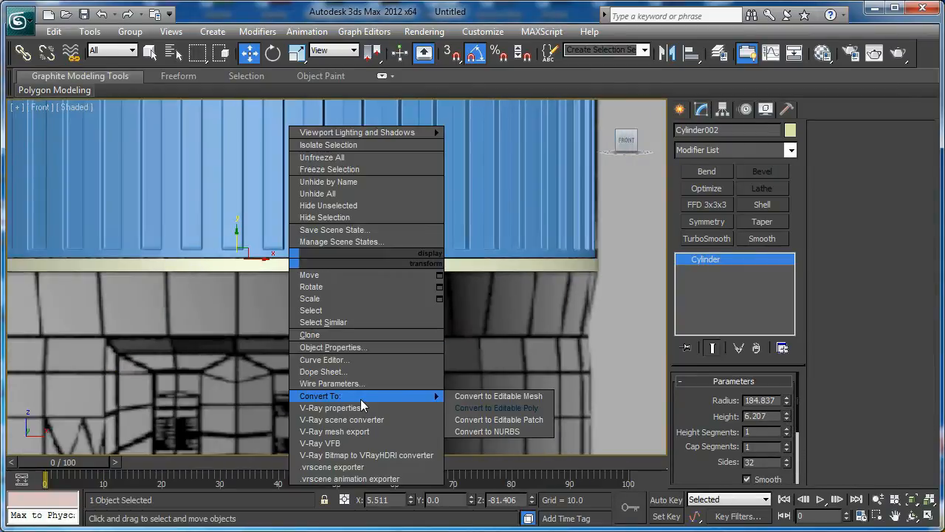
{"action": "mouse_move", "coordinate": [387, 396]}
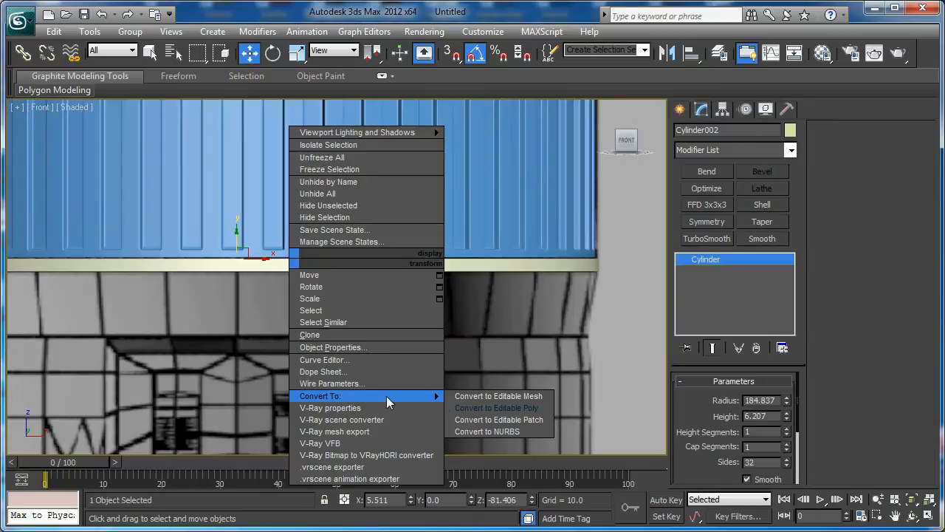
{"action": "left_click", "coordinate": [483, 409]}
Bevel the new cylinder's bottom face with a height of 33.035 and an outline of -5.81 to follow the reference taper
{"action": "scroll", "coordinate": [483, 411], "scroll_direction": "down", "scroll_amount": 3}
{"action": "key", "text": "p"}
{"action": "key", "text": "z"}
{"action": "middle_click_drag", "start_coordinate": [419, 368], "coordinate": [386, 243], "text": "alt"}
{"action": "key", "text": "4"}
{"action": "left_click", "coordinate": [387, 242]}
{"action": "key", "text": "f"}
{"action": "scroll", "coordinate": [481, 310], "scroll_direction": "up", "scroll_amount": 3}
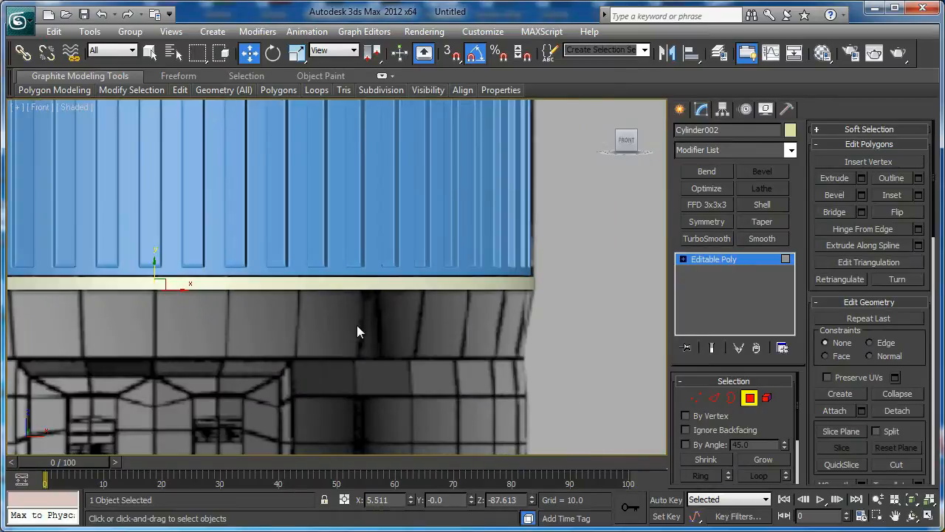
{"action": "left_click", "coordinate": [860, 195]}
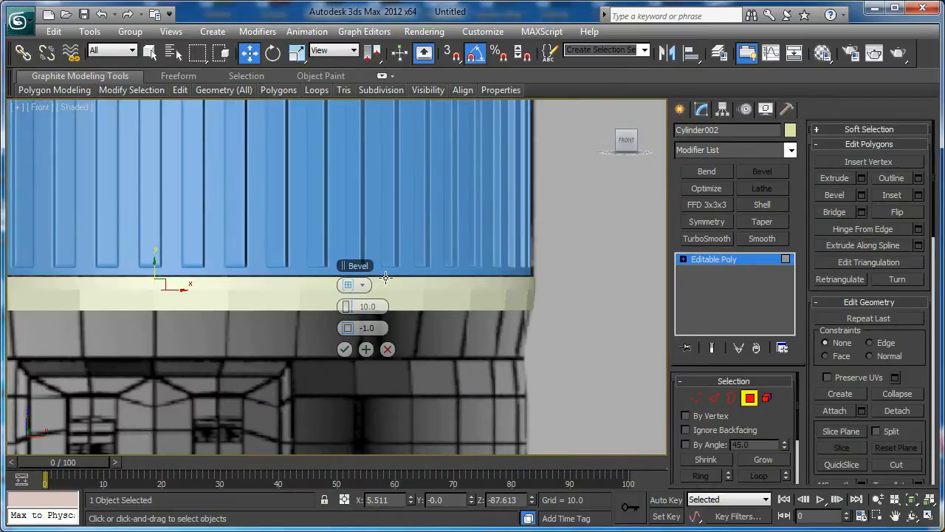
{"action": "scroll", "coordinate": [385, 277], "scroll_direction": "up", "scroll_amount": 2}
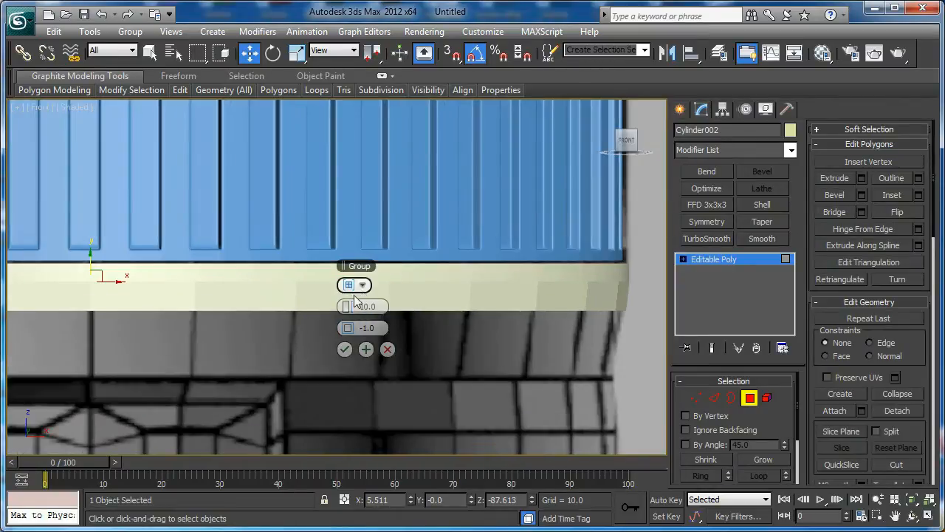
{"action": "left_click_drag", "start_coordinate": [363, 305], "coordinate": [420, 287]}
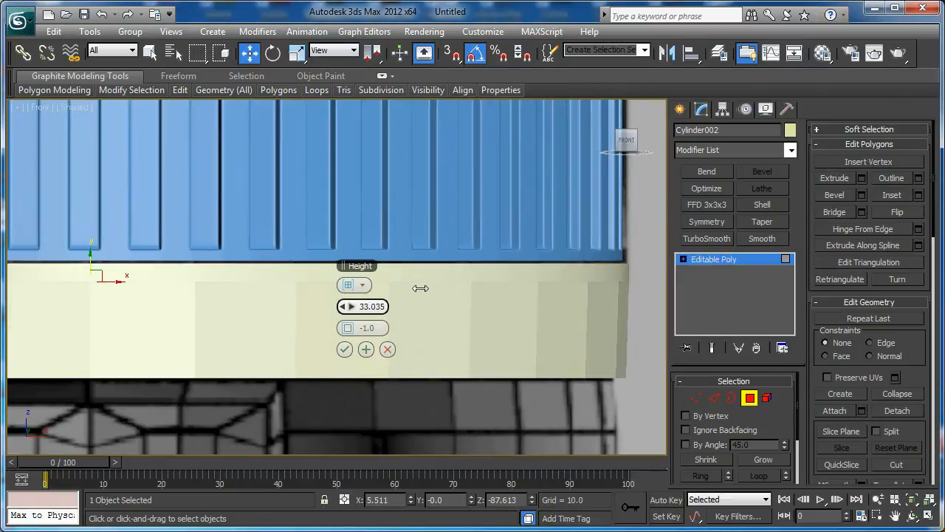
{"action": "left_click_drag", "start_coordinate": [344, 336], "coordinate": [332, 327]}
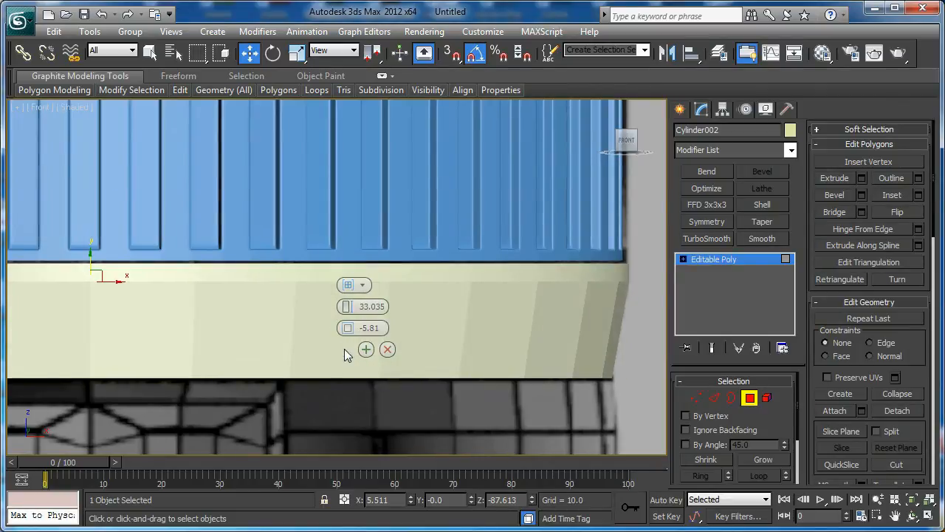
{"action": "left_click", "coordinate": [344, 348]}
Inset the beveled cylinder's bottom face by 3.229 and apply Bridge to open up its inside
{"action": "key", "text": "p"}
{"action": "scroll", "coordinate": [358, 300], "scroll_direction": "down", "scroll_amount": 5}
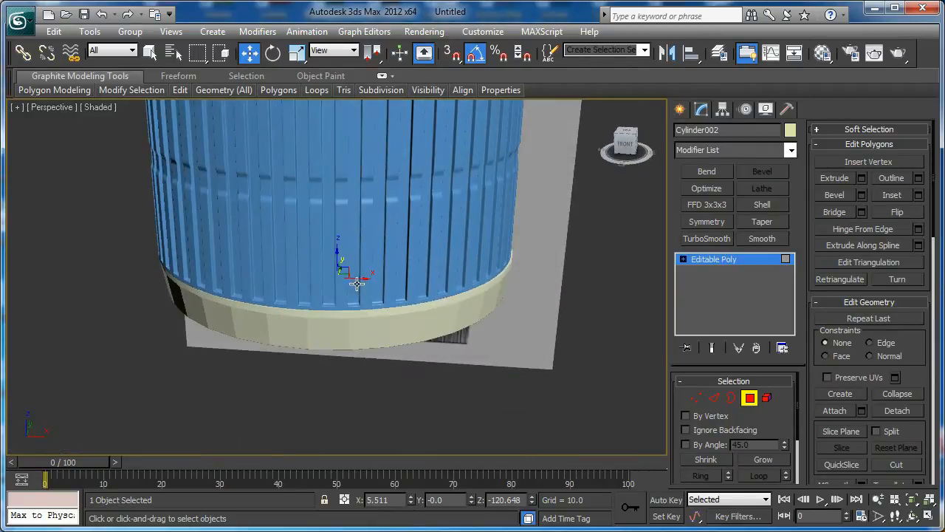
{"action": "key", "text": "F3"}
{"action": "middle_click_drag", "start_coordinate": [365, 272], "coordinate": [391, 214], "text": "alt"}
{"action": "key", "text": "F3"}
{"action": "scroll", "coordinate": [432, 270], "scroll_direction": "up", "scroll_amount": 3}
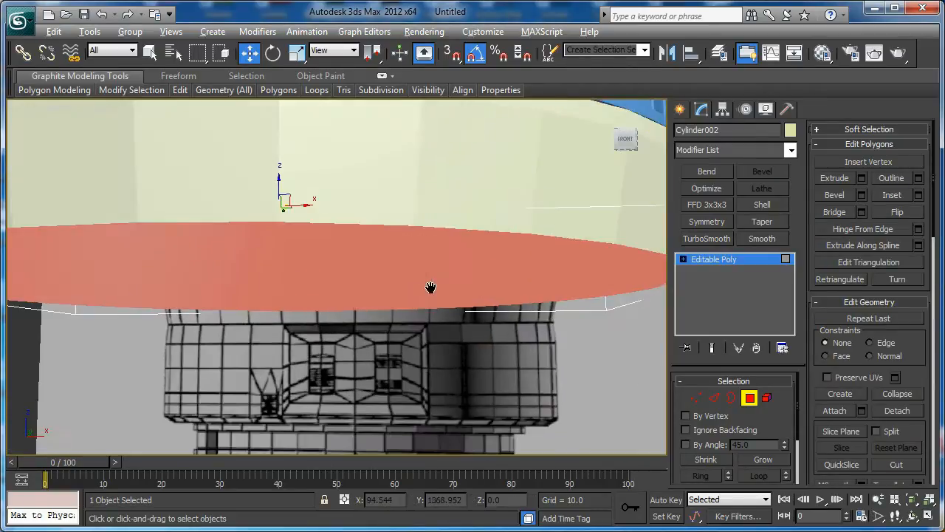
{"action": "middle_click_drag", "start_coordinate": [431, 289], "coordinate": [435, 254], "text": "alt"}
{"action": "left_click", "coordinate": [918, 195]}
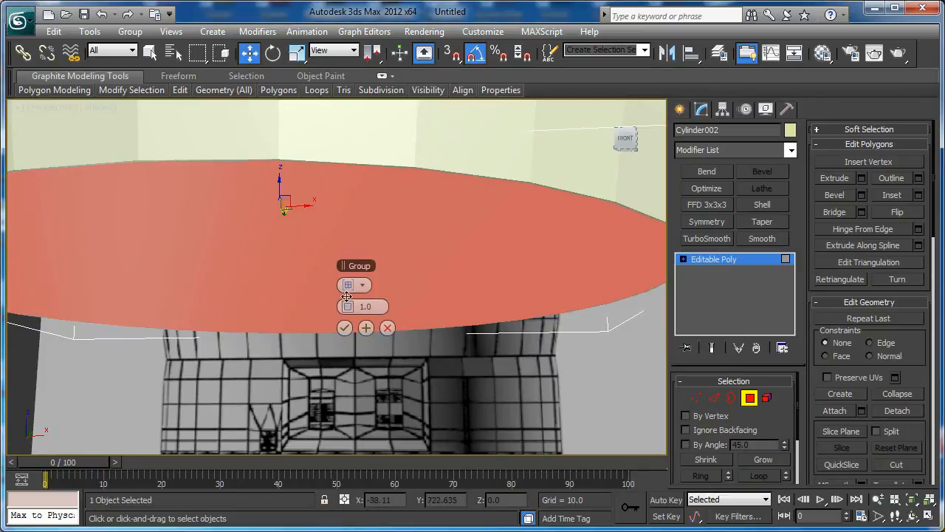
{"action": "left_click_drag", "start_coordinate": [344, 311], "coordinate": [345, 305]}
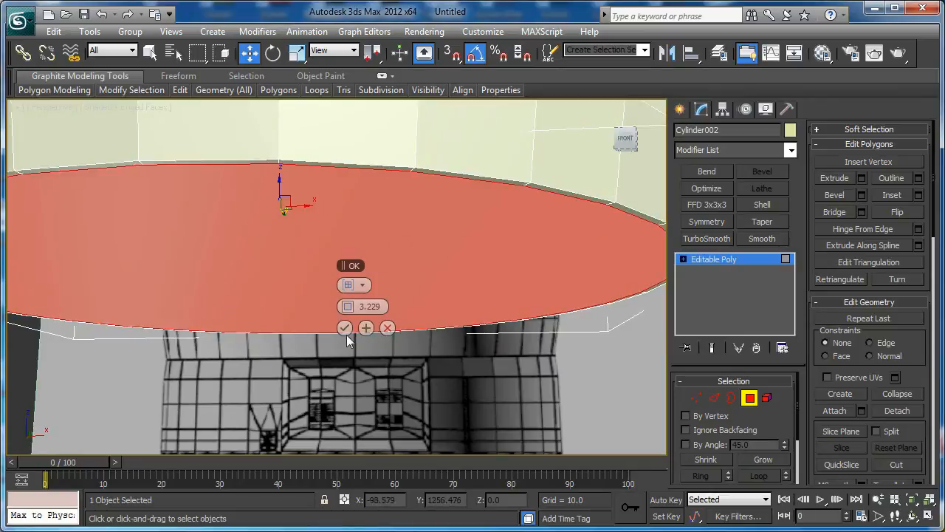
{"action": "left_click", "coordinate": [344, 327]}
{"action": "left_click", "coordinate": [827, 214]}
Chamfer the horizontal edge loops of the hollow ring by 0.247 with 2 segments
{"action": "middle_click_drag", "start_coordinate": [579, 219], "coordinate": [531, 290], "text": "alt"}
{"action": "key", "text": "2"}
{"action": "left_click", "coordinate": [508, 262]}
{"action": "left_click", "coordinate": [759, 476]}
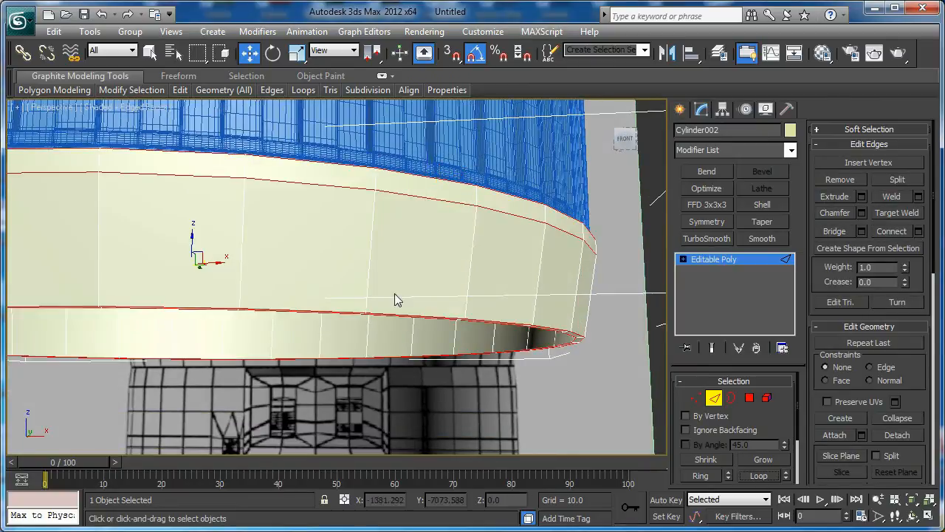
{"action": "left_click", "coordinate": [861, 213]}
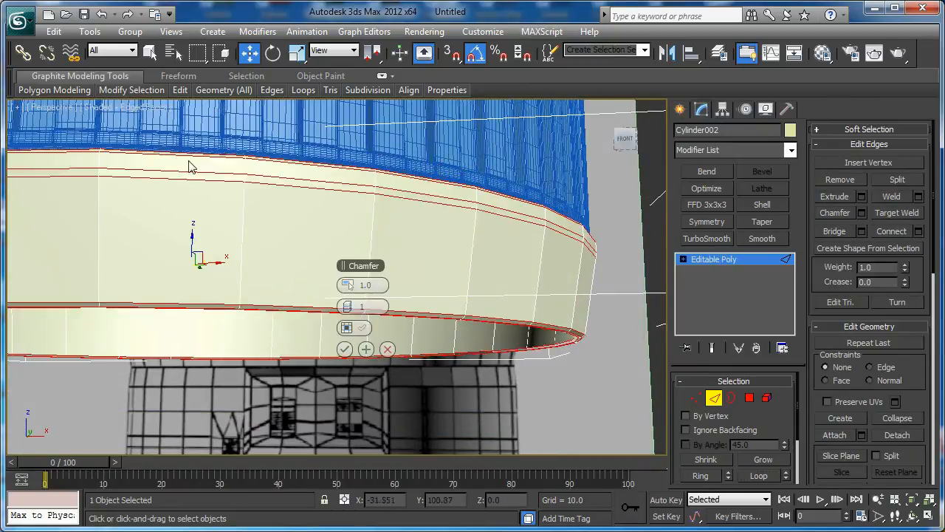
{"action": "scroll", "coordinate": [310, 244], "scroll_direction": "up", "scroll_amount": 3}
{"action": "left_click_drag", "start_coordinate": [343, 284], "coordinate": [354, 309]}
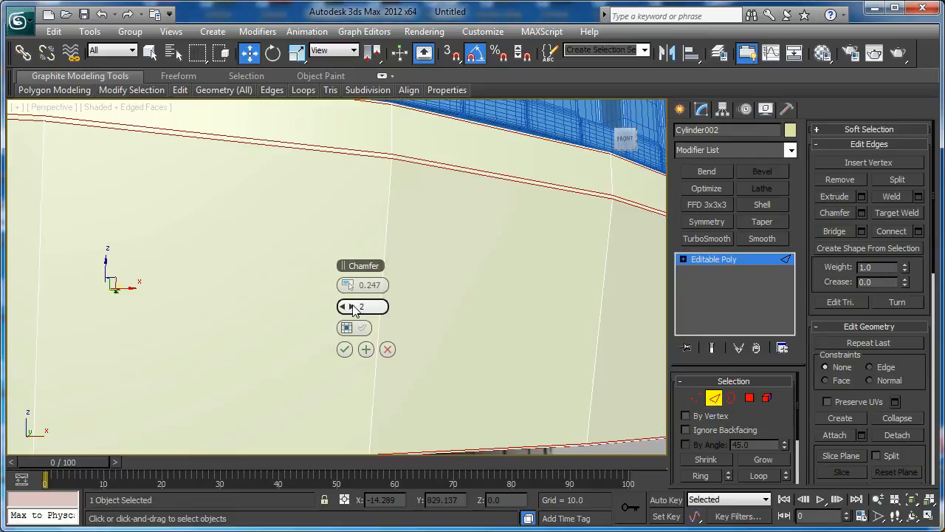
{"action": "left_click", "coordinate": [344, 349]}
Apply TurboSmooth with 1 iteration to the chamfered ring and check its smoothed shape
{"action": "left_click", "coordinate": [714, 399]}
{"action": "left_click", "coordinate": [707, 239]}
{"action": "scroll", "coordinate": [489, 296], "scroll_direction": "down", "scroll_amount": 5}
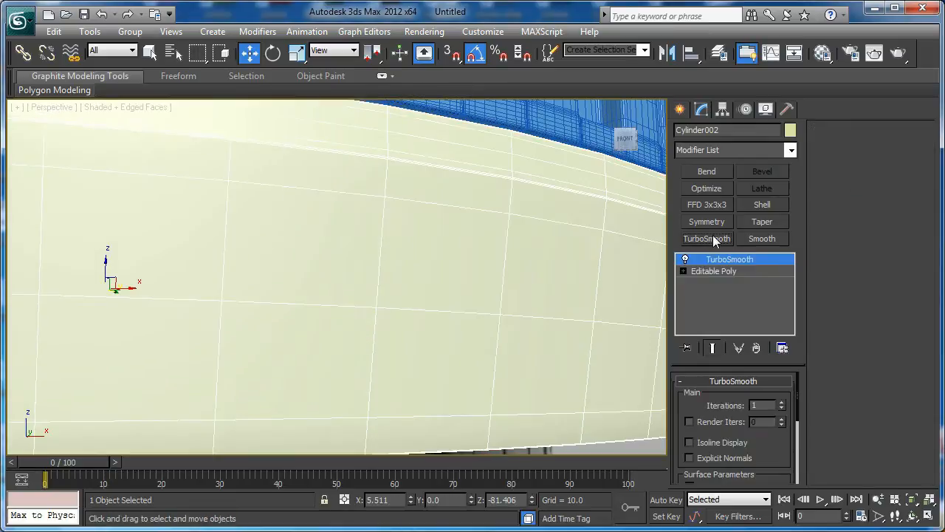
{"action": "key", "text": "F4"}
{"action": "key", "text": "F4"}
{"action": "scroll", "coordinate": [433, 289], "scroll_direction": "down", "scroll_amount": 8}
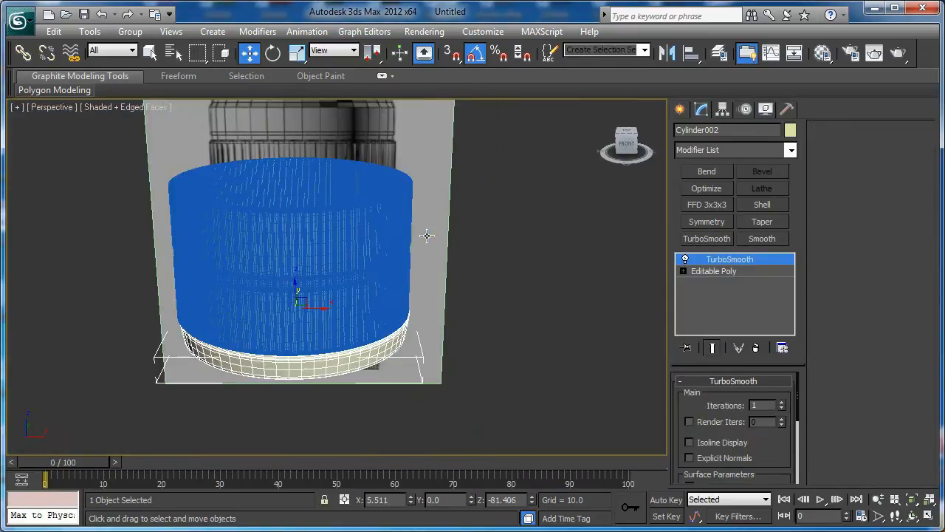
Create a 32-sided cylinder in the front view, centred on the barrel section above the ribbed tube
{"action": "key", "text": "f"}
{"action": "middle_click_drag", "start_coordinate": [448, 133], "coordinate": [441, 413]}
{"action": "scroll", "coordinate": [424, 295], "scroll_direction": "down", "scroll_amount": 2}
{"action": "middle_click_drag", "start_coordinate": [417, 259], "coordinate": [397, 339]}
{"action": "scroll", "coordinate": [362, 264], "scroll_direction": "up", "scroll_amount": 2}
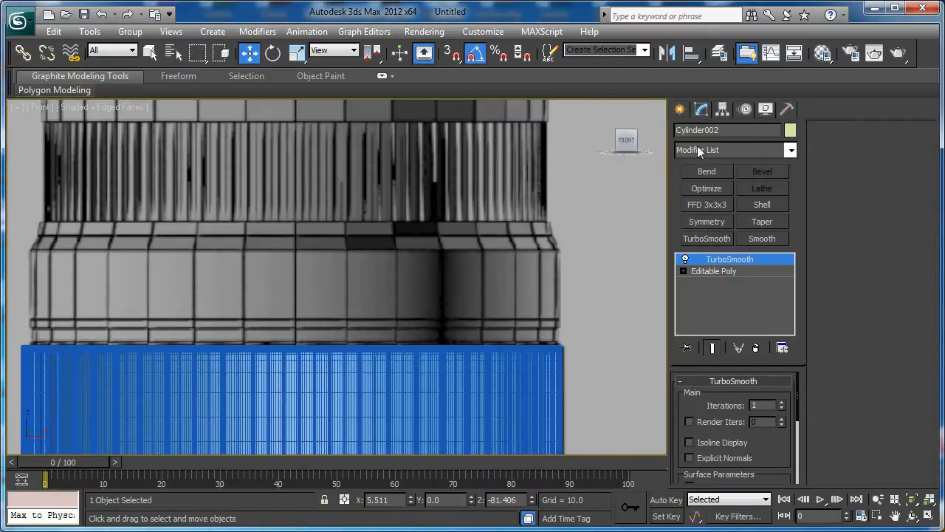
{"action": "left_click", "coordinate": [679, 110]}
{"action": "left_click", "coordinate": [706, 235]}
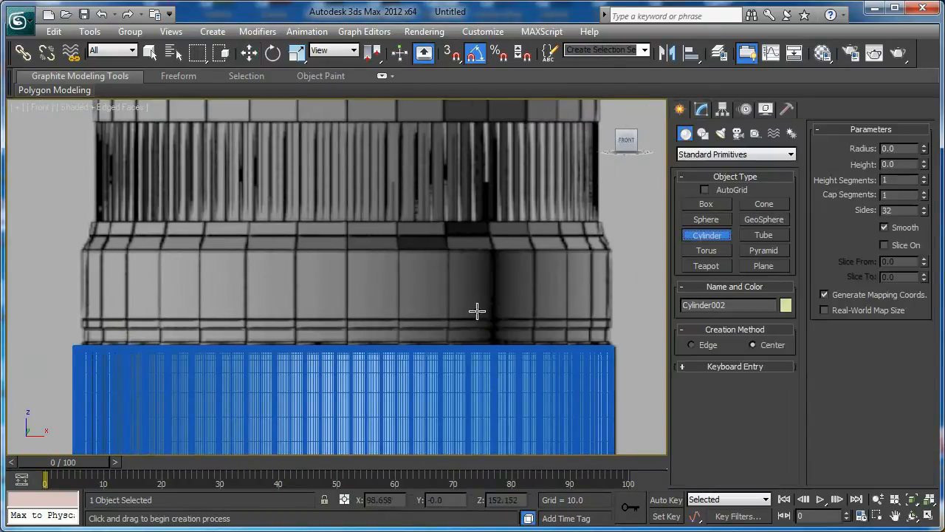
{"action": "scroll", "coordinate": [385, 274], "scroll_direction": "down", "scroll_amount": 2}
{"action": "left_click_drag", "start_coordinate": [348, 236], "coordinate": [347, 426]}
{"action": "left_click", "coordinate": [347, 406]}
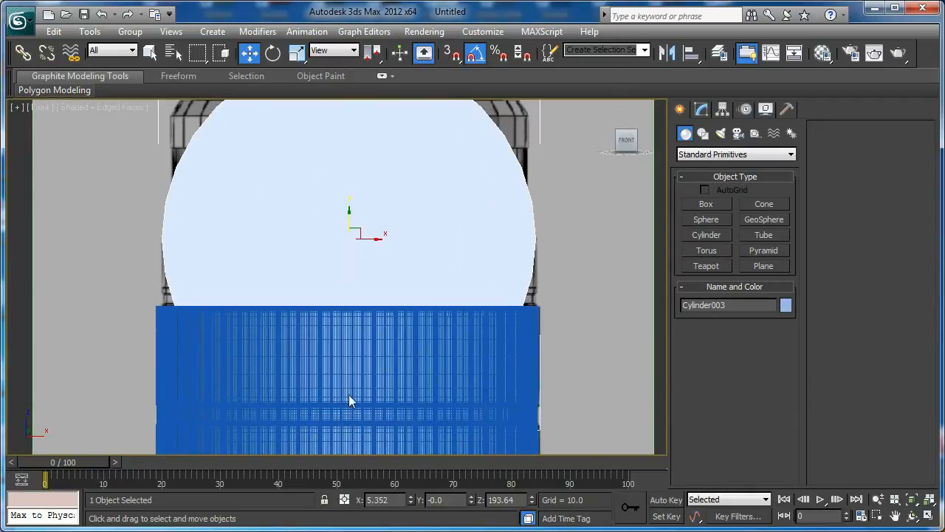
Rotate the new cylinder so its axis is vertical and convert it to an editable poly
{"action": "key", "text": "e"}
{"action": "left_click_drag", "start_coordinate": [338, 231], "coordinate": [347, 291]}
{"action": "right_click", "coordinate": [348, 281]}
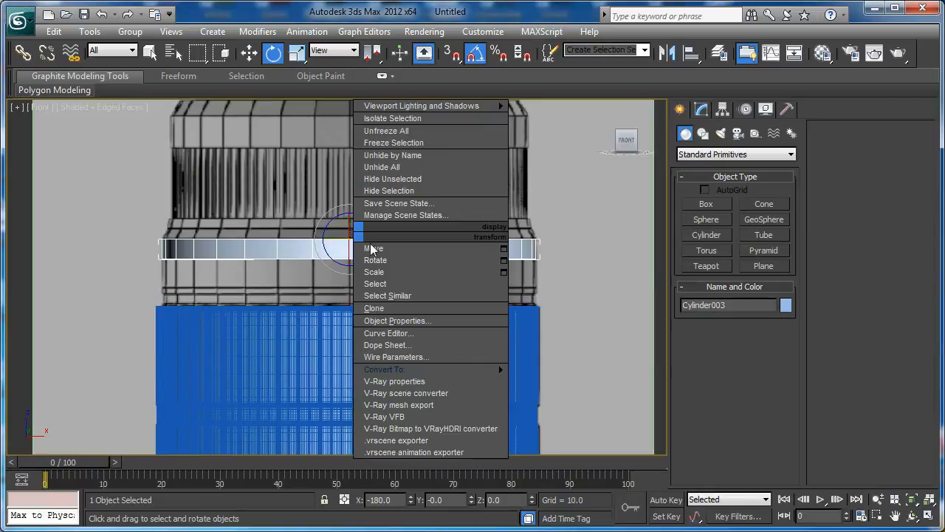
{"action": "mouse_move", "coordinate": [459, 367]}
{"action": "left_click", "coordinate": [571, 377]}
Move the cylinder's lower vertices down to about Z 141.1, matching the reference line above the ribbed tube
{"action": "mouse_move", "coordinate": [510, 267]}
{"action": "middle_mouse_down"}
{"action": "mouse_move", "coordinate": [513, 301]}
{"action": "mouse_move", "coordinate": [527, 279]}
{"action": "middle_mouse_up"}
{"action": "scroll", "coordinate": [512, 301], "scroll_direction": "up", "scroll_amount": 2}
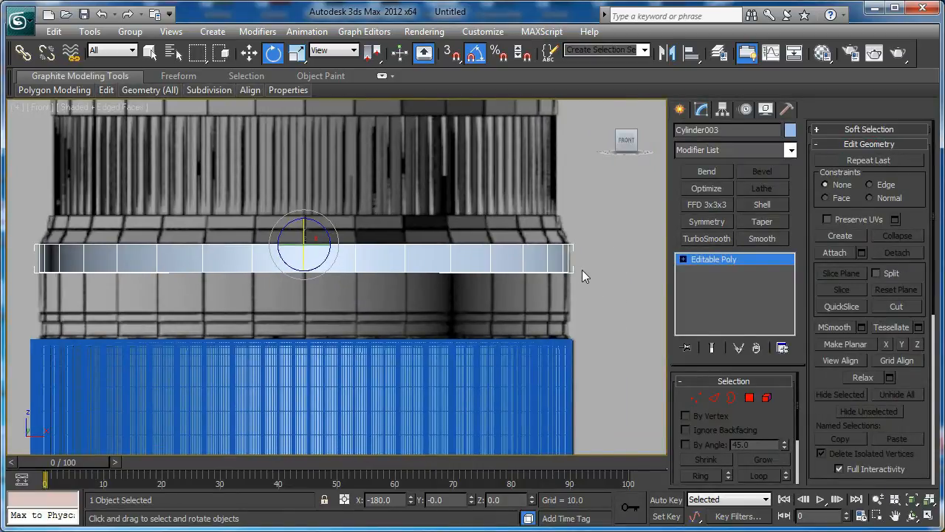
{"action": "key", "text": "1"}
{"action": "left_click_drag", "start_coordinate": [20, 295], "coordinate": [20, 295]}
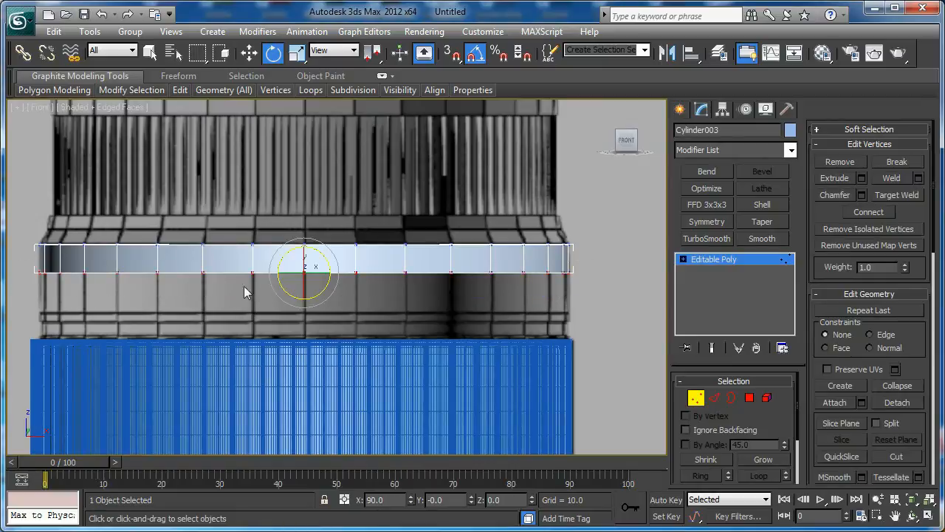
{"action": "scroll", "coordinate": [336, 300], "scroll_direction": "up", "scroll_amount": 3}
{"action": "key", "text": "w"}
{"action": "left_click_drag", "start_coordinate": [341, 239], "coordinate": [342, 318]}
{"action": "middle_click_drag", "start_coordinate": [281, 326], "coordinate": [511, 325]}
{"action": "middle_click_drag", "start_coordinate": [285, 361], "coordinate": [258, 356]}
Extrude the cylinder's bottom face down twice, first by 8.776 and then by 6.853, into the ribbed tube's top
{"action": "key", "text": "p"}
{"action": "key", "text": "z"}
{"action": "middle_click_drag", "start_coordinate": [323, 341], "coordinate": [325, 303], "text": "alt"}
{"action": "key", "text": "4"}
{"action": "left_click", "coordinate": [325, 195]}
{"action": "key", "text": "f"}
{"action": "scroll", "coordinate": [306, 259], "scroll_direction": "up", "scroll_amount": 2}
{"action": "middle_click_drag", "start_coordinate": [306, 259], "coordinate": [288, 435]}
{"action": "scroll", "coordinate": [336, 247], "scroll_direction": "up", "scroll_amount": 1}
{"action": "middle_click_drag", "start_coordinate": [577, 258], "coordinate": [150, 367]}
{"action": "scroll", "coordinate": [150, 367], "scroll_direction": "up", "scroll_amount": 4}
{"action": "middle_click_drag", "start_coordinate": [303, 388], "coordinate": [430, 311]}
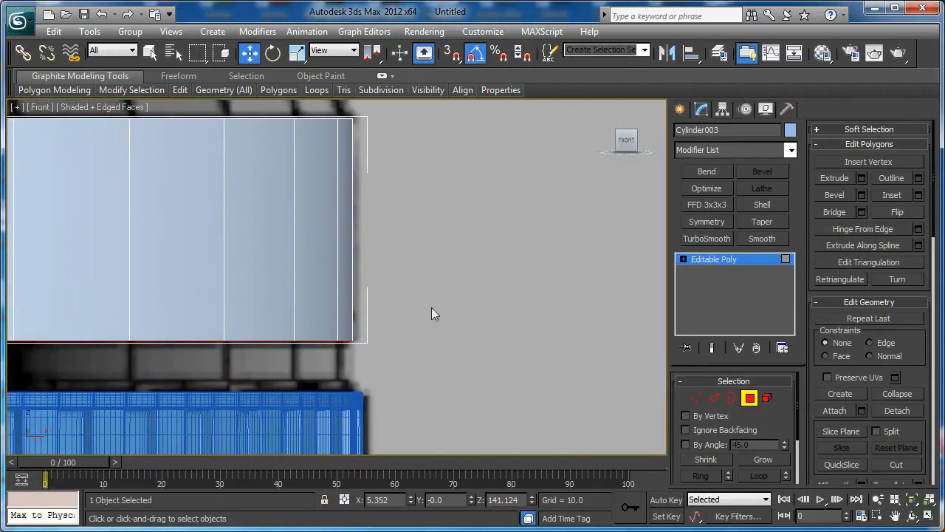
{"action": "left_click", "coordinate": [862, 179]}
{"action": "middle_click_drag", "start_coordinate": [212, 276], "coordinate": [201, 254]}
{"action": "mouse_move", "coordinate": [347, 309]}
{"action": "left_mouse_down"}
{"action": "mouse_move", "coordinate": [315, 298]}
{"action": "mouse_move", "coordinate": [341, 293]}
{"action": "left_mouse_up"}
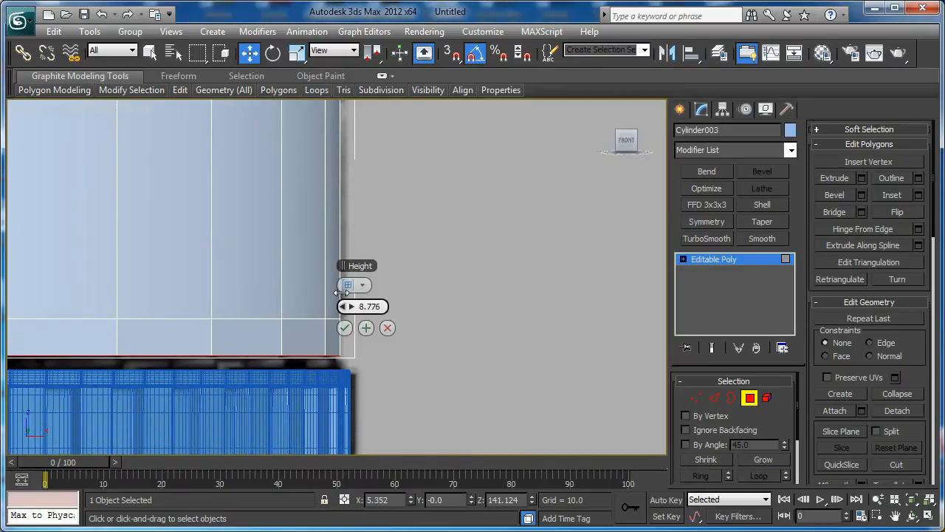
{"action": "left_click", "coordinate": [365, 327]}
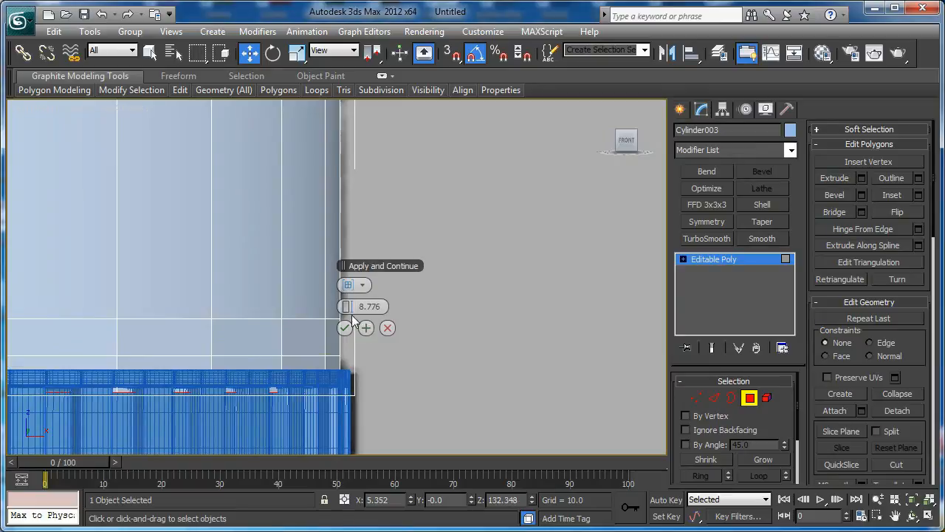
{"action": "left_click_drag", "start_coordinate": [348, 306], "coordinate": [348, 308]}
{"action": "left_click", "coordinate": [342, 328]}
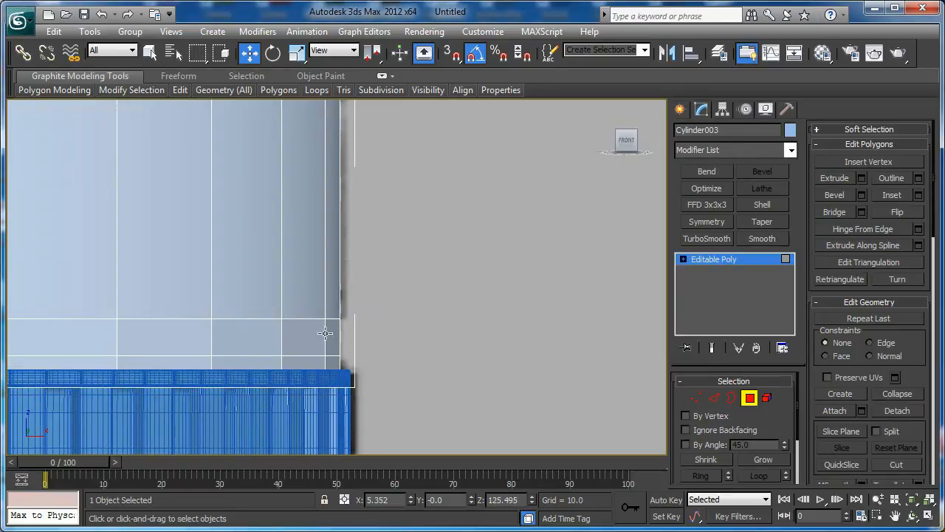
Select the full loop of polygons in the narrow band above the ribbed tube and extrude it in Local Normal mode
{"action": "left_click", "coordinate": [221, 338]}
{"action": "left_click", "coordinate": [194, 336], "text": "ctrl"}
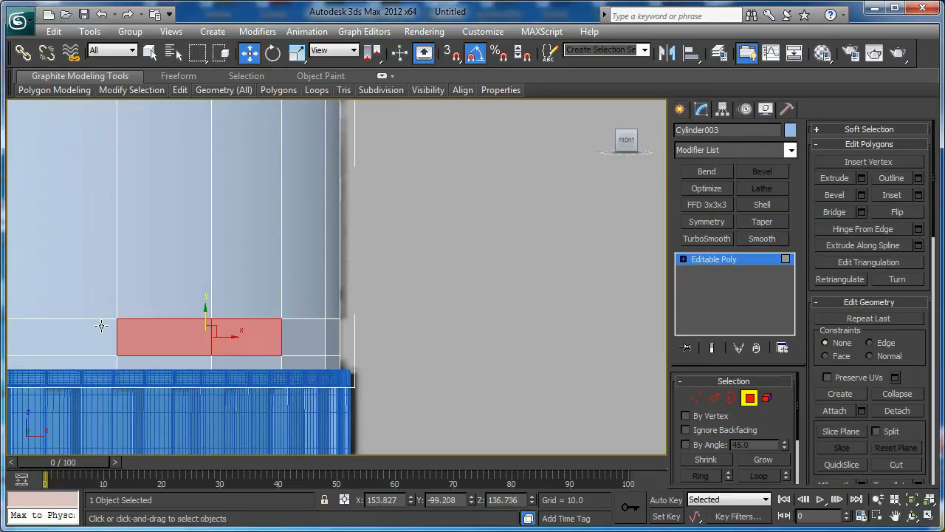
{"action": "left_click", "coordinate": [84, 330], "text": "shift"}
{"action": "middle_click_drag", "start_coordinate": [118, 311], "coordinate": [550, 296]}
{"action": "scroll", "coordinate": [344, 300], "scroll_direction": "down", "scroll_amount": 1}
{"action": "scroll", "coordinate": [538, 297], "scroll_direction": "down", "scroll_amount": 1}
{"action": "middle_click_drag", "start_coordinate": [455, 295], "coordinate": [466, 294]}
{"action": "scroll", "coordinate": [480, 292], "scroll_direction": "up", "scroll_amount": 1}
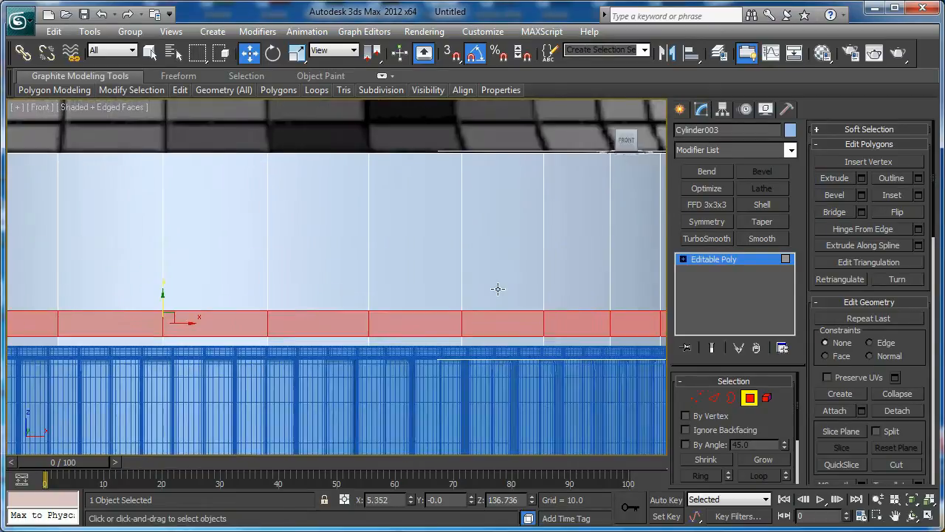
{"action": "scroll", "coordinate": [498, 288], "scroll_direction": "up", "scroll_amount": 2}
{"action": "left_click", "coordinate": [863, 178]}
{"action": "middle_click_drag", "start_coordinate": [265, 263], "coordinate": [95, 258]}
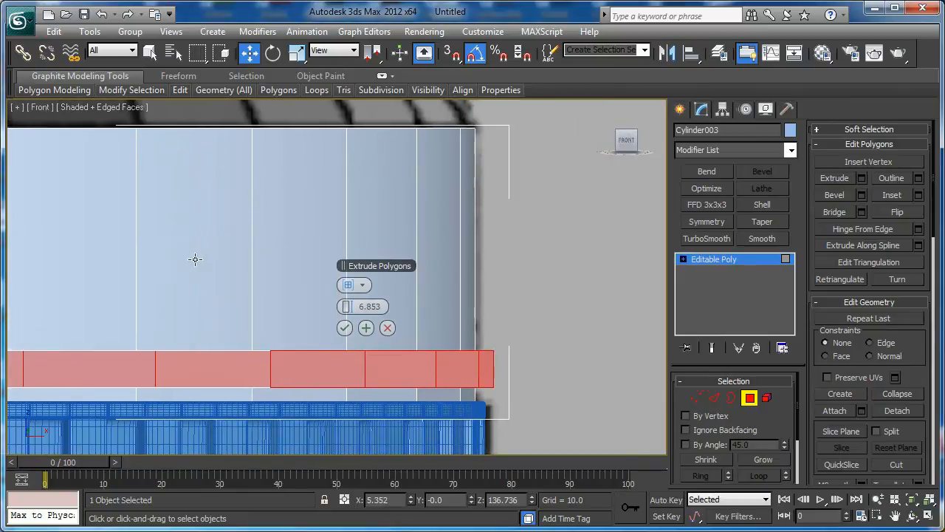
{"action": "scroll", "coordinate": [221, 260], "scroll_direction": "down", "scroll_amount": 4}
{"action": "middle_click_drag", "start_coordinate": [213, 247], "coordinate": [161, 260]}
{"action": "key", "text": "p"}
{"action": "key", "text": "z"}
{"action": "scroll", "coordinate": [194, 255], "scroll_direction": "up", "scroll_amount": 3}
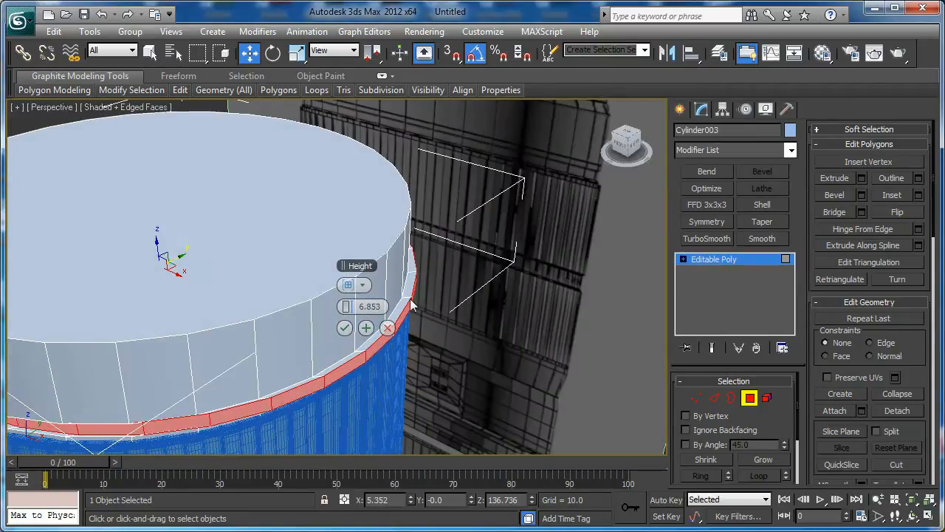
{"action": "middle_click_drag", "start_coordinate": [167, 407], "coordinate": [327, 279], "text": "alt"}
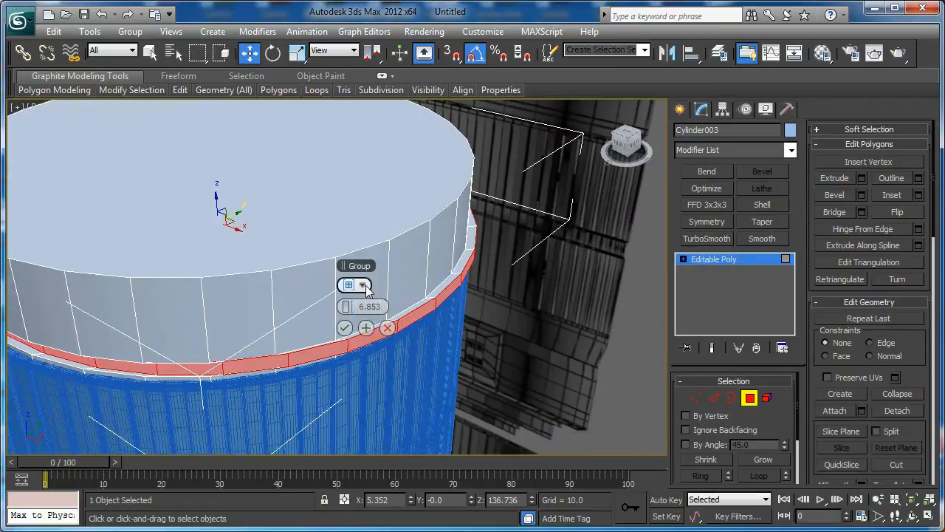
{"action": "left_click", "coordinate": [364, 286]}
{"action": "left_click", "coordinate": [392, 312]}
Set the band's extrusion height to -3.636 to form a recessed groove and accept it
{"action": "middle_click_drag", "start_coordinate": [170, 321], "coordinate": [102, 290], "text": "alt"}
{"action": "key", "text": "f"}
{"action": "scroll", "coordinate": [236, 259], "scroll_direction": "up", "scroll_amount": 2}
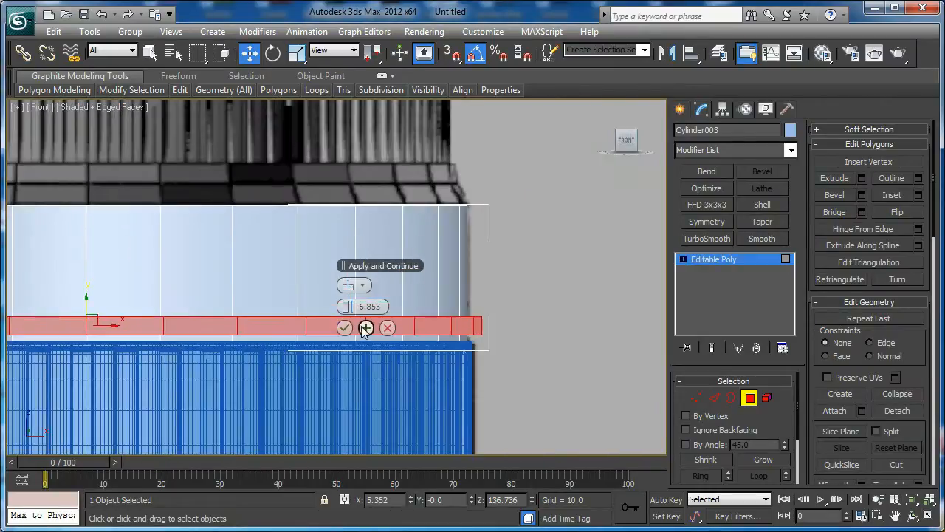
{"action": "left_click_drag", "start_coordinate": [351, 309], "coordinate": [328, 306]}
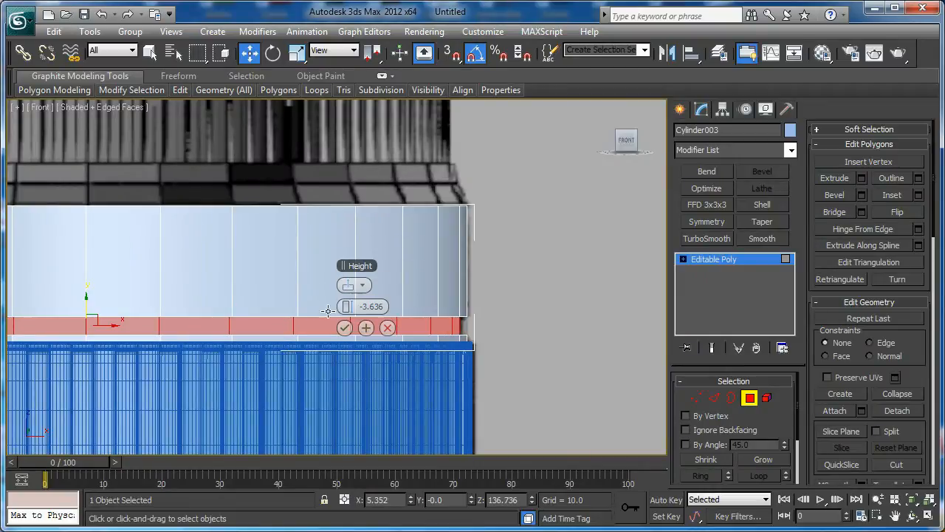
{"action": "left_click", "coordinate": [345, 328]}
Bevel the cylinder's top face upward and inward to follow the reference's sloped shoulder below the upper ribbed section
{"action": "key", "text": "p"}
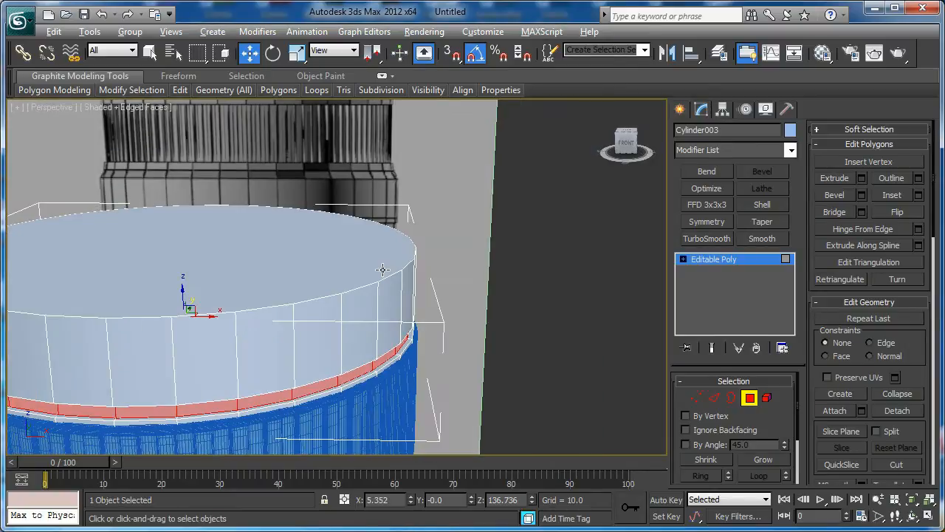
{"action": "left_click", "coordinate": [336, 258]}
{"action": "key", "text": "f"}
{"action": "middle_click_drag", "start_coordinate": [362, 278], "coordinate": [207, 353]}
{"action": "scroll", "coordinate": [384, 256], "scroll_direction": "up", "scroll_amount": 3}
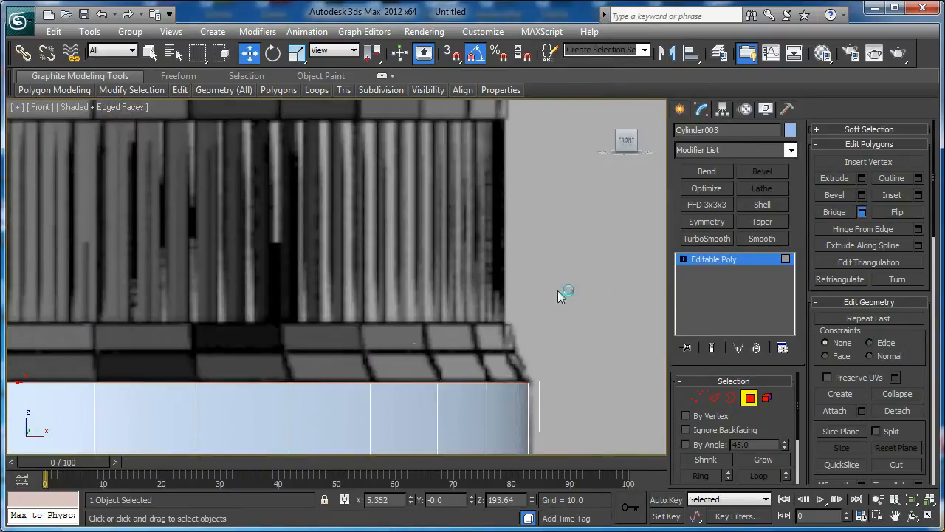
{"action": "left_click", "coordinate": [390, 369]}
{"action": "left_click", "coordinate": [861, 195]}
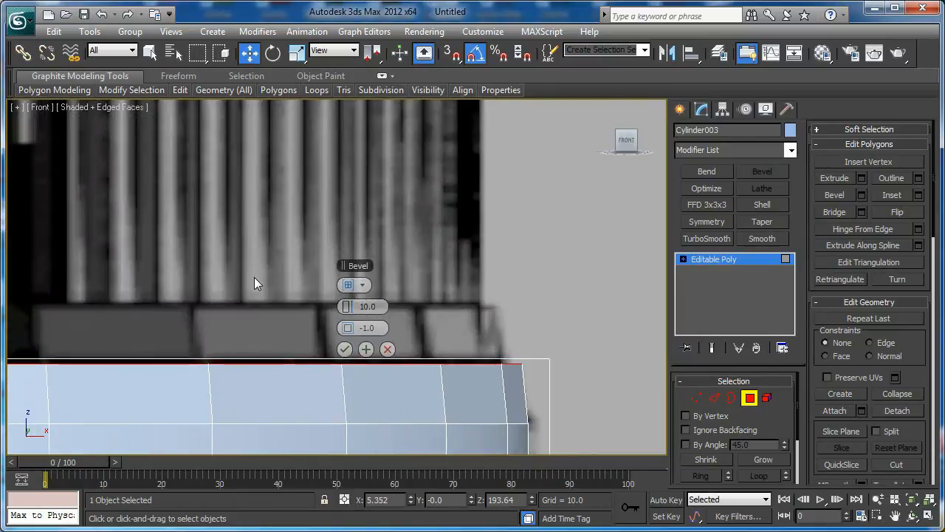
{"action": "left_click_drag", "start_coordinate": [347, 306], "coordinate": [372, 327]}
{"action": "left_click", "coordinate": [345, 348]}
{"action": "middle_click_drag", "start_coordinate": [362, 274], "coordinate": [357, 302], "text": "alt"}
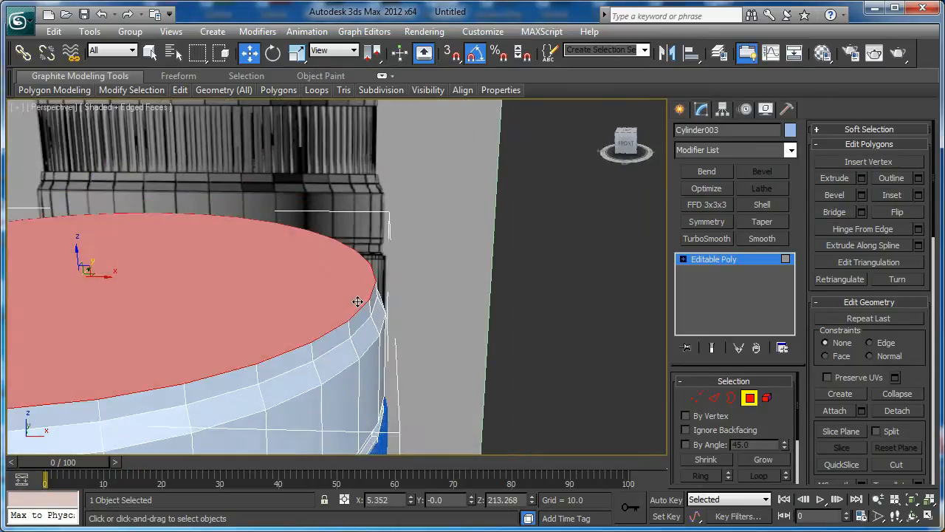
Inset the cylinder's top face by 21.989 and extrude it 67.987 up to the top of the reference's upper ribbed section
{"action": "key", "text": "z"}
{"action": "left_click", "coordinate": [919, 195]}
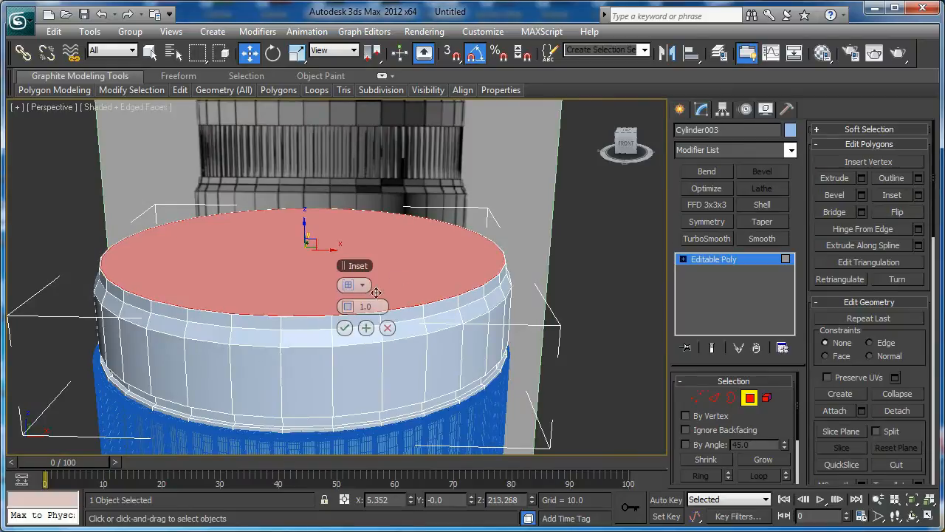
{"action": "left_click_drag", "start_coordinate": [350, 313], "coordinate": [431, 303]}
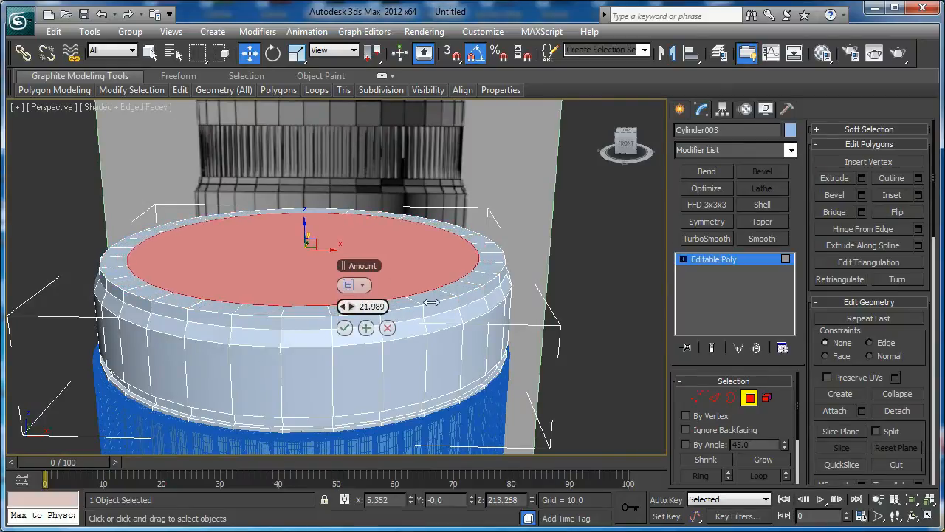
{"action": "left_click", "coordinate": [346, 328]}
{"action": "key", "text": "f"}
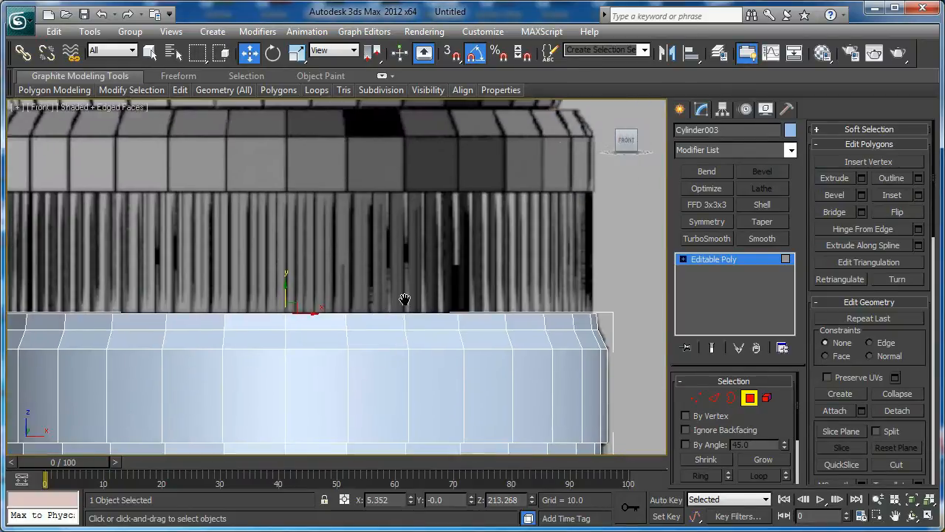
{"action": "left_click", "coordinate": [861, 179]}
{"action": "left_click_drag", "start_coordinate": [355, 314], "coordinate": [477, 299]}
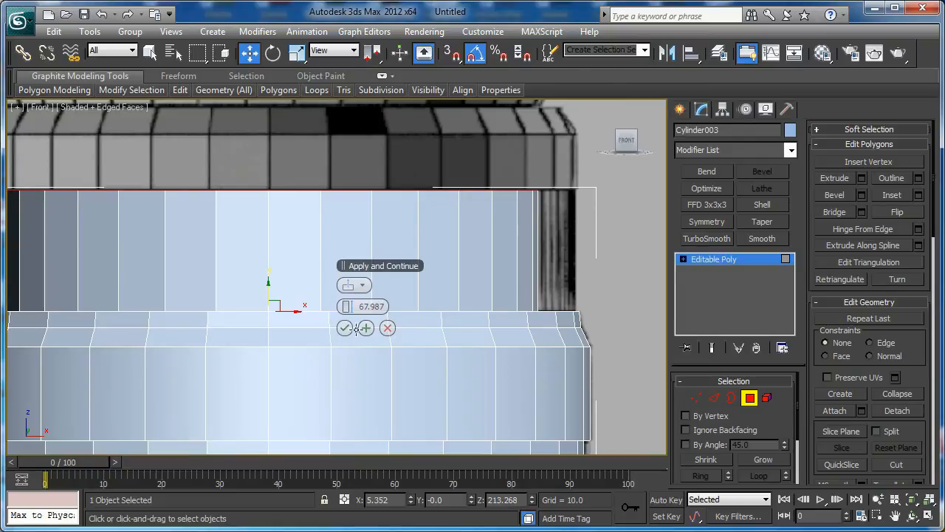
{"action": "left_click", "coordinate": [345, 328]}
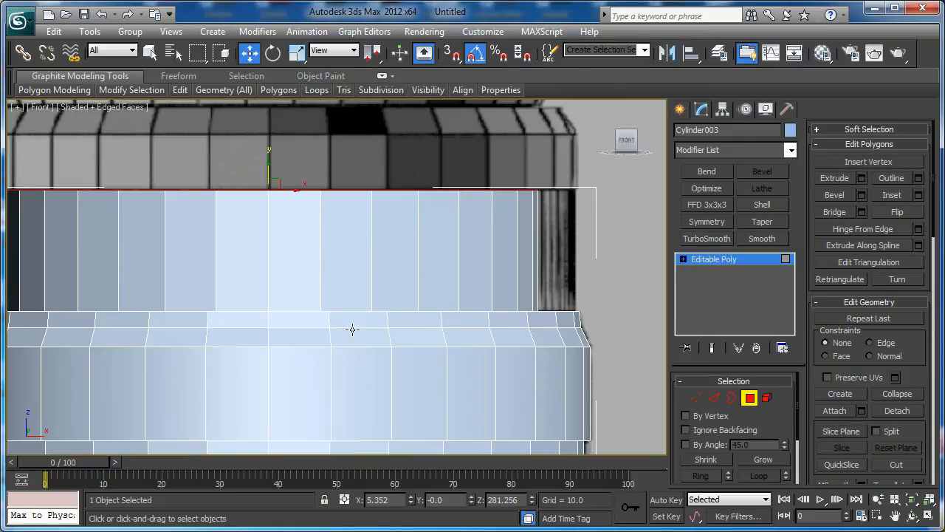
Bevel the top face outward with height 0 and outline 23.012, and extrude it up by 31.968 to form the upper band
{"action": "left_click", "coordinate": [862, 194]}
{"action": "middle_click_drag", "start_coordinate": [336, 161], "coordinate": [248, 179]}
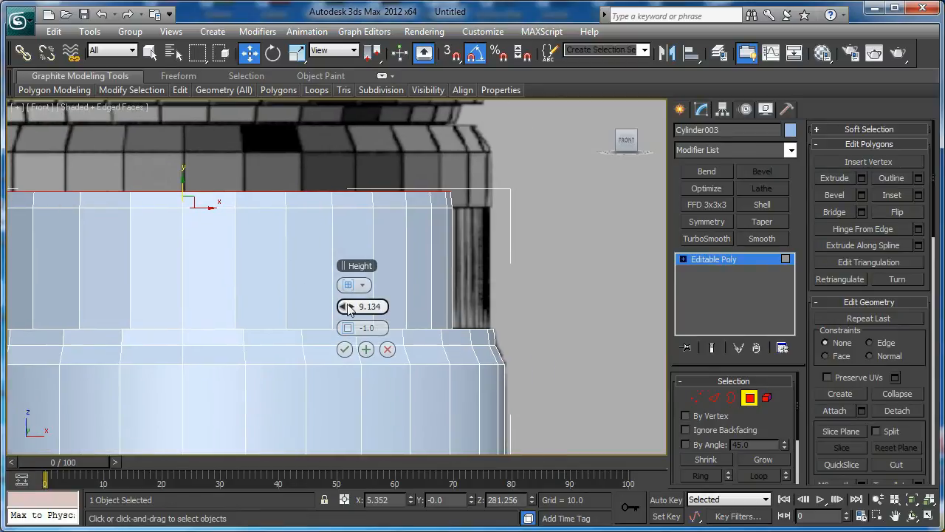
{"action": "right_click", "coordinate": [351, 309]}
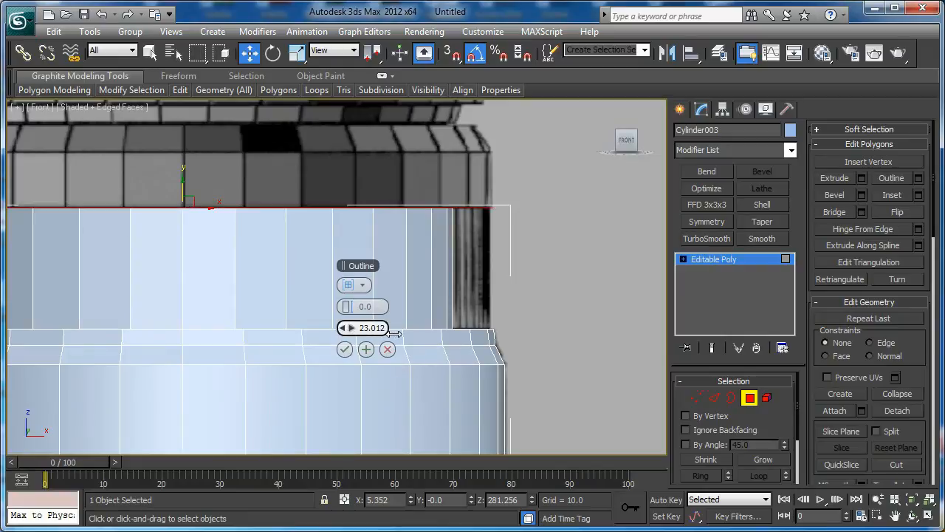
{"action": "left_click", "coordinate": [346, 350]}
{"action": "middle_click_drag", "start_coordinate": [428, 236], "coordinate": [400, 318]}
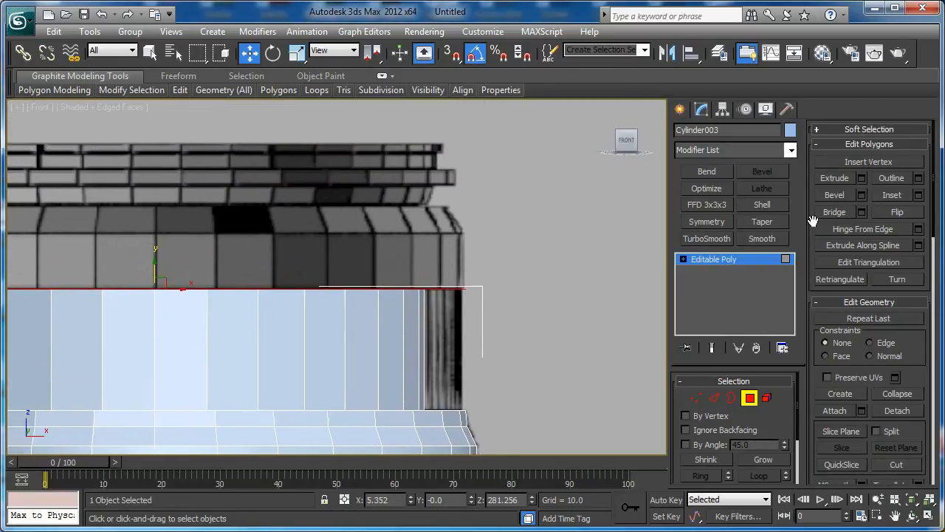
{"action": "left_click", "coordinate": [860, 179]}
{"action": "left_click_drag", "start_coordinate": [333, 302], "coordinate": [277, 290]}
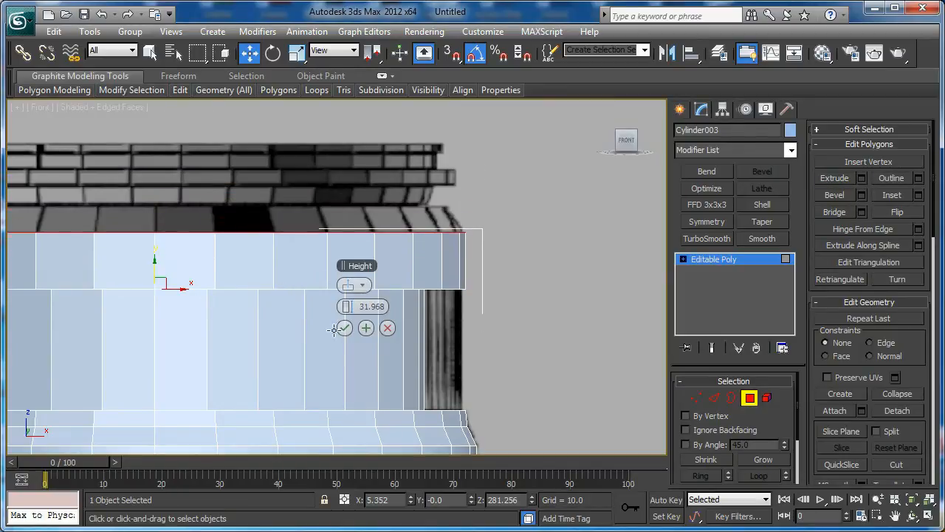
{"action": "left_click", "coordinate": [344, 328]}
Bevel the upper band's top face upward and inward to follow the reference's sloped shoulder
{"action": "middle_click_drag", "start_coordinate": [436, 256], "coordinate": [389, 265]}
{"action": "scroll", "coordinate": [388, 265], "scroll_direction": "up", "scroll_amount": 2}
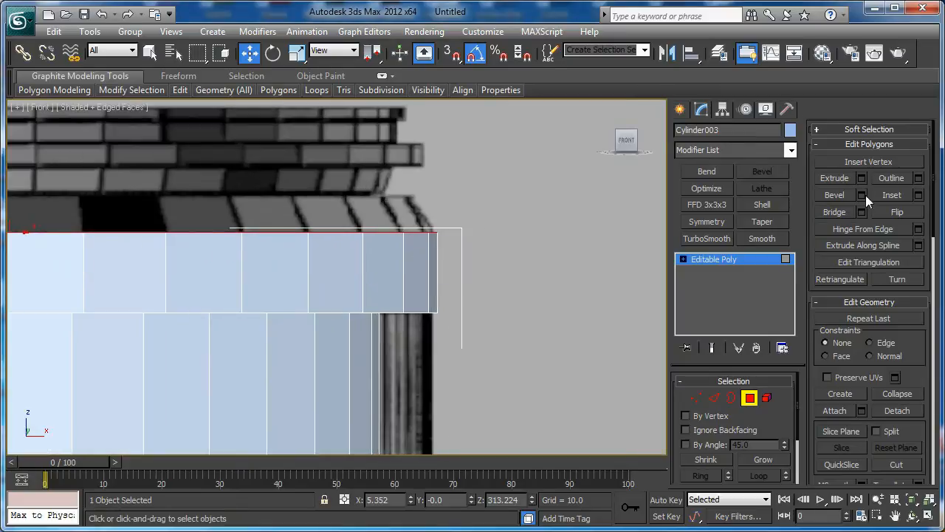
{"action": "left_click", "coordinate": [863, 195]}
{"action": "right_click", "coordinate": [347, 328]}
{"action": "left_click_drag", "start_coordinate": [348, 308], "coordinate": [324, 328]}
{"action": "left_click", "coordinate": [341, 349]}
Inset the top face by 13.074 and extrude it by -11.311 to recess it inside the rim
{"action": "middle_click_drag", "start_coordinate": [348, 264], "coordinate": [347, 281]}
{"action": "middle_click_drag", "start_coordinate": [362, 204], "coordinate": [369, 248]}
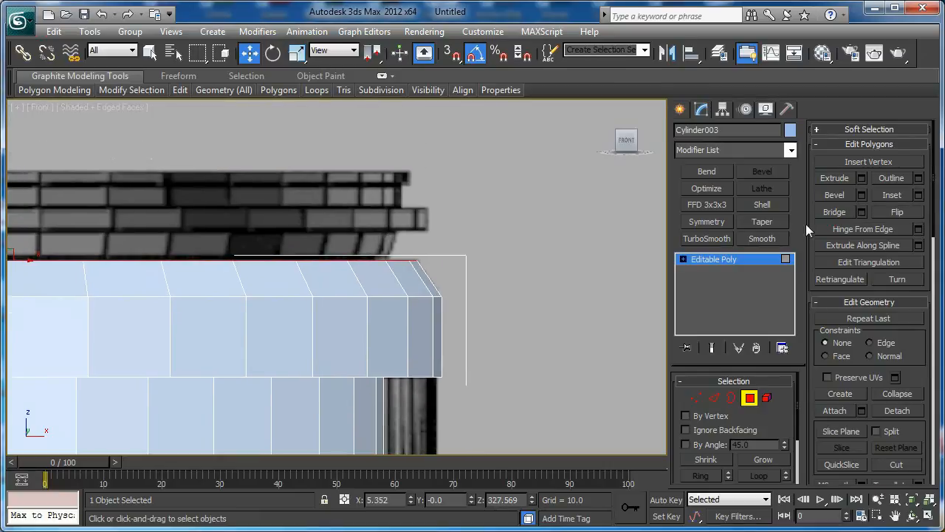
{"action": "left_click", "coordinate": [918, 195]}
{"action": "middle_click_drag", "start_coordinate": [204, 233], "coordinate": [234, 264]}
{"action": "key", "text": "p"}
{"action": "scroll", "coordinate": [234, 264], "scroll_direction": "up", "scroll_amount": 4}
{"action": "left_click_drag", "start_coordinate": [347, 306], "coordinate": [311, 301]}
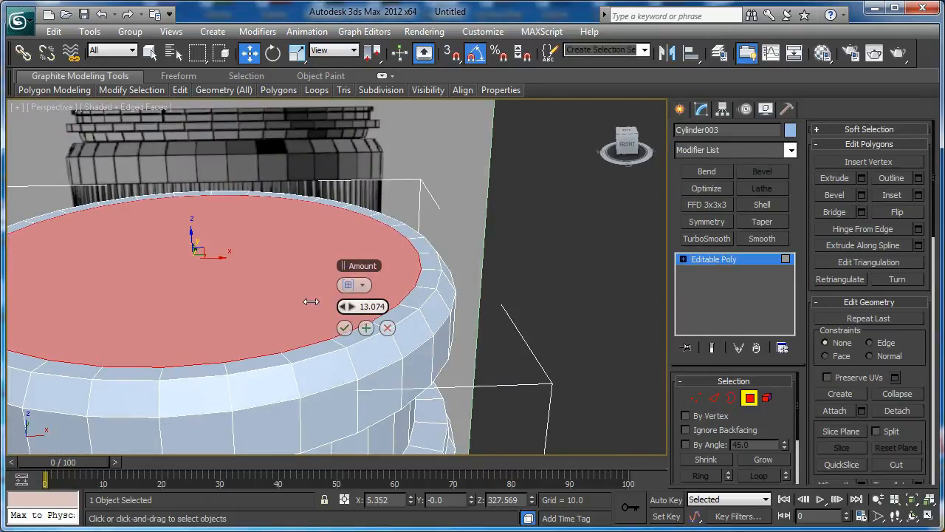
{"action": "left_click", "coordinate": [344, 327]}
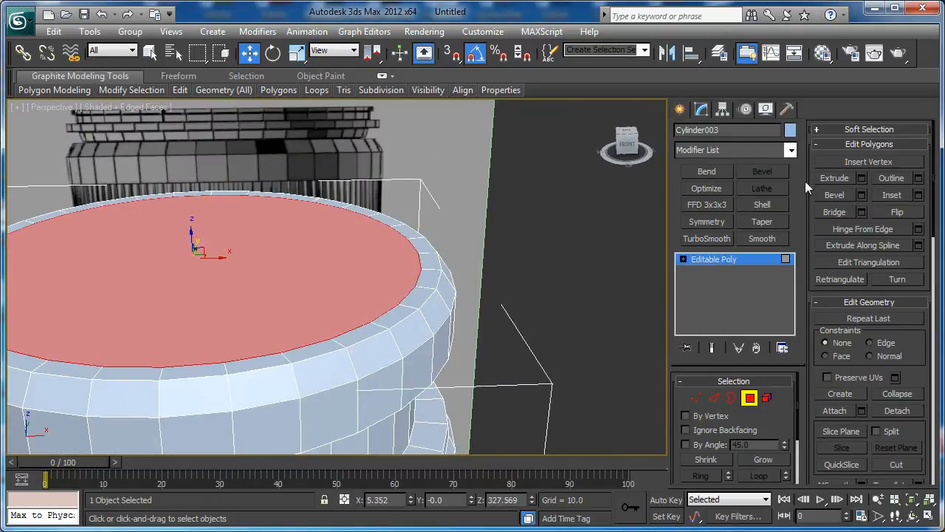
{"action": "left_click", "coordinate": [862, 178]}
{"action": "left_click_drag", "start_coordinate": [346, 306], "coordinate": [179, 269]}
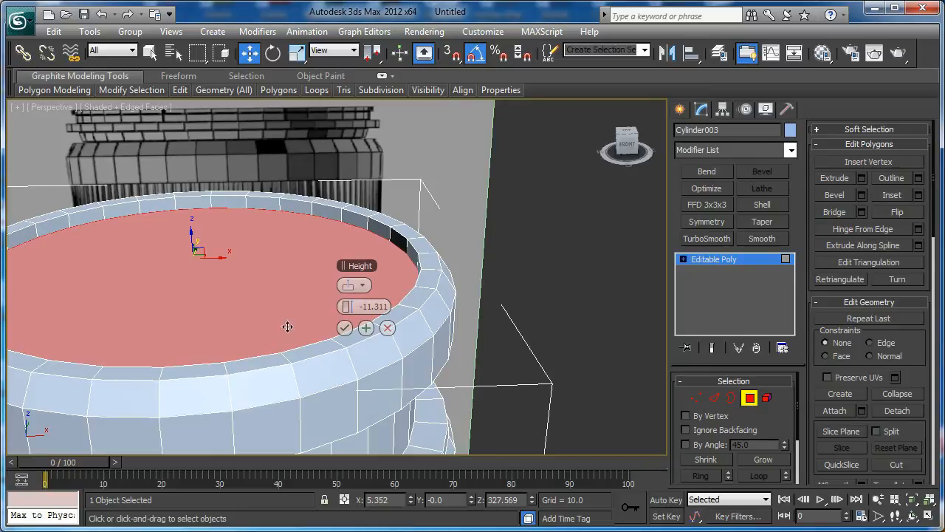
{"action": "left_click", "coordinate": [344, 328]}
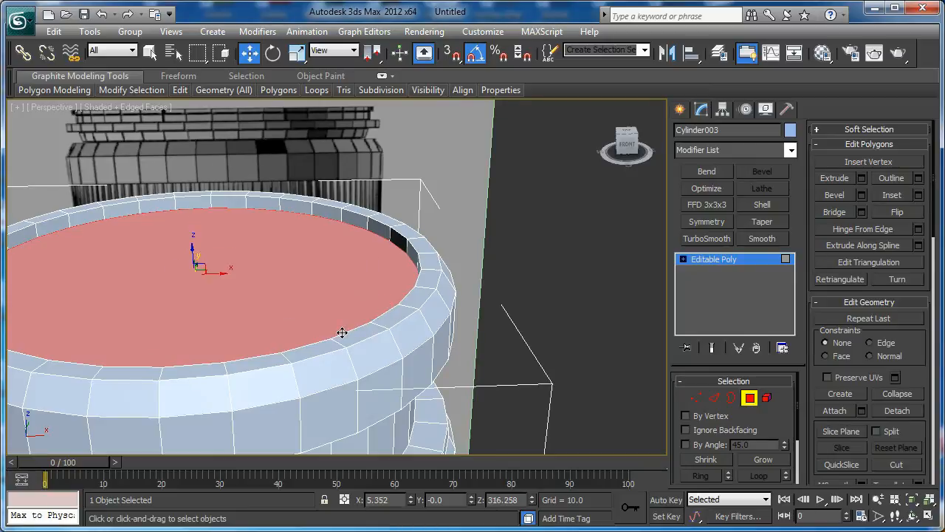
Inset the recessed top face slightly and extrude it down to begin the inner wall
{"action": "scroll", "coordinate": [367, 238], "scroll_direction": "up", "scroll_amount": 3}
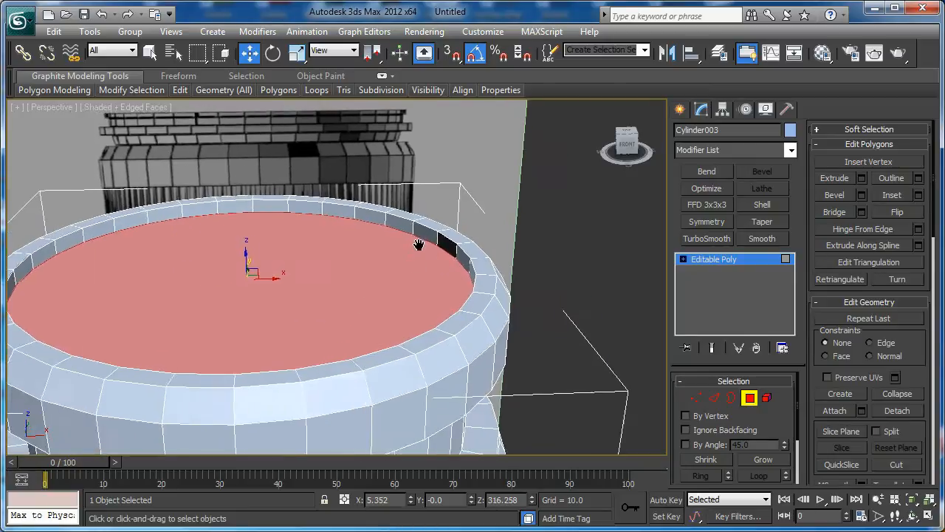
{"action": "left_click", "coordinate": [919, 195]}
{"action": "left_click_drag", "start_coordinate": [344, 305], "coordinate": [346, 305]}
{"action": "left_click", "coordinate": [344, 328]}
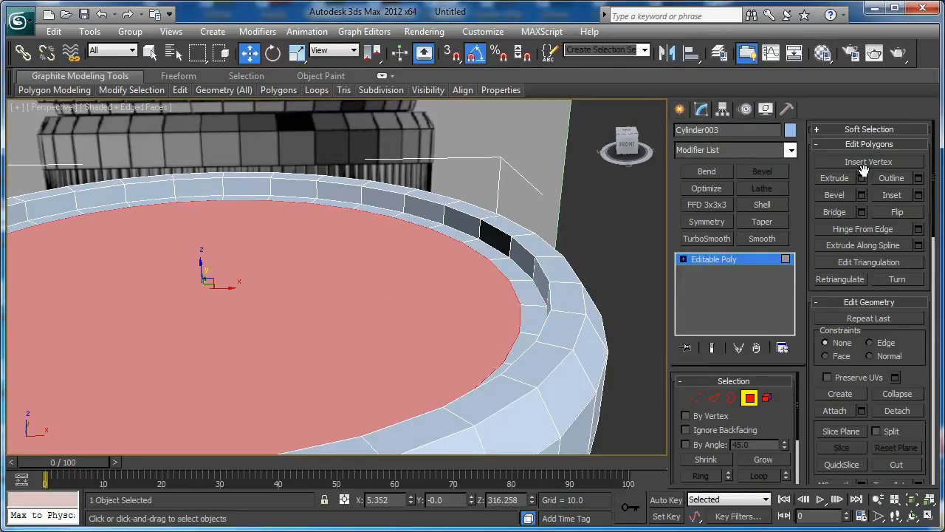
{"action": "left_click", "coordinate": [862, 178]}
{"action": "left_click_drag", "start_coordinate": [344, 306], "coordinate": [339, 319]}
{"action": "left_click", "coordinate": [343, 328]}
Move the recessed face down through the cylinder to near its bottom, making a deep hollow interior
{"action": "key", "text": "f"}
{"action": "middle_click_drag", "start_coordinate": [342, 330], "coordinate": [361, 327]}
{"action": "scroll", "coordinate": [354, 330], "scroll_direction": "down", "scroll_amount": 3}
{"action": "key", "text": "F3"}
{"action": "scroll", "coordinate": [348, 331], "scroll_direction": "up", "scroll_amount": 3}
{"action": "middle_click_drag", "start_coordinate": [348, 280], "coordinate": [347, 207]}
{"action": "scroll", "coordinate": [391, 165], "scroll_direction": "down", "scroll_amount": 2}
{"action": "left_click_drag", "start_coordinate": [358, 158], "coordinate": [361, 370]}
{"action": "middle_click_drag", "start_coordinate": [476, 365], "coordinate": [339, 277]}
{"action": "scroll", "coordinate": [339, 276], "scroll_direction": "up", "scroll_amount": 3}
{"action": "scroll", "coordinate": [441, 297], "scroll_direction": "up", "scroll_amount": 3}
{"action": "middle_click_drag", "start_coordinate": [600, 268], "coordinate": [396, 318]}
{"action": "key", "text": "p"}
{"action": "scroll", "coordinate": [405, 319], "scroll_direction": "down", "scroll_amount": 3}
{"action": "key", "text": "z"}
{"action": "scroll", "coordinate": [396, 318], "scroll_direction": "down", "scroll_amount": 4}
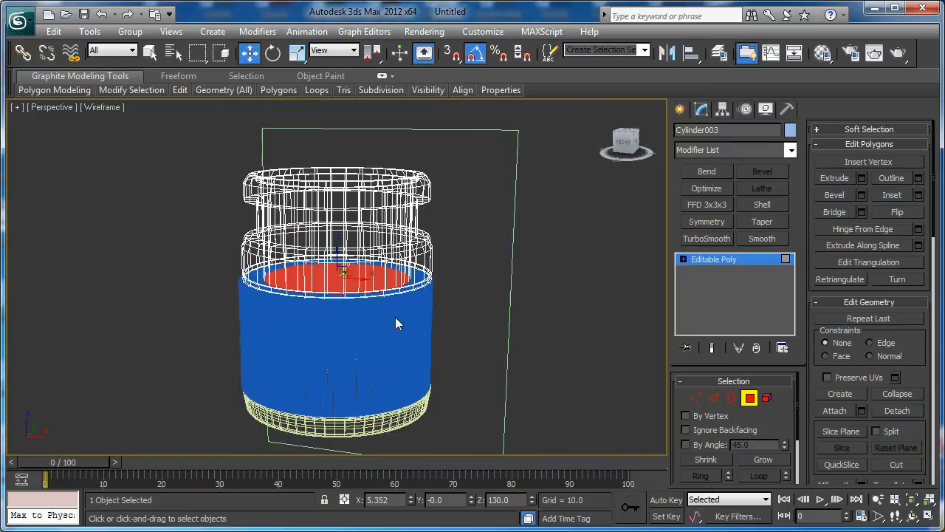
Leave polygon editing, isolate the cylinder and show its underside in shaded display
{"action": "left_click", "coordinate": [750, 398]}
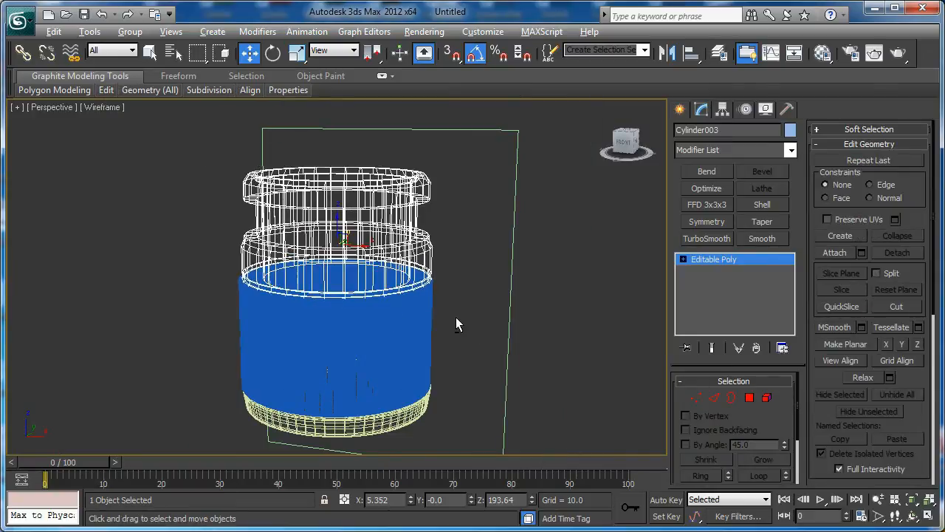
{"action": "key", "text": "alt+q"}
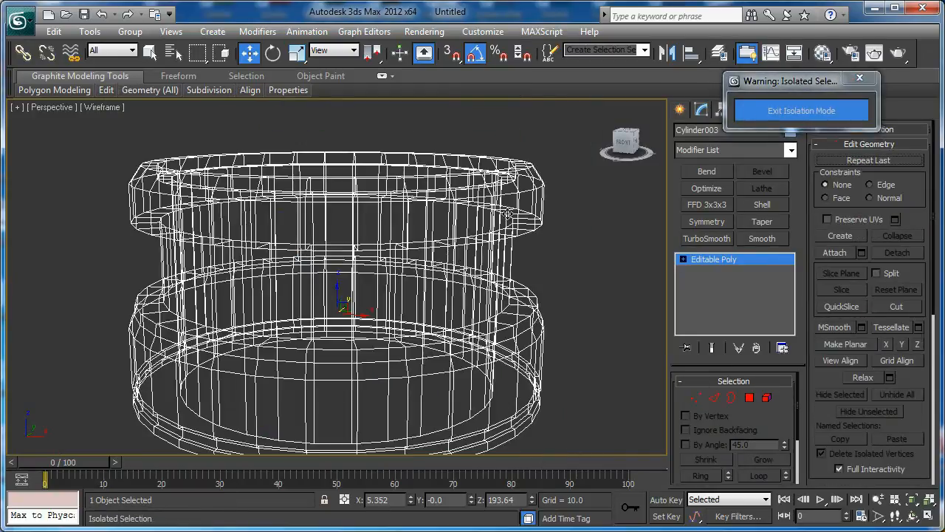
{"action": "middle_click_drag", "start_coordinate": [493, 306], "coordinate": [487, 229], "text": "alt"}
{"action": "key", "text": "F3"}
{"action": "scroll", "coordinate": [451, 258], "scroll_direction": "up", "scroll_amount": 3}
Delete the cylinder's bottom cap and the hollow interior's floor polygon
{"action": "key", "text": "4"}
{"action": "mouse_move", "coordinate": [443, 280]}
{"action": "middle_mouse_down"}
{"action": "mouse_move", "coordinate": [361, 284]}
{"action": "mouse_move", "coordinate": [456, 278]}
{"action": "middle_mouse_up"}
{"action": "left_click", "coordinate": [361, 284]}
{"action": "scroll", "coordinate": [446, 277], "scroll_direction": "down", "scroll_amount": 3}
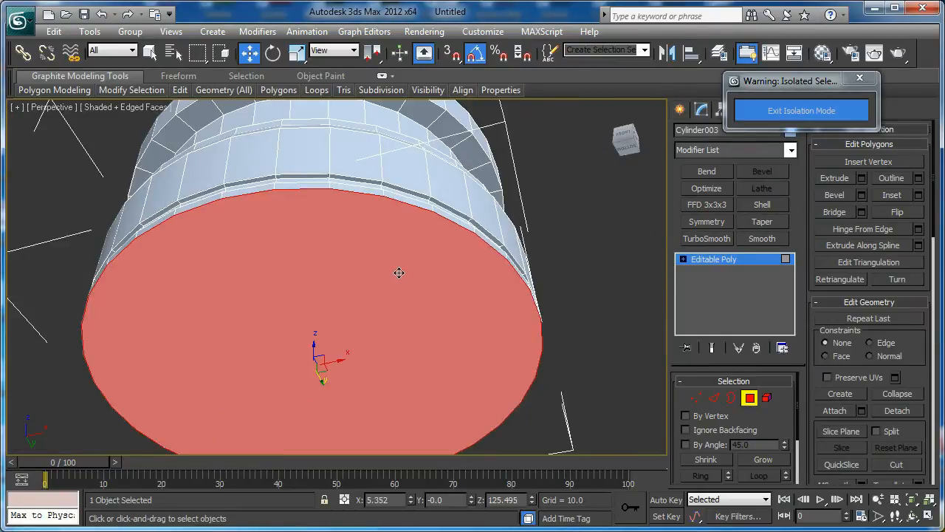
{"action": "key", "text": "Delete"}
{"action": "left_click", "coordinate": [412, 282]}
{"action": "key", "text": "Delete"}
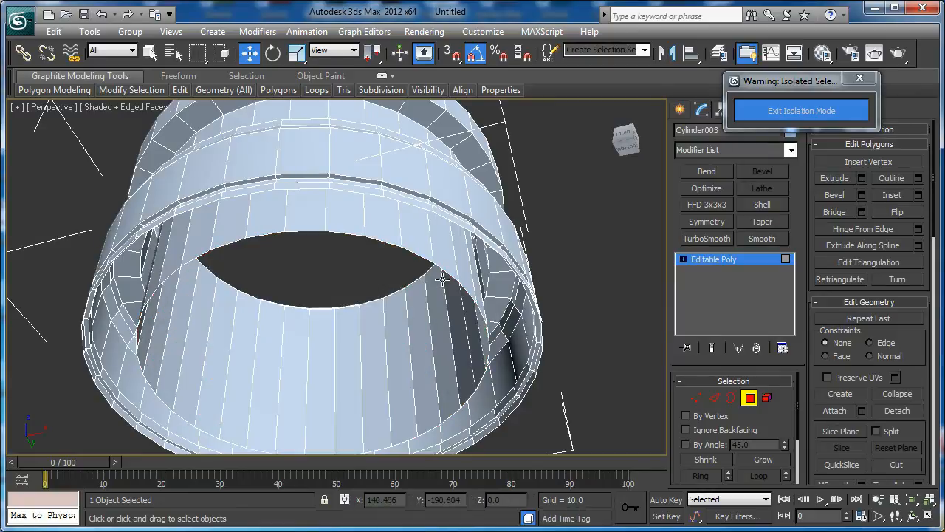
Move the inner wall's open bottom border down level with the cylinder's outer bottom edge
{"action": "key", "text": "3"}
{"action": "left_click", "coordinate": [449, 275]}
{"action": "key", "text": "f"}
{"action": "middle_click_drag", "start_coordinate": [449, 329], "coordinate": [346, 271]}
{"action": "scroll", "coordinate": [367, 262], "scroll_direction": "up", "scroll_amount": 5}
{"action": "key", "text": "F3"}
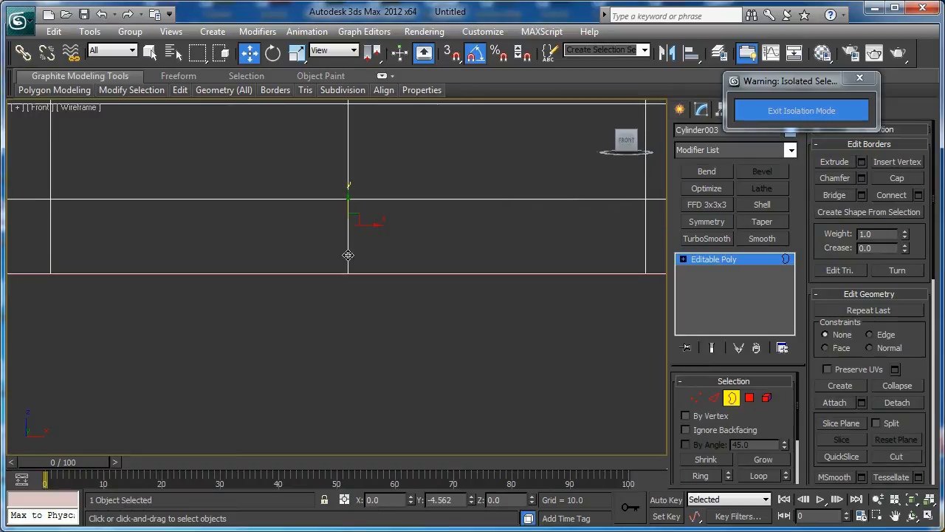
{"action": "scroll", "coordinate": [348, 288], "scroll_direction": "down", "scroll_amount": 2}
Select the outer bottom border together with the inner one and bridge them to close the underside
{"action": "key", "text": "p"}
{"action": "scroll", "coordinate": [338, 287], "scroll_direction": "down", "scroll_amount": 4}
{"action": "middle_click_drag", "start_coordinate": [337, 287], "coordinate": [350, 259], "text": "alt"}
{"action": "key", "text": "F3"}
{"action": "middle_click_drag", "start_coordinate": [547, 290], "coordinate": [369, 293]}
{"action": "scroll", "coordinate": [369, 293], "scroll_direction": "up", "scroll_amount": 4}
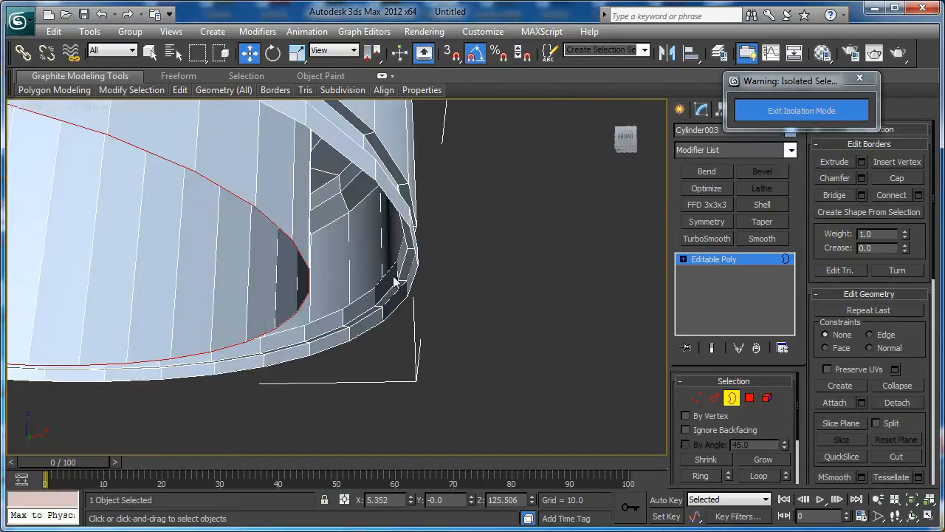
{"action": "left_click_drag", "start_coordinate": [136, 365], "coordinate": [161, 351]}
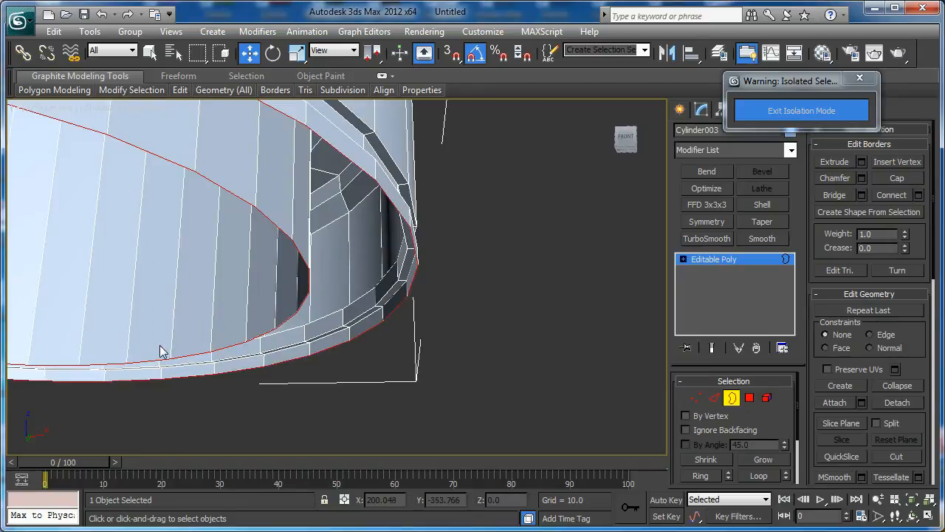
{"action": "left_click", "coordinate": [842, 197]}
Select a ring of horizontal edges along the profile, deselect the one at the lower shoulder's upper crease, and expand the rest to loops
{"action": "middle_click_drag", "start_coordinate": [398, 260], "coordinate": [392, 327], "text": "alt"}
{"action": "middle_click_drag", "start_coordinate": [336, 223], "coordinate": [348, 319]}
{"action": "scroll", "coordinate": [362, 290], "scroll_direction": "down", "scroll_amount": 2}
{"action": "key", "text": "2"}
{"action": "left_click", "coordinate": [348, 280]}
{"action": "key", "text": "alt+r"}
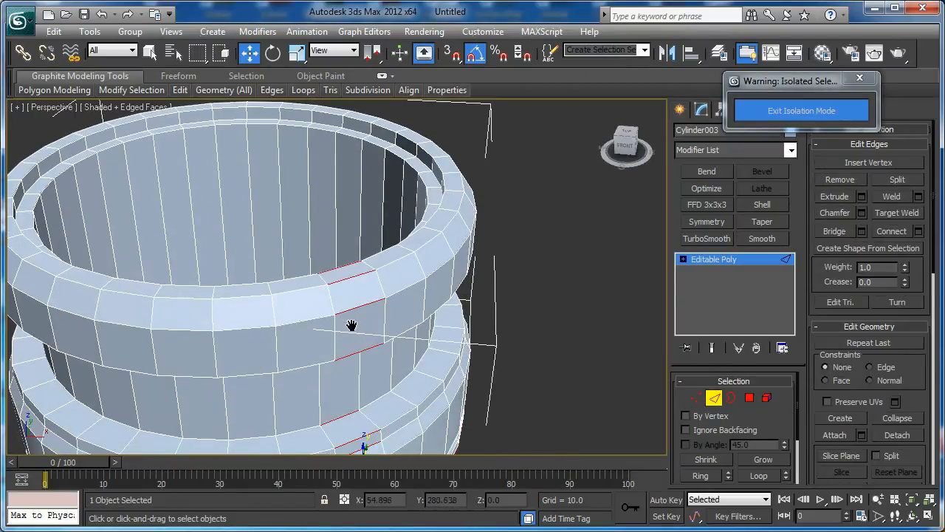
{"action": "middle_click_drag", "start_coordinate": [359, 356], "coordinate": [349, 298]}
{"action": "middle_click_drag", "start_coordinate": [349, 297], "coordinate": [350, 279], "text": "alt"}
{"action": "middle_click_drag", "start_coordinate": [352, 361], "coordinate": [341, 334]}
{"action": "scroll", "coordinate": [340, 281], "scroll_direction": "up", "scroll_amount": 4}
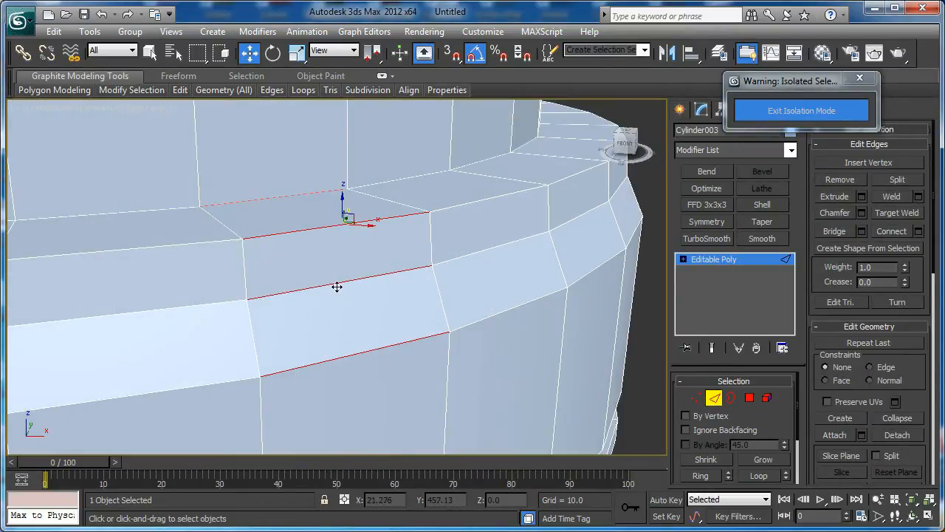
{"action": "left_click", "coordinate": [326, 282], "text": "alt"}
{"action": "left_click", "coordinate": [757, 478]}
Chamfer the selected edge loops by 0.433 with one segment
{"action": "scroll", "coordinate": [466, 300], "scroll_direction": "down", "scroll_amount": 5}
{"action": "middle_click_drag", "start_coordinate": [466, 300], "coordinate": [432, 318], "text": "alt"}
{"action": "scroll", "coordinate": [495, 262], "scroll_direction": "up", "scroll_amount": 4}
{"action": "left_click", "coordinate": [861, 213]}
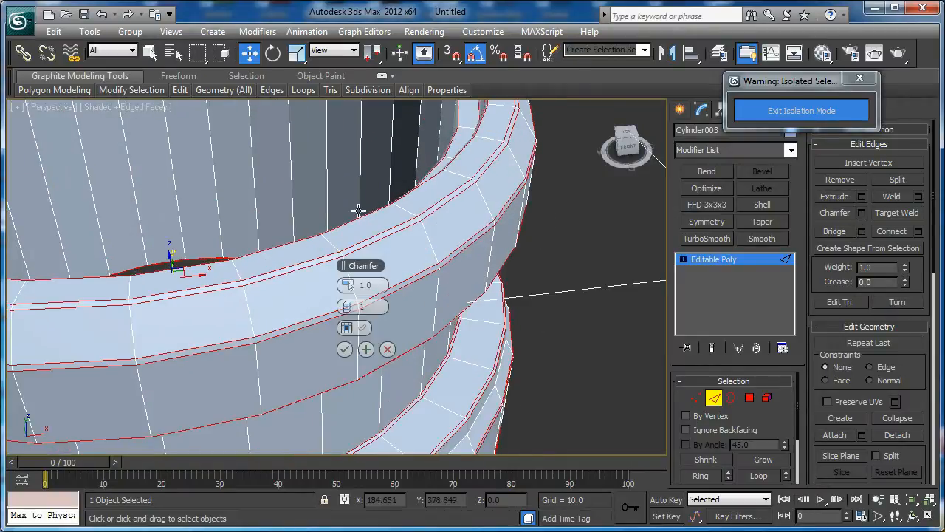
{"action": "left_click_drag", "start_coordinate": [339, 285], "coordinate": [339, 284]}
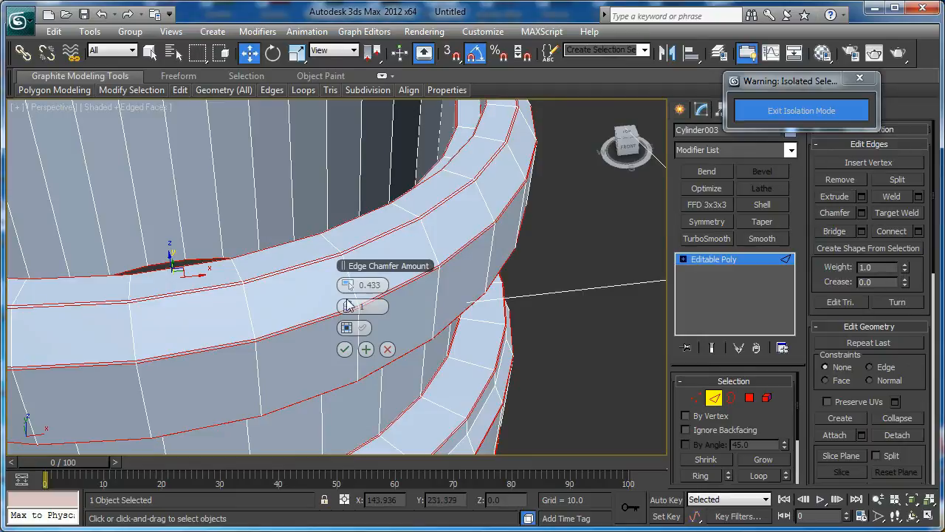
{"action": "left_click", "coordinate": [344, 349]}
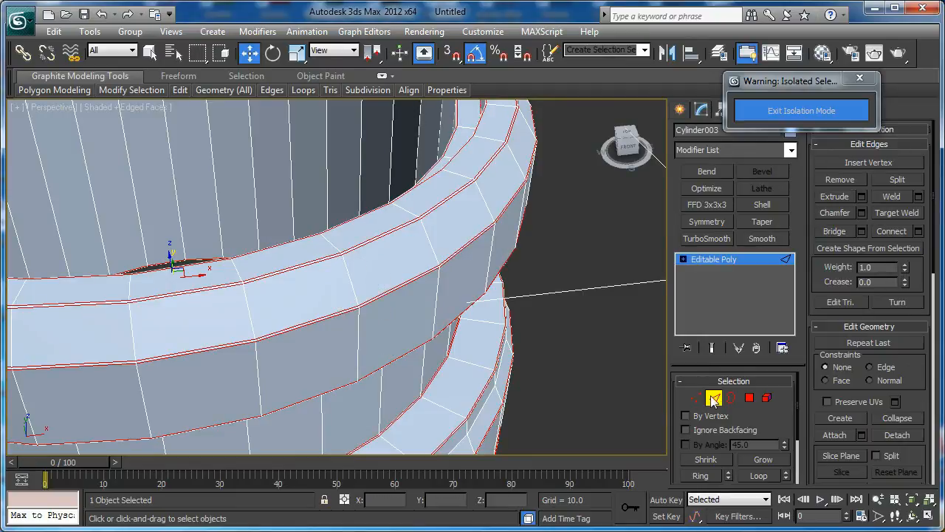
Apply TurboSmooth to the cylinder, hide the edge display and exit isolation mode
{"action": "left_click", "coordinate": [711, 260]}
{"action": "left_click", "coordinate": [707, 237]}
{"action": "key", "text": "F4"}
{"action": "scroll", "coordinate": [379, 305], "scroll_direction": "down", "scroll_amount": 4}
{"action": "middle_click_drag", "start_coordinate": [379, 305], "coordinate": [299, 270], "text": "alt"}
{"action": "left_click", "coordinate": [813, 114]}
Create a new cylinder in the front view with radius 170.466 and height 59.65, centred on the barrel
{"action": "key", "text": "f"}
{"action": "middle_click_drag", "start_coordinate": [441, 244], "coordinate": [329, 296]}
{"action": "middle_click_drag", "start_coordinate": [424, 273], "coordinate": [475, 226]}
{"action": "scroll", "coordinate": [476, 225], "scroll_direction": "down", "scroll_amount": 2}
{"action": "scroll", "coordinate": [466, 231], "scroll_direction": "up", "scroll_amount": 2}
{"action": "left_click", "coordinate": [682, 110]}
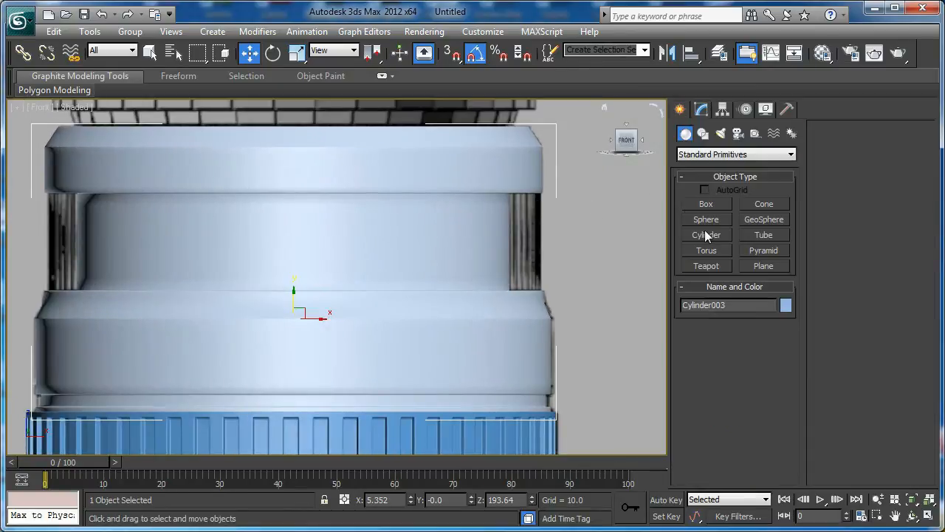
{"action": "left_click", "coordinate": [707, 235]}
{"action": "scroll", "coordinate": [351, 223], "scroll_direction": "down", "scroll_amount": 2}
{"action": "left_click_drag", "start_coordinate": [342, 223], "coordinate": [324, 399]}
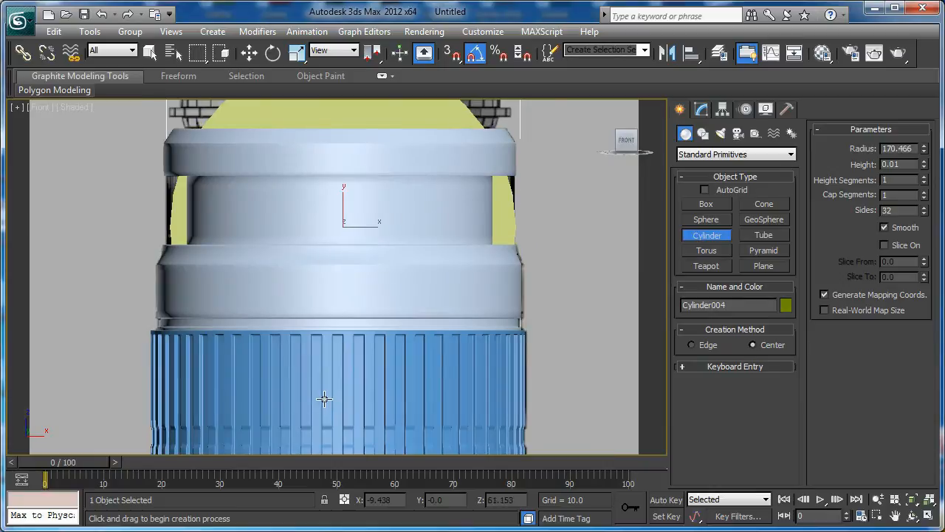
{"action": "left_click", "coordinate": [331, 337]}
Rotate the new cylinder to align with the barrel's vertical axis and move it up into the recess between the two bands
{"action": "right_click", "coordinate": [332, 327]}
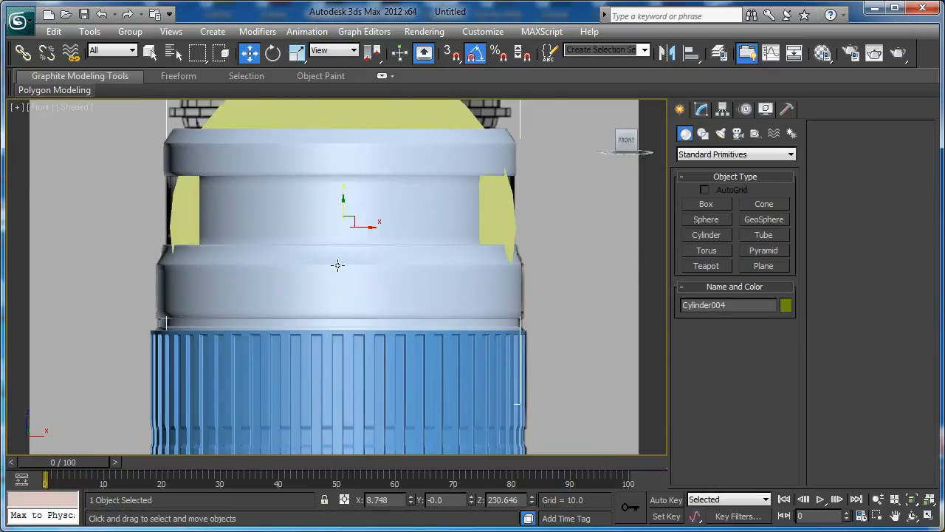
{"action": "key", "text": "e"}
{"action": "left_click_drag", "start_coordinate": [342, 211], "coordinate": [341, 277]}
{"action": "key", "text": "w"}
{"action": "left_click_drag", "start_coordinate": [345, 211], "coordinate": [345, 168]}
Set the new cylinder's sides to 200 and convert it to an editable poly
{"action": "left_click", "coordinate": [702, 109]}
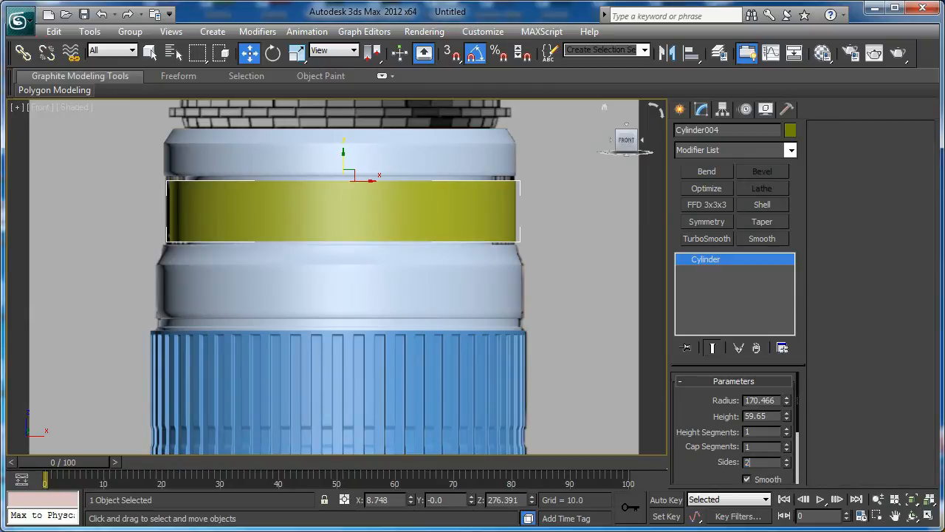
{"action": "scroll", "coordinate": [340, 323], "scroll_direction": "up", "scroll_amount": 3}
{"action": "right_click", "coordinate": [349, 260]}
{"action": "mouse_move", "coordinate": [405, 396]}
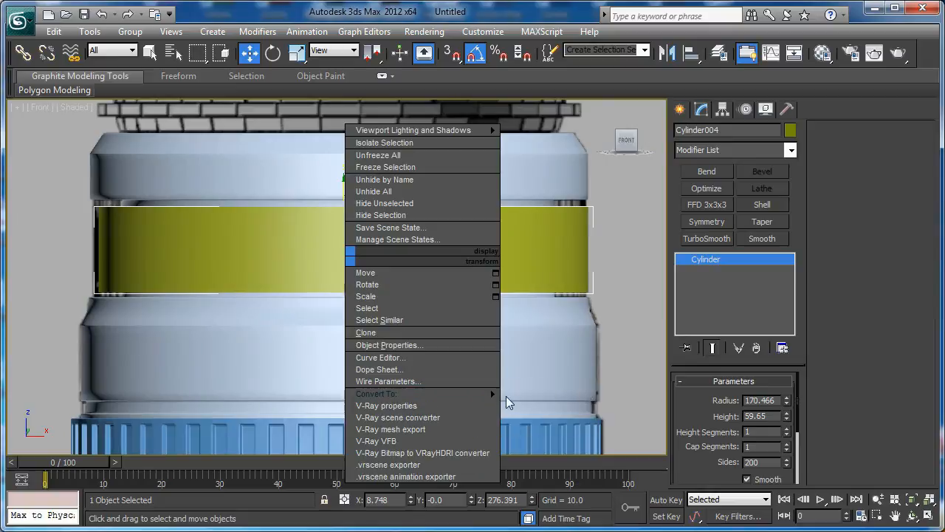
{"action": "left_click", "coordinate": [543, 406]}
Move the cylinder's upper vertex row up and its lower row down until both ends tuck behind the neighbouring barrel bands
{"action": "scroll", "coordinate": [566, 264], "scroll_direction": "down", "scroll_amount": 3}
{"action": "key", "text": "1"}
{"action": "key", "text": "F3"}
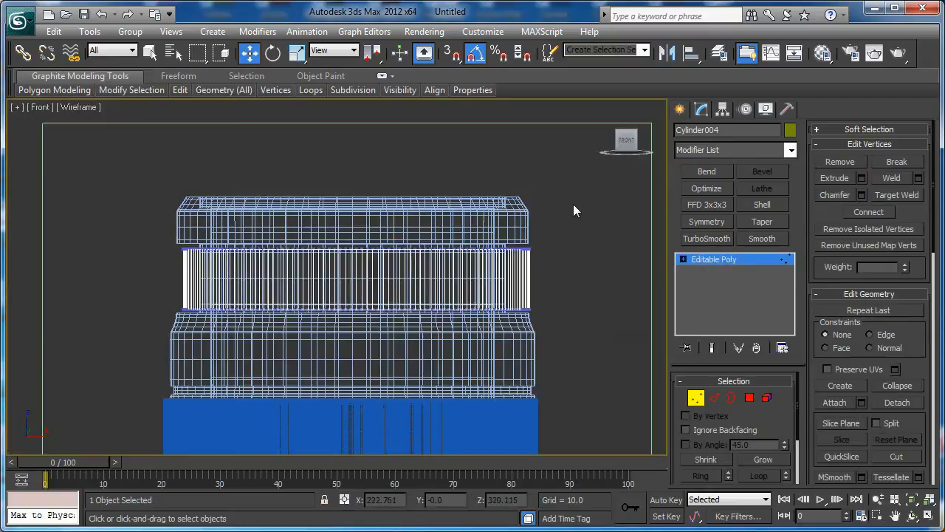
{"action": "left_click_drag", "start_coordinate": [85, 264], "coordinate": [87, 260]}
{"action": "key", "text": "F3"}
{"action": "scroll", "coordinate": [348, 316], "scroll_direction": "up", "scroll_amount": 5}
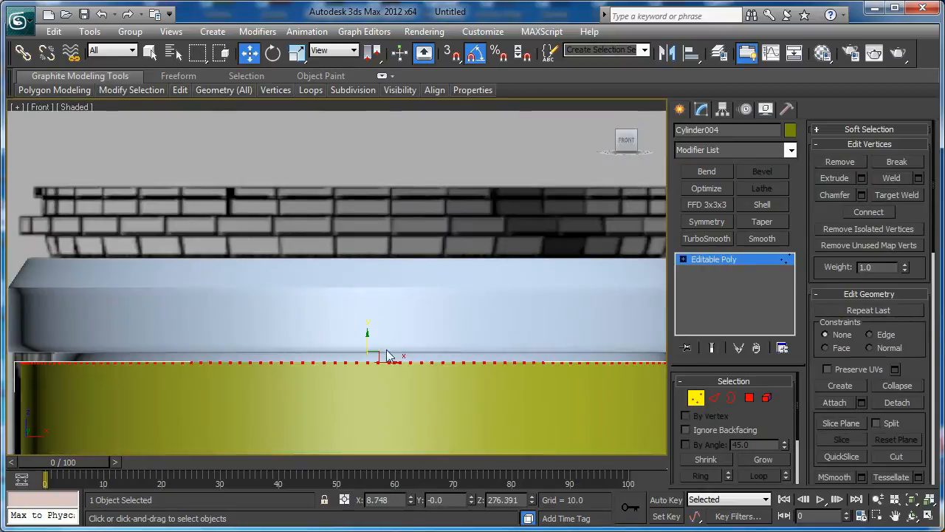
{"action": "left_click_drag", "start_coordinate": [370, 343], "coordinate": [369, 313]}
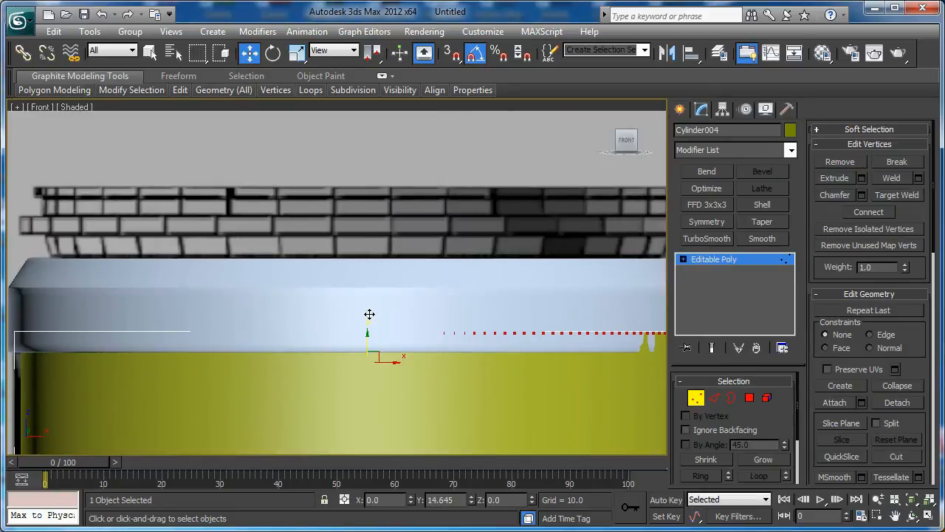
{"action": "scroll", "coordinate": [389, 338], "scroll_direction": "down", "scroll_amount": 3}
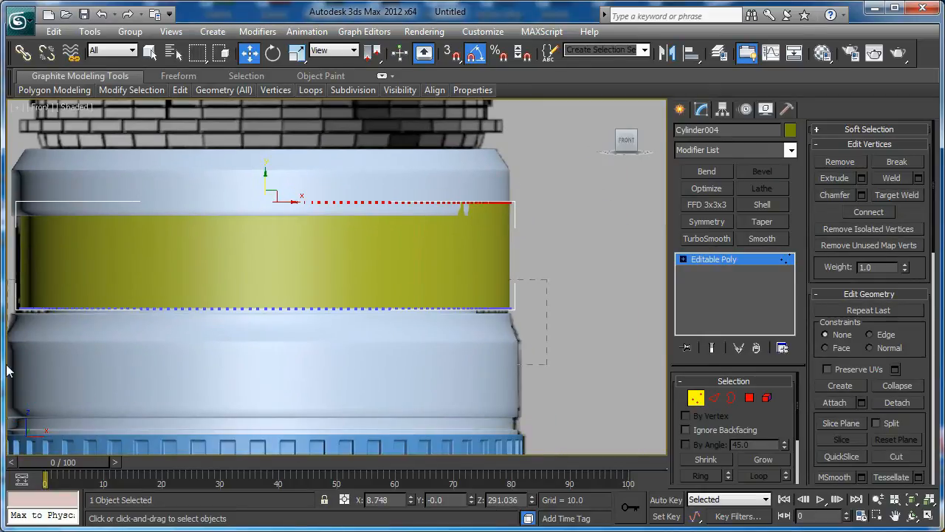
{"action": "scroll", "coordinate": [347, 358], "scroll_direction": "up", "scroll_amount": 5}
{"action": "left_click_drag", "start_coordinate": [415, 294], "coordinate": [415, 323]}
{"action": "scroll", "coordinate": [415, 324], "scroll_direction": "down", "scroll_amount": 4}
Delete the cylinder's end cap polygons in the perspective view
{"action": "key", "text": "p"}
{"action": "mouse_move", "coordinate": [409, 361]}
{"action": "middle_mouse_down", "text": "alt"}
{"action": "mouse_move", "coordinate": [435, 338]}
{"action": "mouse_move", "coordinate": [417, 372]}
{"action": "middle_mouse_up", "text": "alt"}
{"action": "mouse_move", "coordinate": [446, 341]}
{"action": "middle_mouse_down", "text": "alt"}
{"action": "mouse_move", "coordinate": [451, 315]}
{"action": "mouse_move", "coordinate": [447, 348]}
{"action": "middle_mouse_up", "text": "alt"}
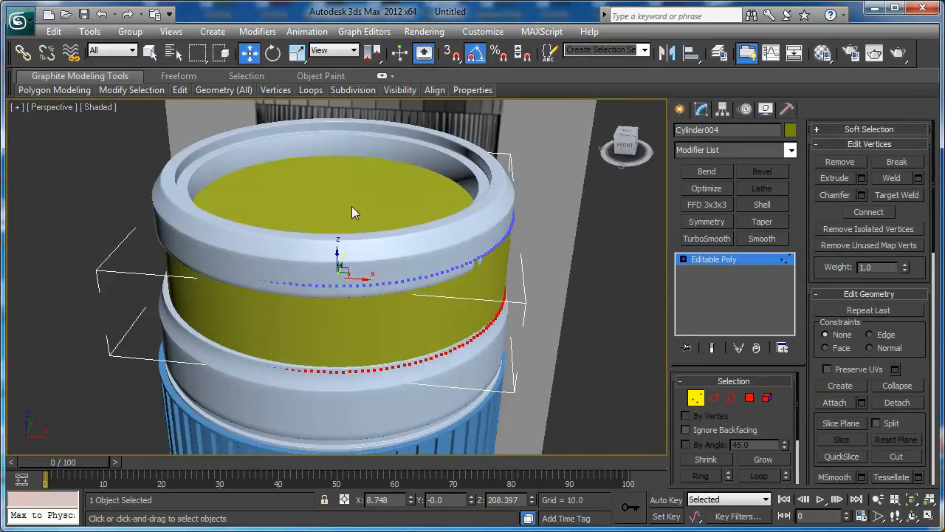
{"action": "key", "text": "4"}
{"action": "left_click", "coordinate": [342, 196]}
{"action": "mouse_move", "coordinate": [341, 335]}
{"action": "middle_mouse_down", "text": "alt"}
{"action": "mouse_move", "coordinate": [330, 250]}
{"action": "mouse_move", "coordinate": [353, 327]}
{"action": "middle_mouse_up", "text": "alt"}
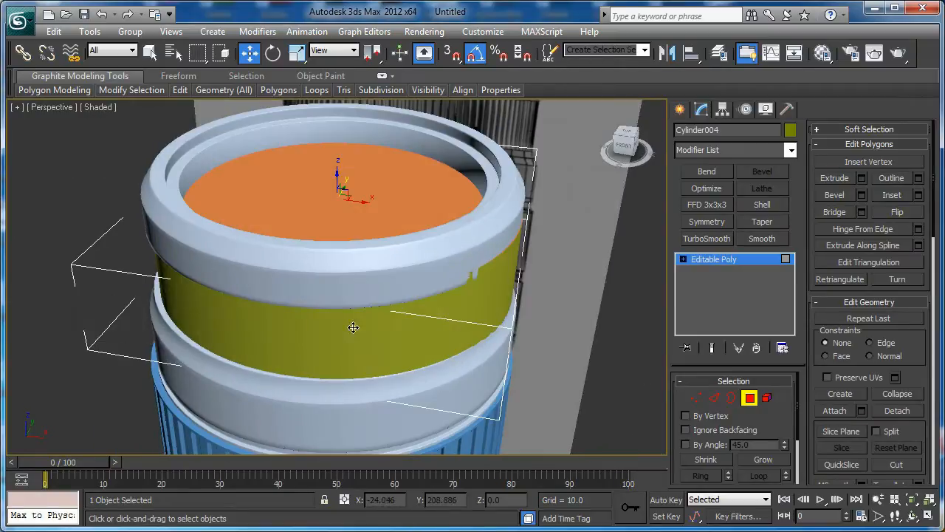
{"action": "key", "text": "Delete"}
Show edged faces, select every second side polygon around the ring and extrude the selection by -5
{"action": "mouse_move", "coordinate": [359, 295]}
{"action": "middle_mouse_down", "text": "alt"}
{"action": "mouse_move", "coordinate": [355, 342]}
{"action": "mouse_move", "coordinate": [336, 312]}
{"action": "mouse_move", "coordinate": [357, 249]}
{"action": "middle_mouse_up", "text": "alt"}
{"action": "key", "text": "F4"}
{"action": "scroll", "coordinate": [321, 315], "scroll_direction": "up", "scroll_amount": 5}
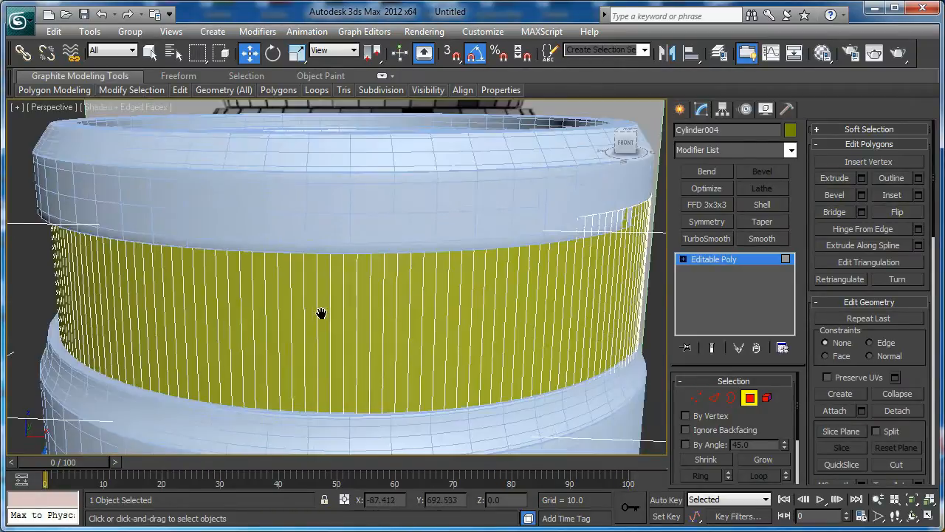
{"action": "middle_click_drag", "start_coordinate": [321, 315], "coordinate": [356, 288]}
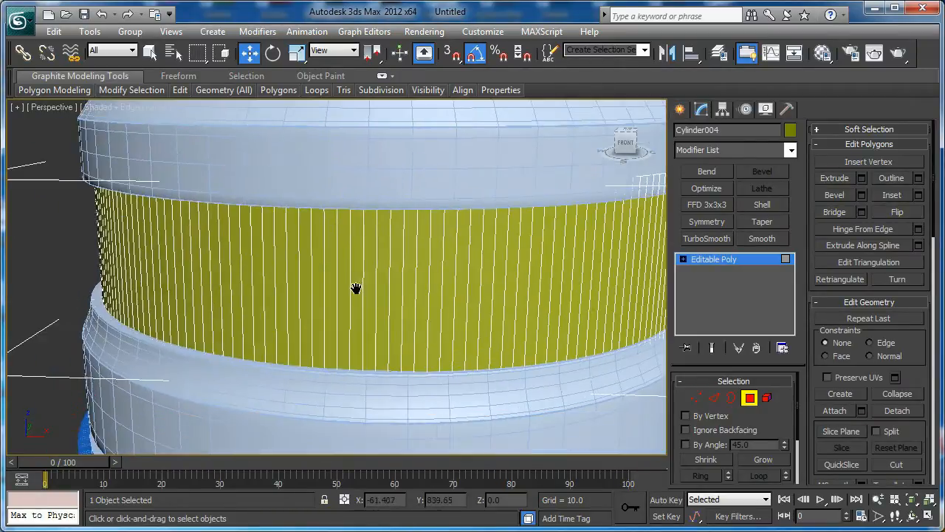
{"action": "left_click", "coordinate": [316, 271]}
{"action": "left_click", "coordinate": [292, 271], "text": "ctrl"}
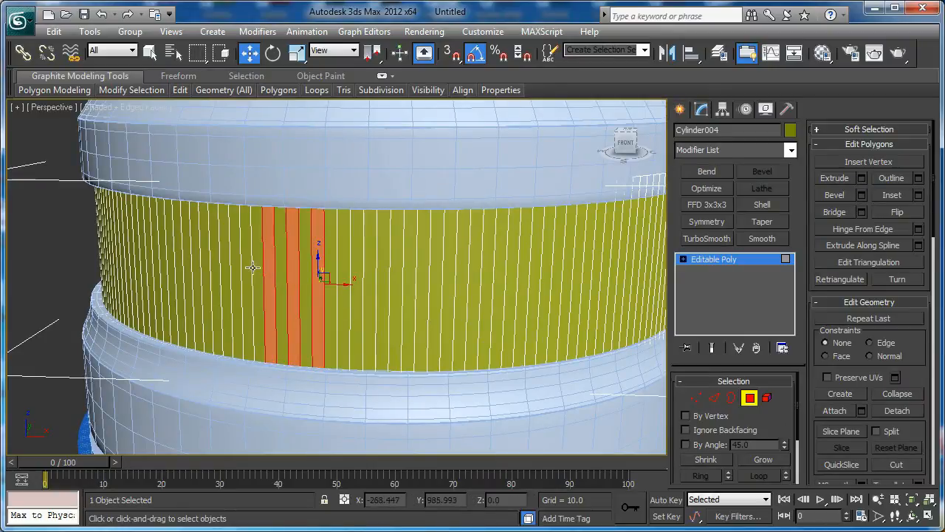
{"action": "middle_click_drag", "start_coordinate": [245, 267], "coordinate": [217, 271], "text": "alt"}
{"action": "left_click", "coordinate": [216, 271], "text": "ctrl"}
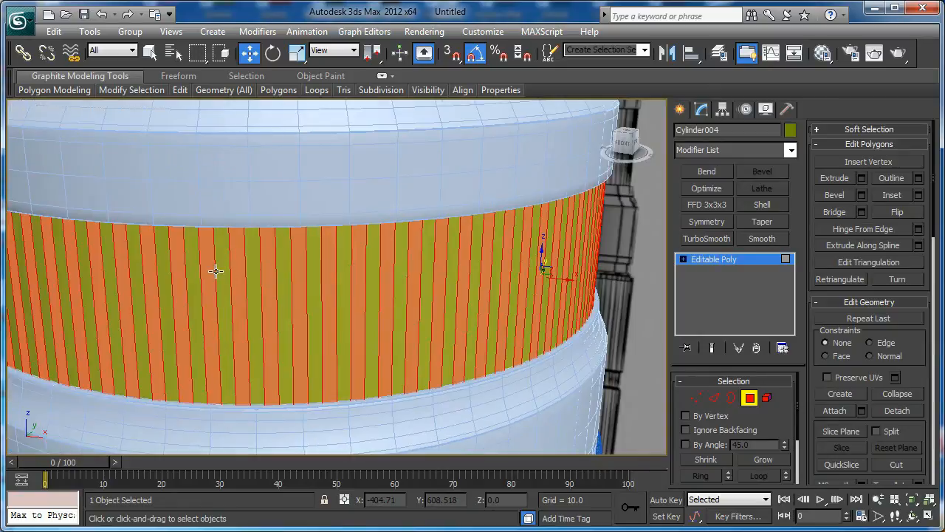
{"action": "scroll", "coordinate": [267, 272], "scroll_direction": "up", "scroll_amount": 3}
{"action": "middle_click_drag", "start_coordinate": [268, 274], "coordinate": [230, 275], "text": "alt"}
{"action": "scroll", "coordinate": [230, 274], "scroll_direction": "down", "scroll_amount": 3}
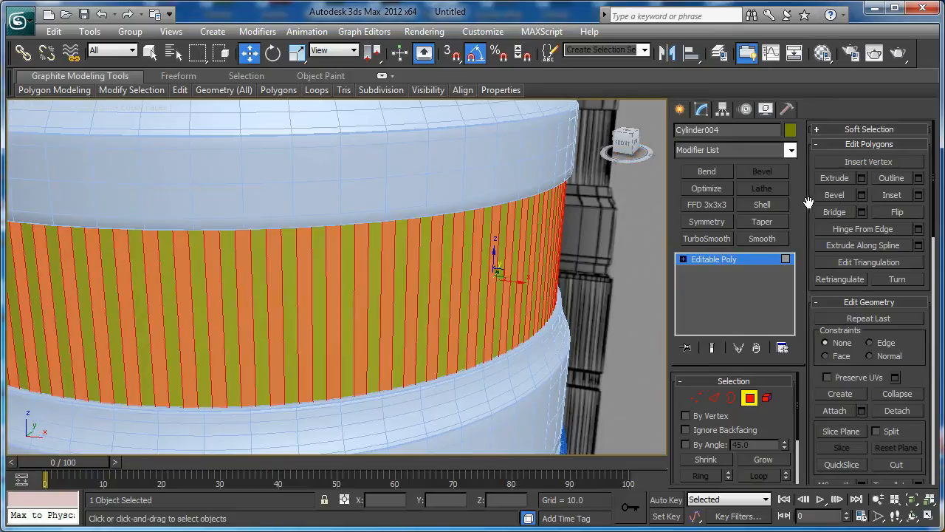
{"action": "left_click", "coordinate": [862, 179]}
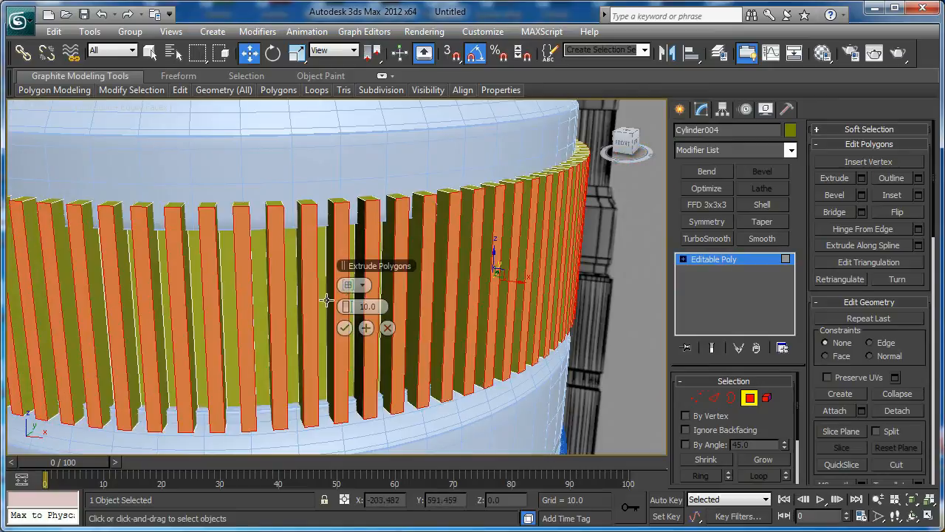
{"action": "left_click_drag", "start_coordinate": [346, 310], "coordinate": [289, 300]}
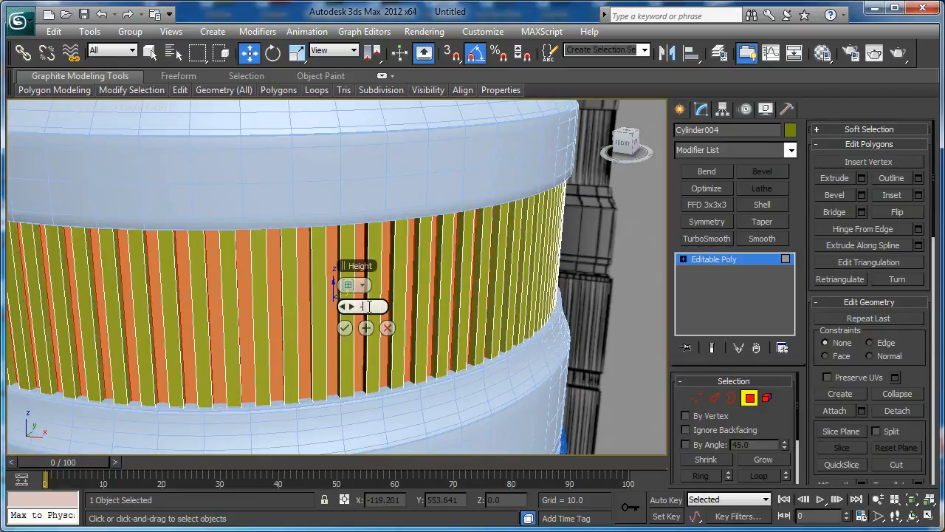
{"action": "type", "text": "5"}
{"action": "key", "text": "Return"}
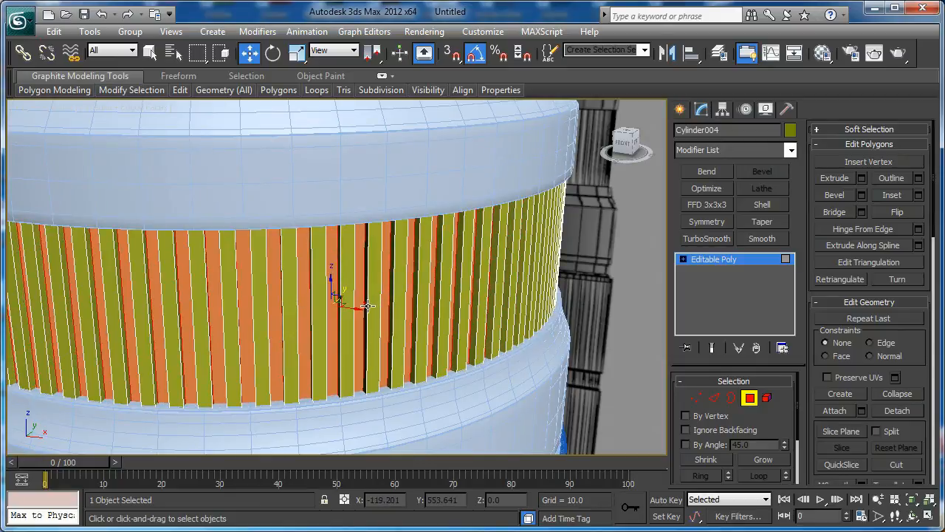
Leave polygon editing and isolate the ribbed ring
{"action": "scroll", "coordinate": [392, 228], "scroll_direction": "down", "scroll_amount": 3}
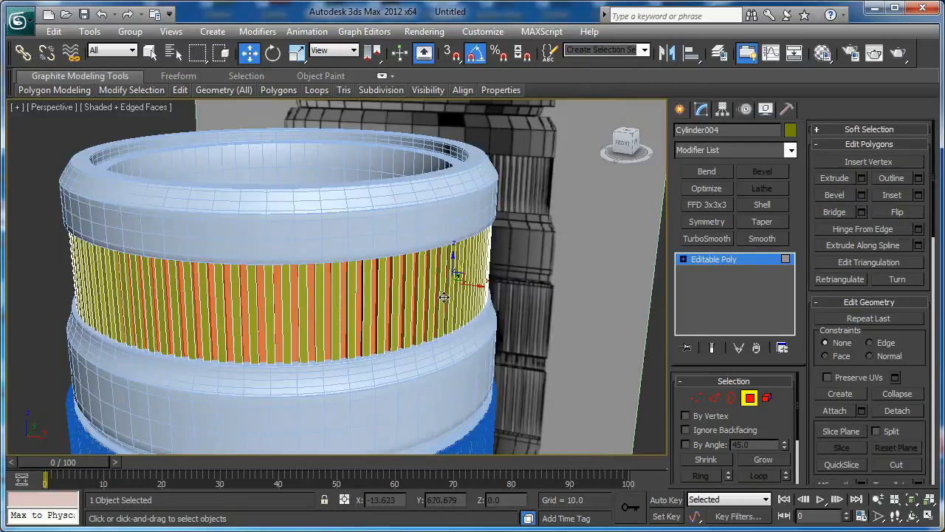
{"action": "left_click", "coordinate": [748, 397]}
{"action": "key", "text": "alt+q"}
{"action": "middle_click_drag", "start_coordinate": [363, 270], "coordinate": [367, 287], "text": "alt"}
{"action": "scroll", "coordinate": [367, 288], "scroll_direction": "up", "scroll_amount": 4}
{"action": "middle_click_drag", "start_coordinate": [431, 373], "coordinate": [394, 333]}
Select all the small horizontal faces along the ring's upper and lower rims, excluding the side walls, and delete them
{"action": "key", "text": "4"}
{"action": "left_click", "coordinate": [411, 333]}
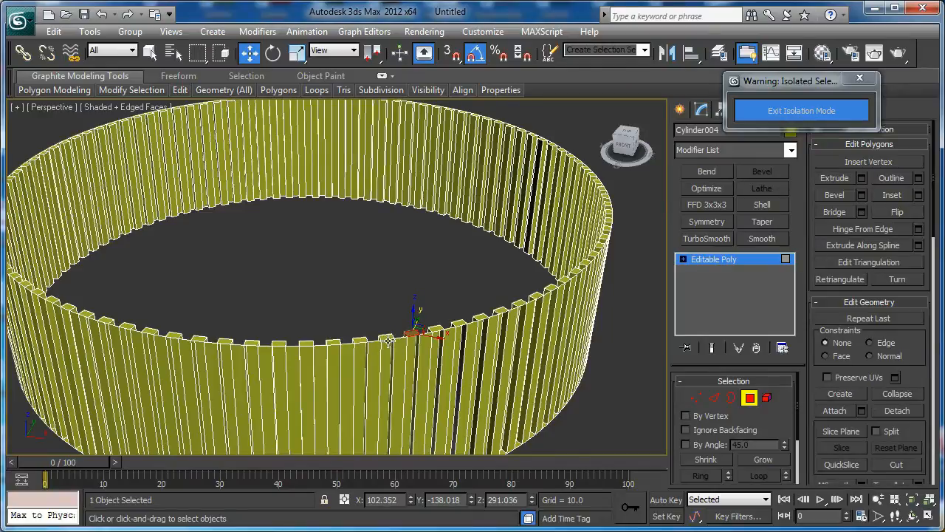
{"action": "left_click", "coordinate": [386, 337], "text": "ctrl"}
{"action": "key", "text": "f"}
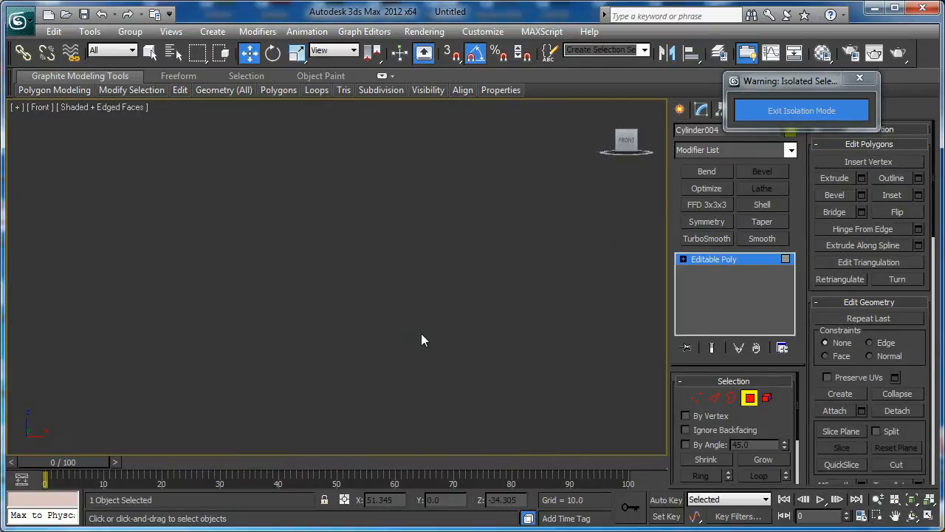
{"action": "key", "text": "z"}
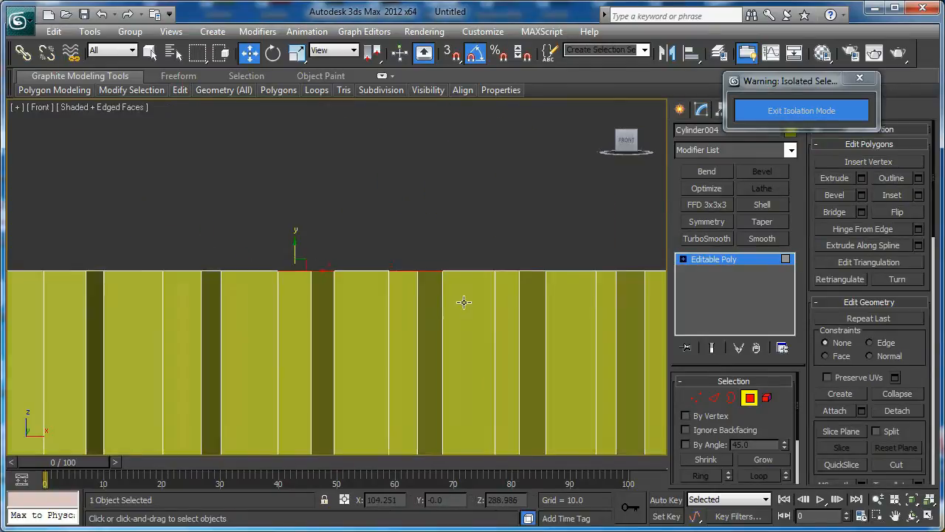
{"action": "key", "text": "ctrl+a"}
{"action": "middle_click_drag", "start_coordinate": [394, 313], "coordinate": [502, 288]}
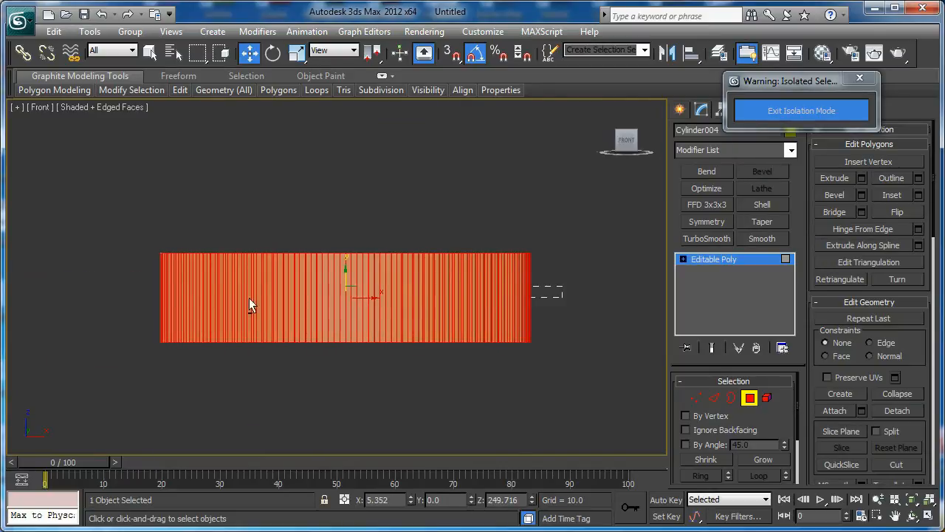
{"action": "left_click", "coordinate": [133, 299]}
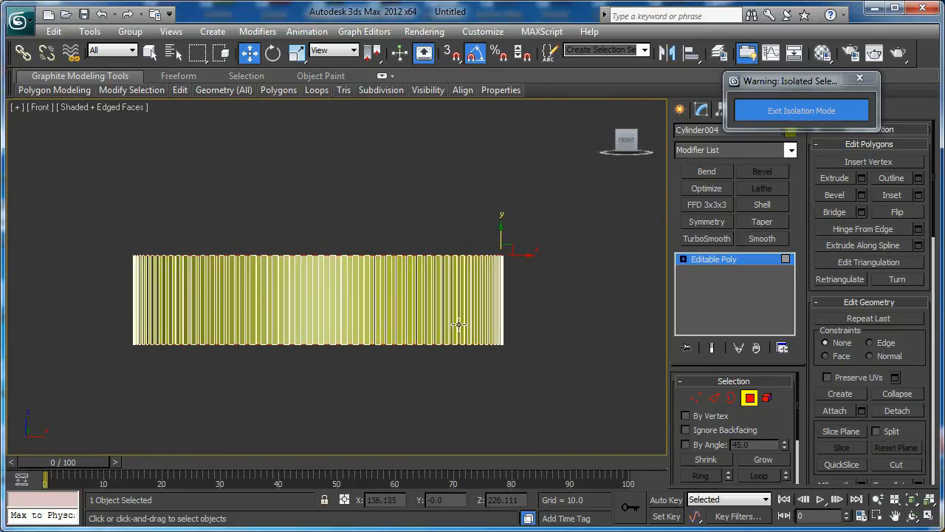
{"action": "key", "text": "p"}
{"action": "middle_click_drag", "start_coordinate": [463, 305], "coordinate": [478, 305], "text": "alt"}
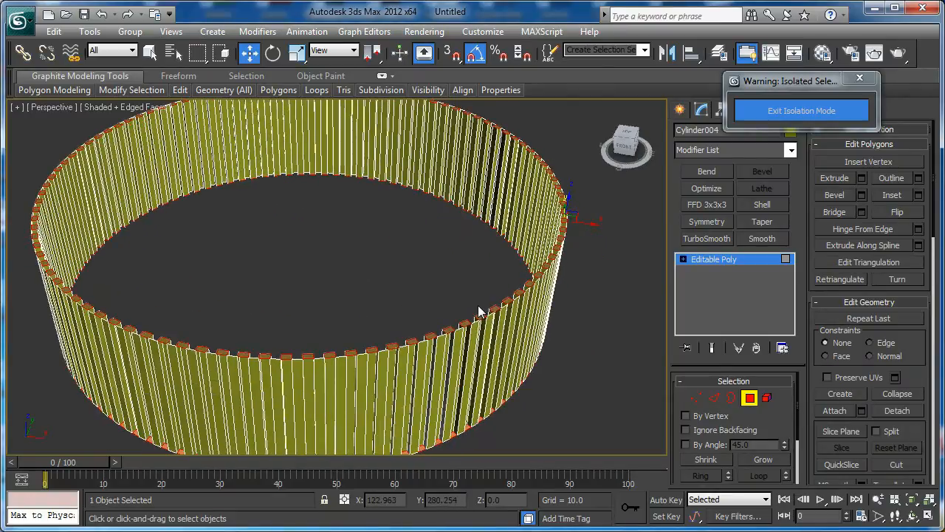
Select all vertical edges around the ribbed ring and chamfer them by 1.381 with two segments
{"action": "scroll", "coordinate": [478, 307], "scroll_direction": "up", "scroll_amount": 5}
{"action": "key", "text": "2"}
{"action": "left_click", "coordinate": [394, 289]}
{"action": "key", "text": "alt+r"}
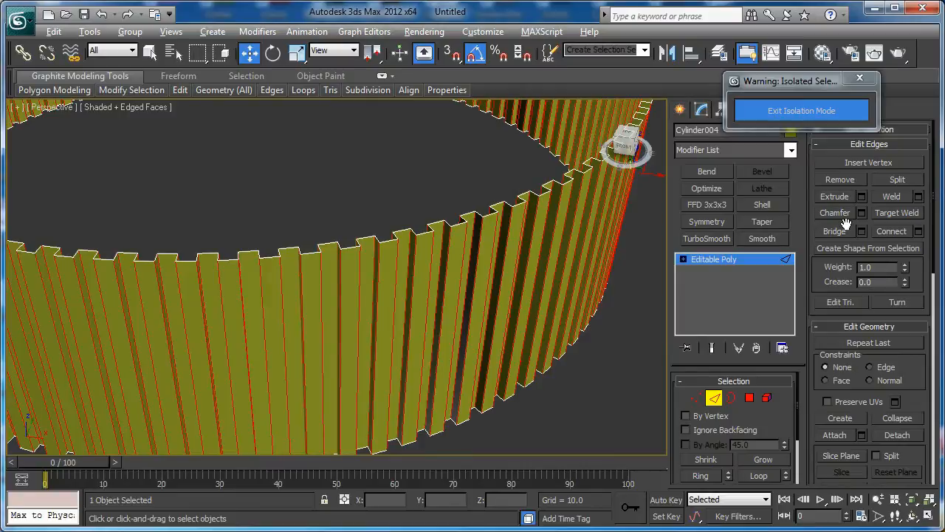
{"action": "left_click", "coordinate": [861, 213]}
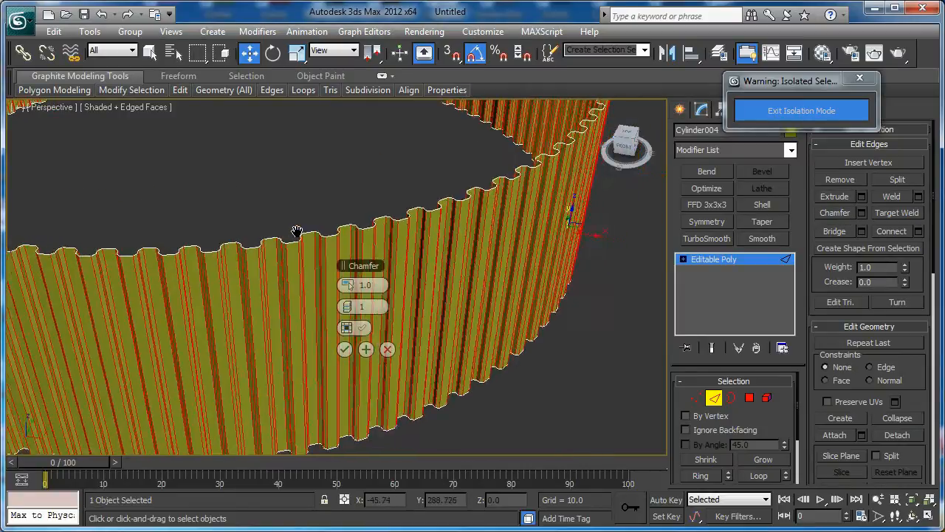
{"action": "scroll", "coordinate": [311, 258], "scroll_direction": "up", "scroll_amount": 3}
{"action": "key", "text": "F4"}
{"action": "key", "text": "F4"}
{"action": "left_click_drag", "start_coordinate": [343, 292], "coordinate": [337, 287]}
{"action": "left_click_drag", "start_coordinate": [345, 285], "coordinate": [352, 285]}
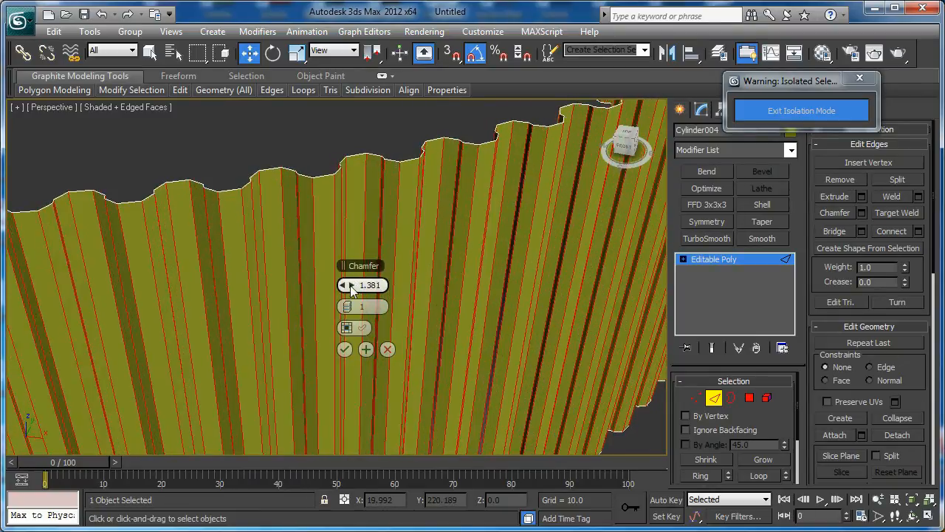
{"action": "left_click", "coordinate": [355, 309]}
{"action": "key", "text": "F4"}
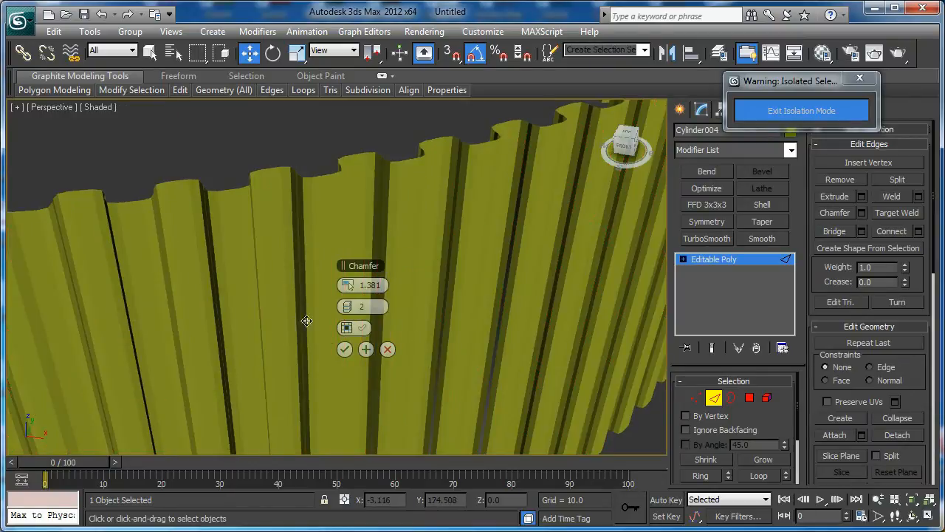
{"action": "key", "text": "F4"}
{"action": "left_click", "coordinate": [344, 349]}
Apply TurboSmooth to the ribbed ring, hide the edge display and exit isolation mode
{"action": "left_click", "coordinate": [714, 399]}
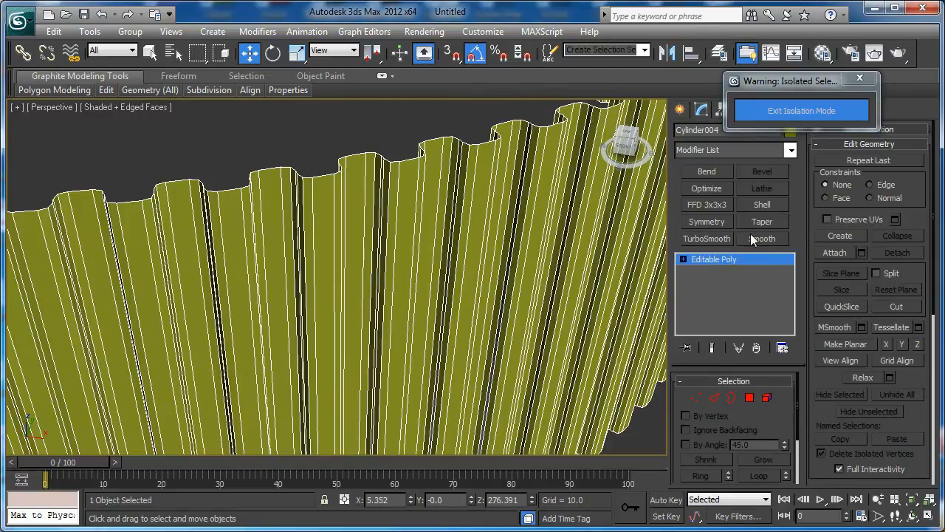
{"action": "left_click", "coordinate": [709, 239]}
{"action": "key", "text": "F4"}
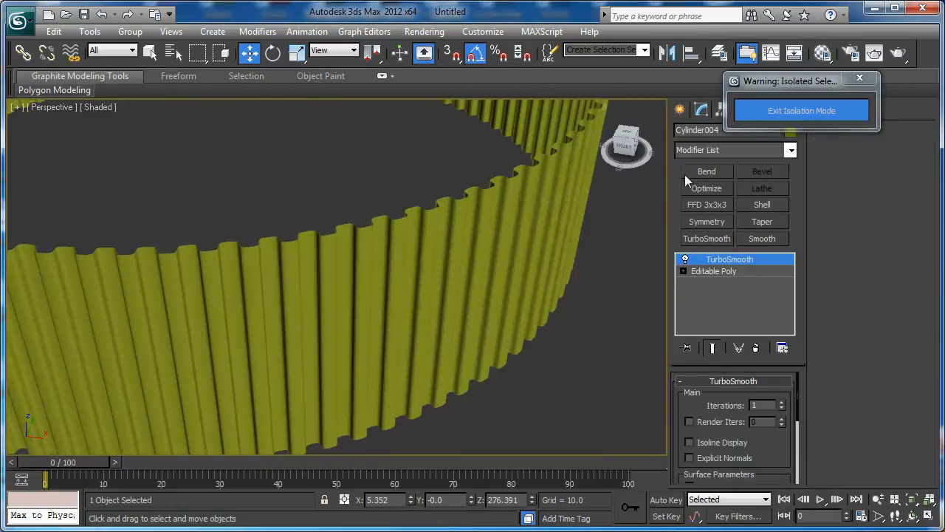
{"action": "left_click", "coordinate": [804, 111]}
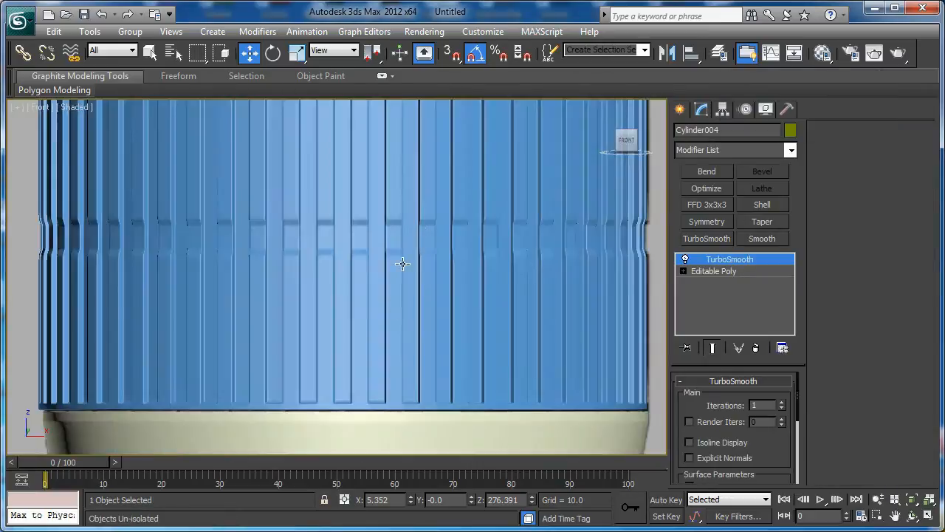
Examine the rear mount section in the front-view reference and in the EF-S Mount photo in Windows Photo Viewer, then return to 3ds Max
{"action": "scroll", "coordinate": [403, 263], "scroll_direction": "down", "scroll_amount": 3}
{"action": "middle_click_drag", "start_coordinate": [403, 264], "coordinate": [409, 183]}
{"action": "scroll", "coordinate": [418, 221], "scroll_direction": "down", "scroll_amount": 3}
{"action": "scroll", "coordinate": [414, 310], "scroll_direction": "up", "scroll_amount": 2}
{"action": "scroll", "coordinate": [414, 310], "scroll_direction": "up", "scroll_amount": 4}
{"action": "middle_click_drag", "start_coordinate": [413, 310], "coordinate": [436, 246]}
{"action": "scroll", "coordinate": [217, 264], "scroll_direction": "up", "scroll_amount": 2}
{"action": "scroll", "coordinate": [237, 250], "scroll_direction": "down", "scroll_amount": 1}
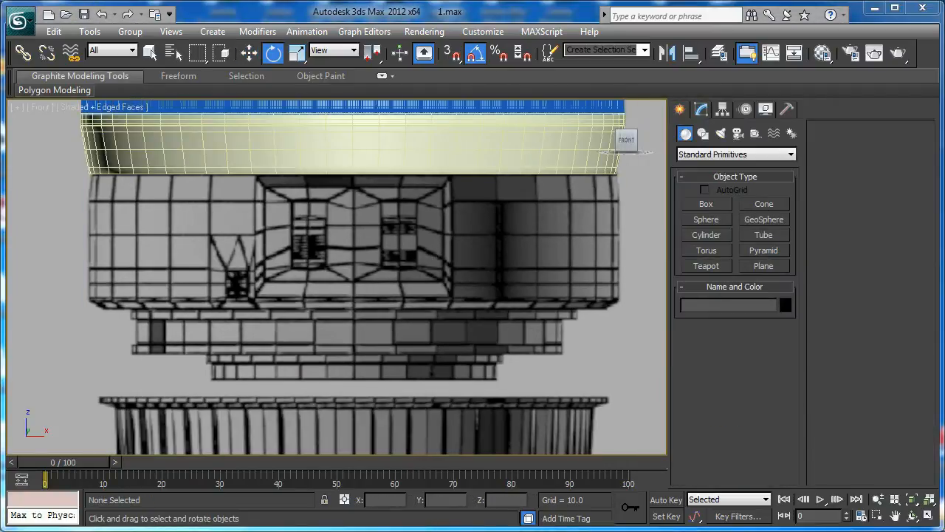
{"action": "key", "text": "alt+Tab"}
{"action": "left_click_drag", "start_coordinate": [256, 310], "coordinate": [268, 313]}
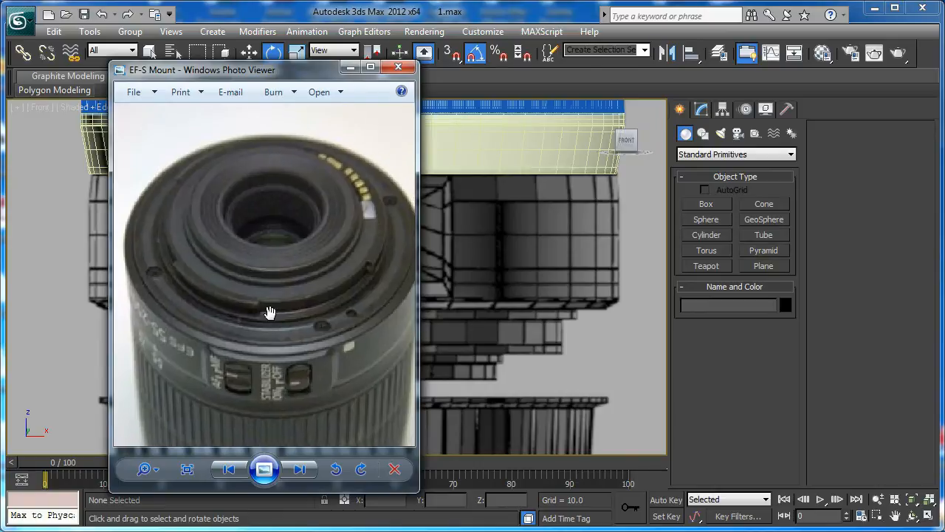
{"action": "scroll", "coordinate": [270, 313], "scroll_direction": "down", "scroll_amount": 1}
{"action": "scroll", "coordinate": [262, 296], "scroll_direction": "up", "scroll_amount": 2}
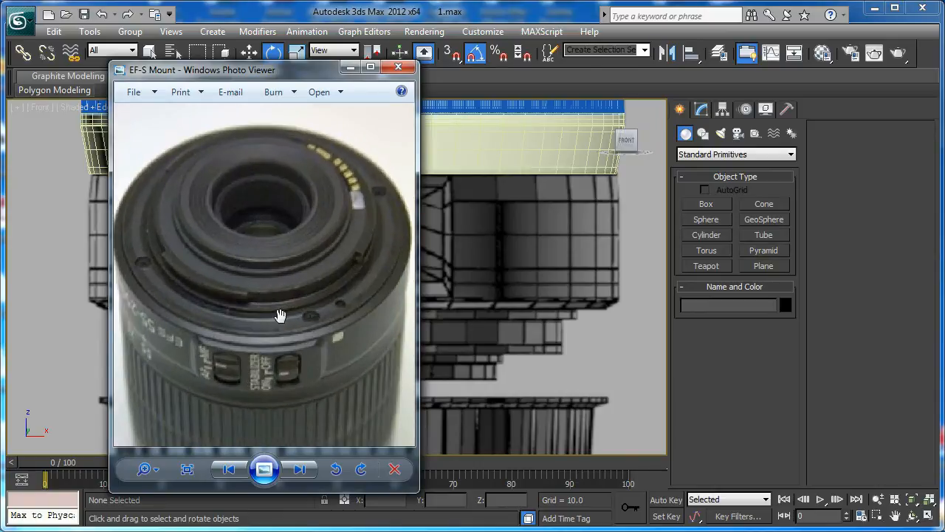
{"action": "left_click", "coordinate": [456, 230]}
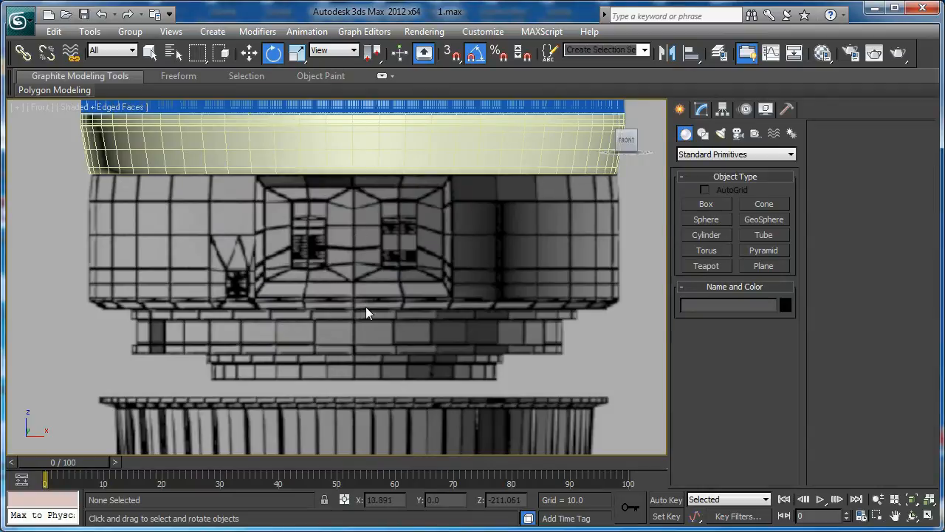
Start a line spline at the yellow ring's lower outer edge and trace the rear body's outer wall down to its bevelled lower corner
{"action": "left_click", "coordinate": [702, 134]}
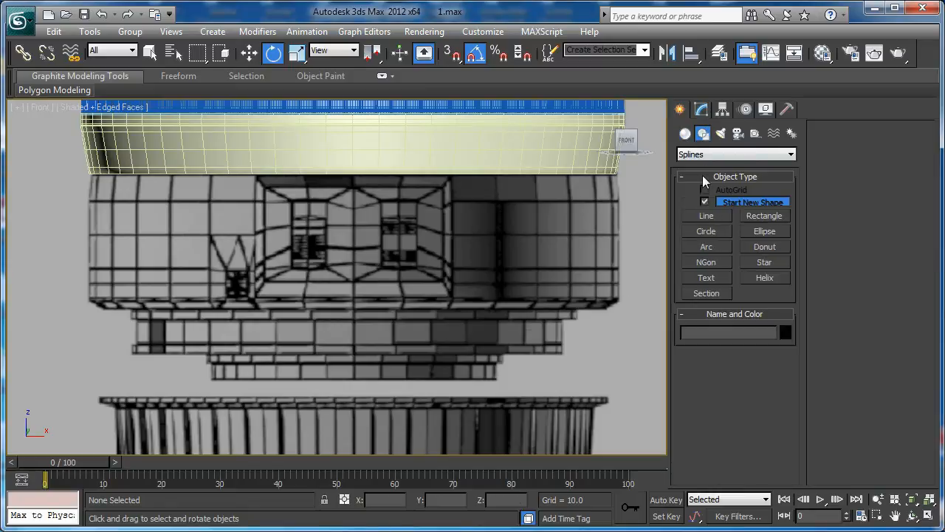
{"action": "left_click", "coordinate": [700, 216]}
{"action": "scroll", "coordinate": [222, 313], "scroll_direction": "up", "scroll_amount": 5}
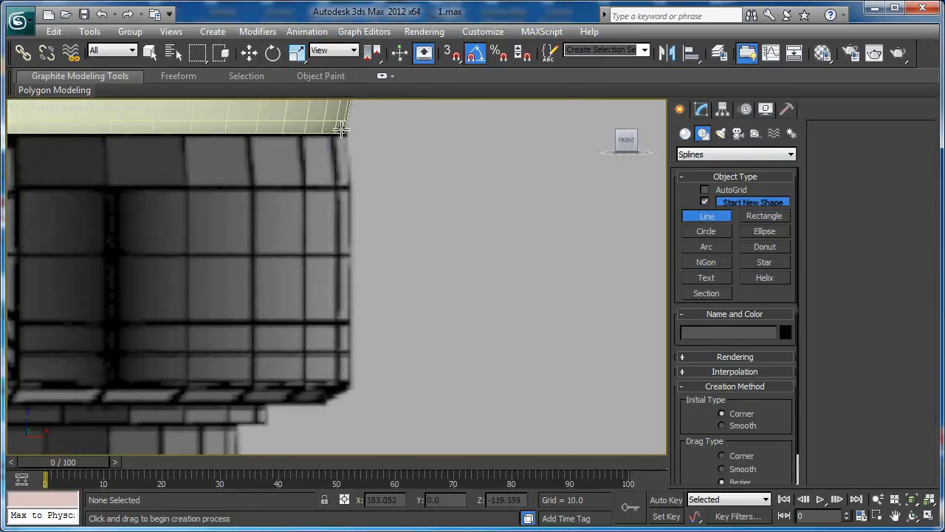
{"action": "left_click", "coordinate": [341, 130]}
{"action": "left_click", "coordinate": [353, 183]}
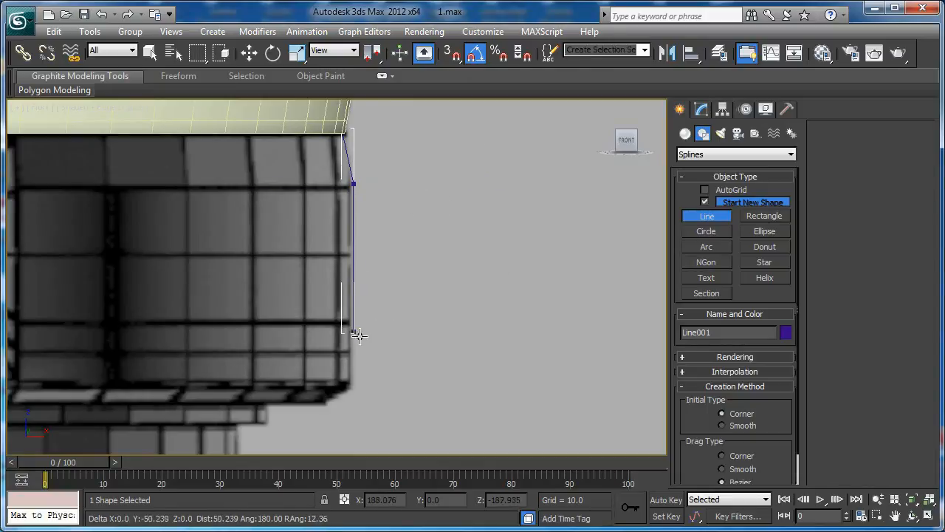
{"action": "left_click", "coordinate": [357, 380]}
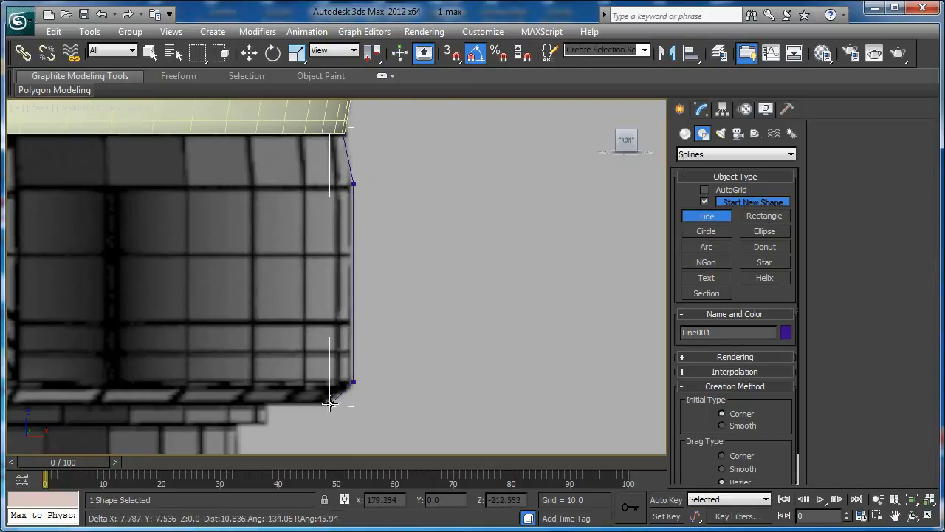
{"action": "scroll", "coordinate": [327, 401], "scroll_direction": "down", "scroll_amount": 5}
{"action": "scroll", "coordinate": [301, 363], "scroll_direction": "up", "scroll_amount": 5}
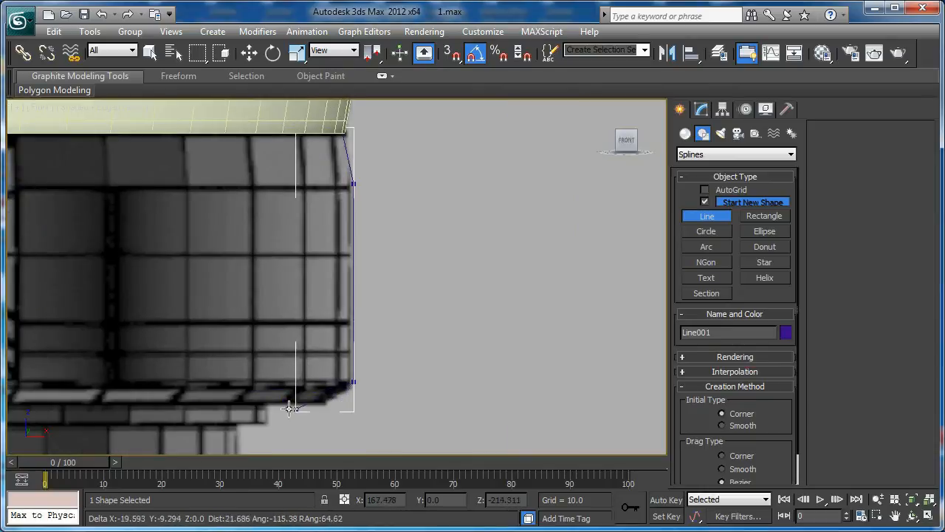
{"action": "scroll", "coordinate": [185, 384], "scroll_direction": "down", "scroll_amount": 3}
{"action": "scroll", "coordinate": [303, 362], "scroll_direction": "up", "scroll_amount": 3}
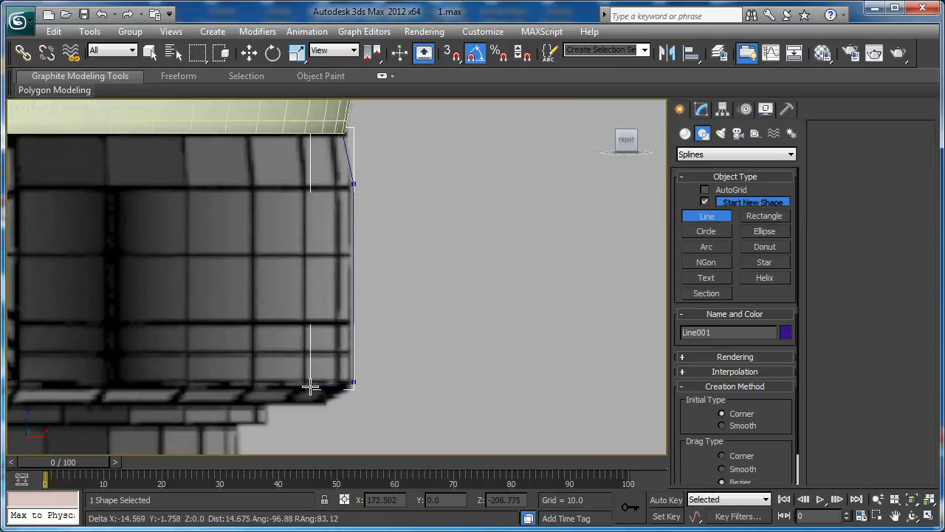
{"action": "scroll", "coordinate": [314, 370], "scroll_direction": "down", "scroll_amount": 1}
{"action": "scroll", "coordinate": [376, 281], "scroll_direction": "up", "scroll_amount": 3}
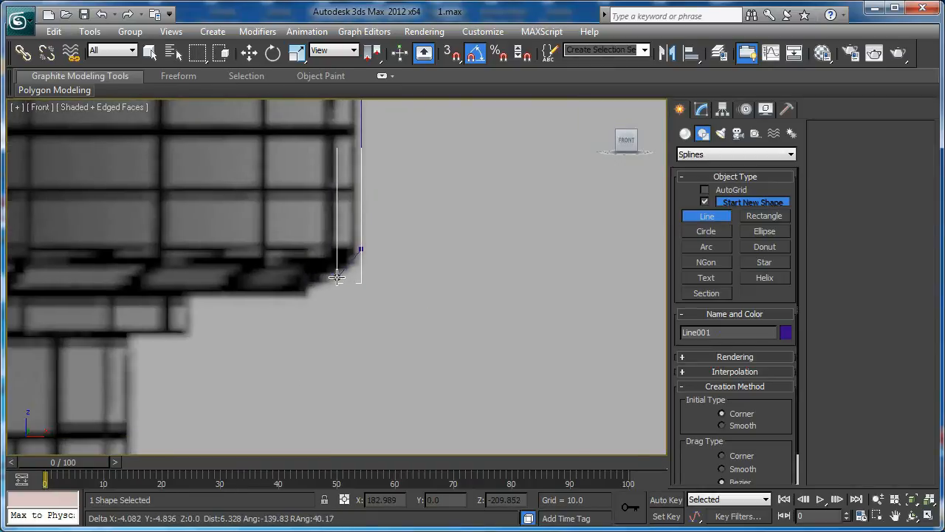
{"action": "left_click", "coordinate": [323, 286]}
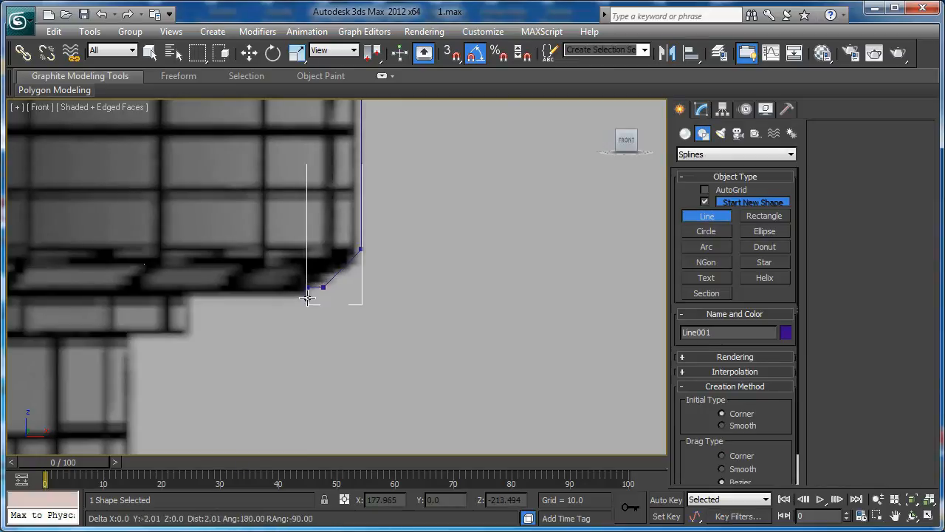
Continue the spline with a shallow recess along the rear body's underside, then trace the narrow collar and side wall of the mount flange
{"action": "left_click", "coordinate": [307, 286]}
{"action": "left_click", "coordinate": [307, 296]}
{"action": "left_click", "coordinate": [291, 296]}
{"action": "left_click", "coordinate": [290, 280]}
{"action": "left_click", "coordinate": [207, 281]}
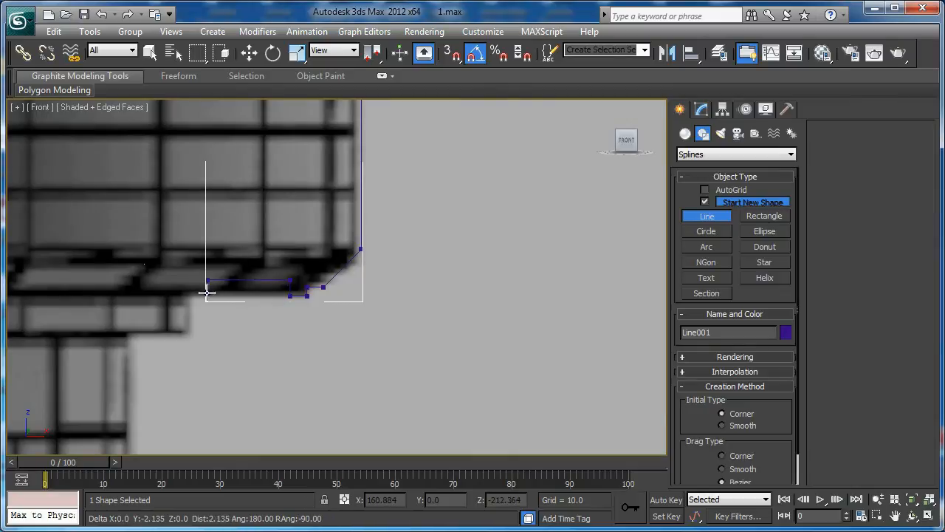
{"action": "left_click", "coordinate": [206, 296]}
{"action": "left_click", "coordinate": [189, 296]}
{"action": "left_click", "coordinate": [189, 334]}
{"action": "left_click", "coordinate": [132, 334]}
{"action": "left_click", "coordinate": [132, 437]}
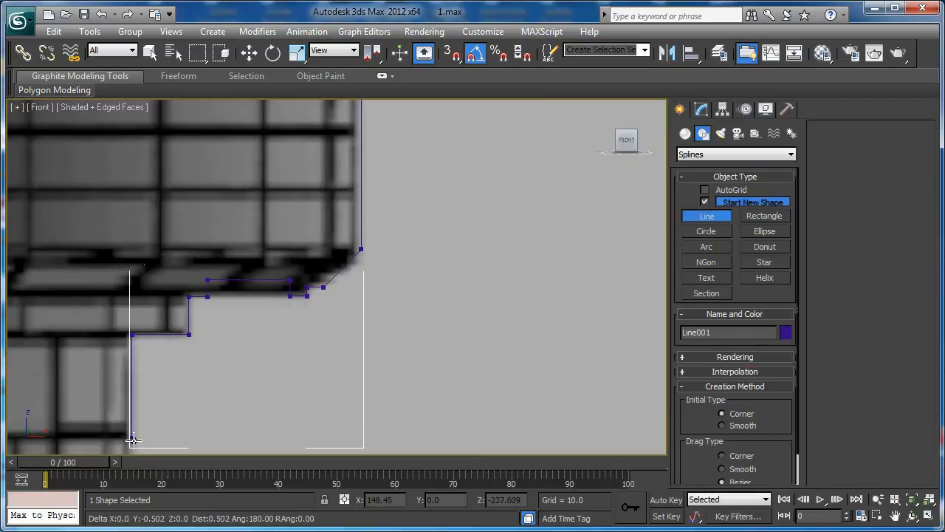
Trace the flange's lower lip with an undercut beneath it, continuing down the smaller stepped ring to the mount's bottom outer corner
{"action": "key", "text": "i"}
{"action": "left_click", "coordinate": [335, 306]}
{"action": "left_click", "coordinate": [277, 304]}
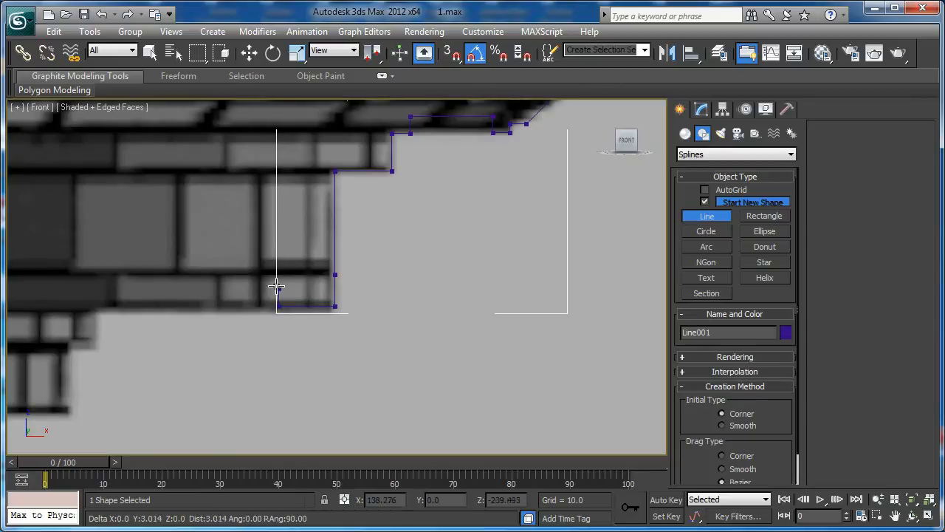
{"action": "left_click", "coordinate": [278, 273]}
{"action": "left_click", "coordinate": [99, 273]}
{"action": "left_click", "coordinate": [100, 344]}
{"action": "left_click", "coordinate": [66, 345]}
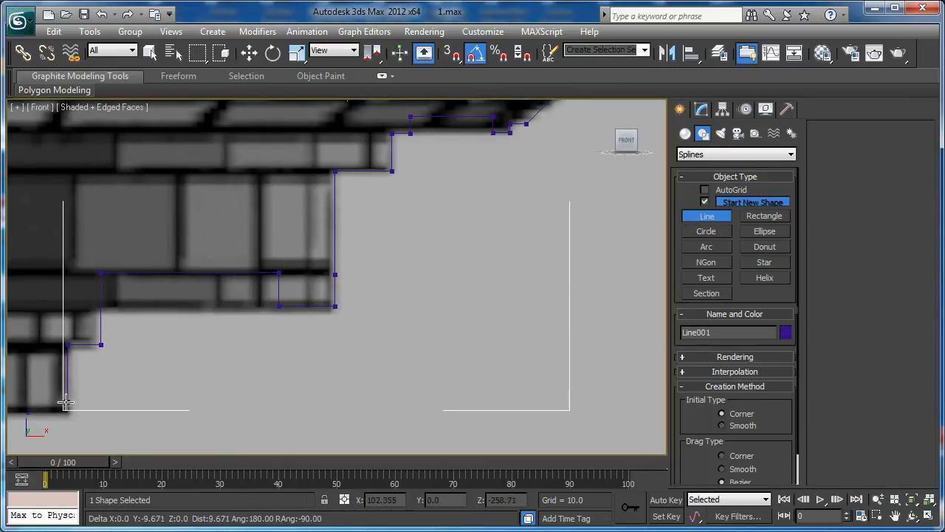
{"action": "left_click", "coordinate": [65, 409]}
Draw the profile's straight bottom edge inward, run the inner wall up to the yellow ring, and close the spline at its start point
{"action": "scroll", "coordinate": [125, 347], "scroll_direction": "down", "scroll_amount": 5}
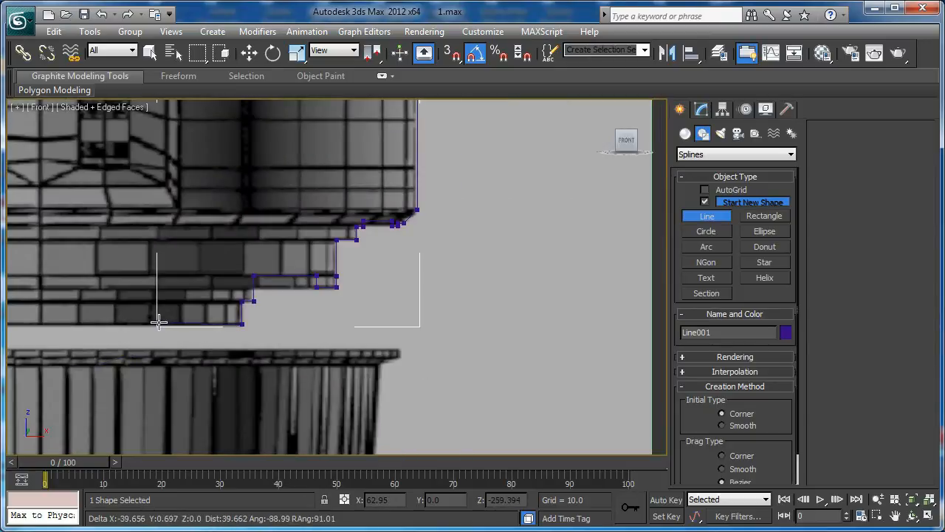
{"action": "key", "text": "i"}
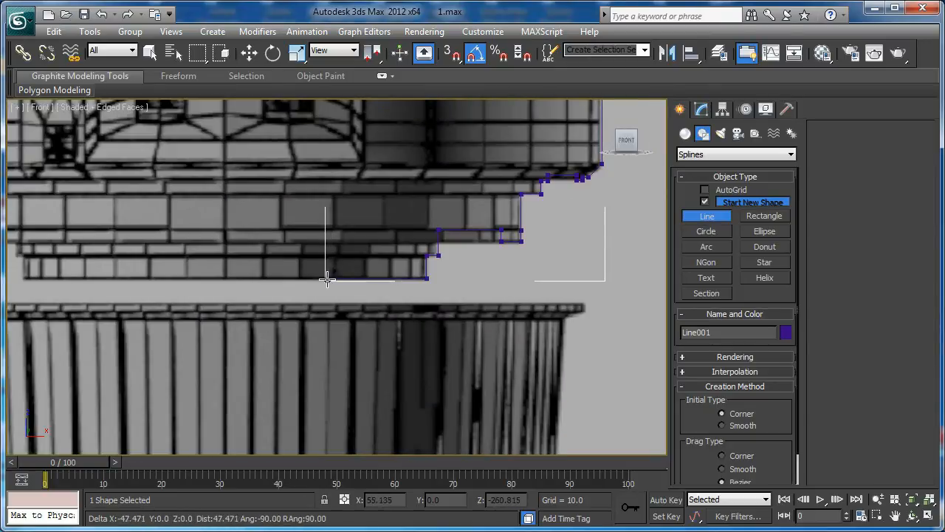
{"action": "left_click", "coordinate": [308, 279], "text": "shift"}
{"action": "left_click", "coordinate": [309, 209], "text": "shift"}
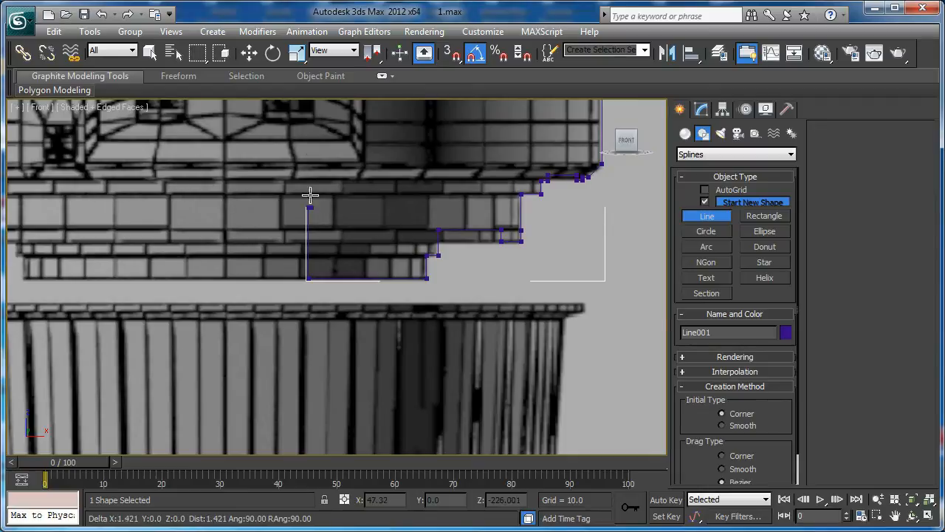
{"action": "key", "text": "i"}
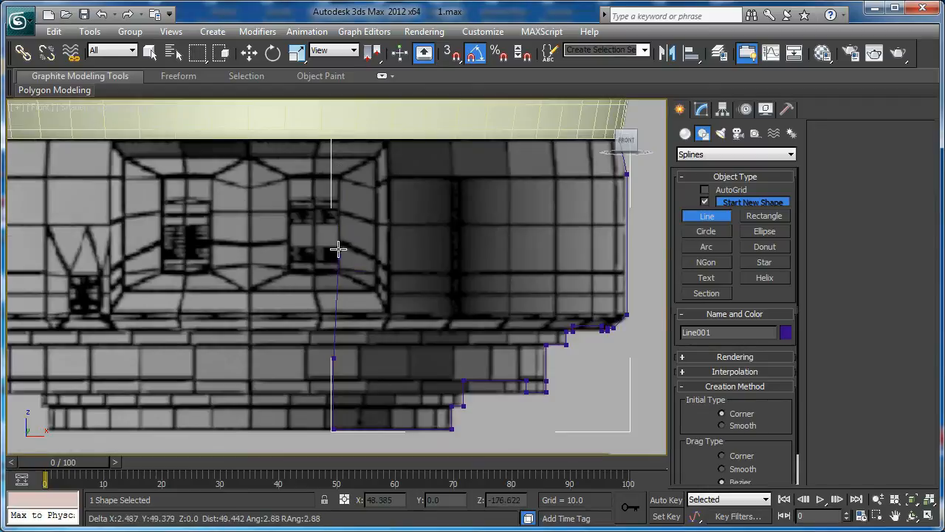
{"action": "left_click", "coordinate": [329, 140], "text": "shift"}
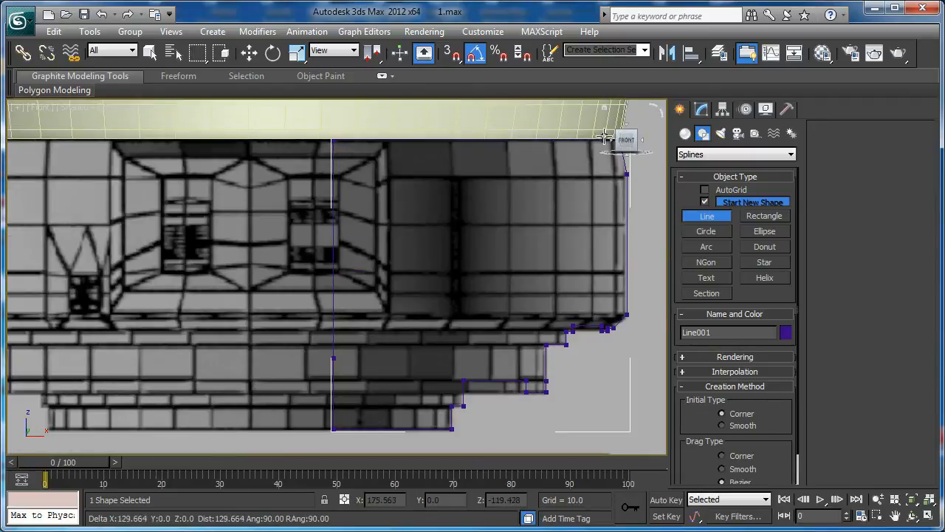
{"action": "scroll", "coordinate": [610, 139], "scroll_direction": "down", "scroll_amount": 2}
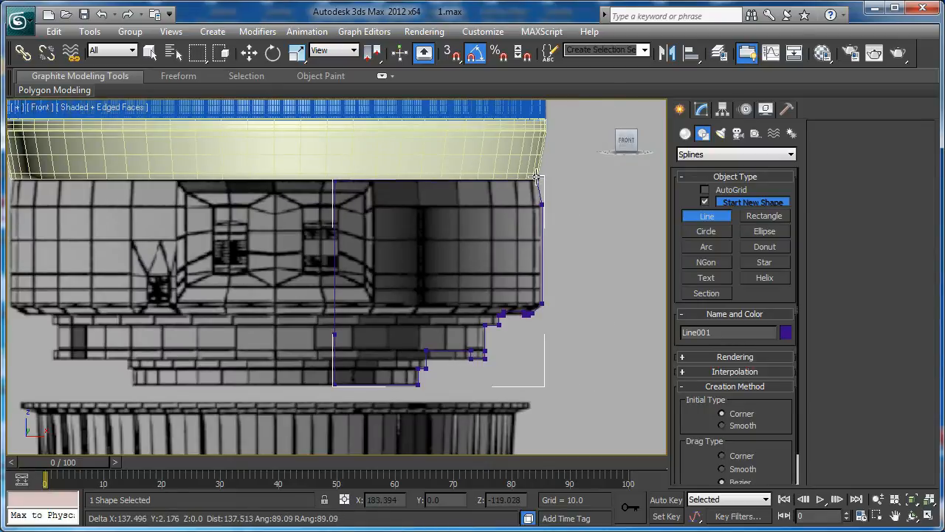
{"action": "left_click", "coordinate": [537, 178]}
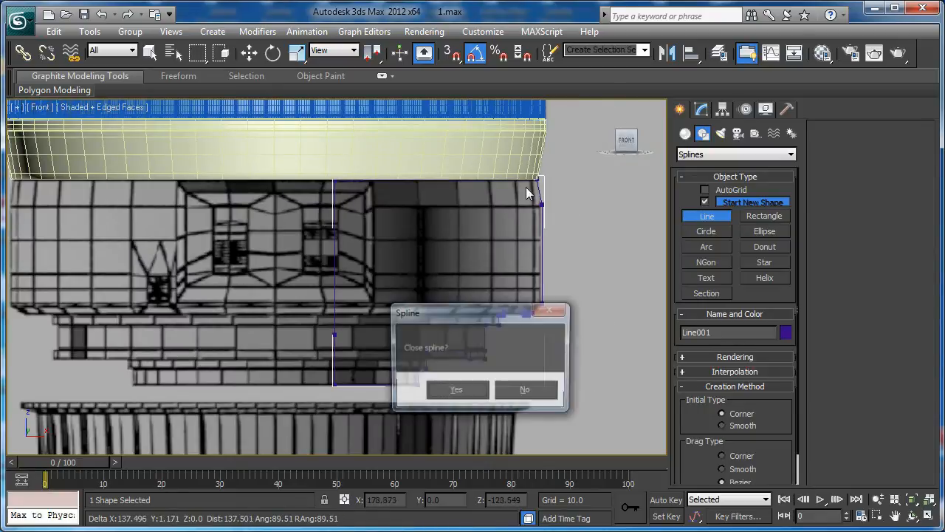
{"action": "left_click", "coordinate": [451, 391]}
{"action": "key", "text": "e"}
With 3D snapping, align the two lower vertices at the recess's inner side vertically with the lower vertices at its outer side
{"action": "scroll", "coordinate": [493, 316], "scroll_direction": "up", "scroll_amount": 6}
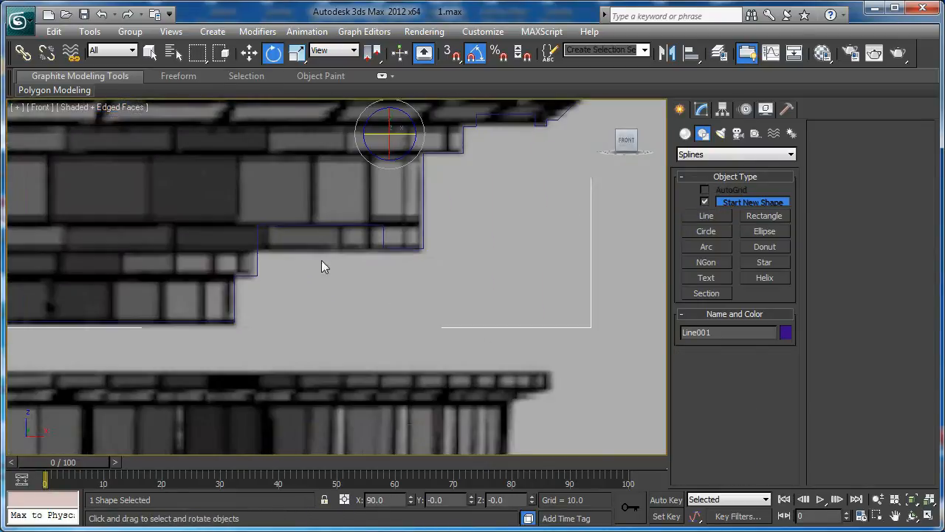
{"action": "key", "text": "1"}
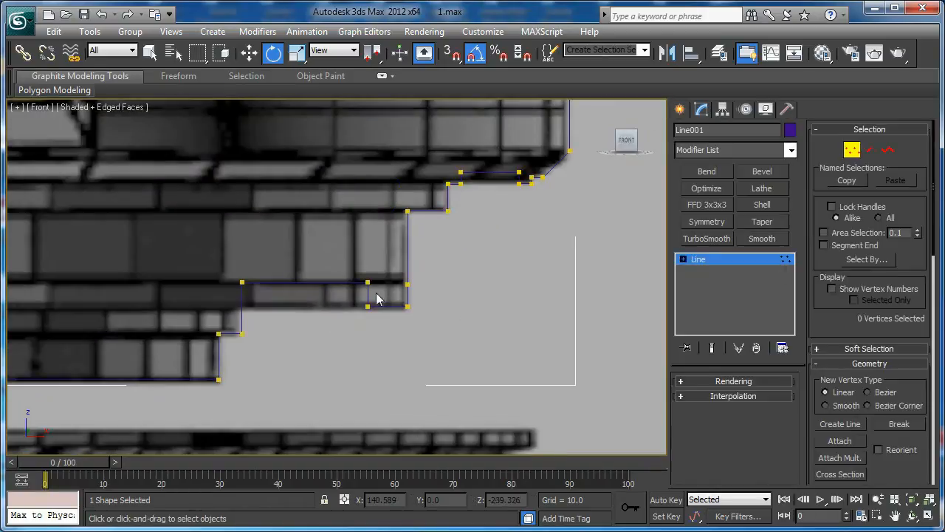
{"action": "scroll", "coordinate": [434, 211], "scroll_direction": "up", "scroll_amount": 2}
{"action": "middle_click_drag", "start_coordinate": [434, 210], "coordinate": [250, 306]}
{"action": "scroll", "coordinate": [316, 313], "scroll_direction": "up", "scroll_amount": 5}
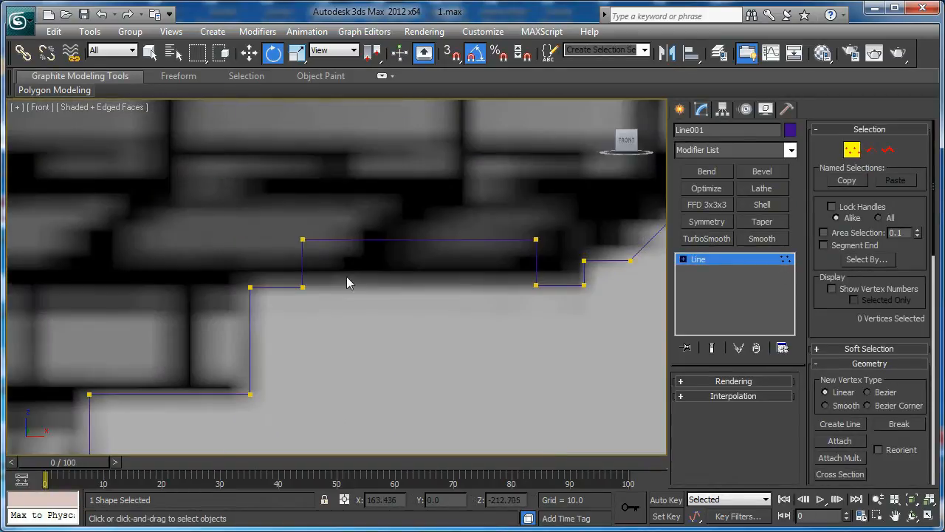
{"action": "left_click_drag", "start_coordinate": [184, 301], "coordinate": [186, 301]}
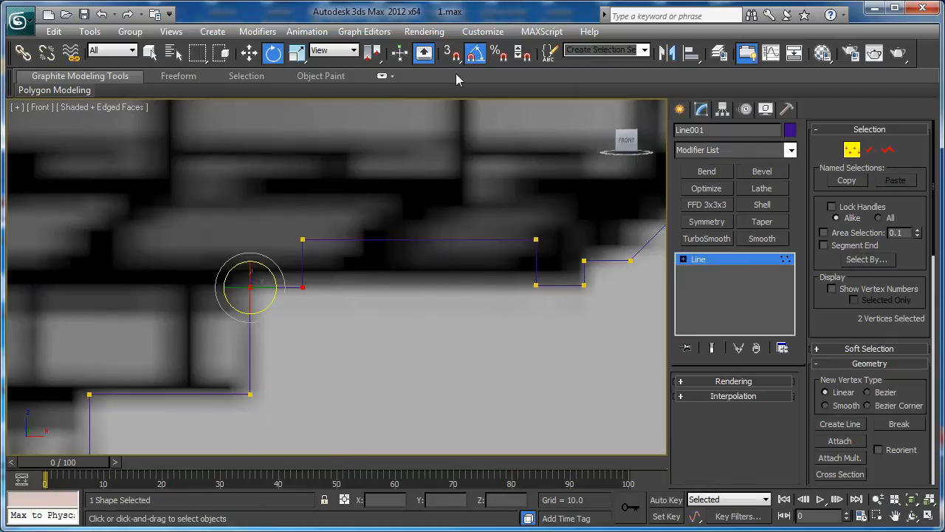
{"action": "left_click", "coordinate": [451, 53]}
{"action": "key", "text": "w"}
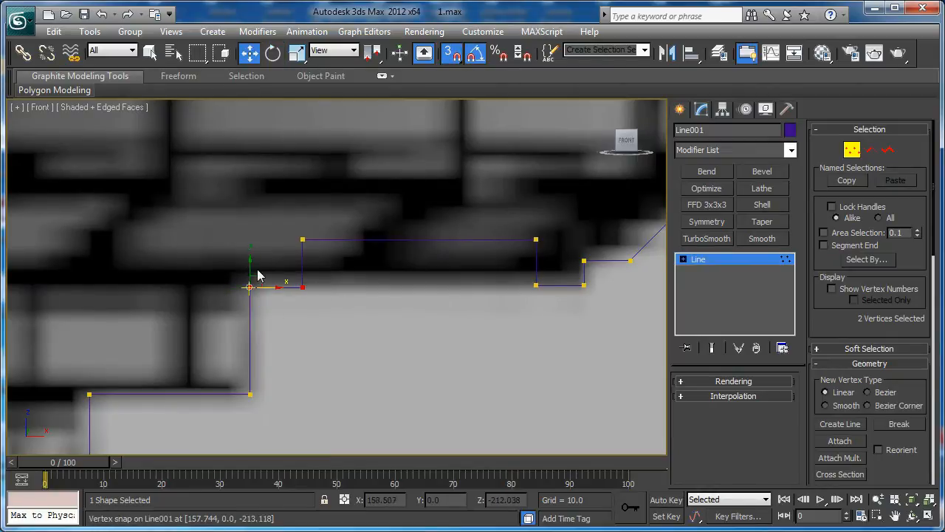
{"action": "left_click_drag", "start_coordinate": [251, 285], "coordinate": [540, 284]}
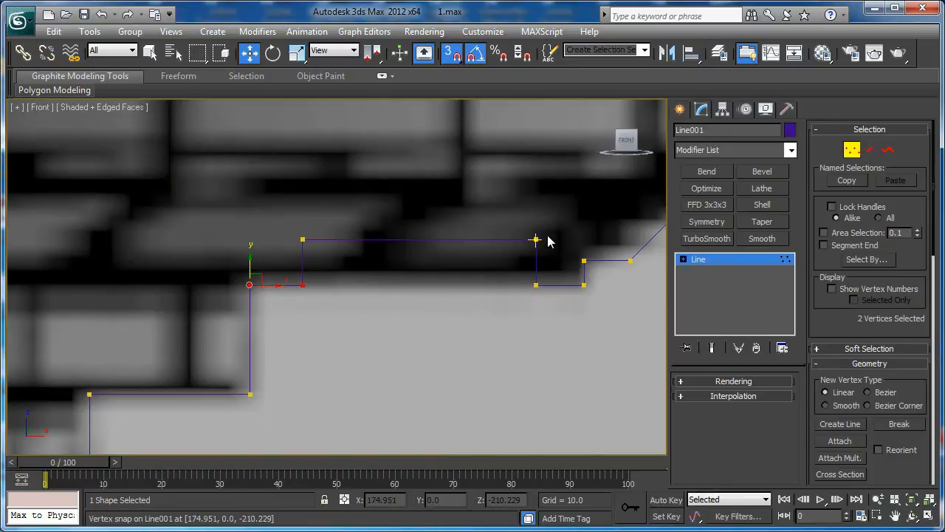
Divide the profile's bottom segment with 2 new vertices
{"action": "scroll", "coordinate": [501, 248], "scroll_direction": "down", "scroll_amount": 2}
{"action": "middle_click_drag", "start_coordinate": [459, 261], "coordinate": [395, 286]}
{"action": "scroll", "coordinate": [326, 253], "scroll_direction": "down", "scroll_amount": 1}
{"action": "middle_click_drag", "start_coordinate": [326, 252], "coordinate": [590, 241]}
{"action": "scroll", "coordinate": [327, 325], "scroll_direction": "down", "scroll_amount": 1}
{"action": "middle_click_drag", "start_coordinate": [327, 325], "coordinate": [451, 215]}
{"action": "middle_click_drag", "start_coordinate": [212, 339], "coordinate": [378, 264]}
{"action": "key", "text": "2"}
{"action": "left_click", "coordinate": [399, 294]}
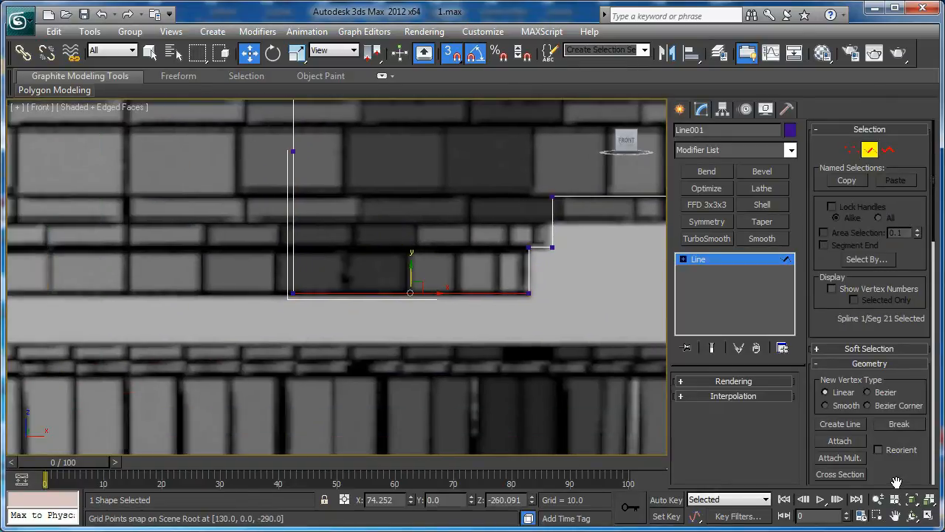
{"action": "left_click_drag", "start_coordinate": [898, 484], "coordinate": [874, 316]}
{"action": "left_click_drag", "start_coordinate": [820, 425], "coordinate": [840, 131]}
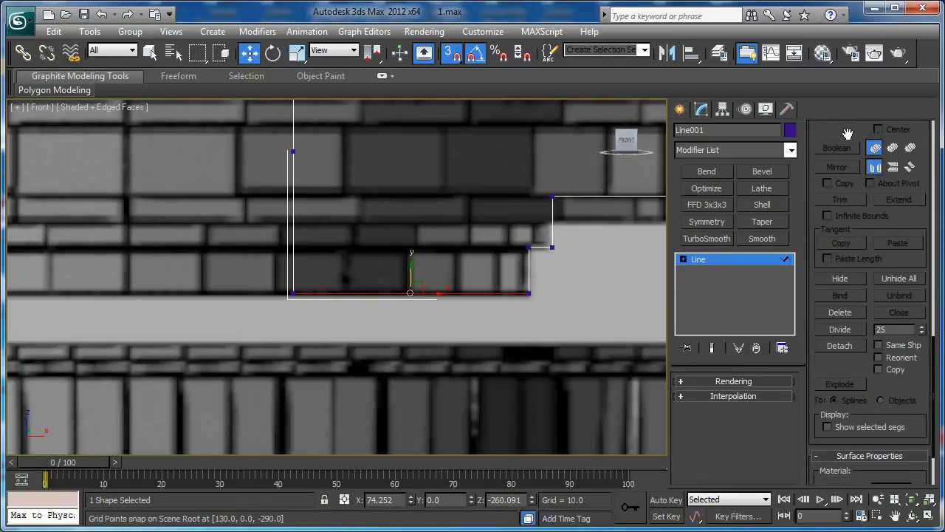
{"action": "left_click", "coordinate": [839, 329]}
Turn snapping off and move the two new bottom-edge vertices apart towards the ends of the edge
{"action": "scroll", "coordinate": [321, 316], "scroll_direction": "up", "scroll_amount": 3}
{"action": "key", "text": "1"}
{"action": "left_click", "coordinate": [233, 309]}
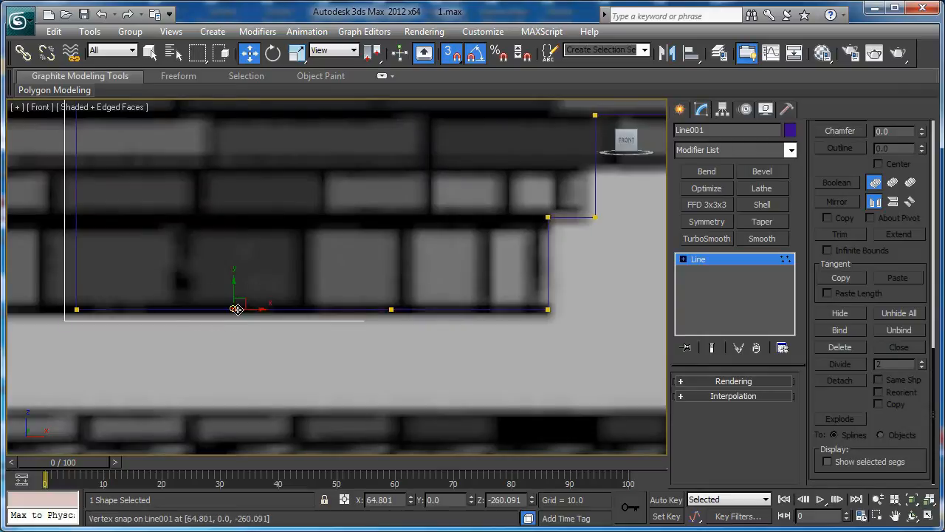
{"action": "key", "text": "s"}
{"action": "left_click_drag", "start_coordinate": [254, 307], "coordinate": [168, 308]}
{"action": "left_click", "coordinate": [391, 308]}
{"action": "left_click_drag", "start_coordinate": [418, 308], "coordinate": [464, 308]}
Divide the middle segment of the profile's bottom edge with 5 new vertices
{"action": "key", "text": "2"}
{"action": "left_click_drag", "start_coordinate": [279, 263], "coordinate": [318, 356]}
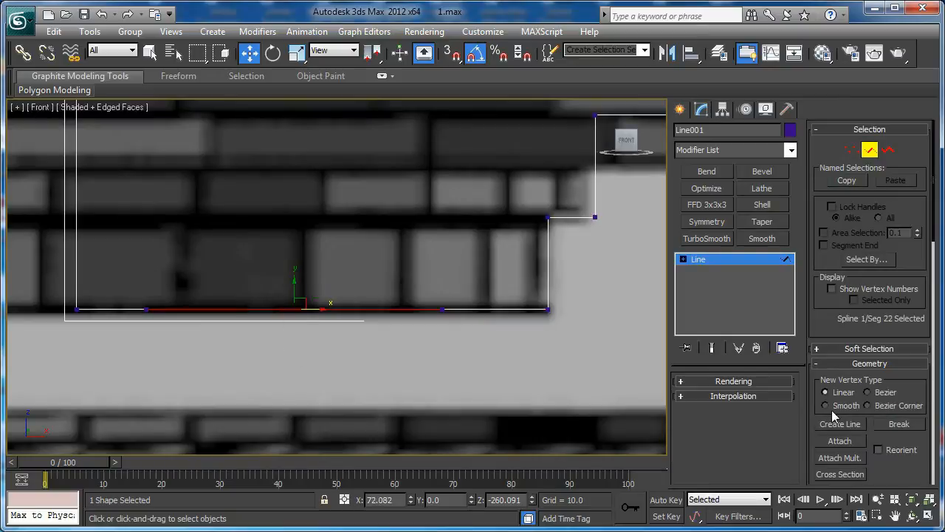
{"action": "scroll", "coordinate": [888, 466], "scroll_direction": "down", "scroll_amount": 5}
{"action": "scroll", "coordinate": [842, 470], "scroll_direction": "down", "scroll_amount": 5}
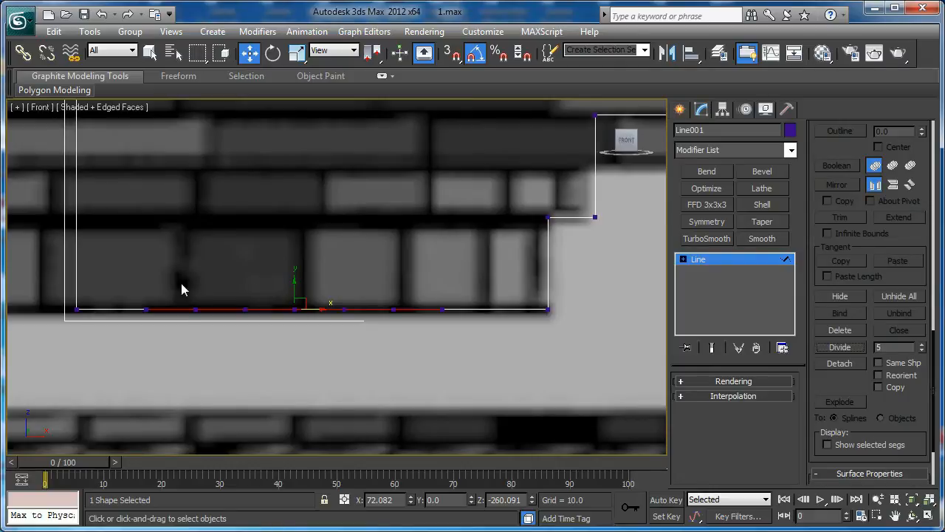
Select three alternate vertices along the divided bottom edge and raise them slightly to form a zigzag
{"action": "left_click_drag", "start_coordinate": [204, 334], "coordinate": [206, 333]}
{"action": "key", "text": "1"}
{"action": "left_click_drag", "start_coordinate": [184, 290], "coordinate": [207, 321]}
{"action": "left_click_drag", "start_coordinate": [330, 352], "coordinate": [330, 353], "text": "ctrl"}
{"action": "left_click_drag", "start_coordinate": [375, 285], "coordinate": [394, 256], "text": "ctrl"}
Divide the long upper segment of the profile's inner vertical wall with 25 new vertices
{"action": "scroll", "coordinate": [347, 273], "scroll_direction": "down", "scroll_amount": 6}
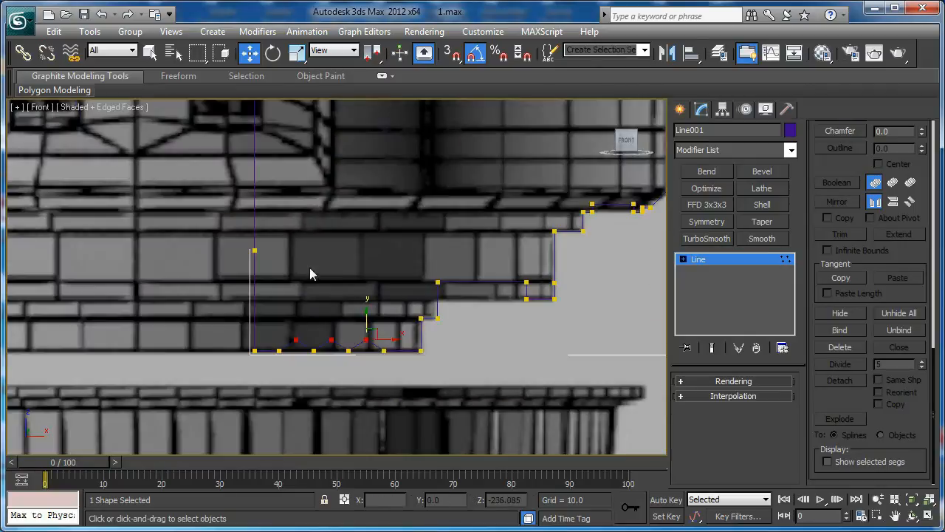
{"action": "key", "text": "2"}
{"action": "left_click", "coordinate": [326, 254]}
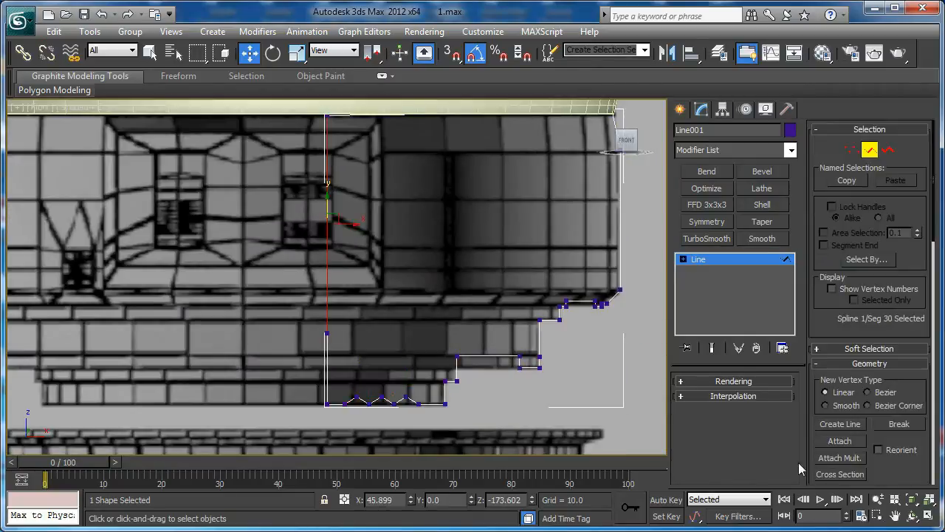
{"action": "scroll", "coordinate": [913, 481], "scroll_direction": "down", "scroll_amount": 10}
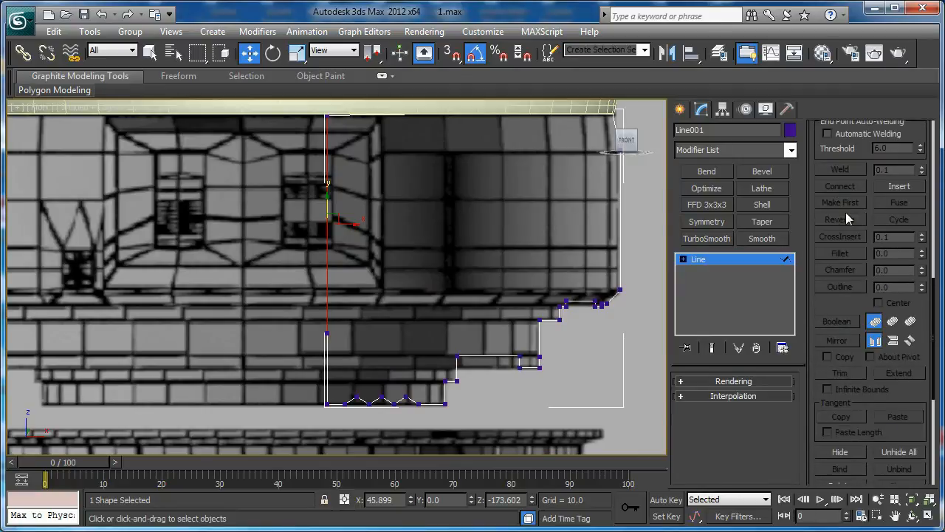
{"action": "scroll", "coordinate": [912, 311], "scroll_direction": "down", "scroll_amount": 6}
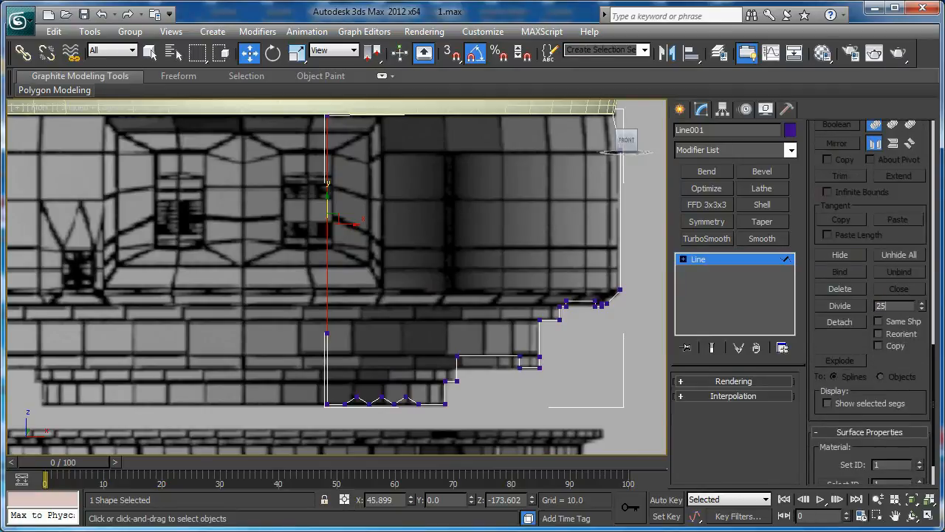
{"action": "scroll", "coordinate": [277, 258], "scroll_direction": "up", "scroll_amount": 8}
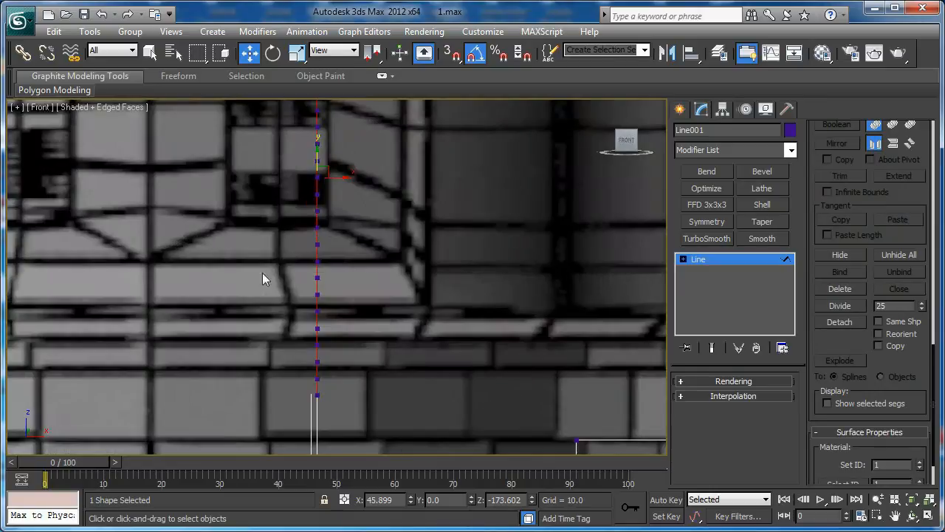
Select every other vertex along the divided inner wall and shift them slightly outward to form a zigzag
{"action": "key", "text": "1"}
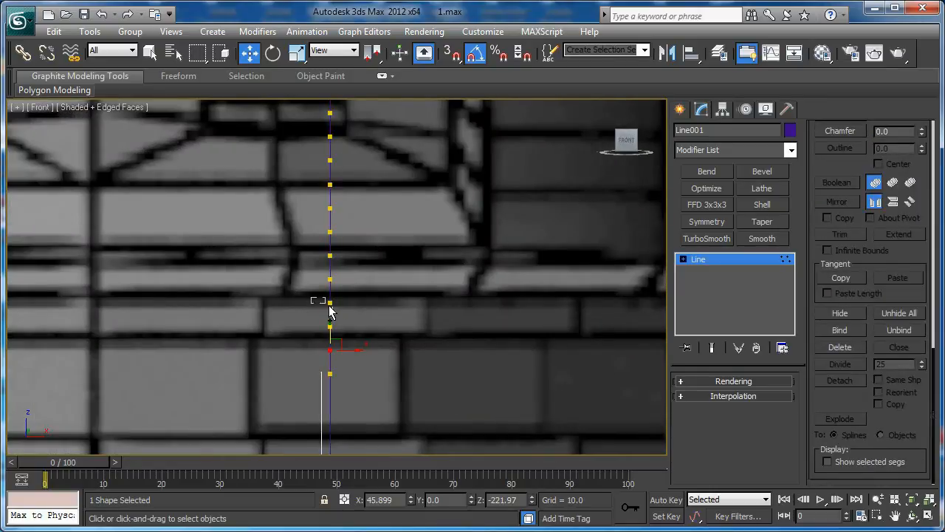
{"action": "left_click", "coordinate": [328, 302]}
{"action": "left_click", "coordinate": [333, 254], "text": "ctrl"}
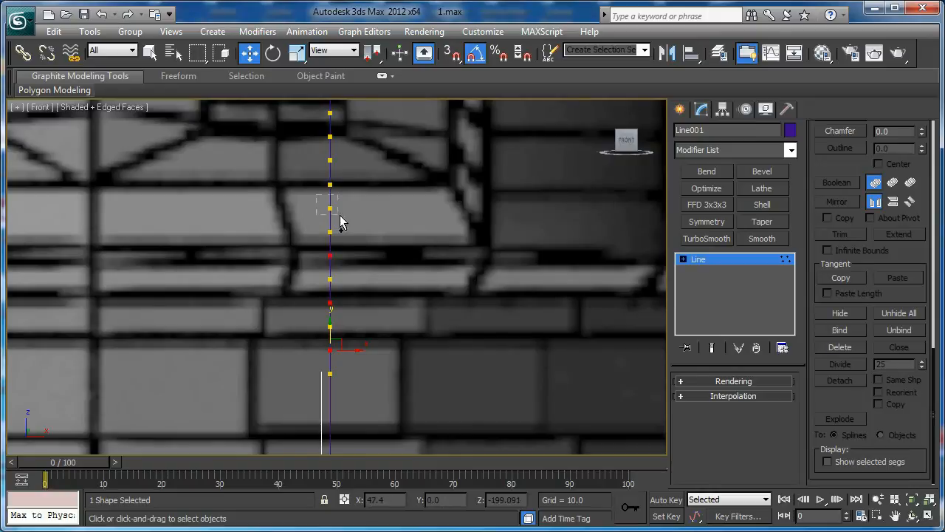
{"action": "middle_click_drag", "start_coordinate": [336, 126], "coordinate": [361, 343]}
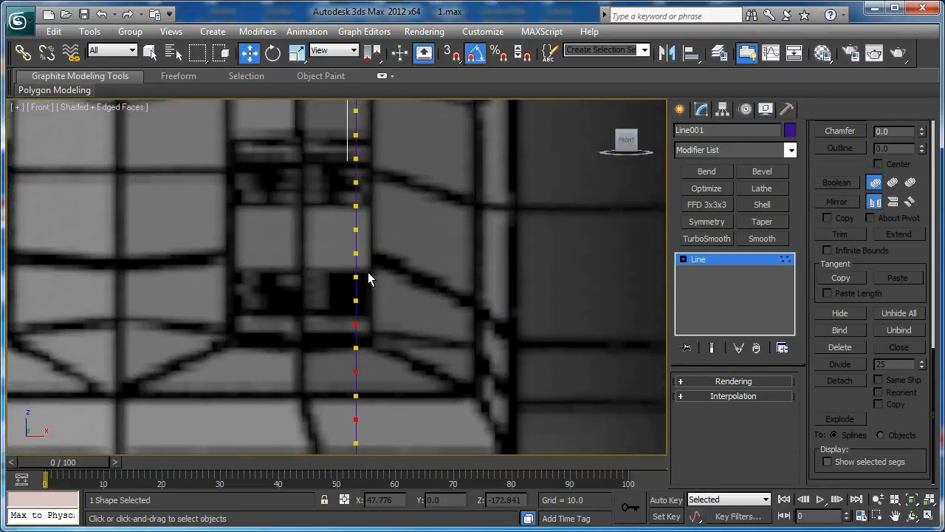
{"action": "left_click", "coordinate": [345, 285], "text": "ctrl"}
{"action": "middle_click_drag", "start_coordinate": [370, 146], "coordinate": [392, 271]}
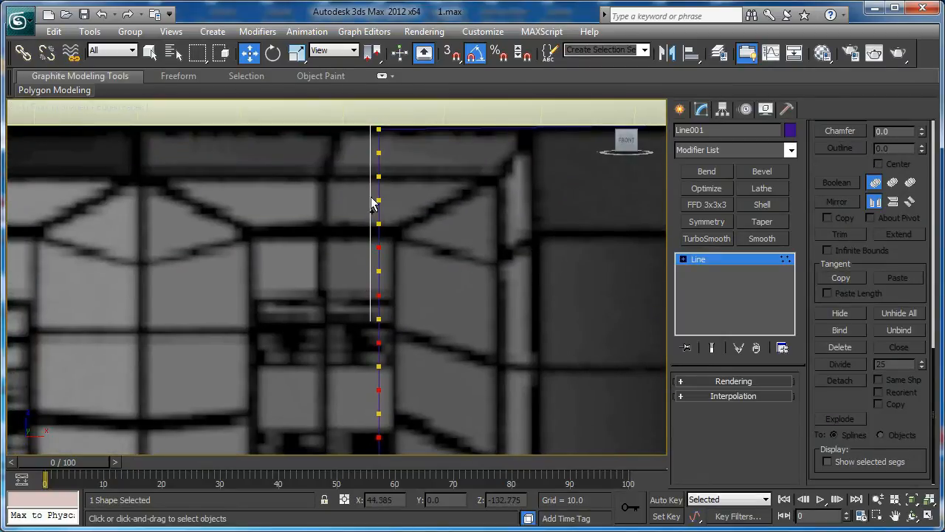
{"action": "scroll", "coordinate": [426, 335], "scroll_direction": "down", "scroll_amount": 6}
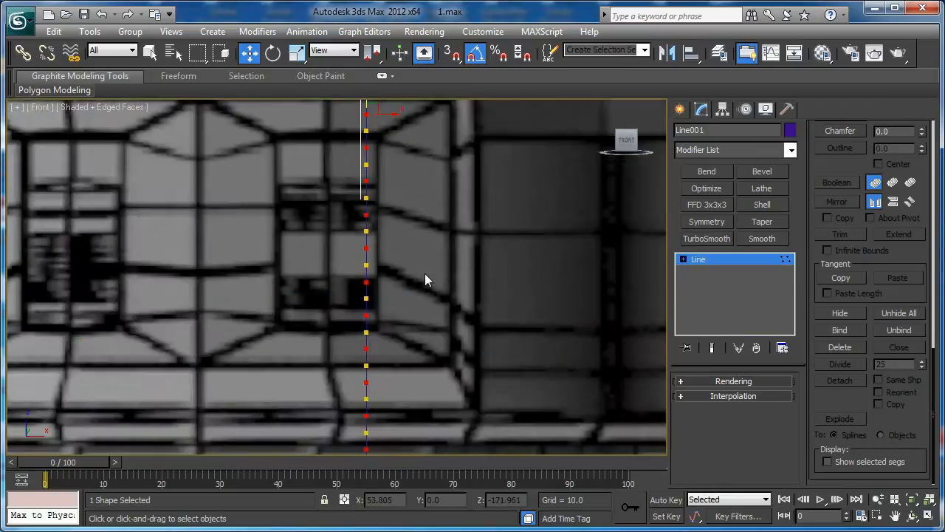
{"action": "scroll", "coordinate": [367, 288], "scroll_direction": "up", "scroll_amount": 3}
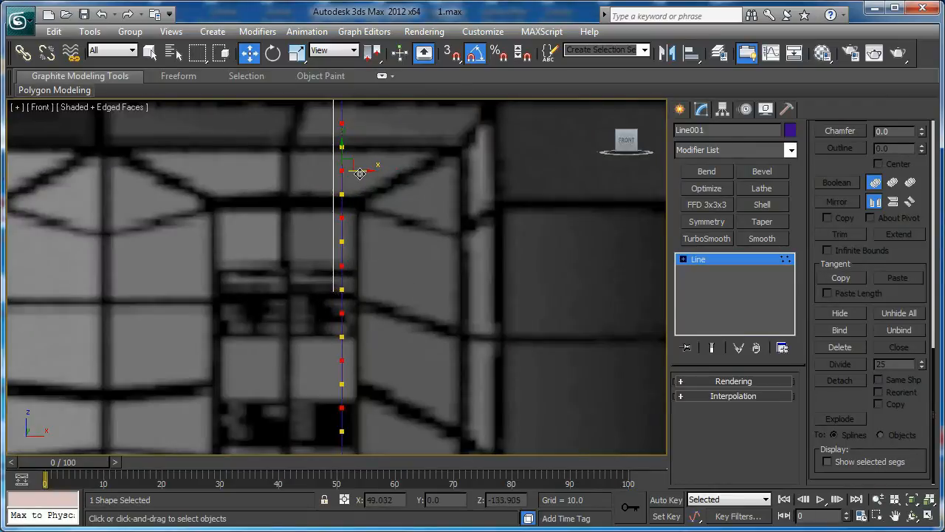
{"action": "scroll", "coordinate": [386, 192], "scroll_direction": "down", "scroll_amount": 5}
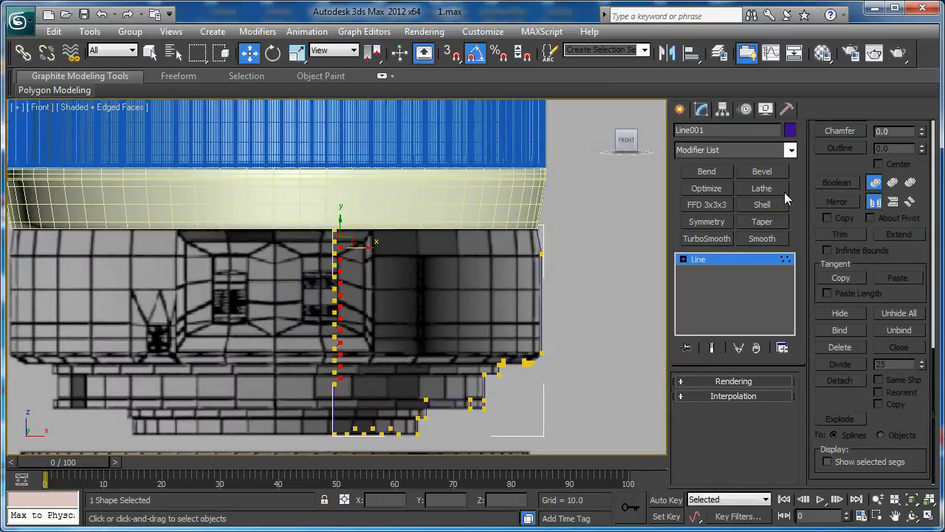
Apply a Lathe modifier to the mount section's spline profile
{"action": "left_click", "coordinate": [741, 153]}
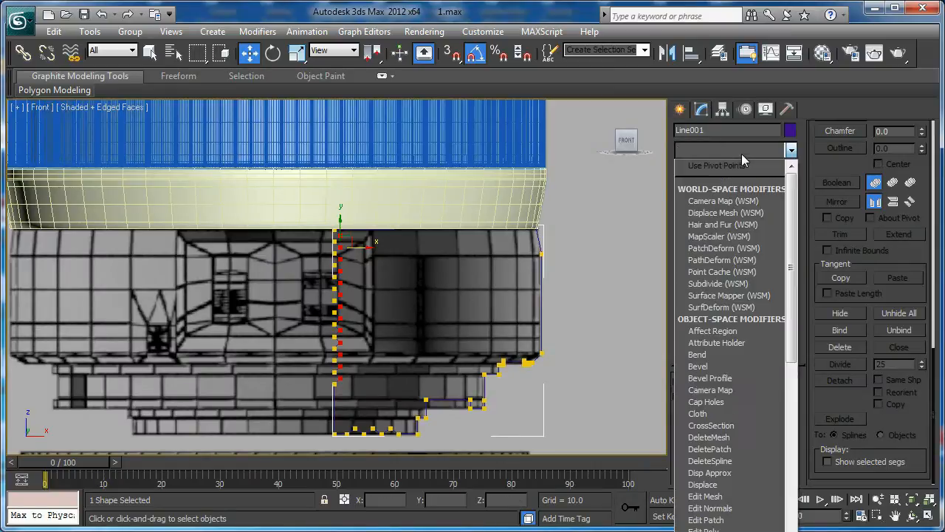
{"action": "key", "text": "l"}
{"action": "key", "text": "Return"}
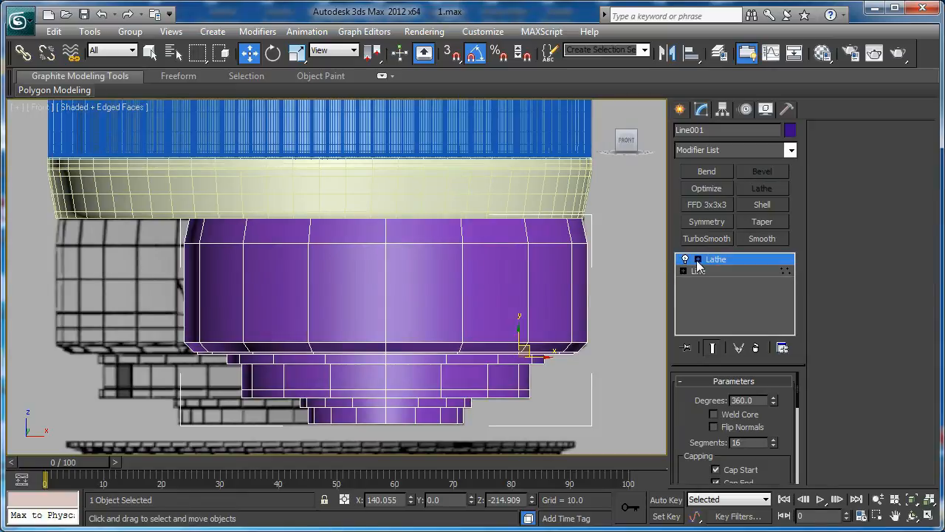
Move the Lathe axis horizontally onto the lens's centre line, using vertex snapping for exact alignment with the body above
{"action": "left_click", "coordinate": [698, 260]}
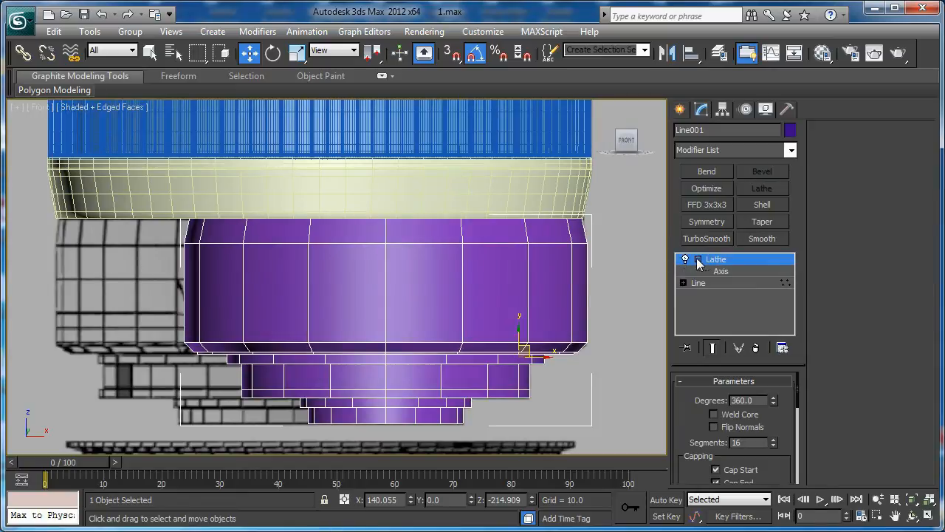
{"action": "left_click", "coordinate": [720, 272]}
{"action": "left_click_drag", "start_coordinate": [403, 294], "coordinate": [347, 291]}
{"action": "middle_click_drag", "start_coordinate": [347, 285], "coordinate": [380, 235]}
{"action": "scroll", "coordinate": [381, 347], "scroll_direction": "up", "scroll_amount": 3}
{"action": "key", "text": "s"}
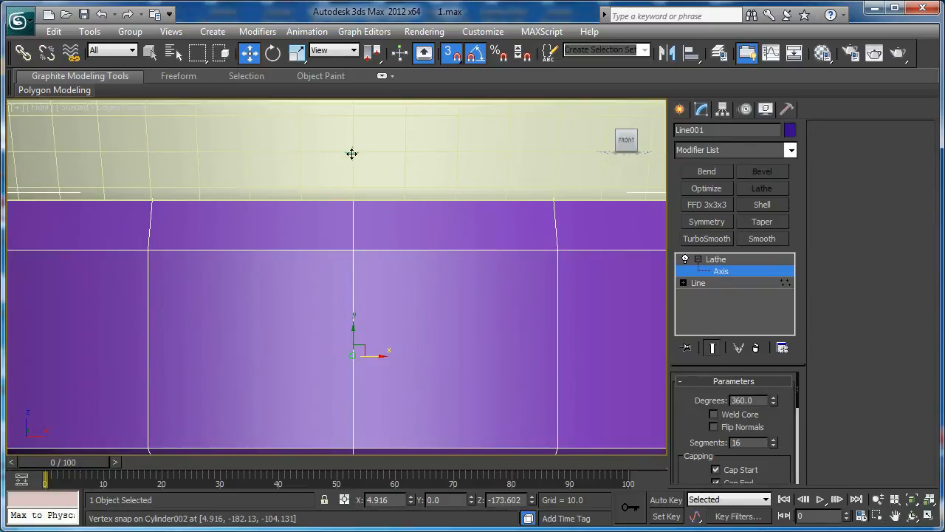
{"action": "scroll", "coordinate": [407, 173], "scroll_direction": "down", "scroll_amount": 5}
{"action": "scroll", "coordinate": [384, 310], "scroll_direction": "up", "scroll_amount": 2}
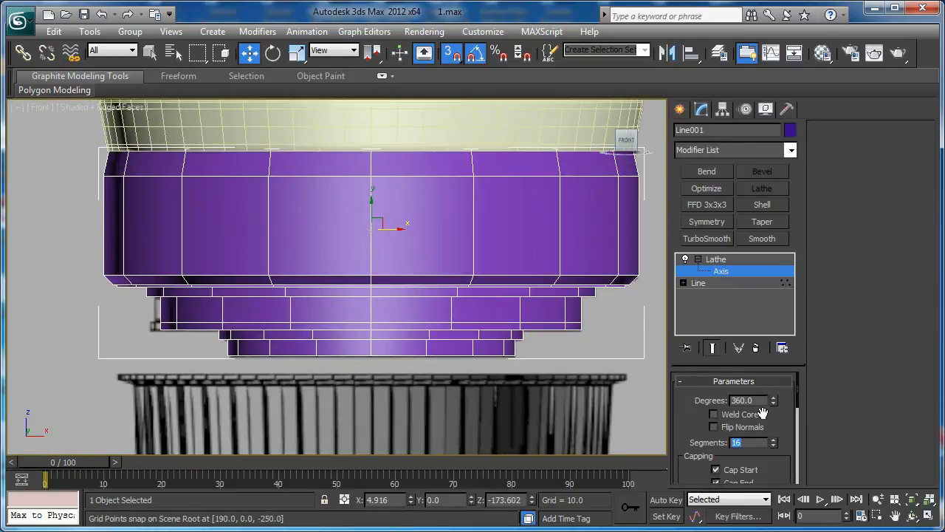
Set the Lathe to 33 segments and convert the mount section to an Editable Poly
{"action": "right_click", "coordinate": [384, 191]}
{"action": "mouse_move", "coordinate": [436, 333]}
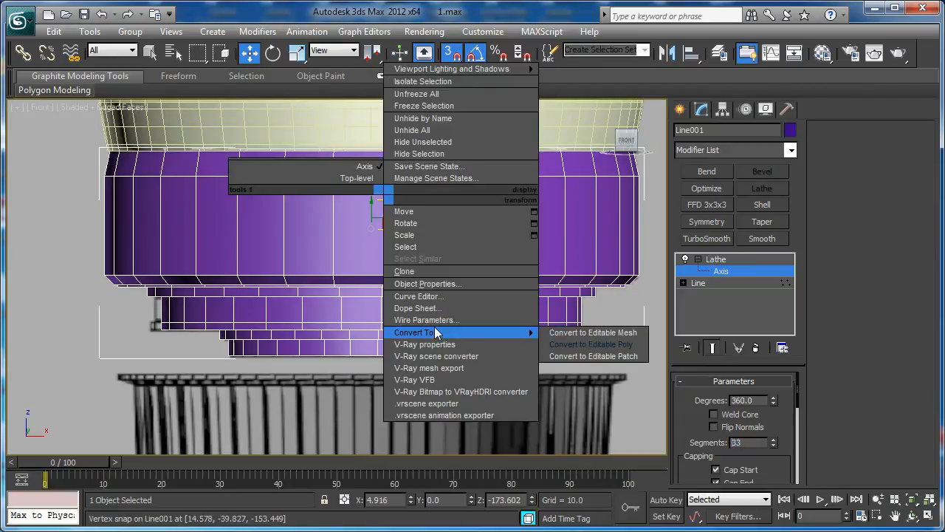
{"action": "left_click", "coordinate": [582, 345]}
{"action": "middle_click_drag", "start_coordinate": [484, 285], "coordinate": [500, 277]}
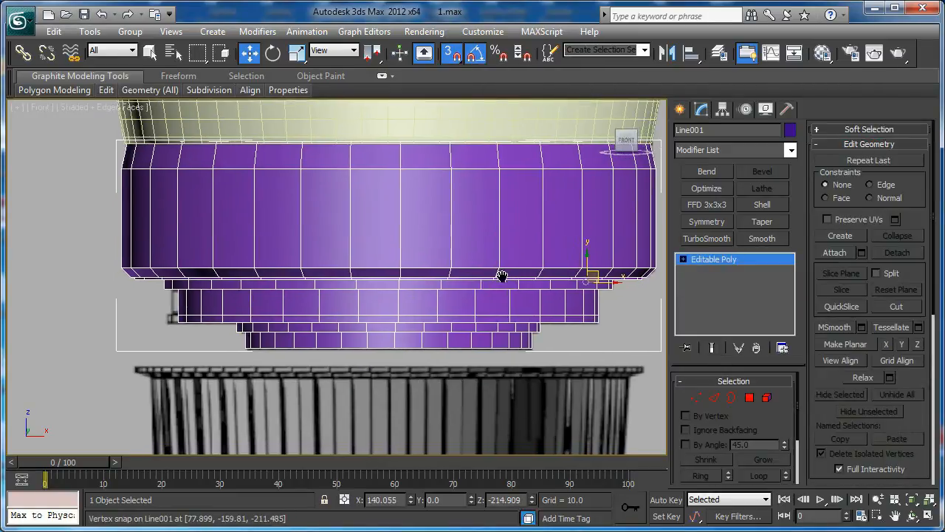
Center the mount section's pivot on the object and return to its modifier settings
{"action": "left_click", "coordinate": [721, 110]}
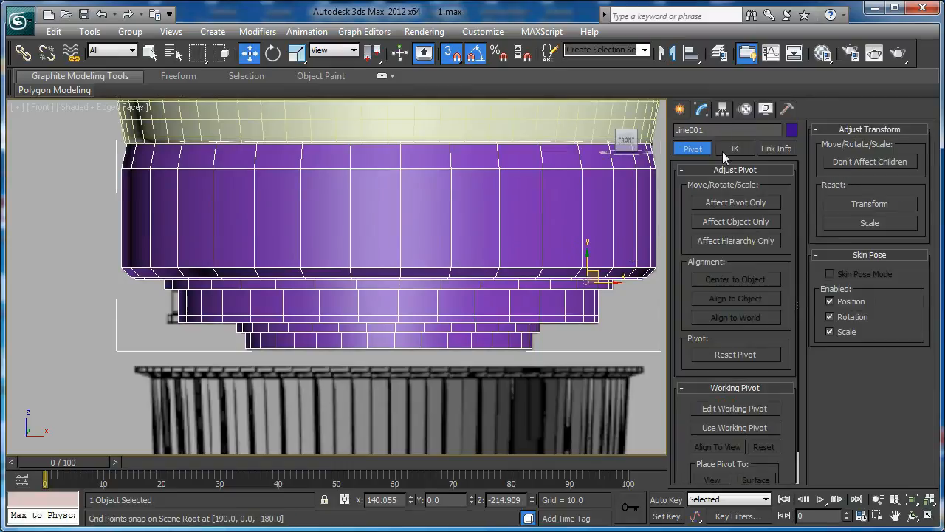
{"action": "left_click", "coordinate": [723, 205]}
{"action": "left_click", "coordinate": [711, 207]}
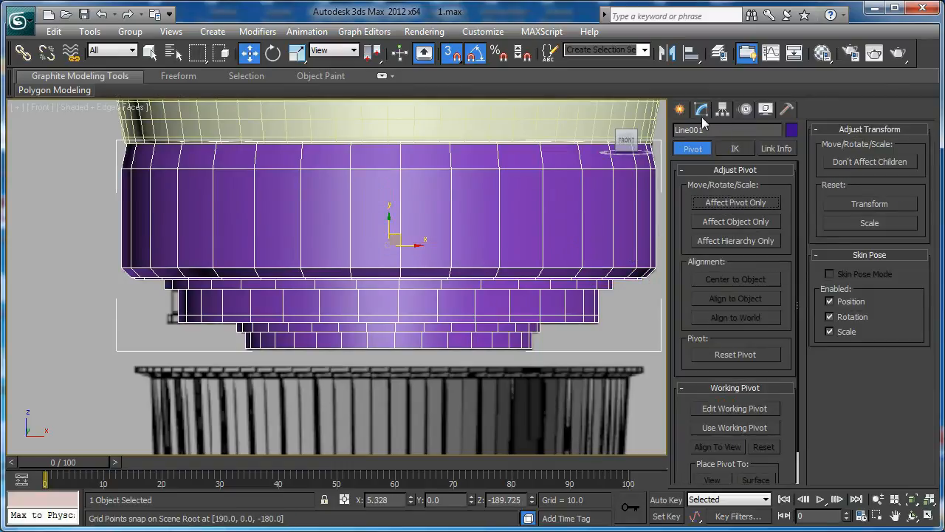
{"action": "left_click", "coordinate": [701, 110]}
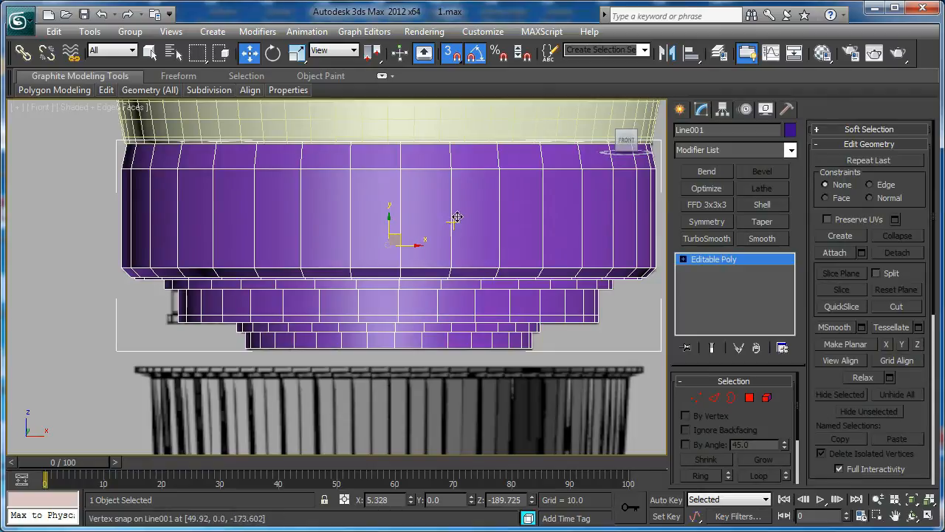
Make the mount section see-through and rotate it -25 degrees about its vertical axis
{"action": "key", "text": "alt+x"}
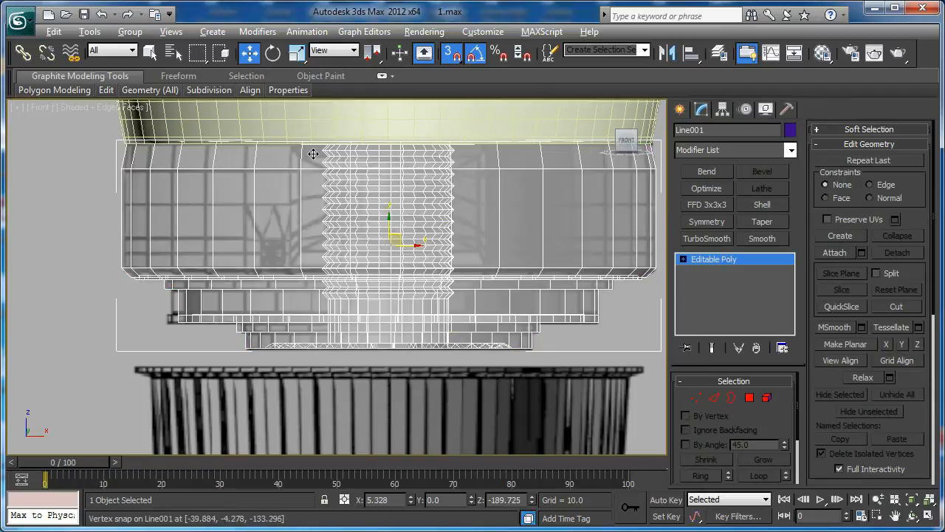
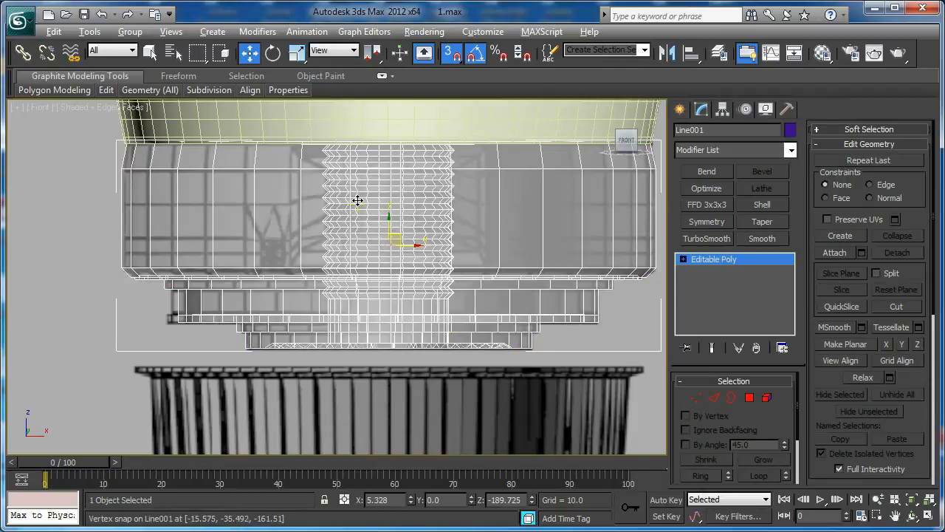
{"action": "scroll", "coordinate": [384, 249], "scroll_direction": "up", "scroll_amount": 4}
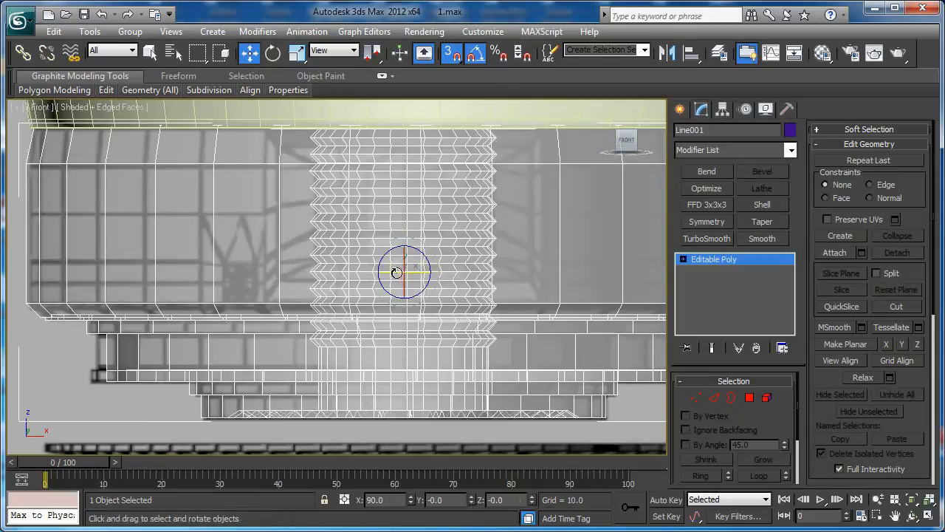
{"action": "key", "text": "e"}
{"action": "left_click_drag", "start_coordinate": [416, 272], "coordinate": [399, 272]}
{"action": "key", "text": "4"}
{"action": "left_click", "coordinate": [272, 213]}
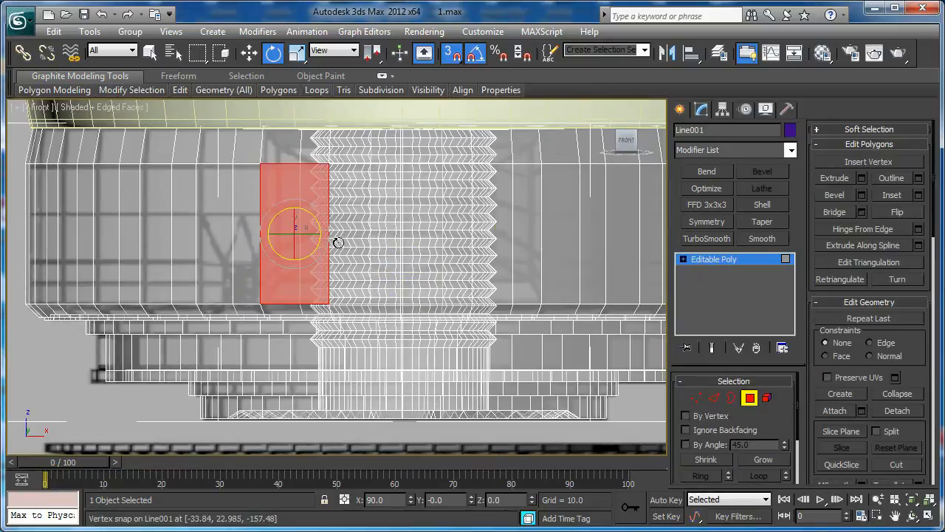
{"action": "left_click", "coordinate": [750, 398]}
Return the mount to solid shading in Perspective view and select the ring of narrow polygons along the middle tier's lower edge
{"action": "key", "text": "p"}
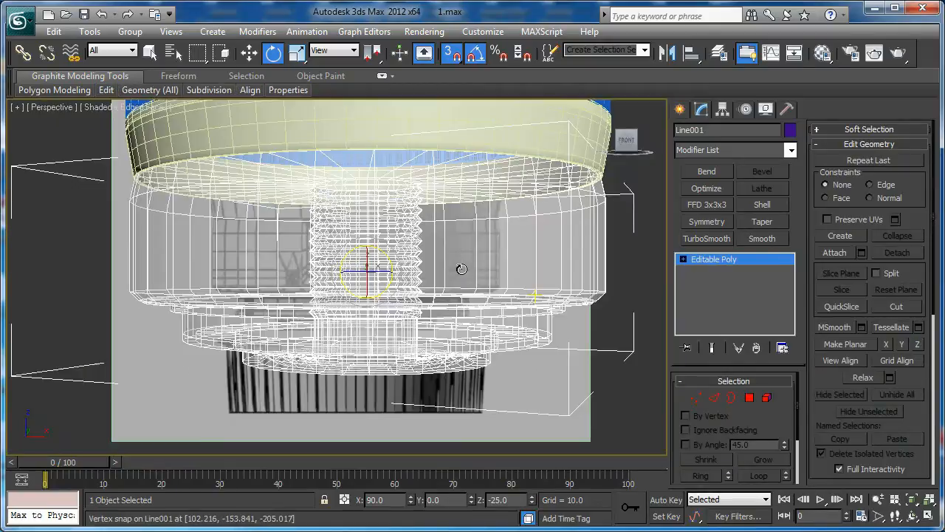
{"action": "middle_click_drag", "start_coordinate": [462, 269], "coordinate": [366, 238], "text": "alt"}
{"action": "key", "text": "F3"}
{"action": "key", "text": "F3"}
{"action": "scroll", "coordinate": [373, 231], "scroll_direction": "up", "scroll_amount": 4}
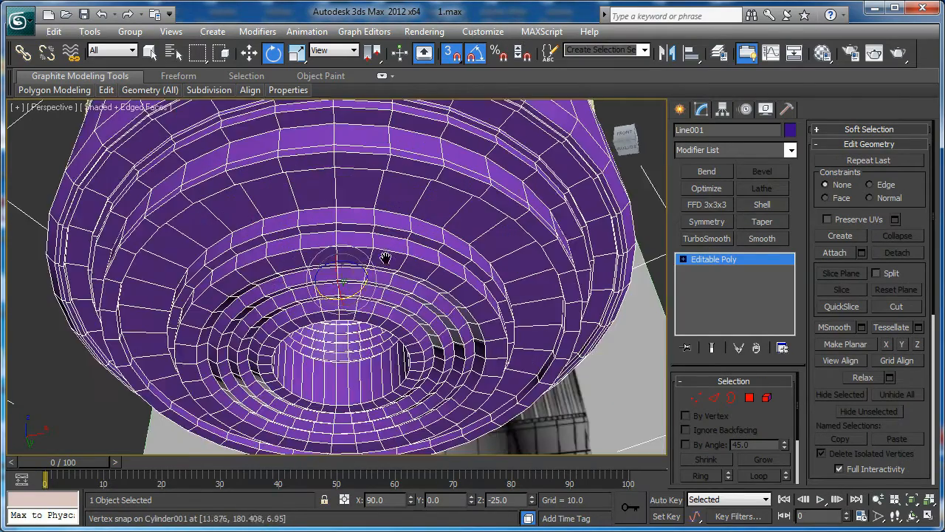
{"action": "middle_click_drag", "start_coordinate": [380, 221], "coordinate": [398, 247], "text": "alt"}
{"action": "key", "text": "4"}
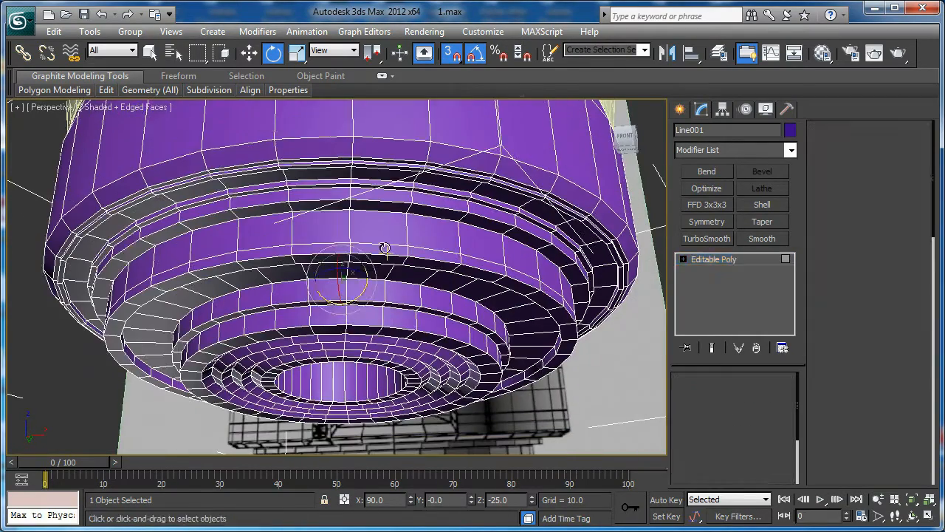
{"action": "left_click", "coordinate": [379, 248]}
{"action": "left_click", "coordinate": [338, 258], "text": "shift"}
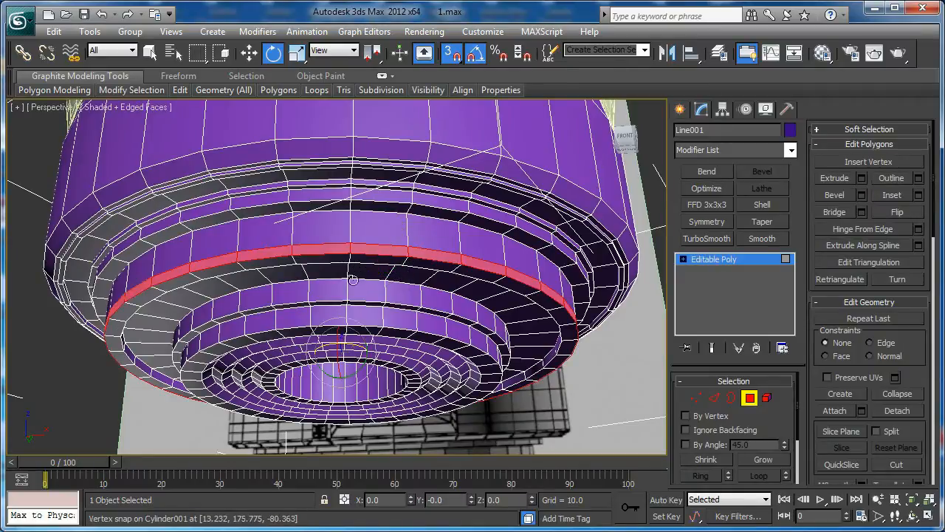
Check the EF-S Mount photo in Windows Photo Viewer, then reduce the ring selection to four adjacent polygons in 3ds Max's Front view
{"action": "key", "text": "alt+Tab"}
{"action": "scroll", "coordinate": [340, 273], "scroll_direction": "up", "scroll_amount": 1}
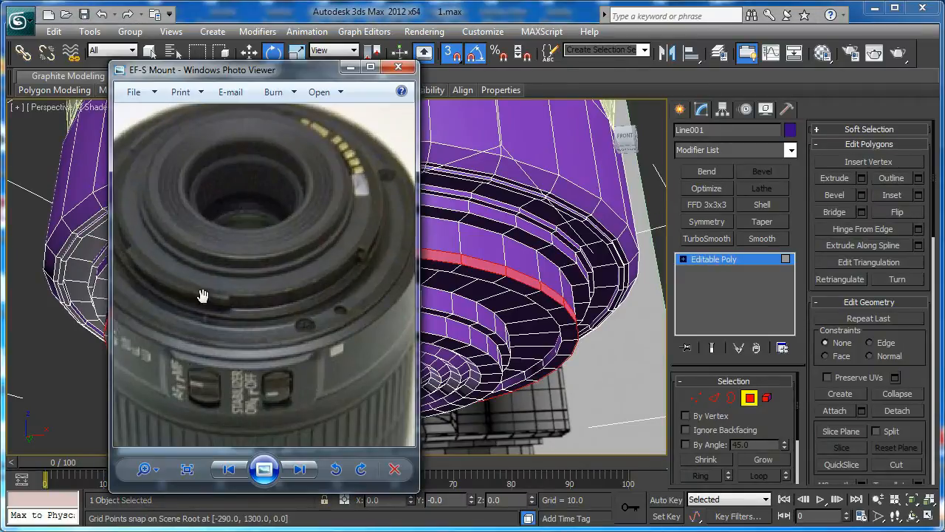
{"action": "left_click_drag", "start_coordinate": [210, 131], "coordinate": [216, 168]}
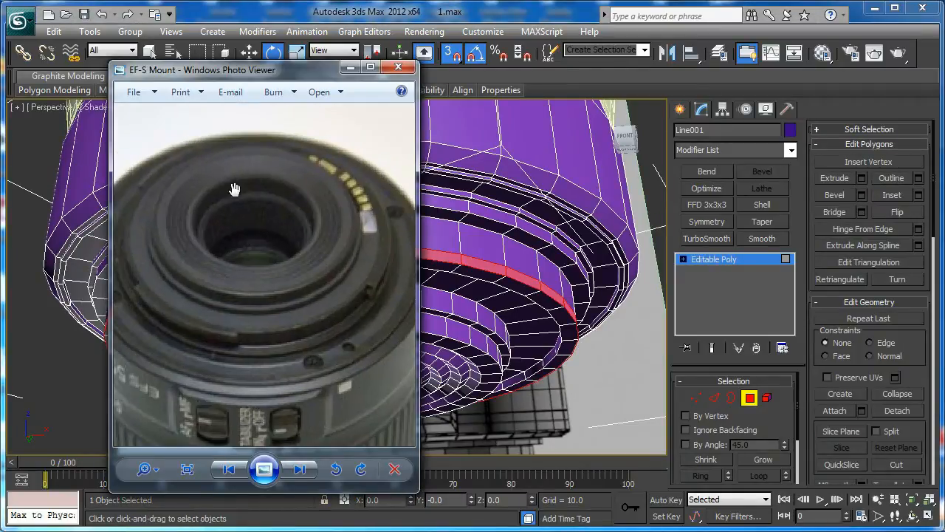
{"action": "key", "text": "alt+Tab"}
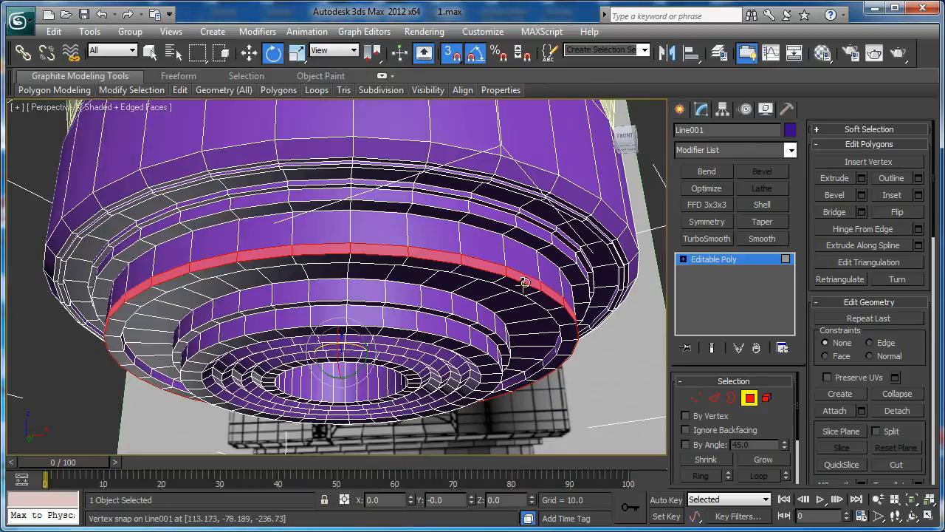
{"action": "key", "text": "f"}
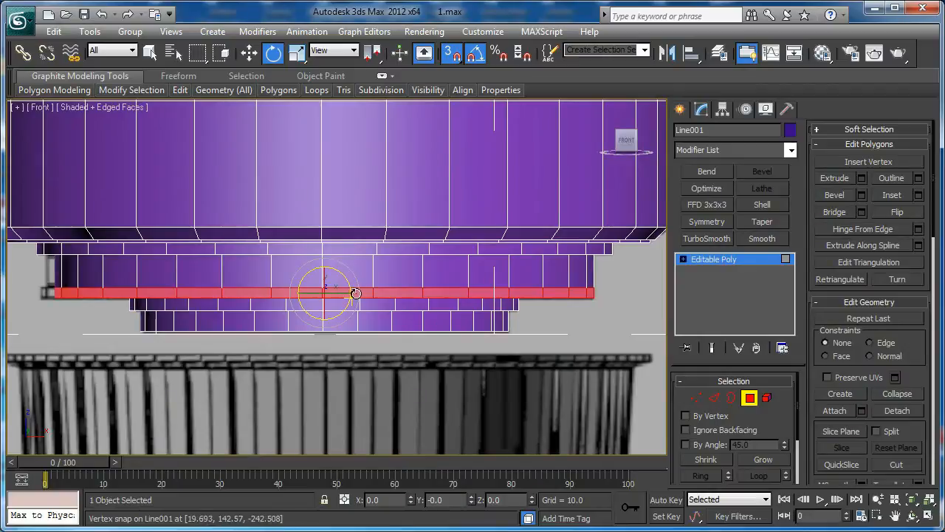
{"action": "left_click_drag", "start_coordinate": [356, 293], "coordinate": [517, 296]}
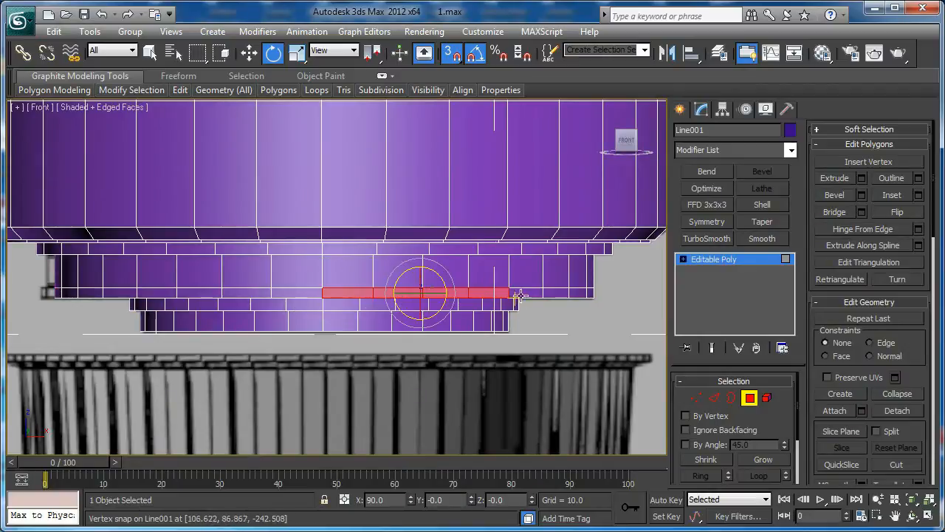
Add two more groups of adjacent polygons to the selection, spaced around the same narrow band
{"action": "key", "text": "w"}
{"action": "key", "text": "p"}
{"action": "middle_click_drag", "start_coordinate": [518, 285], "coordinate": [342, 273], "text": "alt"}
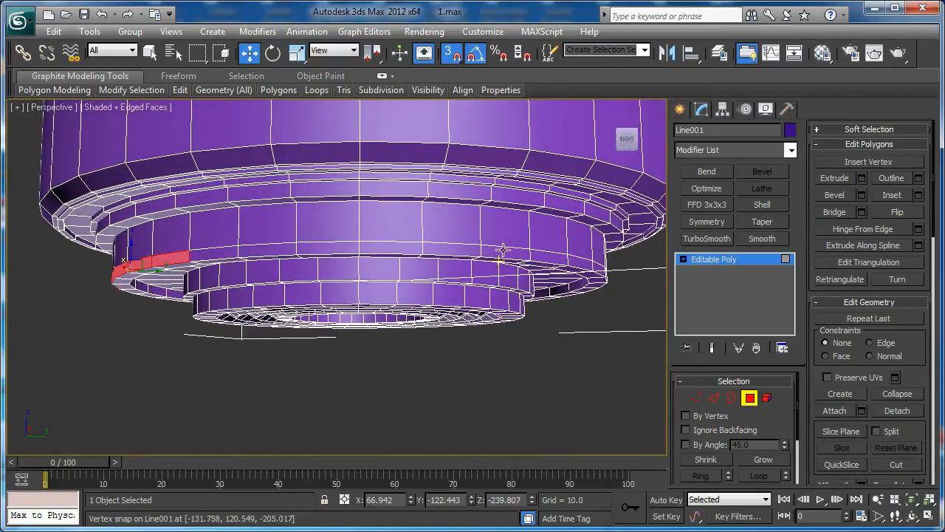
{"action": "middle_click_drag", "start_coordinate": [591, 264], "coordinate": [339, 257], "text": "alt"}
{"action": "key", "text": "z"}
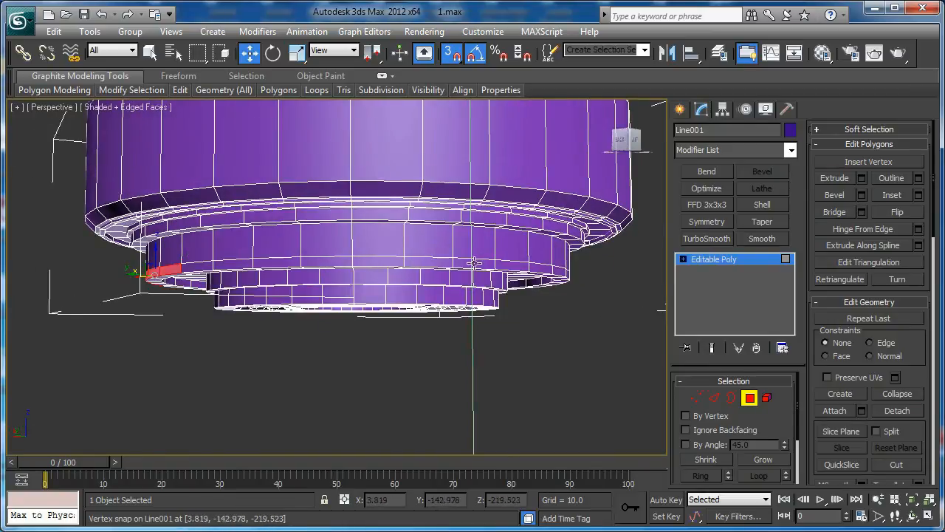
{"action": "middle_click_drag", "start_coordinate": [557, 274], "coordinate": [337, 237], "text": "alt"}
{"action": "middle_click_drag", "start_coordinate": [321, 205], "coordinate": [338, 118], "text": "alt"}
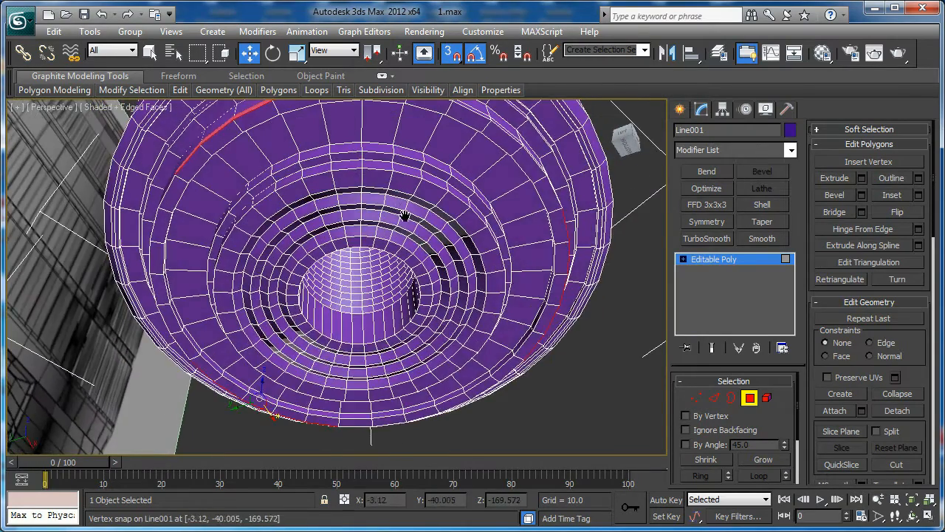
In Bottom view, start extruding the three selected polygon groups and switch the extrusion type from Group to Local Normal
{"action": "scroll", "coordinate": [406, 198], "scroll_direction": "down", "scroll_amount": 2}
{"action": "middle_click_drag", "start_coordinate": [406, 198], "coordinate": [405, 219]}
{"action": "key", "text": "b"}
{"action": "scroll", "coordinate": [491, 232], "scroll_direction": "down", "scroll_amount": 2}
{"action": "middle_click_drag", "start_coordinate": [491, 233], "coordinate": [421, 323]}
{"action": "scroll", "coordinate": [432, 325], "scroll_direction": "up", "scroll_amount": 5}
{"action": "scroll", "coordinate": [432, 325], "scroll_direction": "up", "scroll_amount": 2}
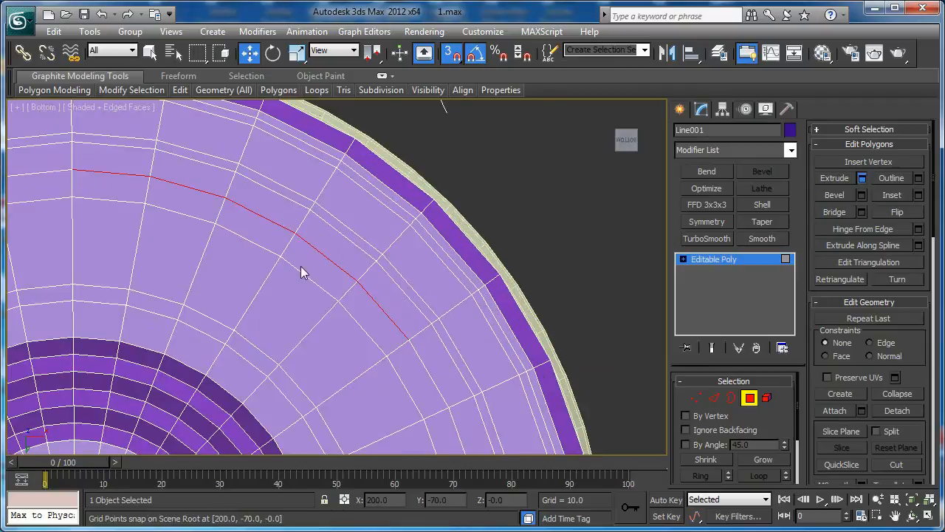
{"action": "middle_click_drag", "start_coordinate": [291, 229], "coordinate": [185, 164]}
{"action": "scroll", "coordinate": [222, 270], "scroll_direction": "up", "scroll_amount": 5}
{"action": "middle_click_drag", "start_coordinate": [223, 258], "coordinate": [243, 310]}
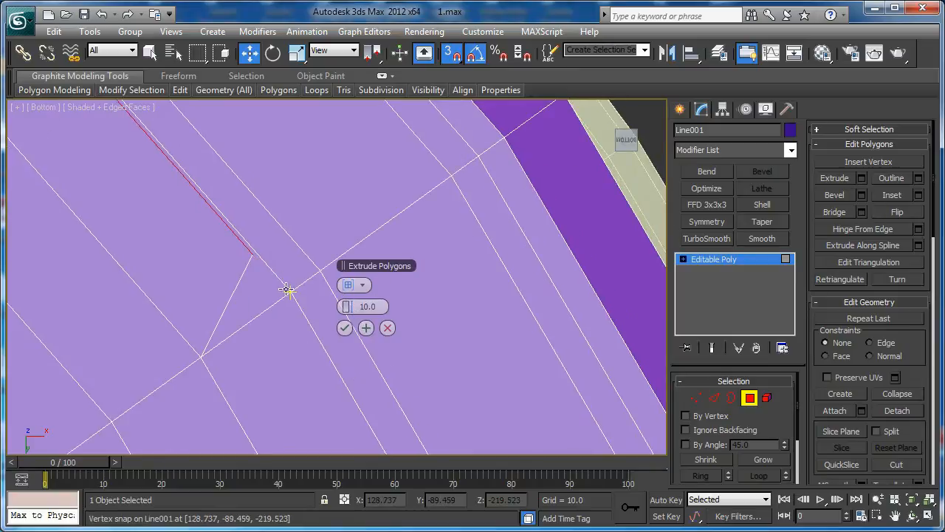
{"action": "scroll", "coordinate": [289, 272], "scroll_direction": "up", "scroll_amount": 2}
{"action": "left_click", "coordinate": [363, 288]}
{"action": "left_click", "coordinate": [384, 313]}
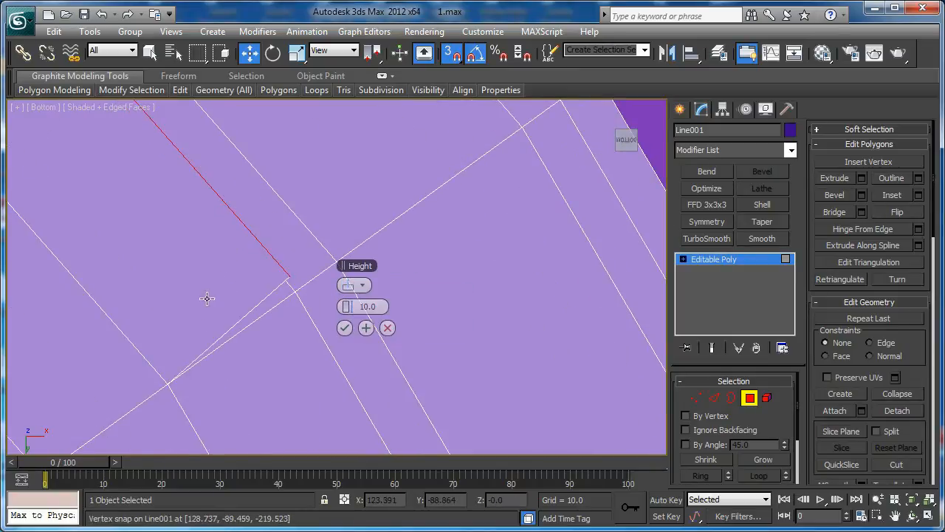
Set the extrusion height to 9.673 so the tabs nearly meet the adjacent edge loop, and apply the extrusion
{"action": "scroll", "coordinate": [208, 300], "scroll_direction": "up", "scroll_amount": 2}
{"action": "middle_click_drag", "start_coordinate": [208, 301], "coordinate": [139, 249]}
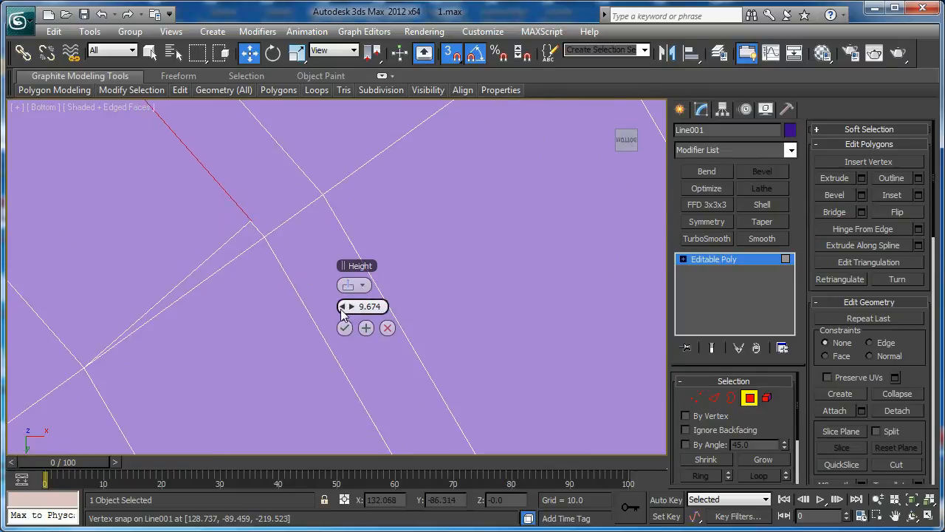
{"action": "middle_click_drag", "start_coordinate": [266, 254], "coordinate": [266, 298]}
{"action": "scroll", "coordinate": [266, 298], "scroll_direction": "up", "scroll_amount": 2}
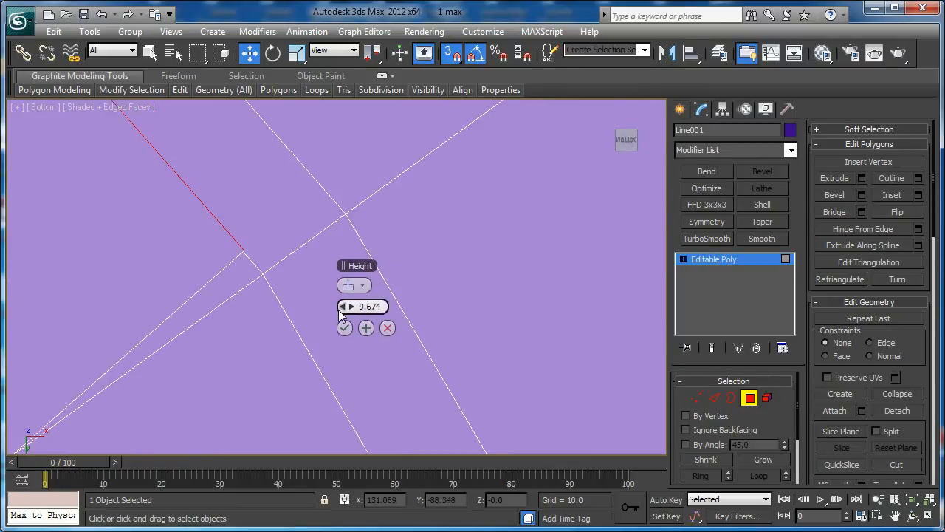
{"action": "mouse_move", "coordinate": [339, 308]}
{"action": "left_mouse_down"}
{"action": "mouse_move", "coordinate": [352, 308]}
{"action": "mouse_move", "coordinate": [341, 309]}
{"action": "left_mouse_up"}
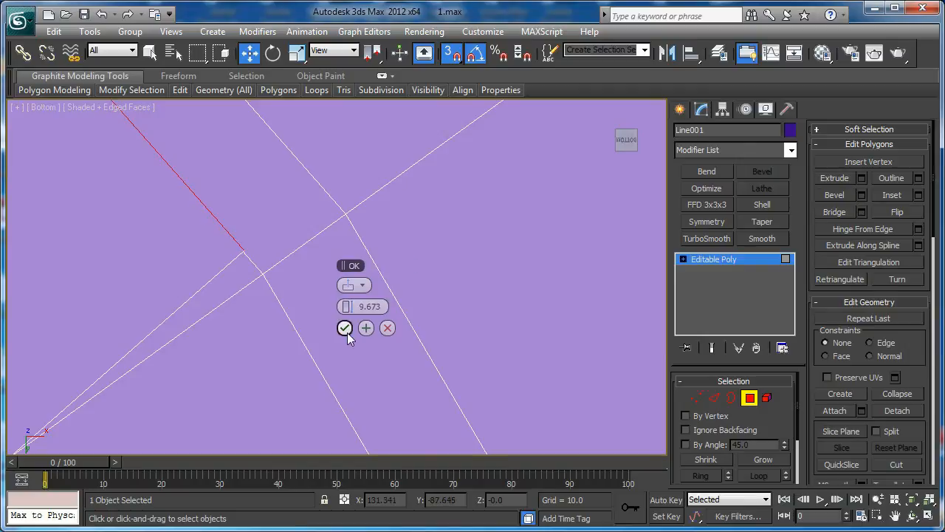
{"action": "left_click", "coordinate": [345, 332]}
Select the first tab's end corner vertices and snap them onto the neighbouring vertex of the ring in Bottom view
{"action": "middle_click_drag", "start_coordinate": [228, 286], "coordinate": [277, 283]}
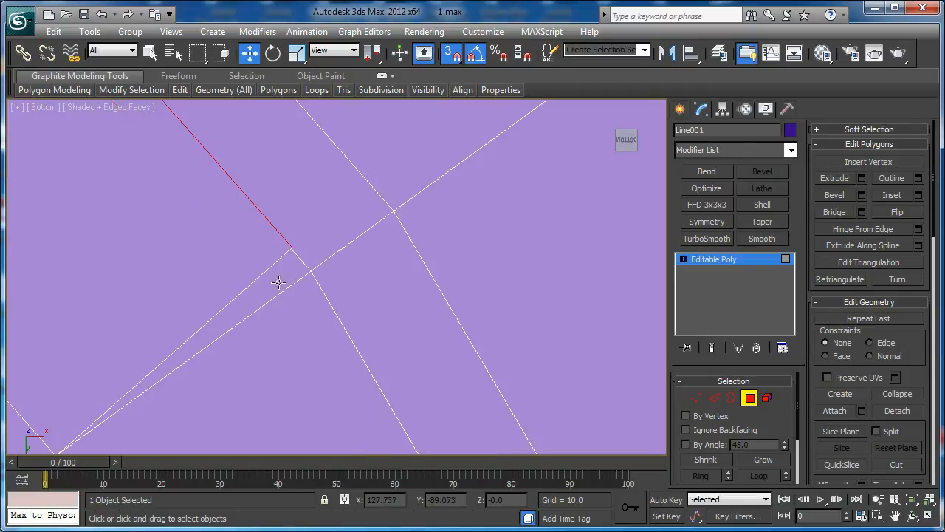
{"action": "key", "text": "1"}
{"action": "left_click", "coordinate": [293, 249]}
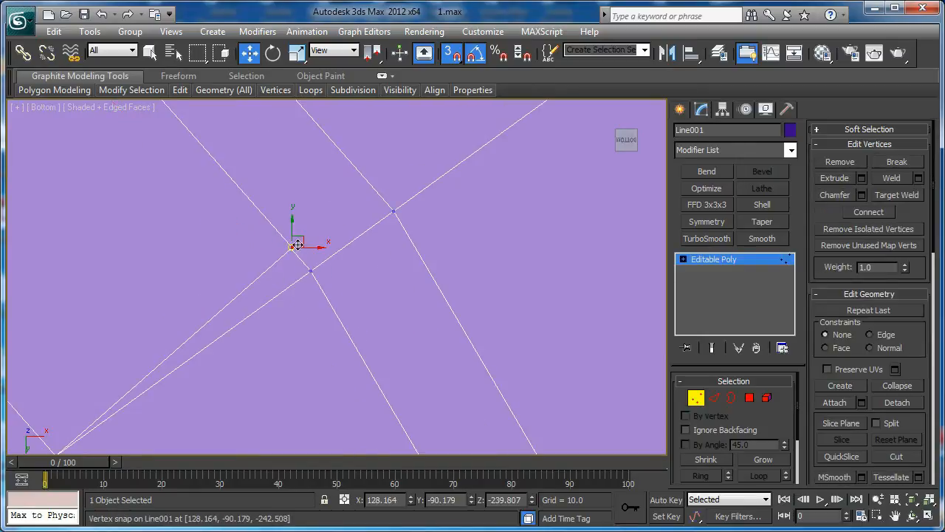
{"action": "key", "text": "p"}
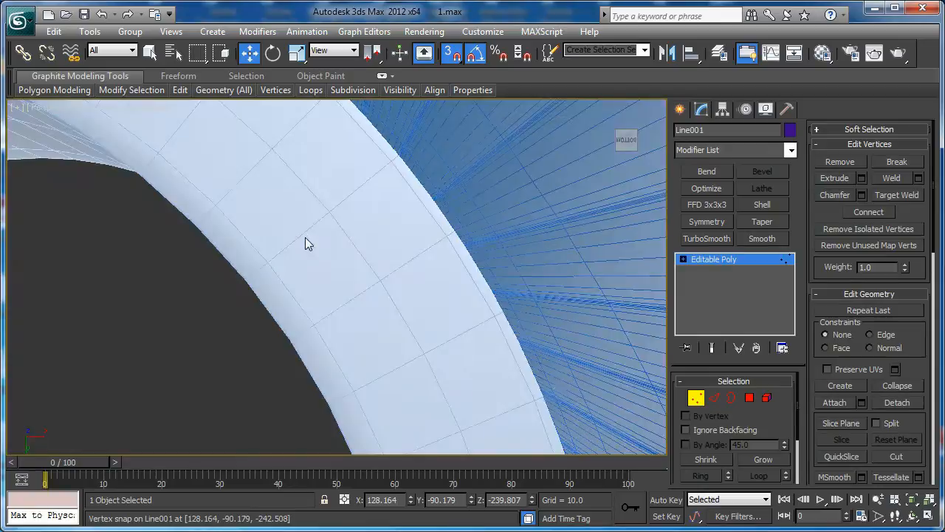
{"action": "key", "text": "z"}
{"action": "middle_click_drag", "start_coordinate": [283, 262], "coordinate": [341, 244], "text": "alt"}
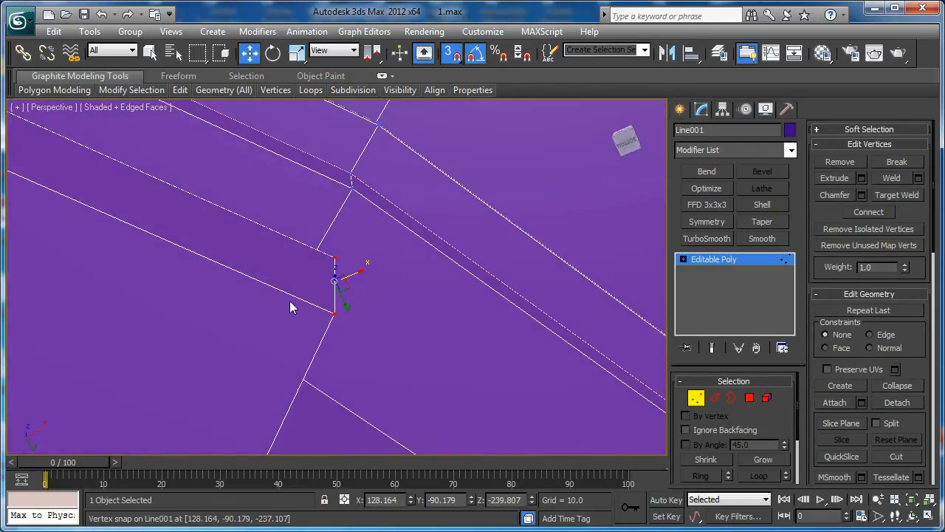
{"action": "key", "text": "b"}
{"action": "key", "text": "z"}
{"action": "scroll", "coordinate": [361, 273], "scroll_direction": "up", "scroll_amount": 6}
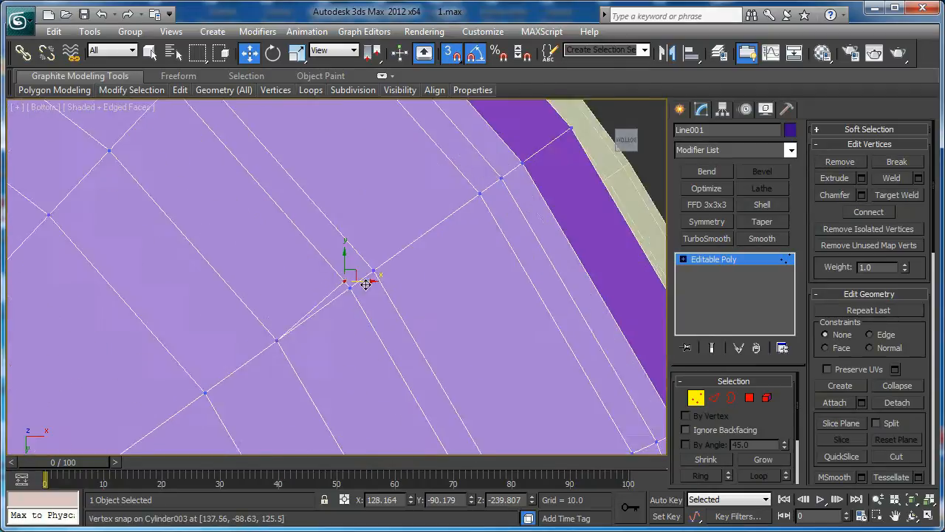
{"action": "left_click_drag", "start_coordinate": [366, 242], "coordinate": [375, 283]}
{"action": "scroll", "coordinate": [339, 267], "scroll_direction": "down", "scroll_amount": 5}
{"action": "scroll", "coordinate": [177, 200], "scroll_direction": "up", "scroll_amount": 3}
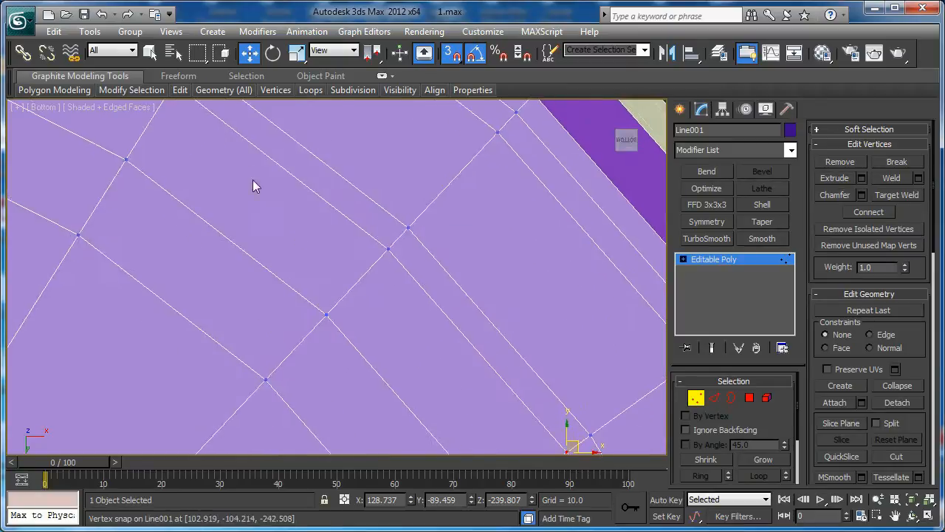
Snap the corner vertices at the first tab's other end onto the adjacent ring vertex
{"action": "scroll", "coordinate": [296, 233], "scroll_direction": "down", "scroll_amount": 3}
{"action": "scroll", "coordinate": [241, 222], "scroll_direction": "up", "scroll_amount": 2}
{"action": "middle_click_drag", "start_coordinate": [241, 222], "coordinate": [443, 303]}
{"action": "middle_click_drag", "start_coordinate": [72, 201], "coordinate": [325, 288]}
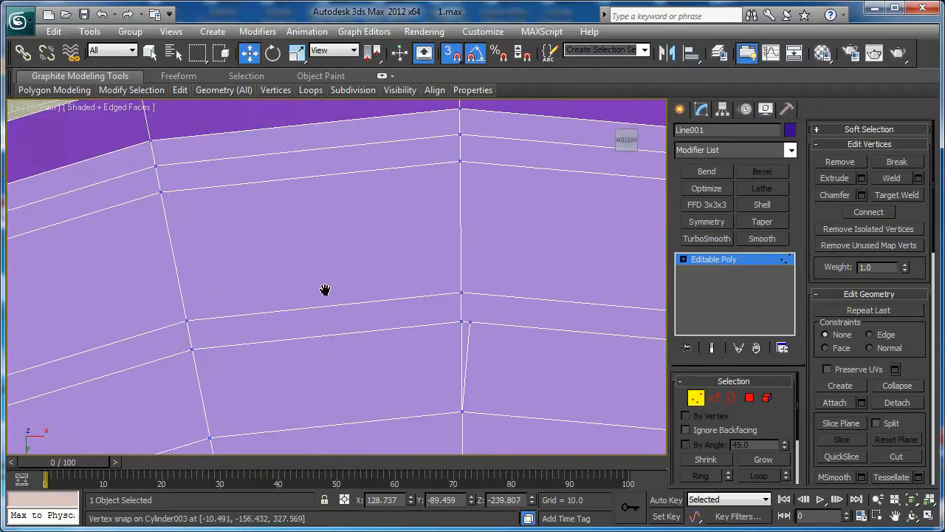
{"action": "scroll", "coordinate": [458, 317], "scroll_direction": "up", "scroll_amount": 3}
{"action": "middle_click_drag", "start_coordinate": [458, 318], "coordinate": [396, 263]}
{"action": "left_click", "coordinate": [395, 258]}
{"action": "left_click_drag", "start_coordinate": [404, 251], "coordinate": [377, 259]}
Snap the second tab's nearest end corner vertices onto the matching ring vertex
{"action": "scroll", "coordinate": [361, 274], "scroll_direction": "down", "scroll_amount": 2}
{"action": "middle_click_drag", "start_coordinate": [351, 284], "coordinate": [500, 240]}
{"action": "scroll", "coordinate": [443, 244], "scroll_direction": "down", "scroll_amount": 4}
{"action": "middle_click_drag", "start_coordinate": [340, 258], "coordinate": [512, 203]}
{"action": "middle_click_drag", "start_coordinate": [327, 333], "coordinate": [398, 179]}
{"action": "scroll", "coordinate": [353, 236], "scroll_direction": "up", "scroll_amount": 4}
{"action": "scroll", "coordinate": [346, 286], "scroll_direction": "up", "scroll_amount": 3}
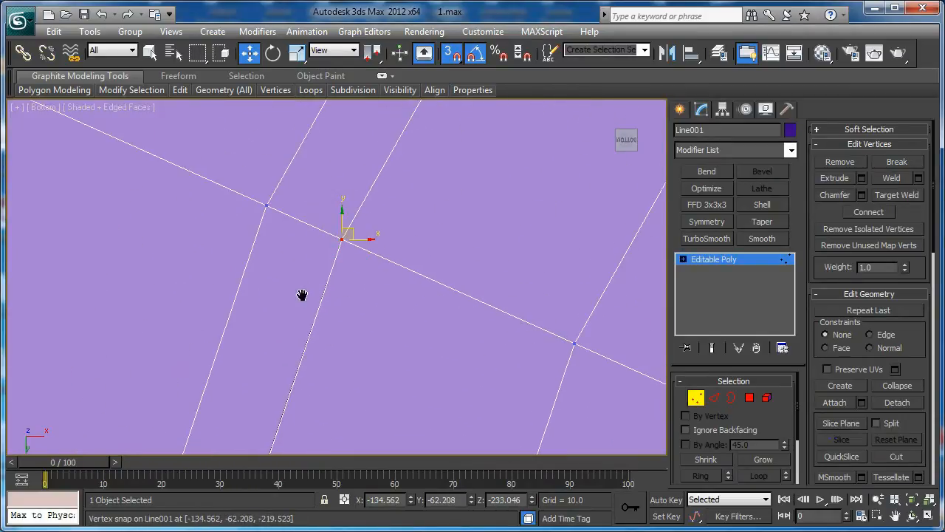
Snap the corner vertices at the second tab's far end onto the ring vertex beside them
{"action": "scroll", "coordinate": [305, 312], "scroll_direction": "down", "scroll_amount": 3}
{"action": "middle_click_drag", "start_coordinate": [310, 379], "coordinate": [388, 189]}
{"action": "middle_click_drag", "start_coordinate": [360, 369], "coordinate": [369, 203]}
{"action": "middle_click_drag", "start_coordinate": [388, 421], "coordinate": [380, 287]}
{"action": "middle_click_drag", "start_coordinate": [361, 377], "coordinate": [318, 217]}
{"action": "scroll", "coordinate": [325, 269], "scroll_direction": "up", "scroll_amount": 3}
{"action": "left_click_drag", "start_coordinate": [327, 271], "coordinate": [323, 290]}
{"action": "scroll", "coordinate": [509, 347], "scroll_direction": "down", "scroll_amount": 3}
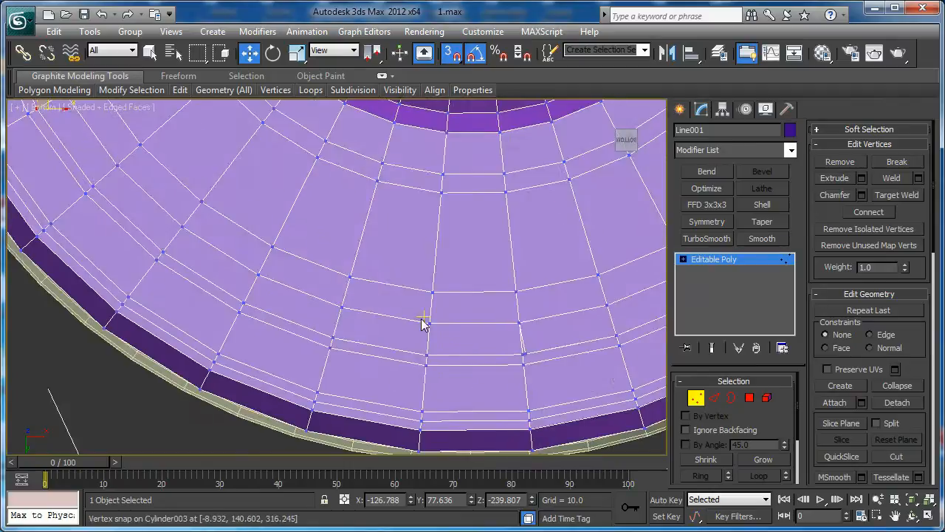
Snap the corner vertices at both ends of the third tab onto their adjacent ring vertices
{"action": "scroll", "coordinate": [249, 262], "scroll_direction": "up", "scroll_amount": 5}
{"action": "left_click_drag", "start_coordinate": [196, 286], "coordinate": [179, 288]}
{"action": "scroll", "coordinate": [318, 233], "scroll_direction": "down", "scroll_amount": 3}
{"action": "scroll", "coordinate": [328, 234], "scroll_direction": "up", "scroll_amount": 6}
{"action": "scroll", "coordinate": [480, 193], "scroll_direction": "up", "scroll_amount": 4}
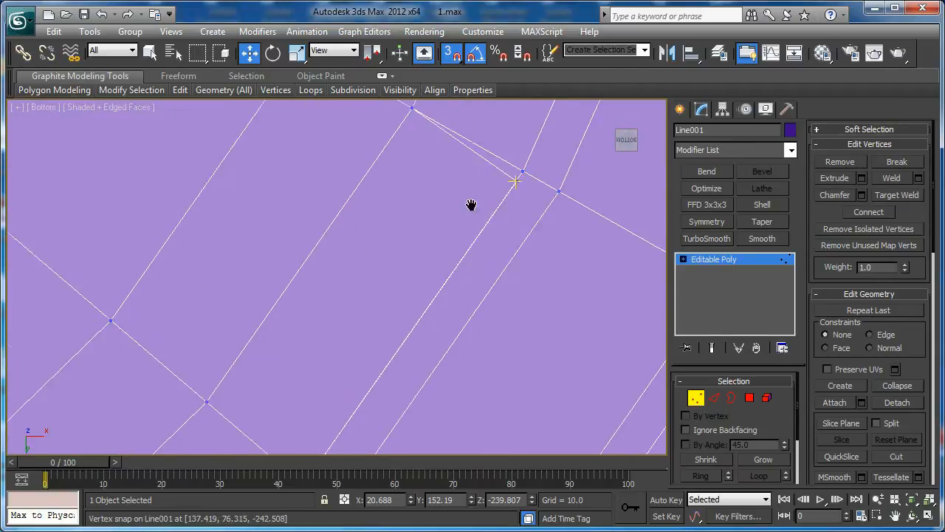
{"action": "left_click_drag", "start_coordinate": [499, 223], "coordinate": [502, 215]}
{"action": "middle_click_drag", "start_coordinate": [492, 222], "coordinate": [471, 232]}
Inspect the extruded tabs' ends up close in Perspective view, checking how their corners meet the surrounding ring
{"action": "key", "text": "p"}
{"action": "key", "text": "z"}
{"action": "scroll", "coordinate": [425, 295], "scroll_direction": "down", "scroll_amount": 3}
{"action": "middle_click_drag", "start_coordinate": [425, 295], "coordinate": [470, 220], "text": "alt"}
{"action": "scroll", "coordinate": [456, 251], "scroll_direction": "up", "scroll_amount": 3}
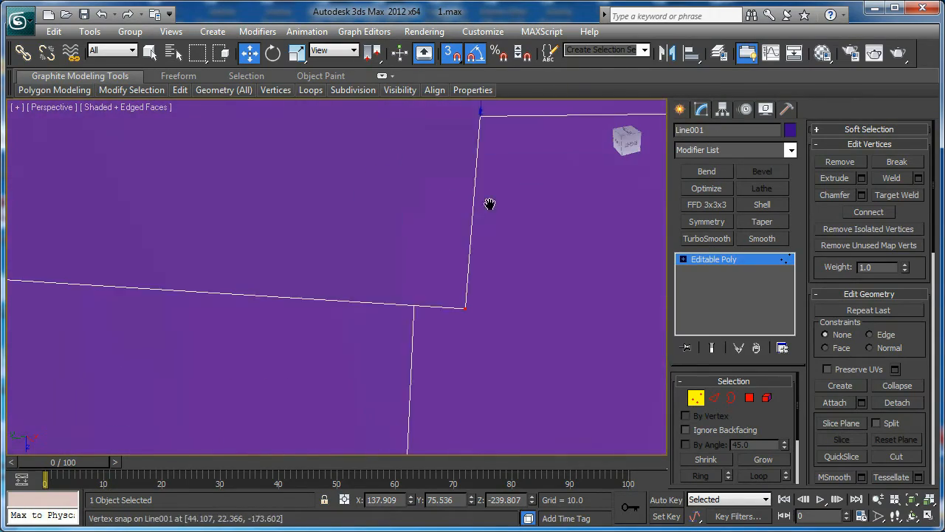
{"action": "scroll", "coordinate": [379, 246], "scroll_direction": "down", "scroll_amount": 10}
{"action": "middle_click_drag", "start_coordinate": [216, 315], "coordinate": [452, 405]}
{"action": "key", "text": "z"}
{"action": "scroll", "coordinate": [412, 198], "scroll_direction": "down", "scroll_amount": 8}
{"action": "middle_click_drag", "start_coordinate": [422, 199], "coordinate": [357, 175], "text": "alt"}
{"action": "key", "text": "4"}
{"action": "left_click", "coordinate": [337, 204]}
{"action": "key", "text": "z"}
{"action": "scroll", "coordinate": [233, 271], "scroll_direction": "down", "scroll_amount": 3}
{"action": "middle_click_drag", "start_coordinate": [232, 272], "coordinate": [239, 226], "text": "alt"}
Select the vertices along one tab's end edge and check their alignment in Bottom view, both wireframe and shaded
{"action": "key", "text": "1"}
{"action": "left_click", "coordinate": [244, 232]}
{"action": "left_click_drag", "start_coordinate": [240, 254], "coordinate": [211, 331]}
{"action": "left_click_drag", "start_coordinate": [202, 366], "coordinate": [278, 372]}
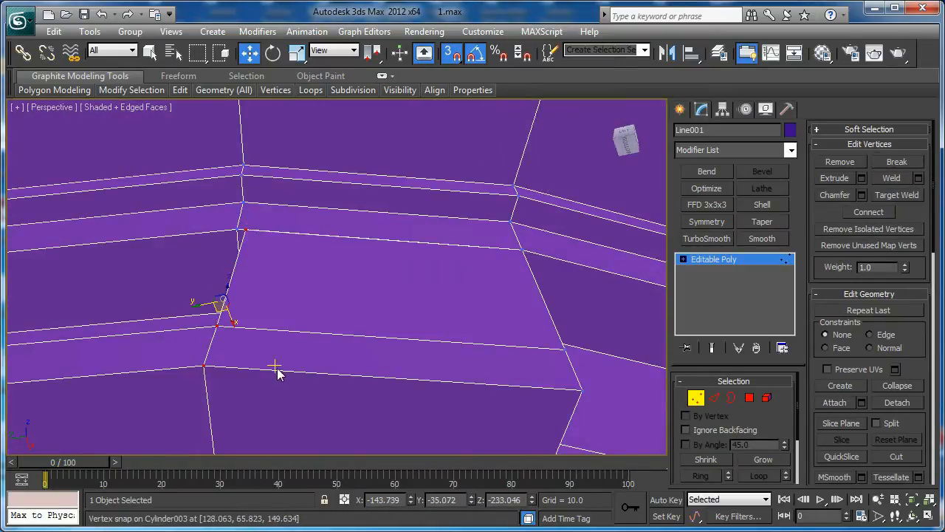
{"action": "key", "text": "b"}
{"action": "scroll", "coordinate": [395, 314], "scroll_direction": "down", "scroll_amount": 8}
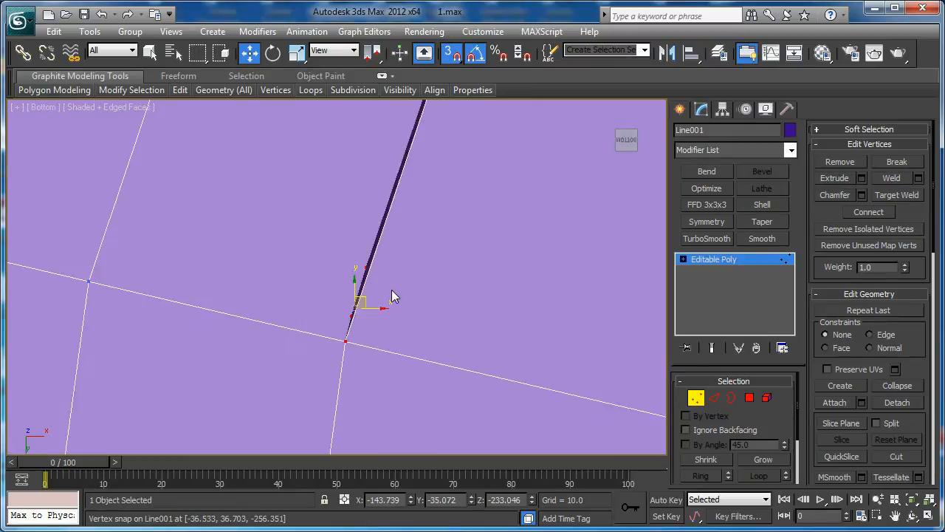
{"action": "mouse_move", "coordinate": [368, 279]}
{"action": "middle_mouse_down"}
{"action": "mouse_move", "coordinate": [375, 242]}
{"action": "mouse_move", "coordinate": [349, 242]}
{"action": "mouse_move", "coordinate": [384, 288]}
{"action": "mouse_move", "coordinate": [389, 348]}
{"action": "middle_mouse_up"}
{"action": "key", "text": "F3"}
{"action": "scroll", "coordinate": [375, 233], "scroll_direction": "up", "scroll_amount": 1}
{"action": "key", "text": "F3"}
{"action": "scroll", "coordinate": [389, 340], "scroll_direction": "down", "scroll_amount": 4}
In Perspective view, snap the misaligned vertices at the tab's end into line with its corner
{"action": "key", "text": "p"}
{"action": "key", "text": "z"}
{"action": "middle_click_drag", "start_coordinate": [399, 283], "coordinate": [317, 322], "text": "alt"}
{"action": "left_click_drag", "start_coordinate": [322, 316], "coordinate": [329, 233]}
{"action": "mouse_move", "coordinate": [329, 232]}
{"action": "middle_mouse_down", "text": "alt"}
{"action": "mouse_move", "coordinate": [380, 249]}
{"action": "mouse_move", "coordinate": [334, 222]}
{"action": "middle_mouse_up", "text": "alt"}
{"action": "left_click", "coordinate": [336, 211]}
{"action": "left_click_drag", "start_coordinate": [328, 220], "coordinate": [323, 211]}
{"action": "middle_click_drag", "start_coordinate": [324, 211], "coordinate": [338, 333], "text": "alt"}
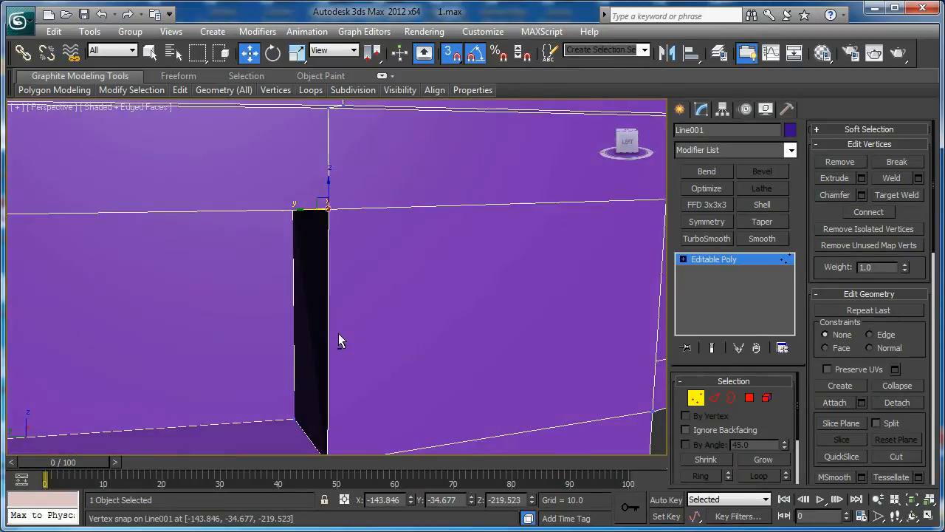
Delete the leftover narrow polygon spanning between the two corner vertices beside the tab's end
{"action": "key", "text": "4"}
{"action": "left_click", "coordinate": [381, 243]}
{"action": "middle_click_drag", "start_coordinate": [380, 243], "coordinate": [145, 263], "text": "alt"}
{"action": "middle_click_drag", "start_coordinate": [416, 266], "coordinate": [357, 236], "text": "alt"}
{"action": "left_click", "coordinate": [357, 234]}
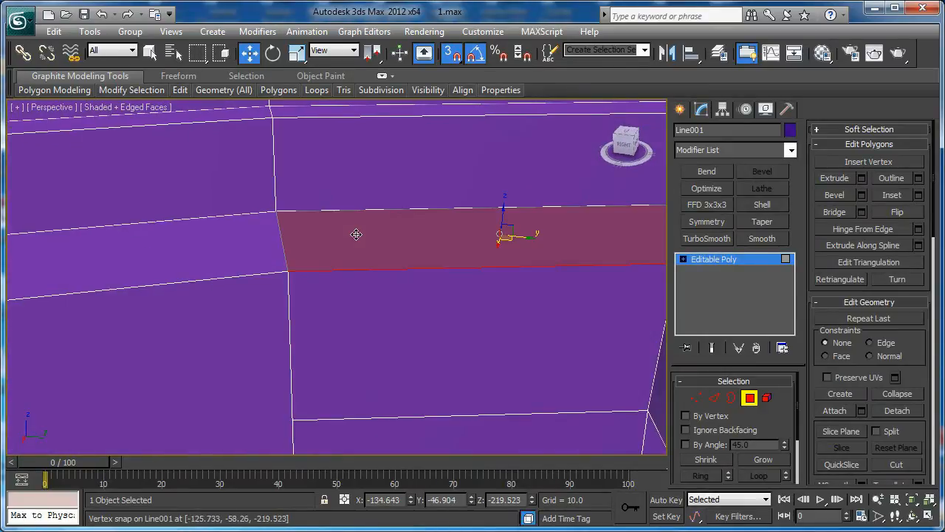
{"action": "key", "text": "Delete"}
Select the overlapping vertices at both corners of the deleted polygon's edge and weld each pair together
{"action": "key", "text": "1"}
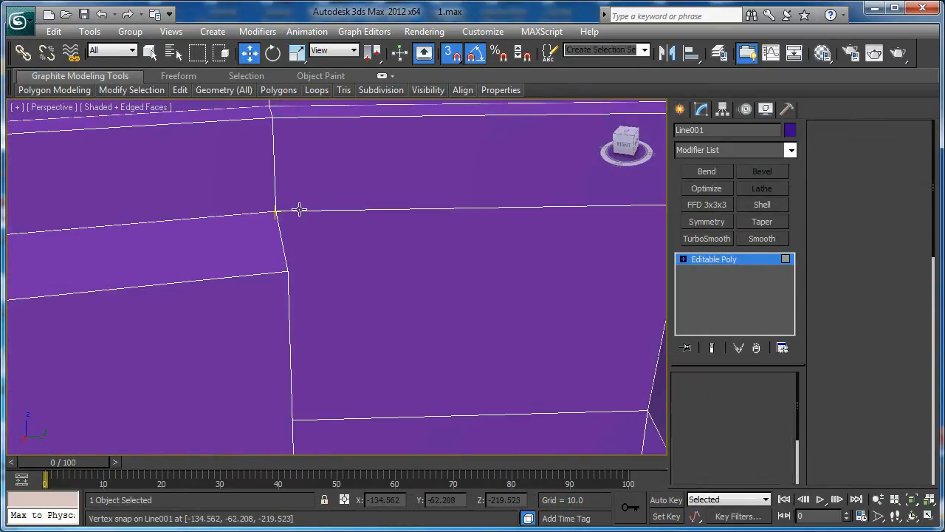
{"action": "left_click_drag", "start_coordinate": [303, 200], "coordinate": [266, 226]}
{"action": "middle_click_drag", "start_coordinate": [306, 216], "coordinate": [441, 306], "text": "alt"}
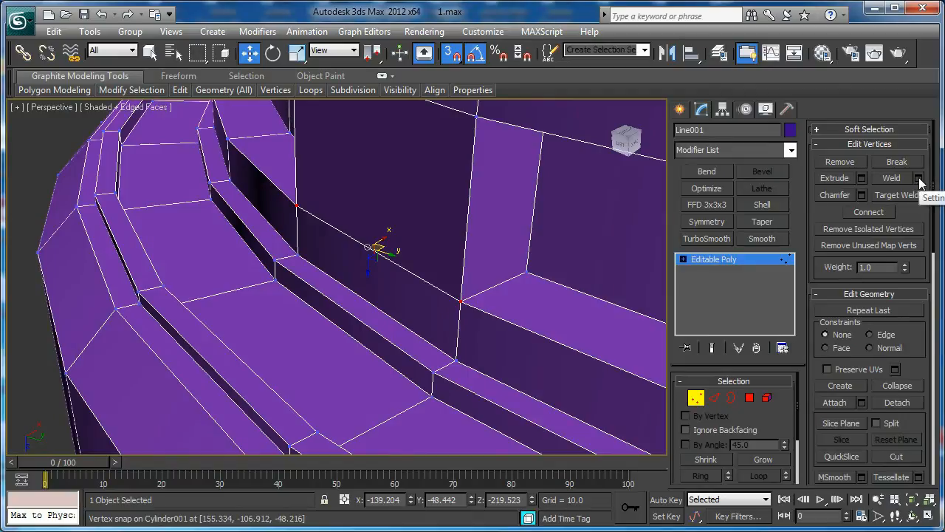
{"action": "scroll", "coordinate": [786, 389], "scroll_direction": "down", "scroll_amount": 3}
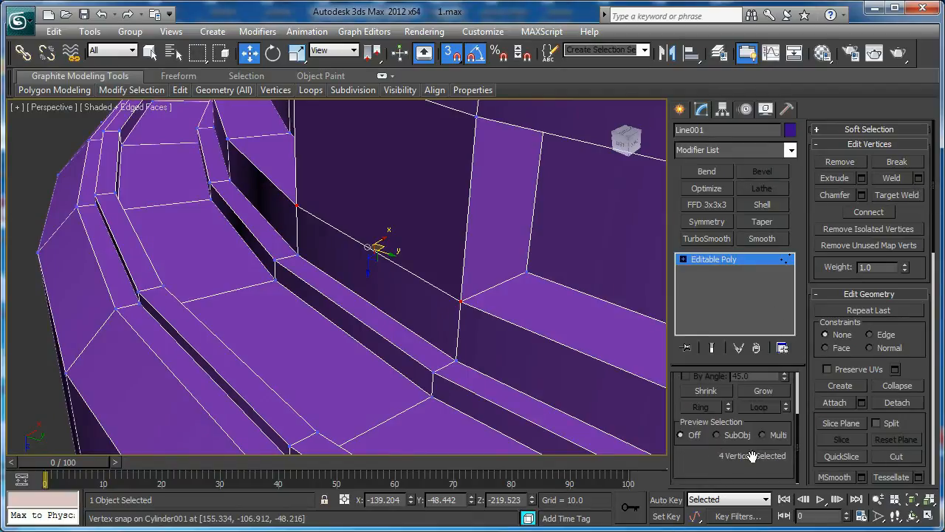
{"action": "left_click", "coordinate": [920, 178]}
{"action": "left_click", "coordinate": [349, 326]}
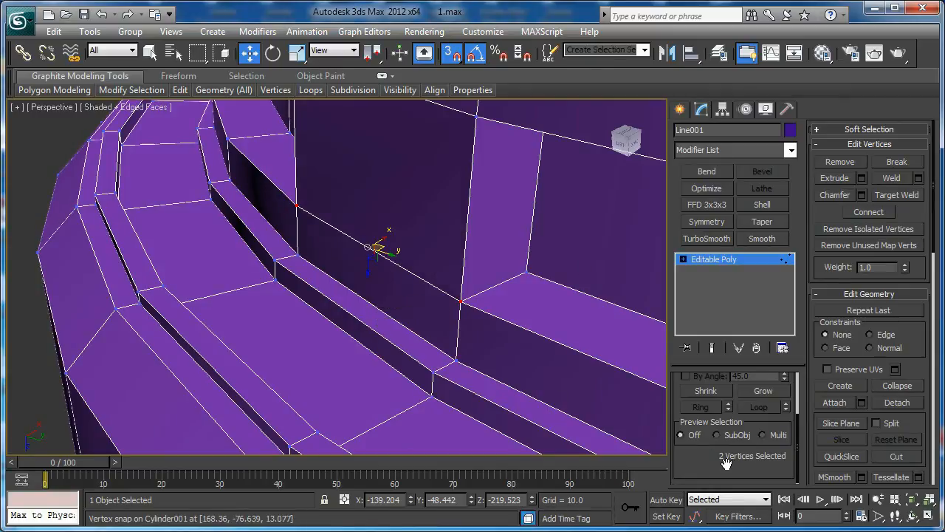
Ring-select the vertical edges of the tab walls and connect them with two segments pinched close to the wall's borders
{"action": "scroll", "coordinate": [731, 458], "scroll_direction": "up", "scroll_amount": 3}
{"action": "scroll", "coordinate": [310, 300], "scroll_direction": "down", "scroll_amount": 10}
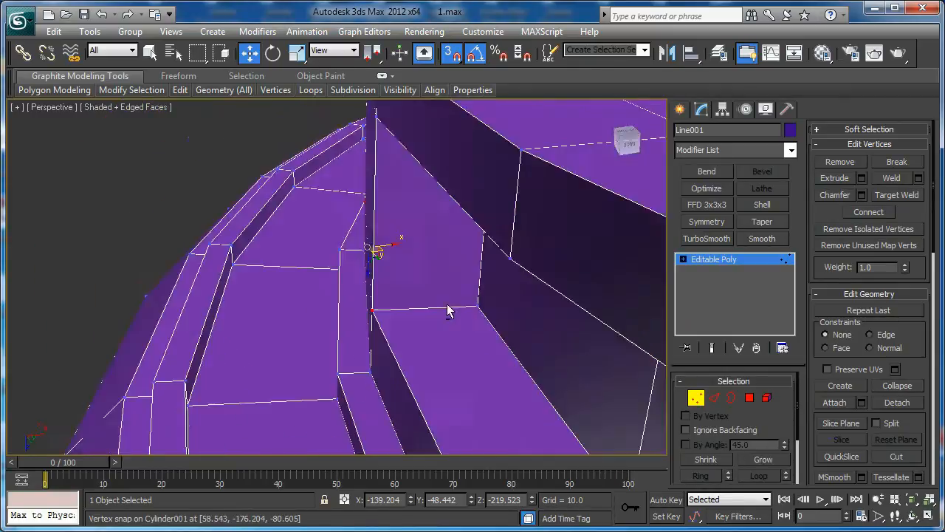
{"action": "scroll", "coordinate": [295, 298], "scroll_direction": "up", "scroll_amount": 5}
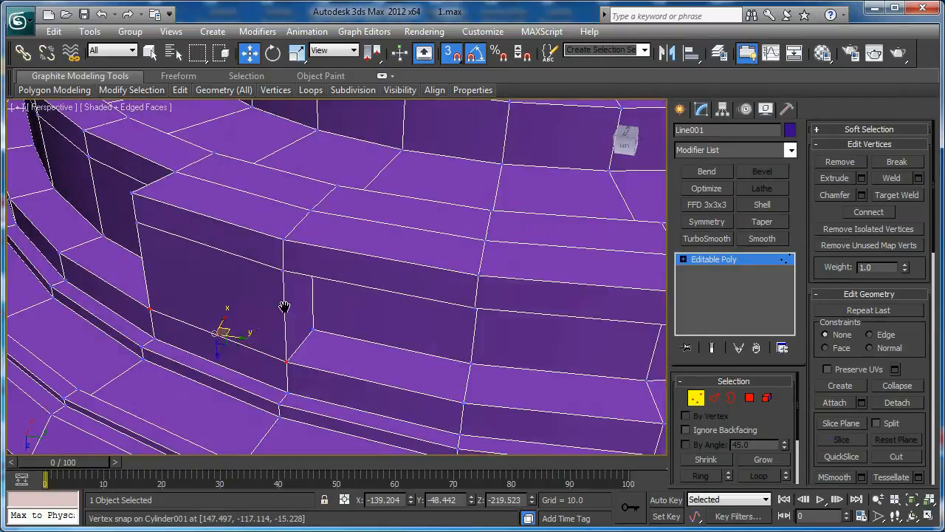
{"action": "key", "text": "2"}
{"action": "left_click", "coordinate": [279, 299]}
{"action": "key", "text": "alt+r"}
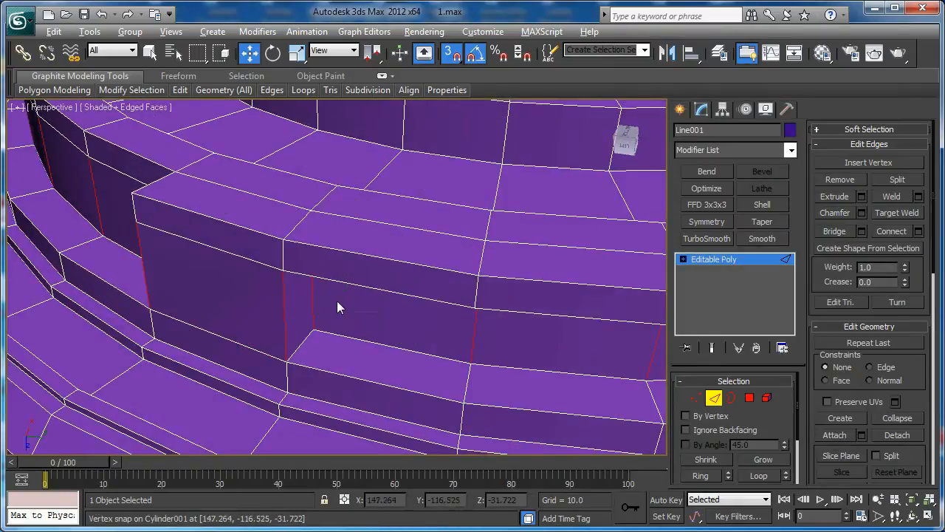
{"action": "left_click", "coordinate": [313, 285]}
{"action": "middle_click_drag", "start_coordinate": [643, 370], "coordinate": [610, 363]}
{"action": "left_click", "coordinate": [919, 231]}
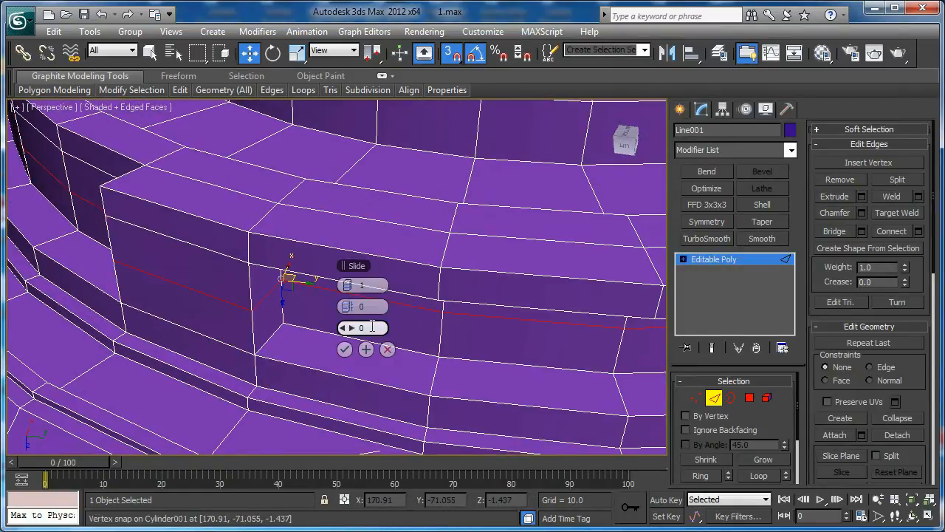
{"action": "left_click_drag", "start_coordinate": [352, 306], "coordinate": [482, 299]}
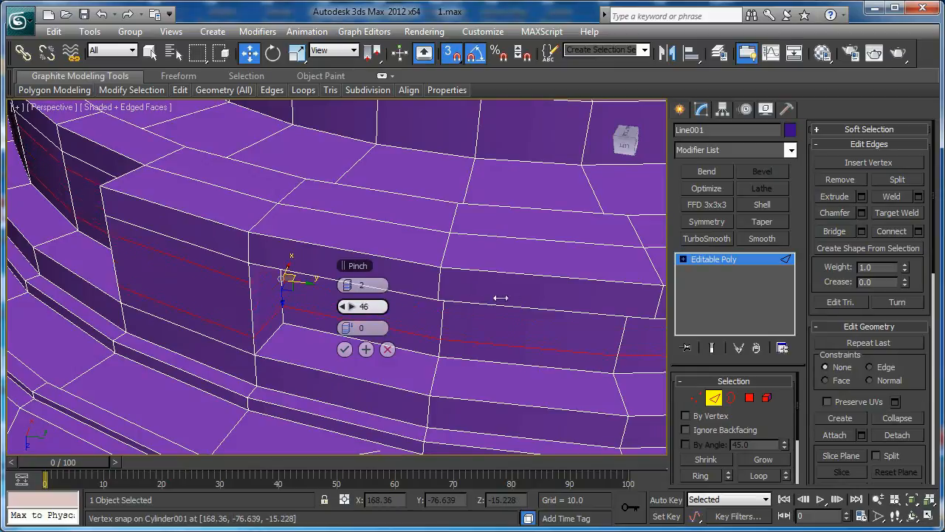
{"action": "left_click", "coordinate": [344, 350]}
Connect the upper band's edge ring with two segments at pinch 92, and the ring crossing the ledge with two segments at pinch 84
{"action": "left_click", "coordinate": [249, 249]}
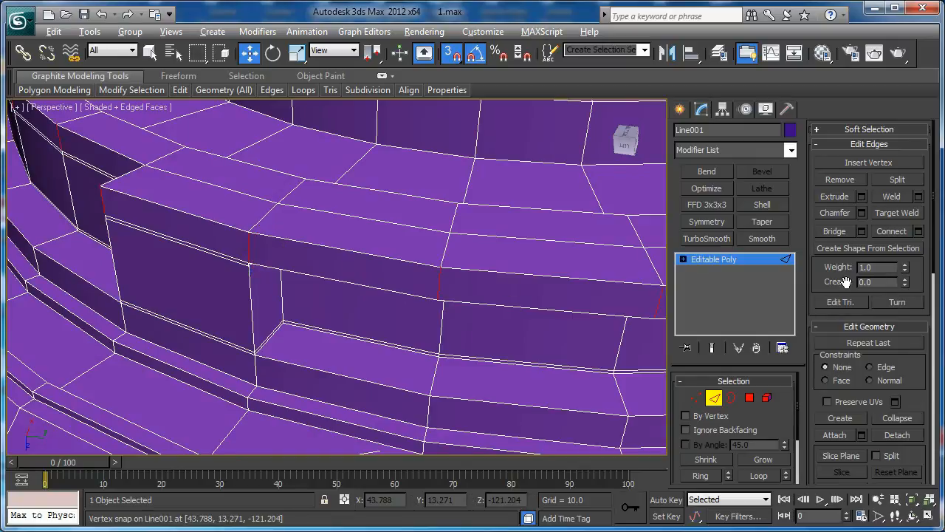
{"action": "left_click", "coordinate": [919, 231]}
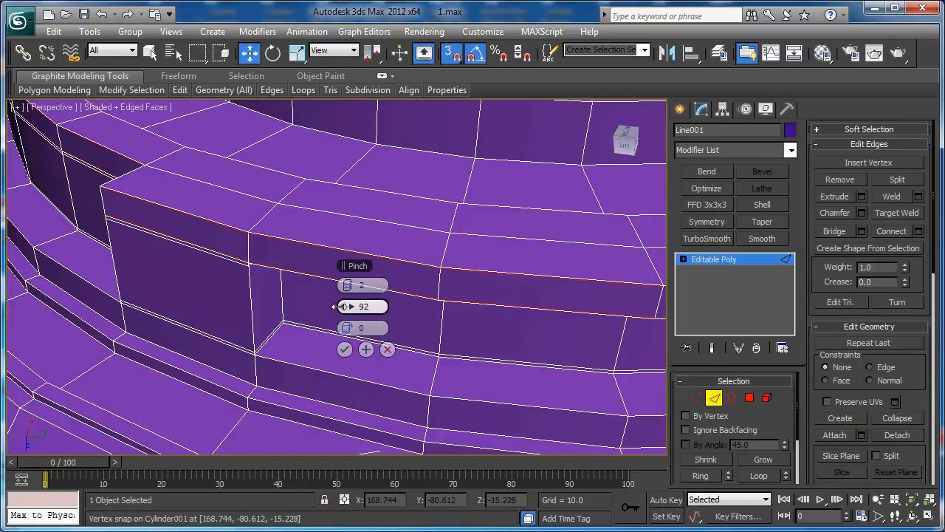
{"action": "left_click", "coordinate": [345, 349]}
{"action": "left_click", "coordinate": [267, 338]}
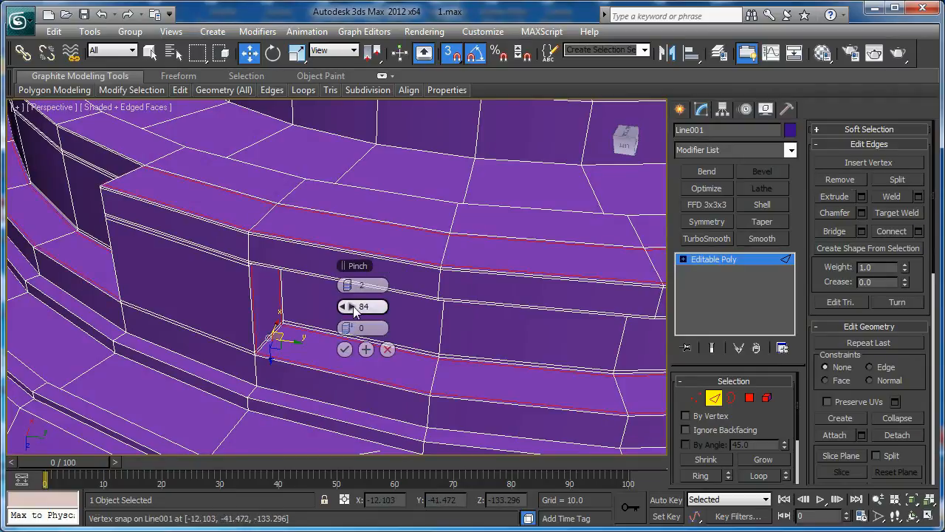
{"action": "left_click", "coordinate": [345, 349]}
Ring-select the edges crossing the rim's top face and connect them with two segments pinched close to its borders
{"action": "middle_click_drag", "start_coordinate": [316, 344], "coordinate": [257, 347], "text": "alt"}
{"action": "scroll", "coordinate": [281, 344], "scroll_direction": "down", "scroll_amount": 2}
{"action": "scroll", "coordinate": [273, 312], "scroll_direction": "up", "scroll_amount": 3}
{"action": "middle_click_drag", "start_coordinate": [345, 345], "coordinate": [334, 326]}
{"action": "left_click", "coordinate": [350, 301]}
{"action": "key", "text": "alt+r"}
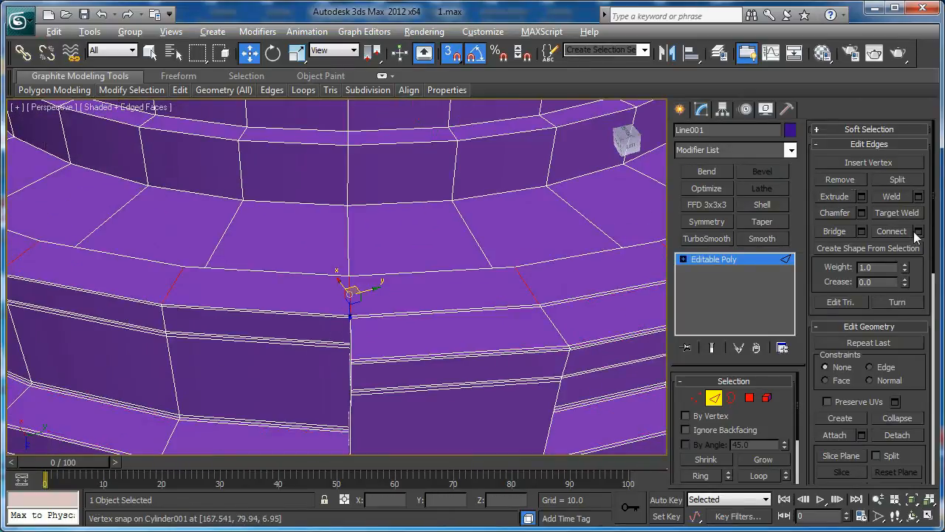
{"action": "middle_click_drag", "start_coordinate": [217, 278], "coordinate": [200, 267], "text": "alt"}
{"action": "scroll", "coordinate": [278, 264], "scroll_direction": "down", "scroll_amount": 5}
{"action": "middle_click_drag", "start_coordinate": [279, 264], "coordinate": [87, 251], "text": "alt"}
{"action": "scroll", "coordinate": [222, 278], "scroll_direction": "up", "scroll_amount": 5}
{"action": "middle_click_drag", "start_coordinate": [221, 279], "coordinate": [555, 324]}
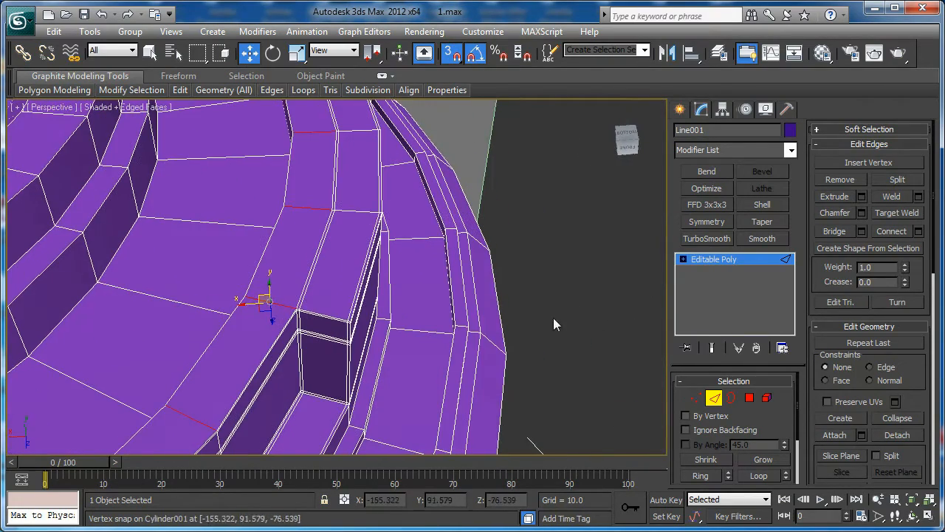
{"action": "left_click", "coordinate": [918, 231]}
{"action": "scroll", "coordinate": [259, 303], "scroll_direction": "up", "scroll_amount": 3}
{"action": "left_click", "coordinate": [345, 349]}
Add pinched pairs of supporting loops along the lower wall, the narrow ledge below it and that ledge's short riser
{"action": "middle_click_drag", "start_coordinate": [401, 399], "coordinate": [343, 185]}
{"action": "left_click", "coordinate": [299, 287]}
{"action": "scroll", "coordinate": [301, 288], "scroll_direction": "up", "scroll_amount": 5}
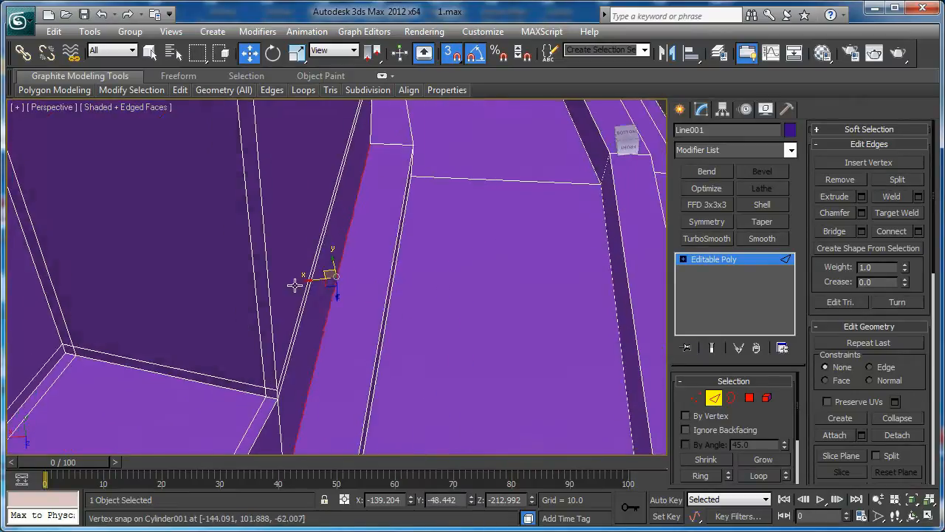
{"action": "middle_click_drag", "start_coordinate": [228, 327], "coordinate": [271, 253]}
{"action": "left_click", "coordinate": [271, 251]}
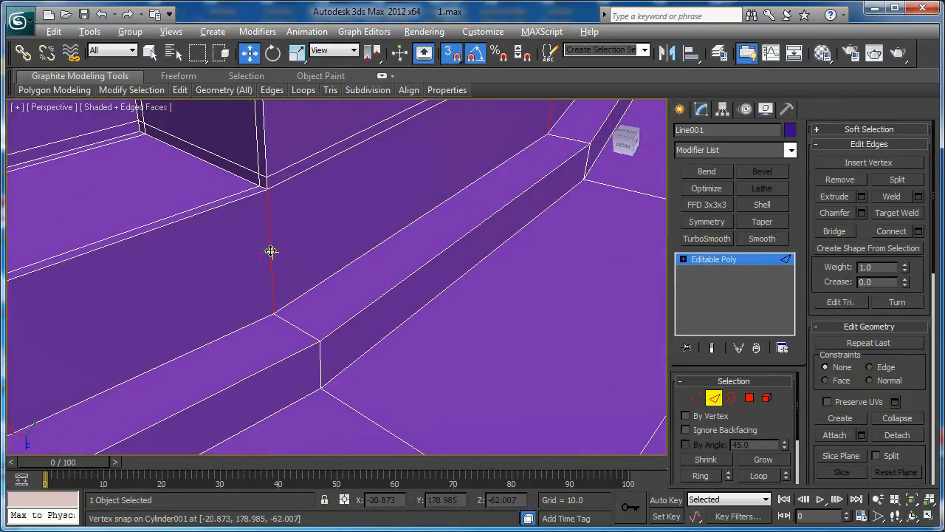
{"action": "left_click", "coordinate": [296, 328]}
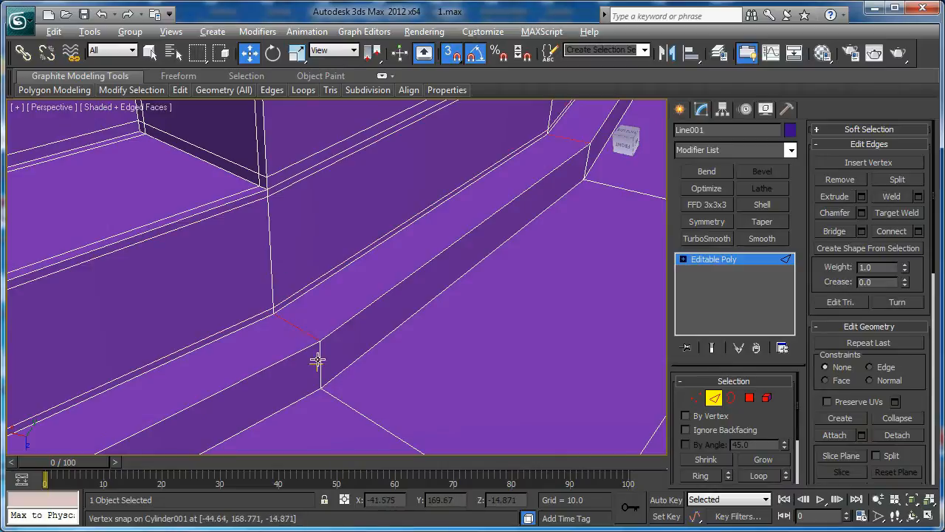
{"action": "left_click", "coordinate": [321, 356]}
{"action": "key", "text": "alt+r"}
{"action": "key", "text": "ctrl+shift+e"}
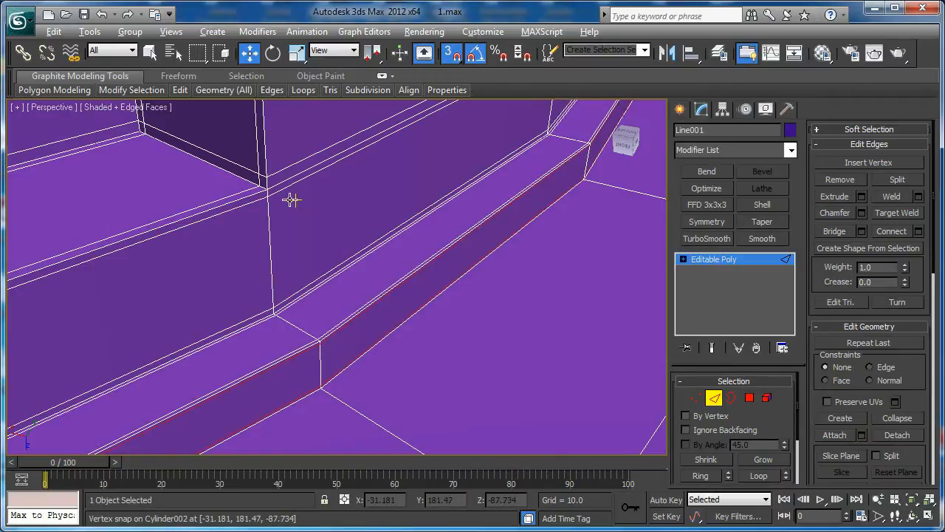
Select the closely spaced horizontal edges on both sides of the tab's lower corner and along the recessed ledge's inner border
{"action": "left_click", "coordinate": [272, 186]}
{"action": "scroll", "coordinate": [267, 181], "scroll_direction": "up", "scroll_amount": 1}
{"action": "scroll", "coordinate": [266, 185], "scroll_direction": "down", "scroll_amount": 3}
{"action": "key", "text": "F3"}
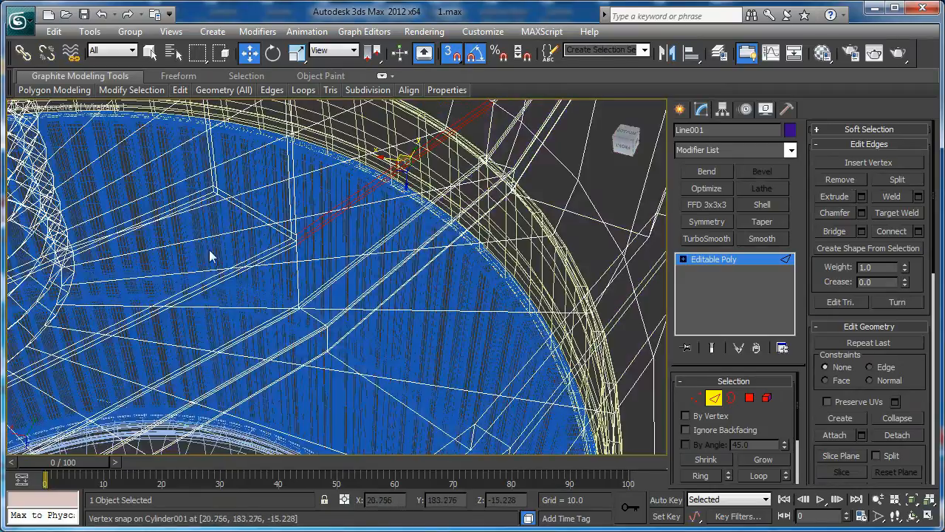
{"action": "left_click", "coordinate": [191, 286], "text": "ctrl"}
{"action": "key", "text": "F3"}
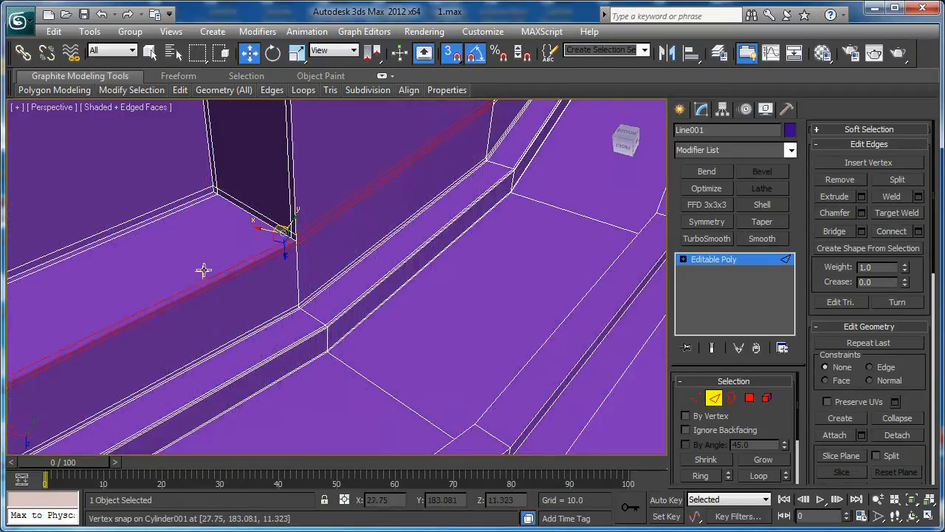
{"action": "scroll", "coordinate": [199, 274], "scroll_direction": "down", "scroll_amount": 2}
{"action": "middle_click_drag", "start_coordinate": [199, 274], "coordinate": [214, 288], "text": "alt"}
{"action": "key", "text": "F3"}
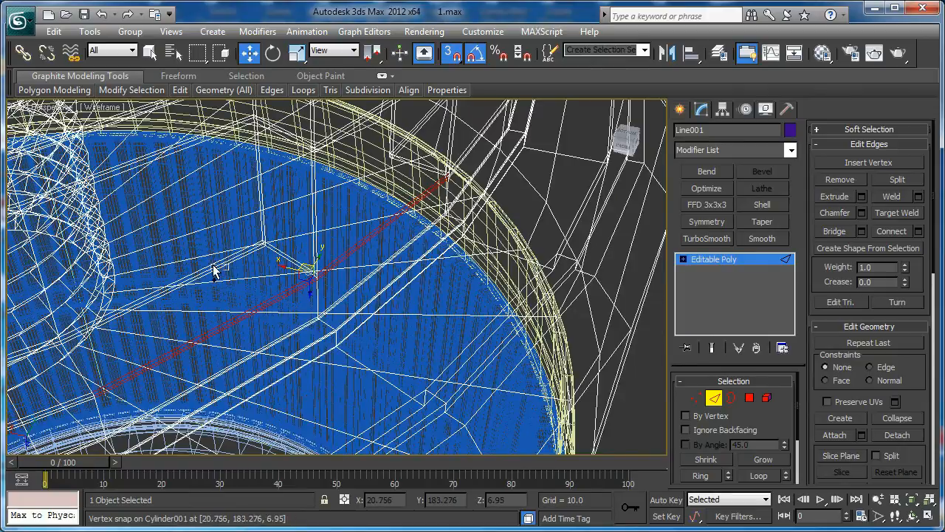
{"action": "left_click", "coordinate": [213, 267], "text": "ctrl"}
{"action": "key", "text": "F3"}
Add the closely spaced edges along the recessed wall's upper band to the selection, at both its lower and upper borders
{"action": "middle_click_drag", "start_coordinate": [270, 296], "coordinate": [275, 330], "text": "alt"}
{"action": "key", "text": "F3"}
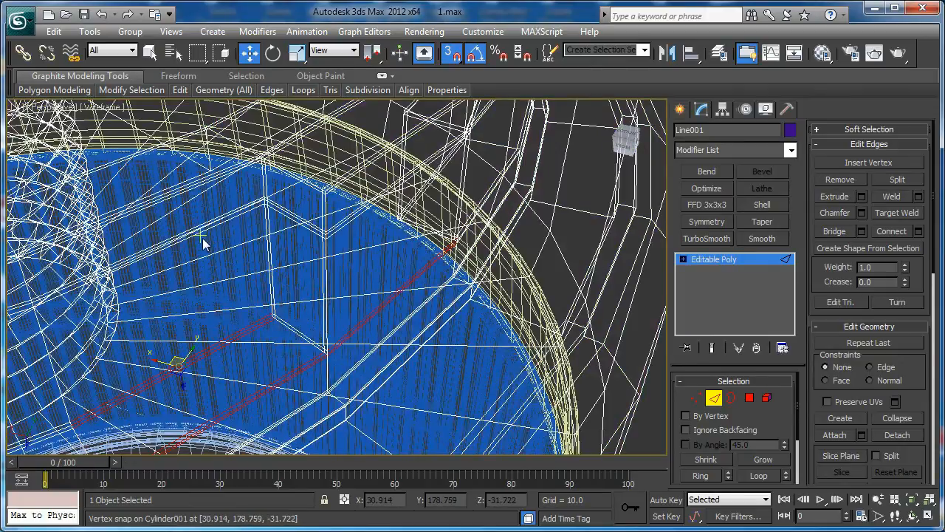
{"action": "mouse_move", "coordinate": [221, 242]}
{"action": "middle_mouse_down"}
{"action": "mouse_move", "coordinate": [230, 259]}
{"action": "mouse_move", "coordinate": [244, 246]}
{"action": "mouse_move", "coordinate": [252, 258]}
{"action": "middle_mouse_up"}
{"action": "left_click", "coordinate": [238, 247], "text": "ctrl"}
{"action": "key", "text": "F3"}
{"action": "key", "text": "F3"}
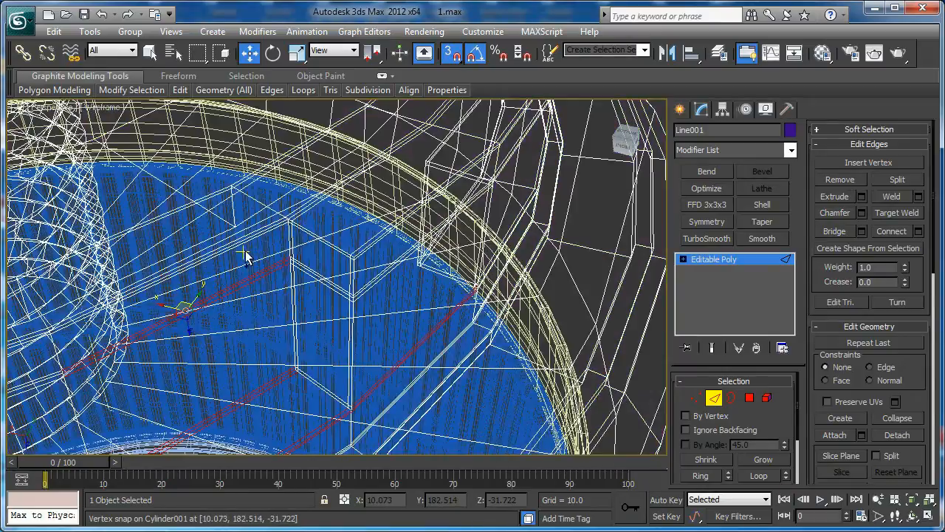
{"action": "left_click", "coordinate": [235, 246], "text": "ctrl"}
{"action": "key", "text": "F3"}
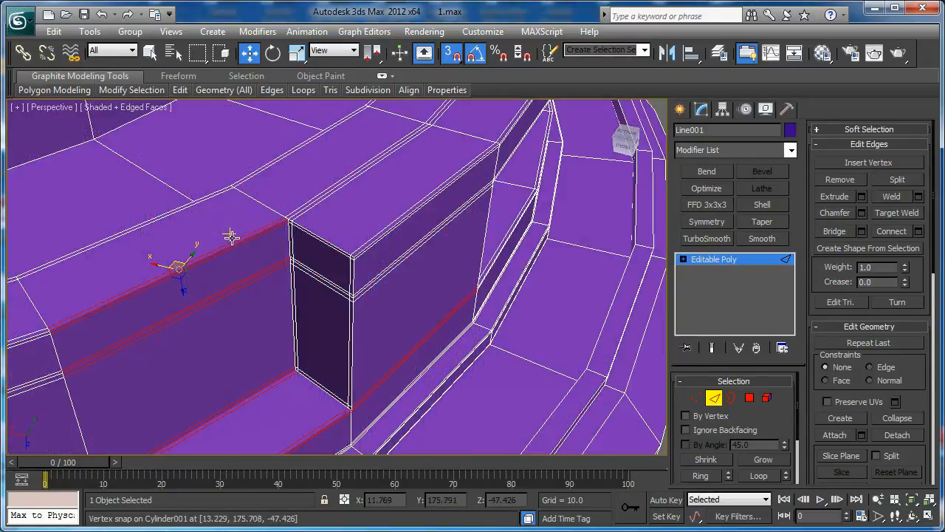
Extend the selection with the paired edges across the rim's top and along the outer face of the adjoining tab
{"action": "left_click", "coordinate": [296, 211], "text": "ctrl"}
{"action": "middle_click_drag", "start_coordinate": [298, 211], "coordinate": [376, 247], "text": "alt"}
{"action": "key", "text": "F3"}
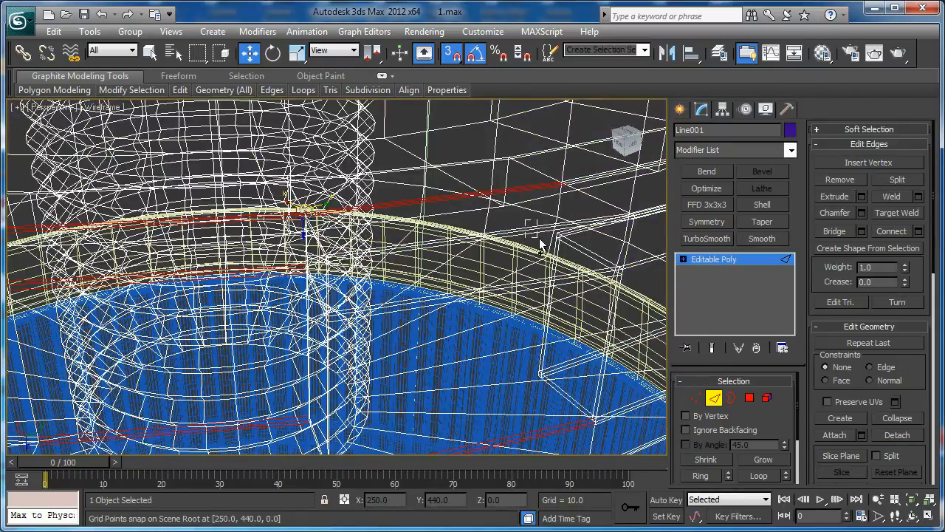
{"action": "key", "text": "F3"}
{"action": "key", "text": "F3"}
{"action": "middle_click_drag", "start_coordinate": [540, 270], "coordinate": [510, 246]}
{"action": "key", "text": "F3"}
{"action": "middle_click_drag", "start_coordinate": [402, 315], "coordinate": [385, 247]}
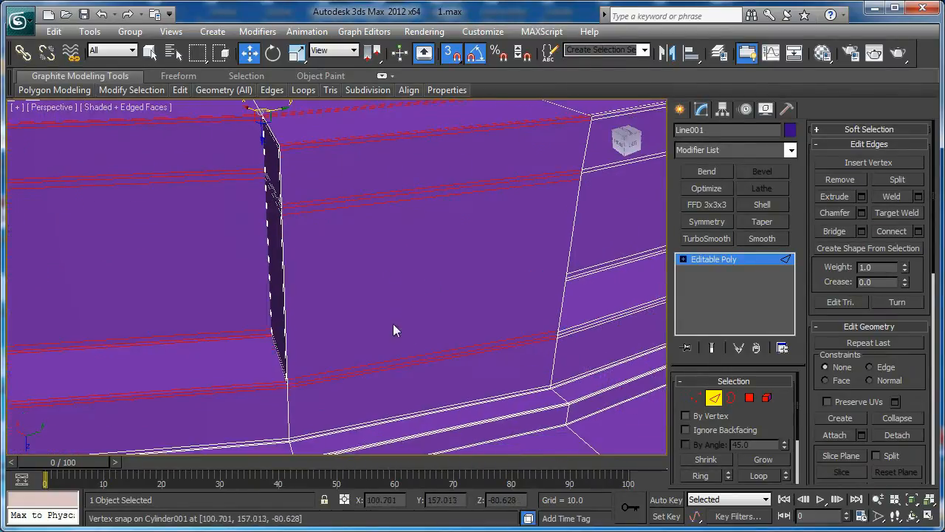
Connect the selected edges with two segments at pinch 97, including the missed edges on the lower wall beneath the tab's corner
{"action": "left_click", "coordinate": [918, 231]}
{"action": "left_click_drag", "start_coordinate": [348, 306], "coordinate": [377, 299]}
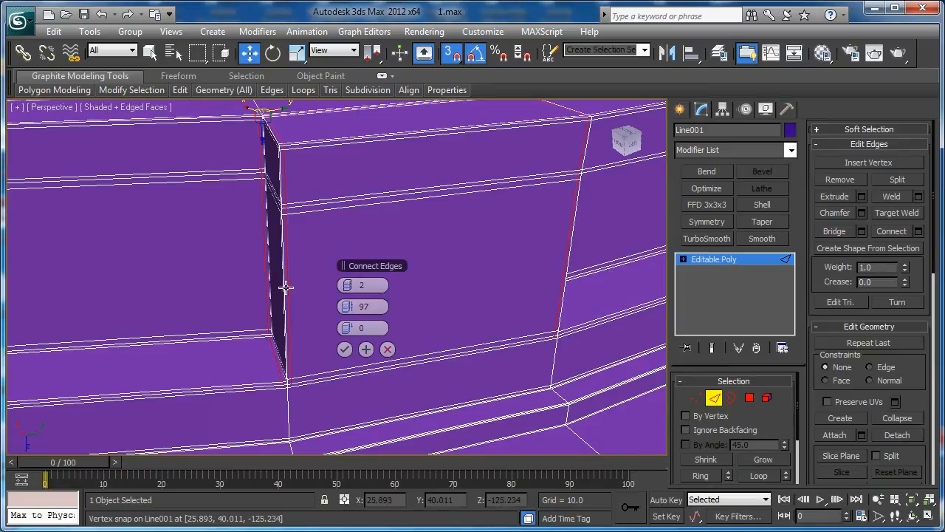
{"action": "scroll", "coordinate": [284, 296], "scroll_direction": "up", "scroll_amount": 6}
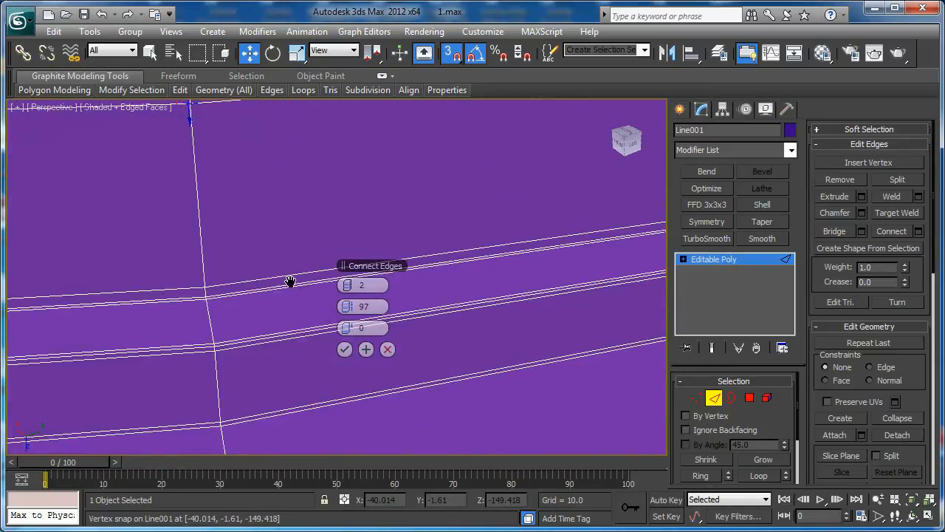
{"action": "left_click", "coordinate": [230, 283], "text": "ctrl"}
{"action": "left_click", "coordinate": [182, 288], "text": "ctrl"}
{"action": "middle_click_drag", "start_coordinate": [181, 288], "coordinate": [197, 337]}
{"action": "scroll", "coordinate": [226, 242], "scroll_direction": "down", "scroll_amount": 5}
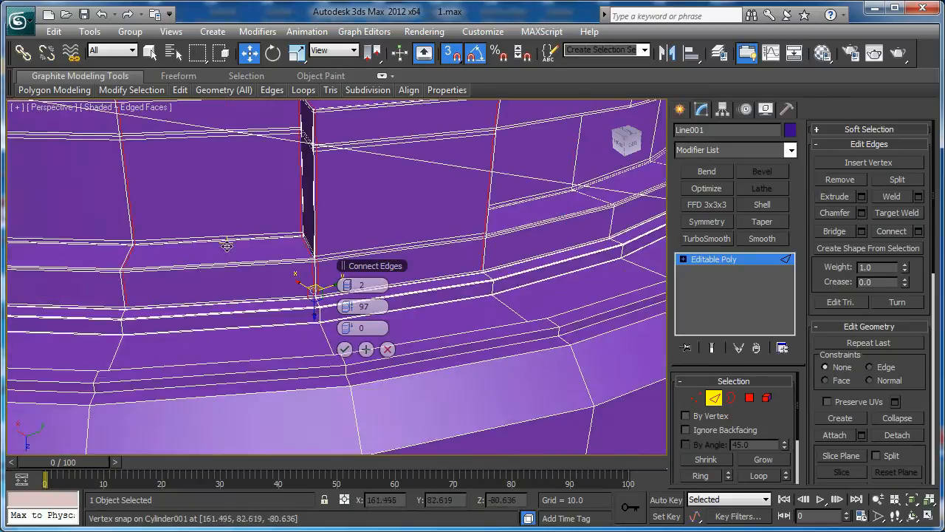
{"action": "middle_click_drag", "start_coordinate": [227, 242], "coordinate": [239, 257], "text": "alt"}
{"action": "left_click", "coordinate": [345, 349]}
Clear the edge selection, preview the mount with TurboSmooth at 2 iterations and delete the modifier again
{"action": "scroll", "coordinate": [314, 284], "scroll_direction": "down", "scroll_amount": 3}
{"action": "middle_click_drag", "start_coordinate": [313, 284], "coordinate": [316, 308], "text": "alt"}
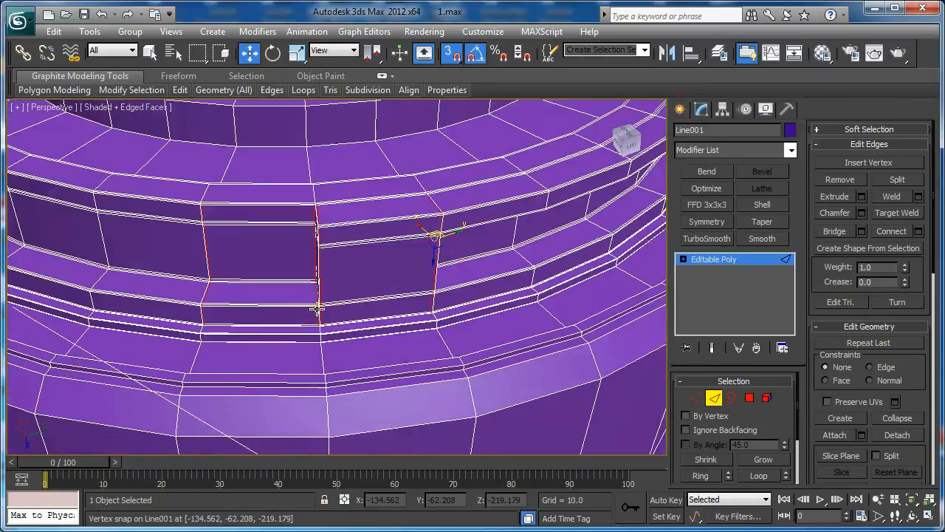
{"action": "key", "text": "F3"}
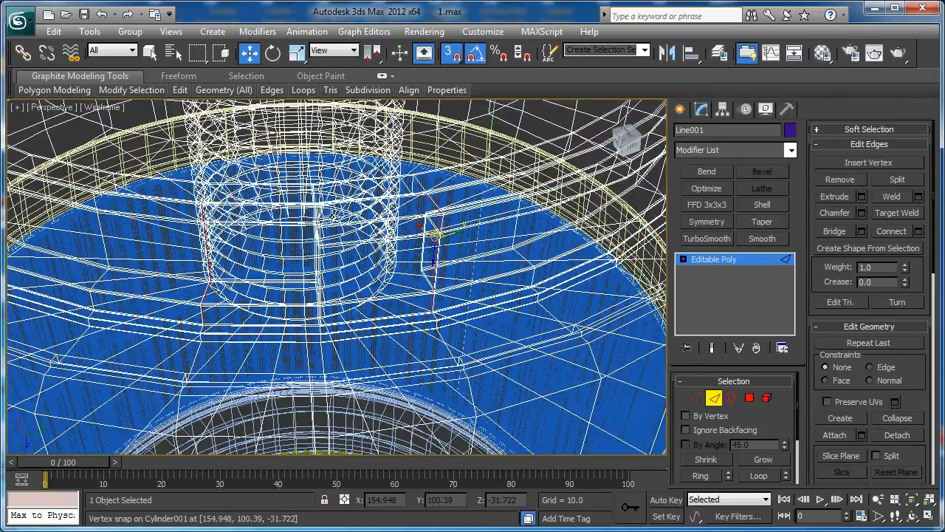
{"action": "key", "text": "F3"}
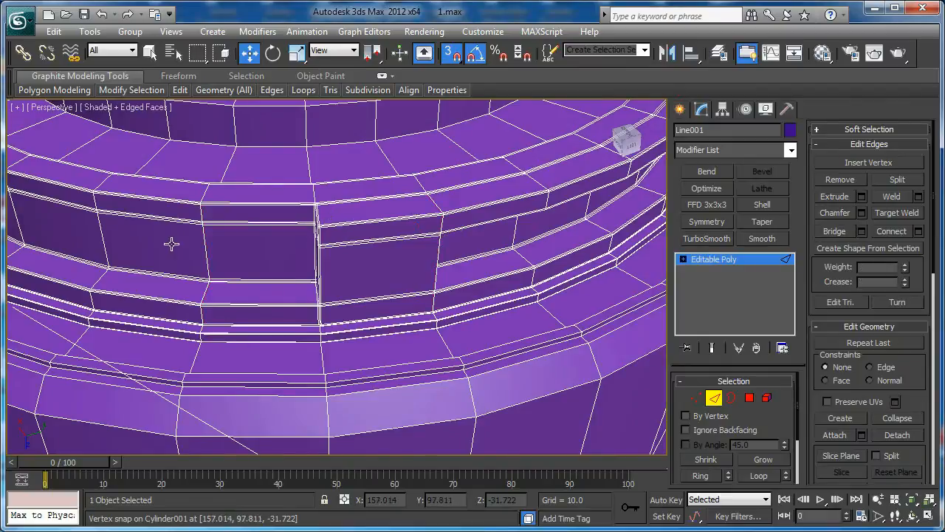
{"action": "scroll", "coordinate": [475, 251], "scroll_direction": "down", "scroll_amount": 3}
{"action": "middle_click_drag", "start_coordinate": [474, 256], "coordinate": [450, 276]}
{"action": "scroll", "coordinate": [458, 277], "scroll_direction": "up", "scroll_amount": 4}
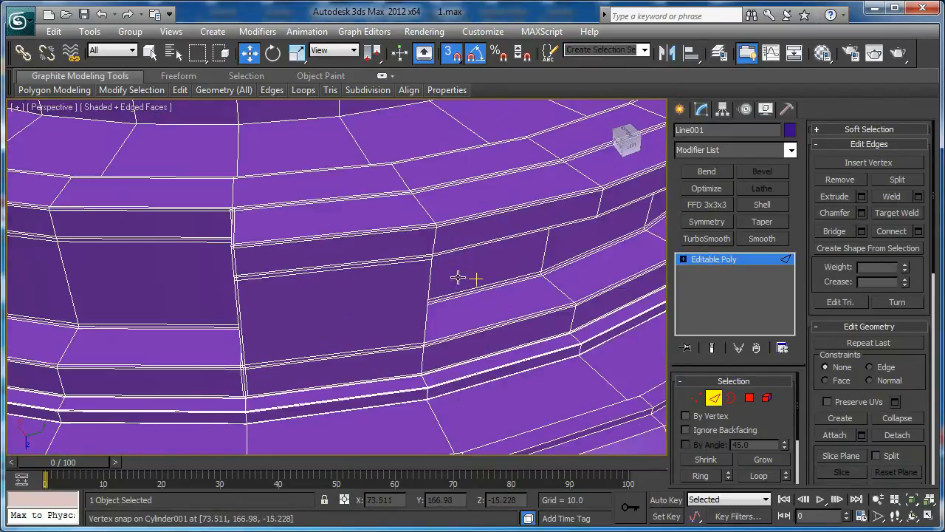
{"action": "left_click", "coordinate": [714, 397]}
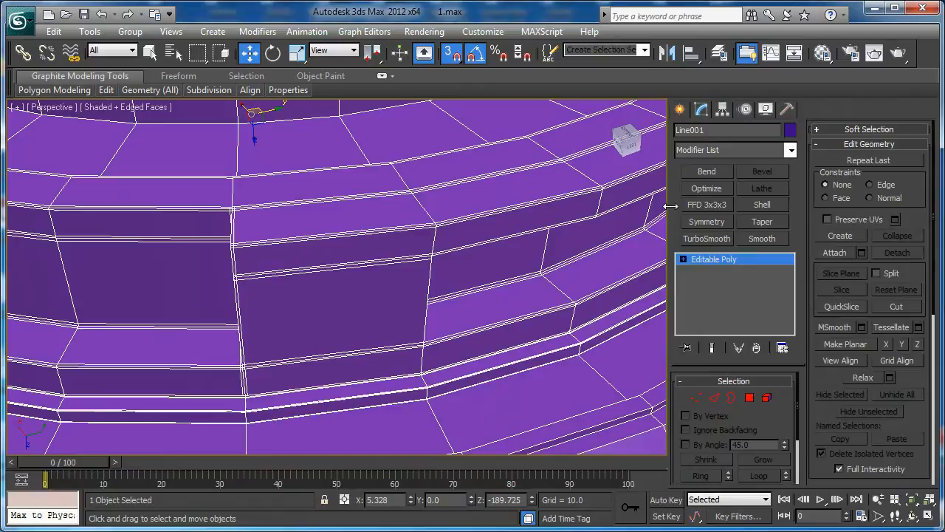
{"action": "left_click", "coordinate": [695, 244]}
{"action": "key", "text": "F4"}
{"action": "middle_click_drag", "start_coordinate": [297, 302], "coordinate": [387, 297]}
{"action": "scroll", "coordinate": [387, 297], "scroll_direction": "up", "scroll_amount": 2}
{"action": "left_click", "coordinate": [781, 402]}
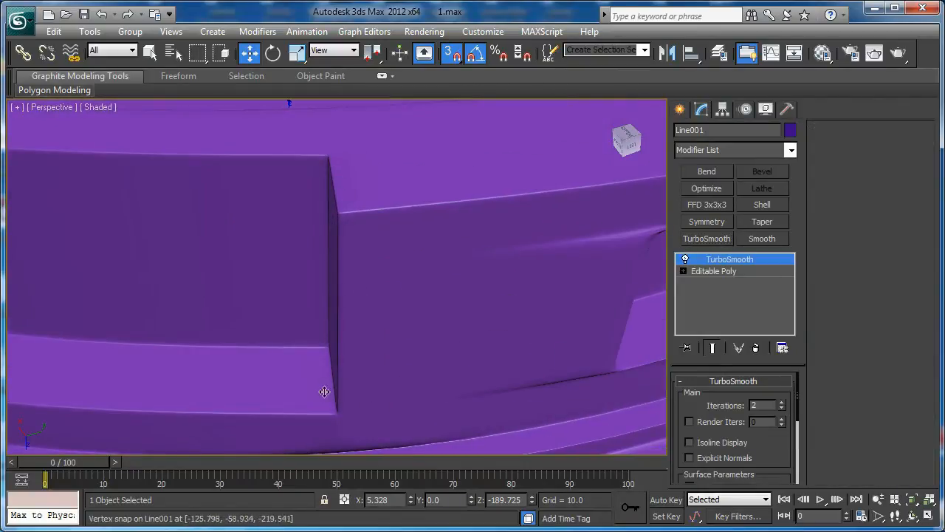
{"action": "right_click", "coordinate": [722, 259]}
{"action": "left_click", "coordinate": [760, 276]}
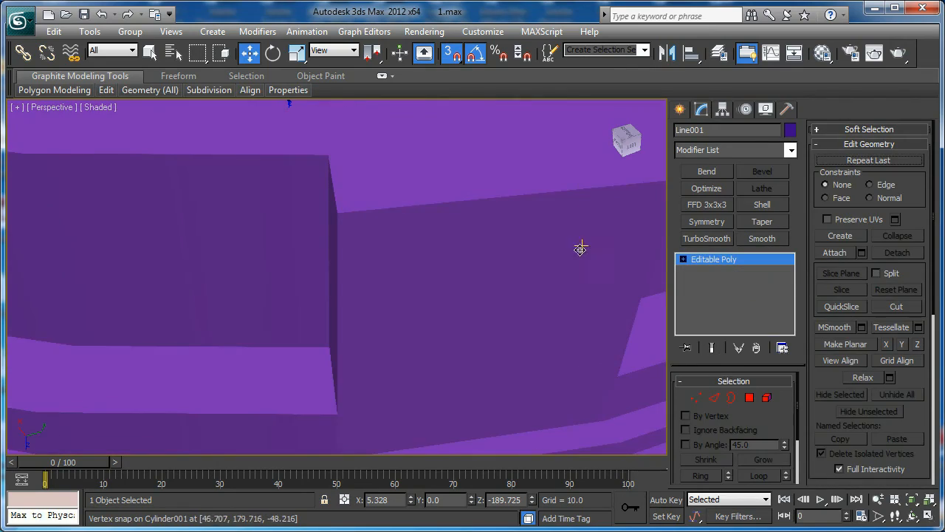
At the overhanging tab's end, select the closely spaced lengthwise edges on its top and outer face and along the adjoining band
{"action": "key", "text": "F3"}
{"action": "middle_click_drag", "start_coordinate": [527, 260], "coordinate": [502, 262]}
{"action": "scroll", "coordinate": [502, 263], "scroll_direction": "down", "scroll_amount": 2}
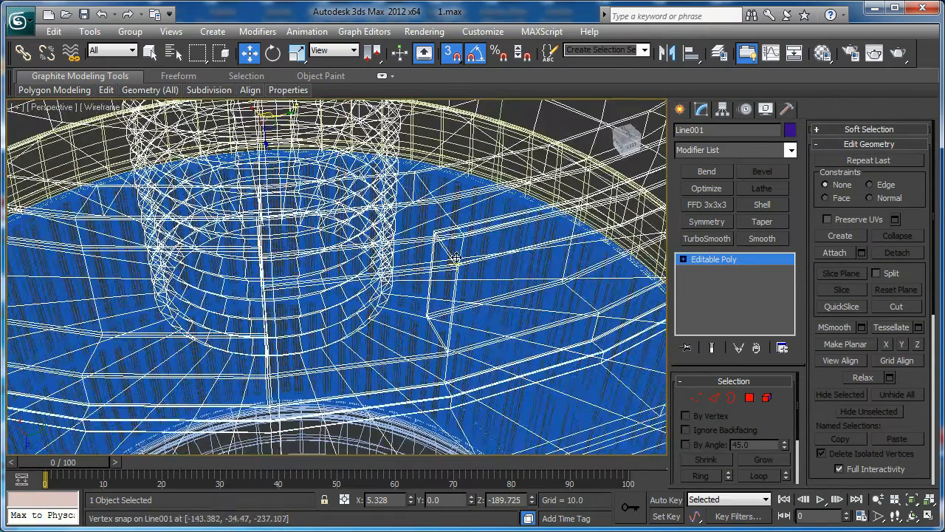
{"action": "key", "text": "F3"}
{"action": "key", "text": "F4"}
{"action": "scroll", "coordinate": [502, 263], "scroll_direction": "down", "scroll_amount": 4}
{"action": "middle_click_drag", "start_coordinate": [414, 251], "coordinate": [564, 249], "text": "alt"}
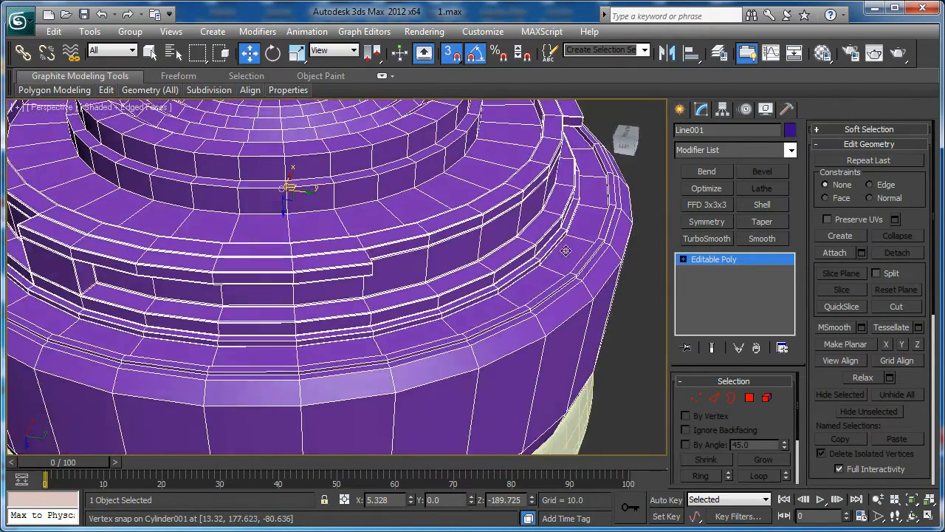
{"action": "key", "text": "2"}
{"action": "left_click", "coordinate": [347, 270]}
{"action": "scroll", "coordinate": [348, 271], "scroll_direction": "up", "scroll_amount": 5}
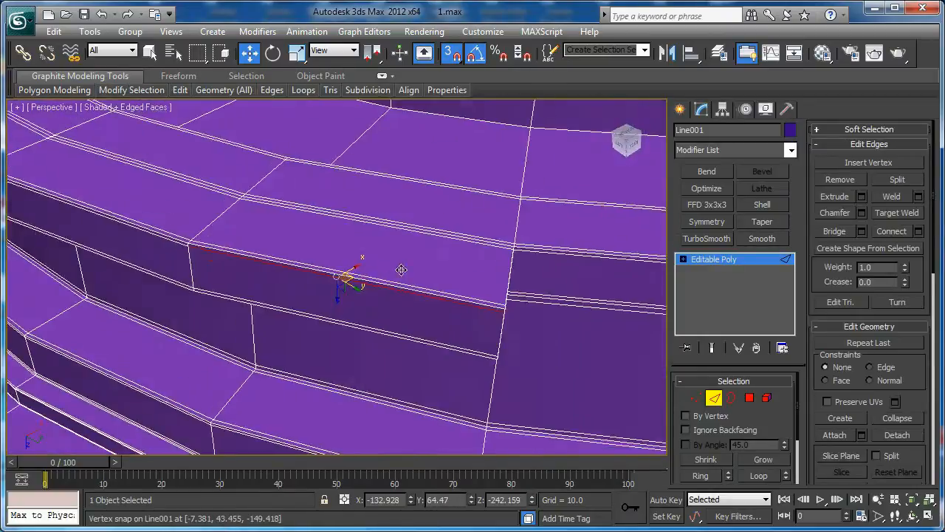
{"action": "left_click", "coordinate": [481, 252]}
{"action": "left_click", "coordinate": [551, 285], "text": "ctrl"}
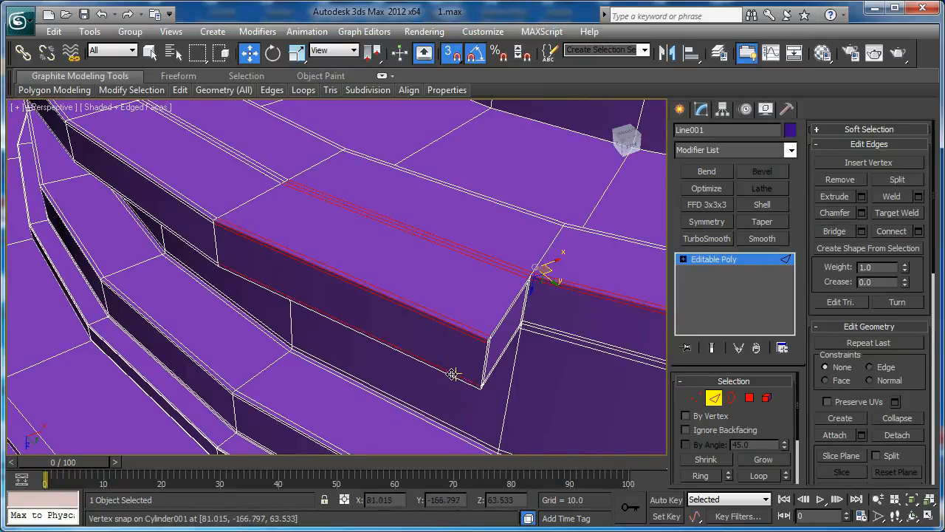
Add the tab's underside edges to the selection and connect them all to form supporting loops near the tab's end
{"action": "middle_click_drag", "start_coordinate": [451, 371], "coordinate": [409, 318], "text": "alt"}
{"action": "scroll", "coordinate": [409, 318], "scroll_direction": "up", "scroll_amount": 2}
{"action": "left_click", "coordinate": [410, 177], "text": "ctrl"}
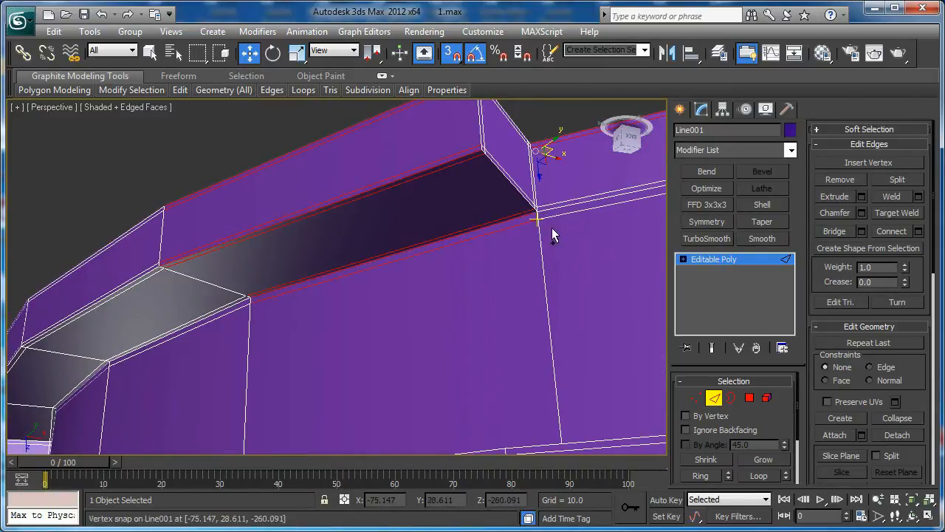
{"action": "middle_click_drag", "start_coordinate": [551, 205], "coordinate": [574, 279], "text": "alt"}
{"action": "key", "text": "ctrl+shift+e"}
{"action": "scroll", "coordinate": [568, 228], "scroll_direction": "down", "scroll_amount": 2}
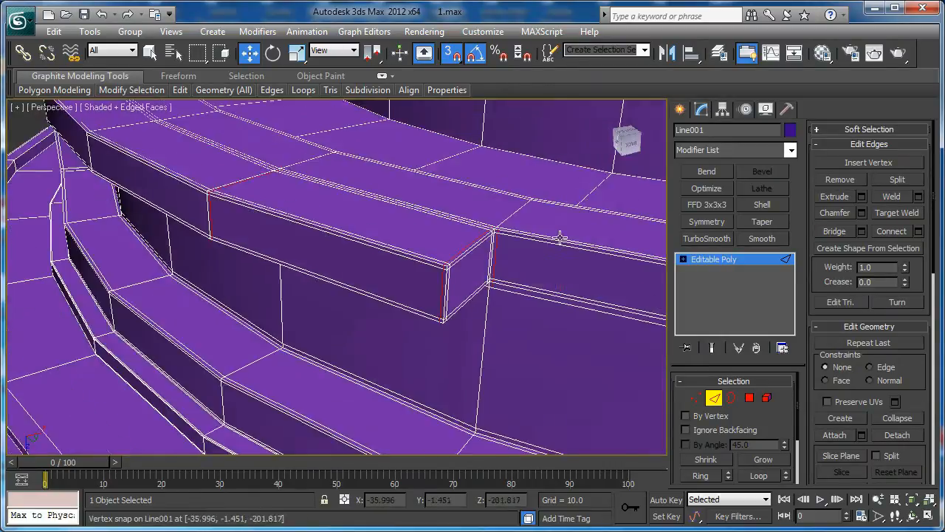
{"action": "scroll", "coordinate": [567, 228], "scroll_direction": "down", "scroll_amount": 2}
{"action": "middle_click_drag", "start_coordinate": [633, 276], "coordinate": [501, 224], "text": "alt"}
{"action": "left_click_drag", "start_coordinate": [502, 225], "coordinate": [417, 302]}
{"action": "left_click_drag", "start_coordinate": [364, 379], "coordinate": [360, 369]}
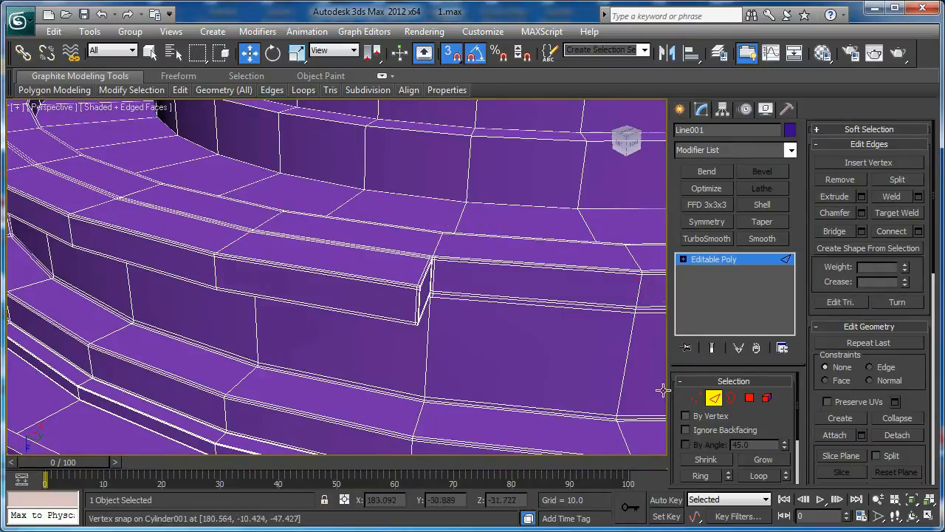
Preview the overhanging tab's end with TurboSmooth at 2 iterations and delete the modifier again
{"action": "left_click", "coordinate": [713, 259]}
{"action": "left_click", "coordinate": [701, 238]}
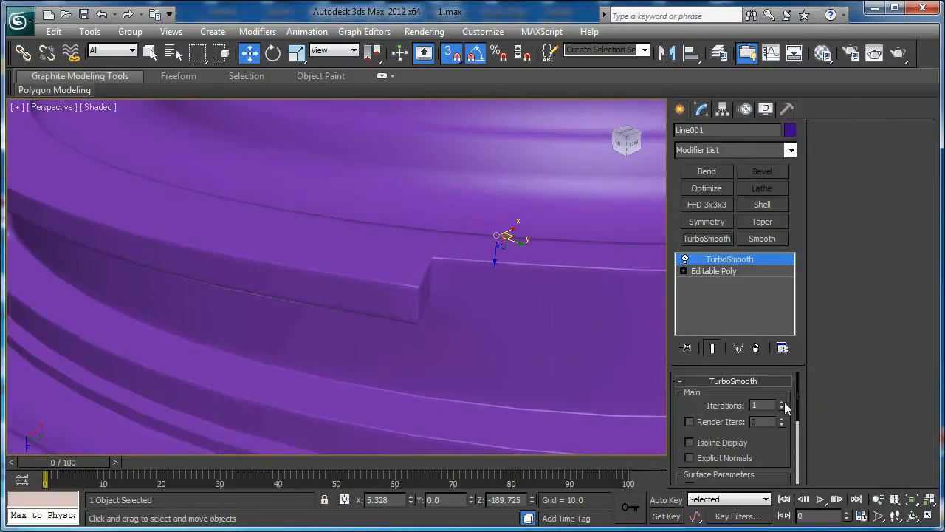
{"action": "left_click", "coordinate": [782, 403]}
{"action": "middle_click_drag", "start_coordinate": [437, 288], "coordinate": [583, 246], "text": "alt"}
{"action": "scroll", "coordinate": [583, 246], "scroll_direction": "down", "scroll_amount": 2}
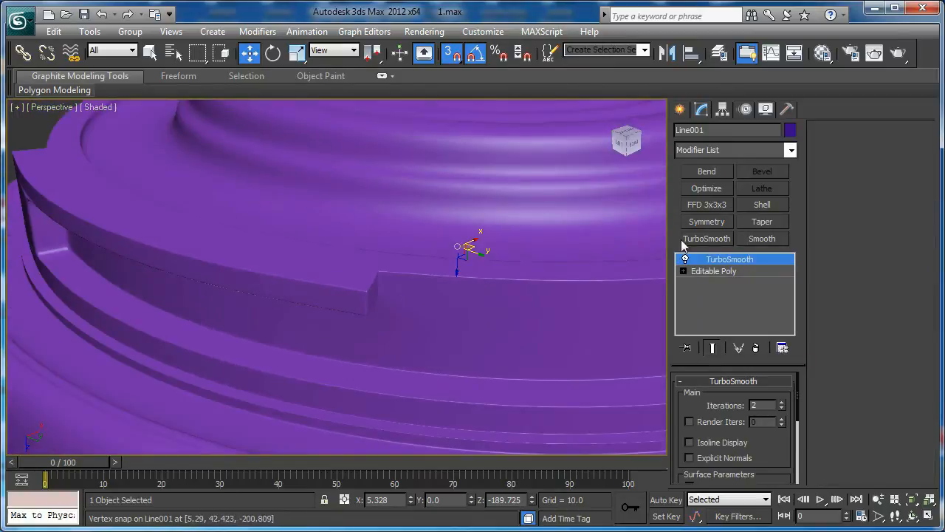
{"action": "right_click", "coordinate": [739, 262]}
{"action": "left_click", "coordinate": [767, 286]}
Turn the edged-faces display back on and isolate the rear mount object from the rest of the scene
{"action": "middle_click_drag", "start_coordinate": [450, 323], "coordinate": [316, 365]}
{"action": "scroll", "coordinate": [318, 365], "scroll_direction": "down", "scroll_amount": 4}
{"action": "key", "text": "F4"}
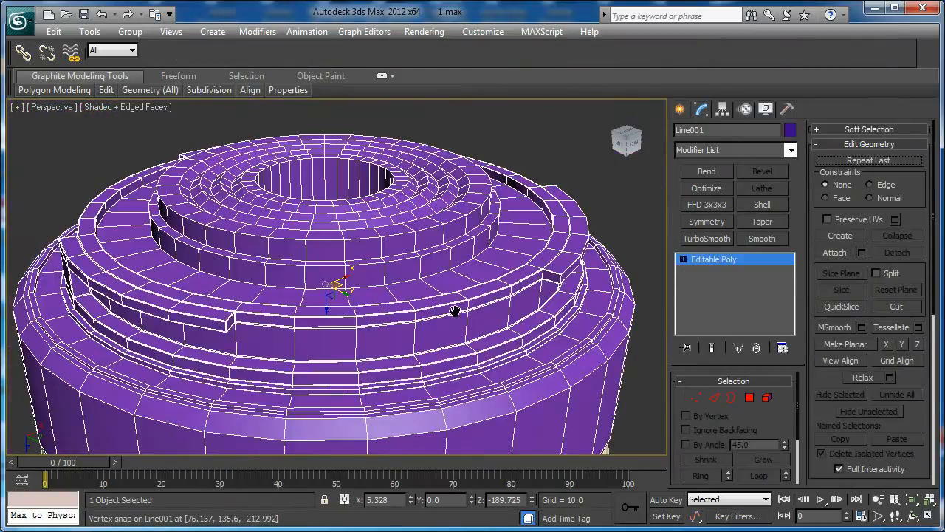
{"action": "middle_click_drag", "start_coordinate": [564, 288], "coordinate": [404, 321]}
{"action": "scroll", "coordinate": [404, 321], "scroll_direction": "up", "scroll_amount": 3}
{"action": "key", "text": "2"}
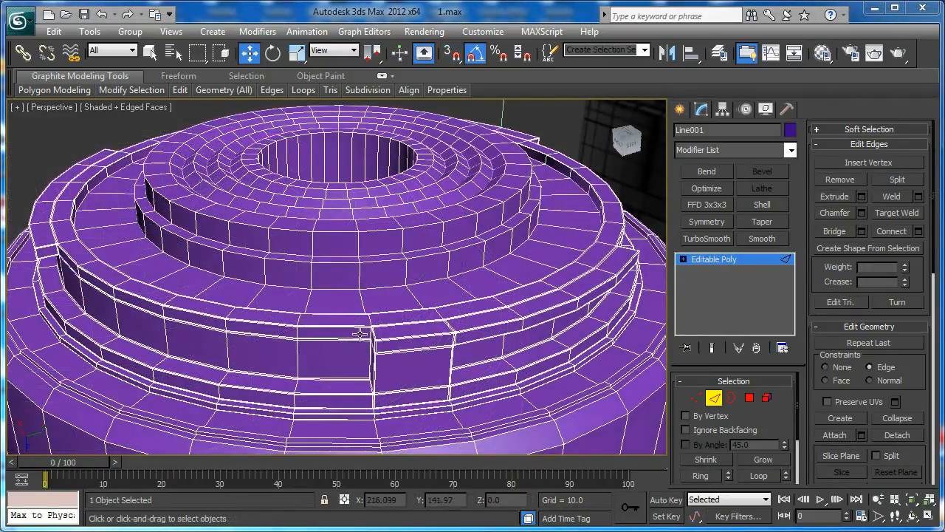
{"action": "left_click", "coordinate": [712, 399]}
{"action": "key", "text": "alt+q"}
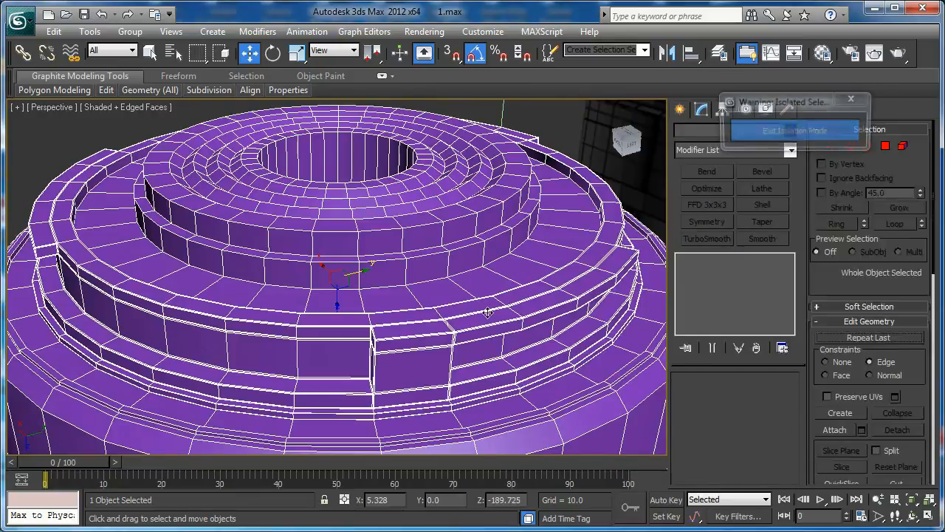
Select the edge loop at the foot of the raised collar's upper step and extend the selection to the neighbouring parallel loops
{"action": "scroll", "coordinate": [491, 334], "scroll_direction": "up", "scroll_amount": 2}
{"action": "scroll", "coordinate": [436, 306], "scroll_direction": "up", "scroll_amount": 3}
{"action": "key", "text": "2"}
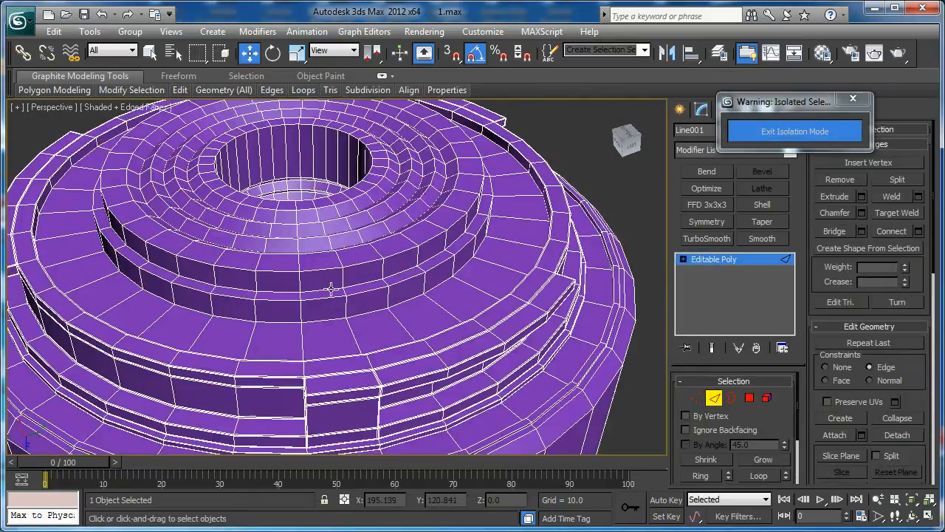
{"action": "double_click", "coordinate": [358, 286]}
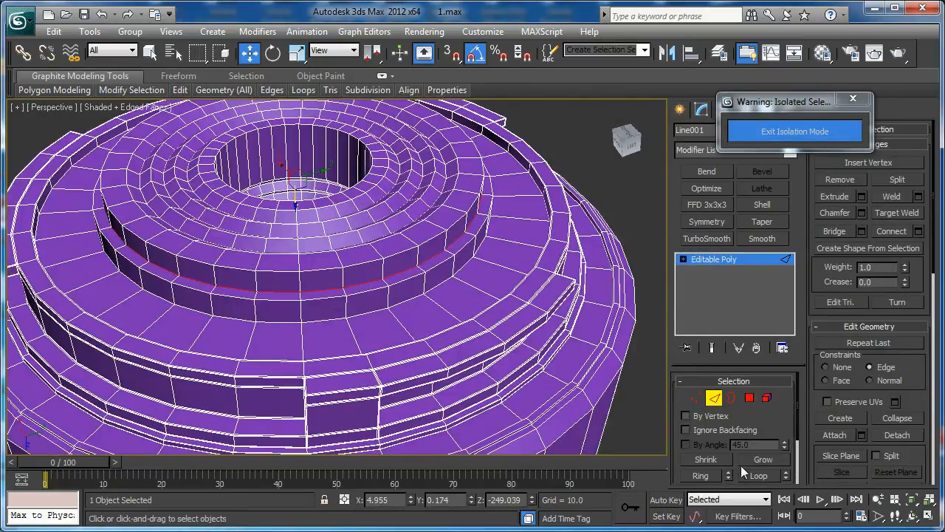
{"action": "scroll", "coordinate": [486, 354], "scroll_direction": "up", "scroll_amount": 2}
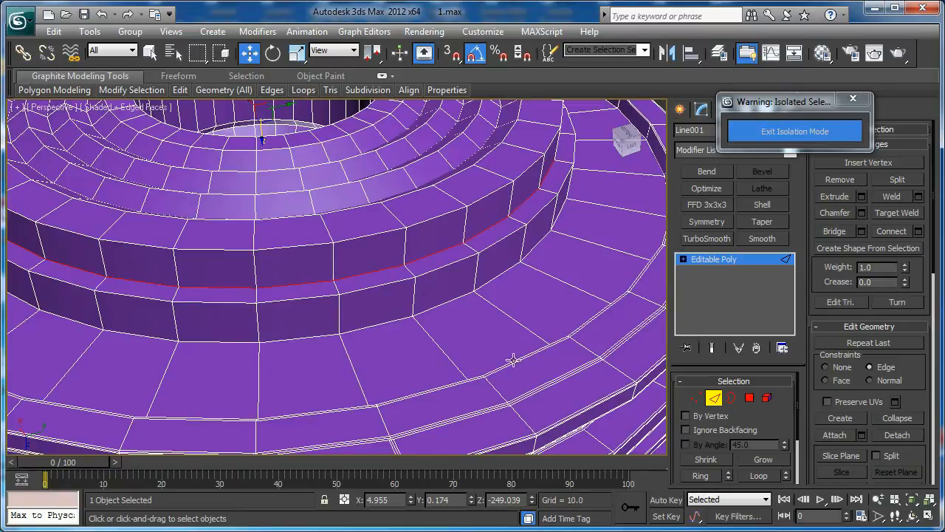
{"action": "left_click", "coordinate": [729, 471], "text": "ctrl"}
{"action": "left_click", "coordinate": [729, 471], "text": "ctrl"}
{"action": "left_click", "coordinate": [729, 471], "text": "ctrl"}
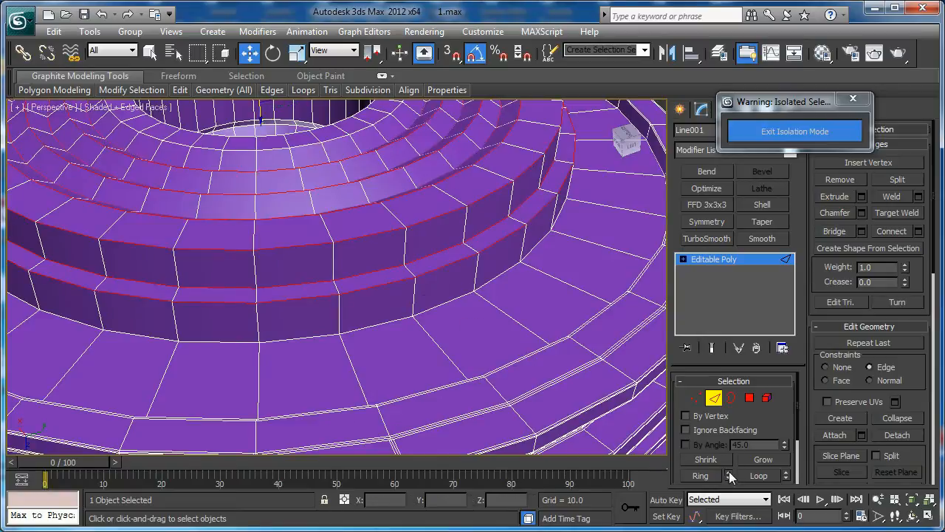
{"action": "left_click", "coordinate": [729, 471], "text": "ctrl"}
Keep extending the parallel loop selection through the central hole out to the opposite face's outer rim
{"action": "scroll", "coordinate": [546, 399], "scroll_direction": "down", "scroll_amount": 5}
{"action": "middle_click_drag", "start_coordinate": [399, 311], "coordinate": [408, 283], "text": "alt"}
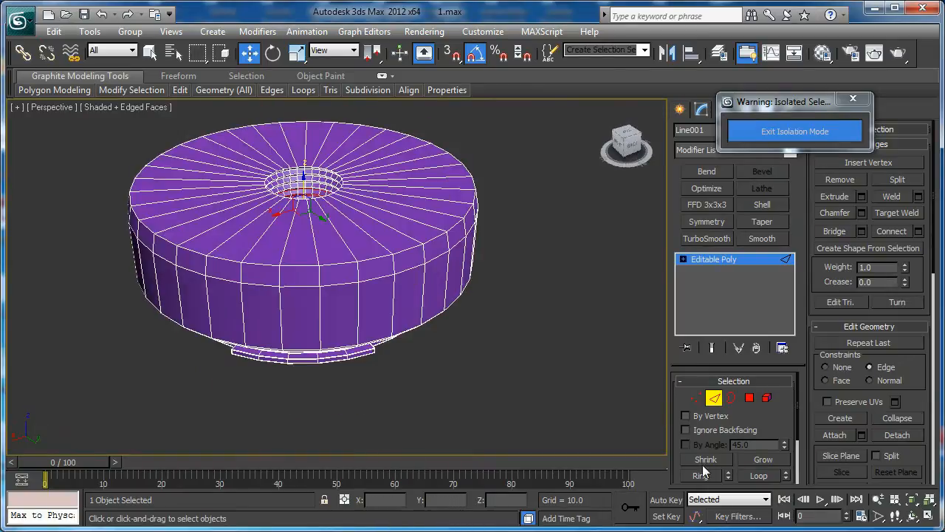
{"action": "left_click", "coordinate": [728, 473], "text": "ctrl"}
{"action": "left_click", "coordinate": [729, 473], "text": "ctrl"}
{"action": "left_click", "coordinate": [729, 473], "text": "ctrl"}
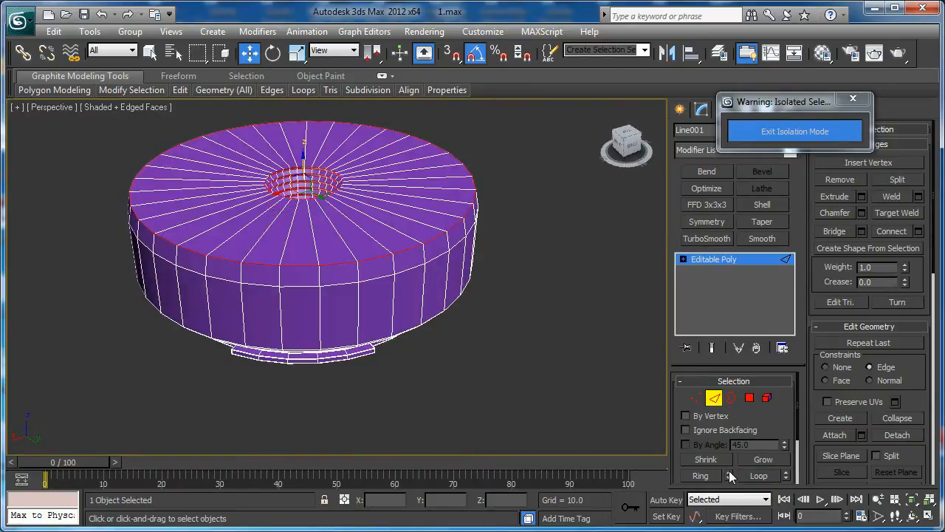
Chamfer the selected edge loops with one segment, raising the chamfer amount to about 1
{"action": "left_click", "coordinate": [860, 214]}
{"action": "middle_click_drag", "start_coordinate": [221, 250], "coordinate": [251, 57], "text": "alt"}
{"action": "scroll", "coordinate": [255, 272], "scroll_direction": "up", "scroll_amount": 3}
{"action": "middle_click_drag", "start_coordinate": [256, 271], "coordinate": [298, 330]}
{"action": "scroll", "coordinate": [239, 235], "scroll_direction": "up", "scroll_amount": 4}
{"action": "scroll", "coordinate": [289, 282], "scroll_direction": "up", "scroll_amount": 3}
{"action": "scroll", "coordinate": [316, 311], "scroll_direction": "down", "scroll_amount": 3}
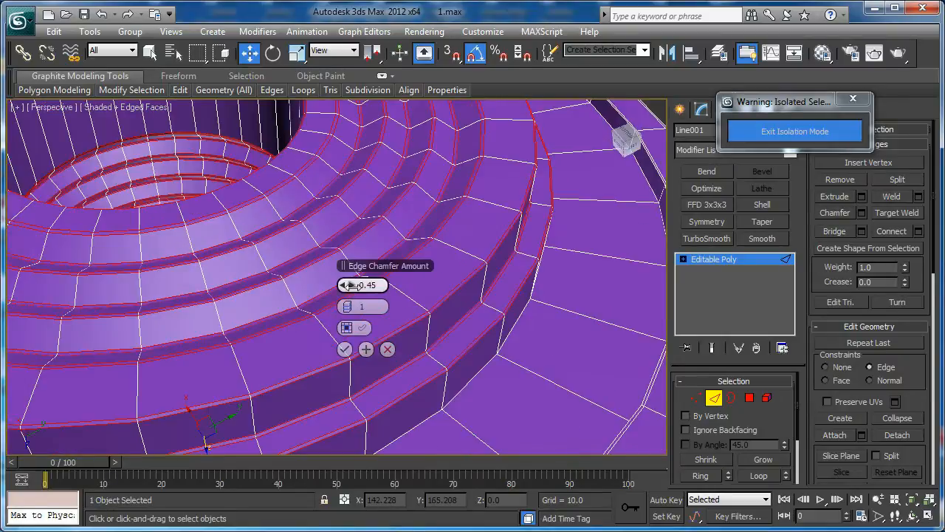
{"action": "left_click_drag", "start_coordinate": [356, 285], "coordinate": [352, 286]}
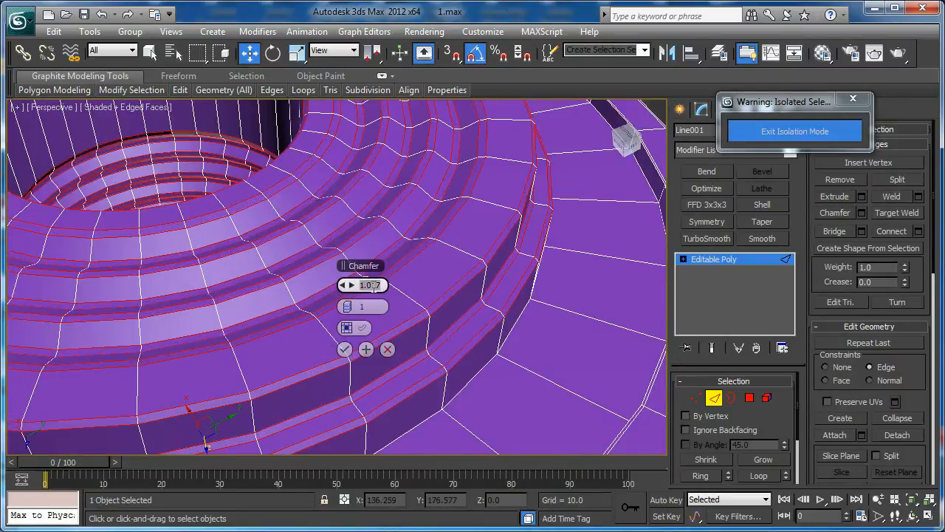
Chamfer the selected circular edges of the stepped rings by 0.5 with one segment
{"action": "key", "text": "Return"}
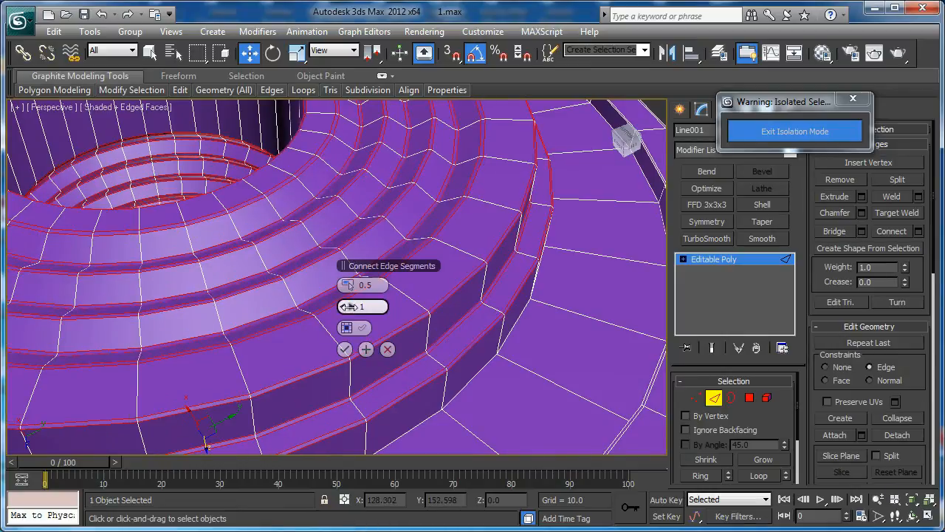
{"action": "left_click", "coordinate": [349, 306]}
{"action": "left_click", "coordinate": [344, 350]}
{"action": "scroll", "coordinate": [363, 352], "scroll_direction": "up", "scroll_amount": 4}
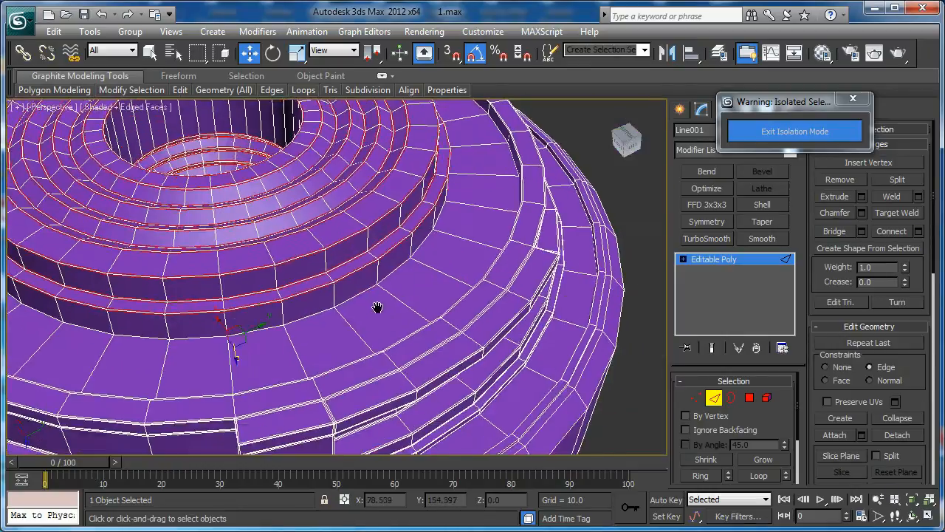
Connect the ring of radial edges on the flat recessed face with 2 segments, pinch 96 and slide 0
{"action": "left_click", "coordinate": [430, 301]}
{"action": "key", "text": "alt+r"}
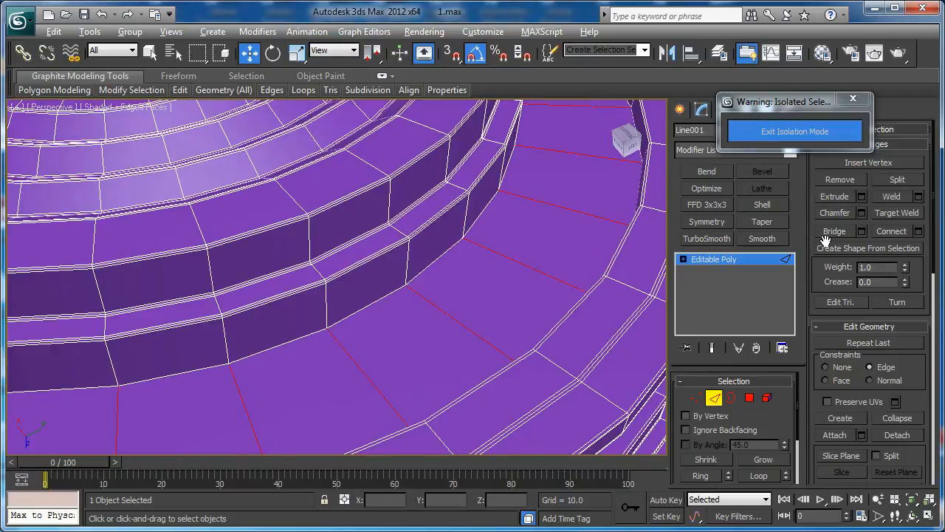
{"action": "left_click", "coordinate": [919, 233]}
{"action": "scroll", "coordinate": [219, 298], "scroll_direction": "up", "scroll_amount": 3}
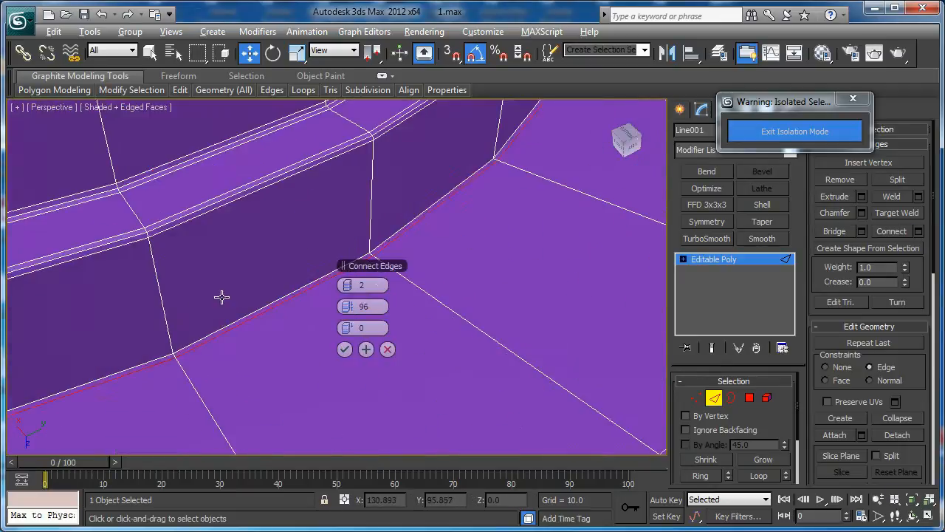
{"action": "middle_click_drag", "start_coordinate": [219, 298], "coordinate": [213, 333]}
{"action": "scroll", "coordinate": [213, 334], "scroll_direction": "down", "scroll_amount": 4}
{"action": "left_click", "coordinate": [344, 349]}
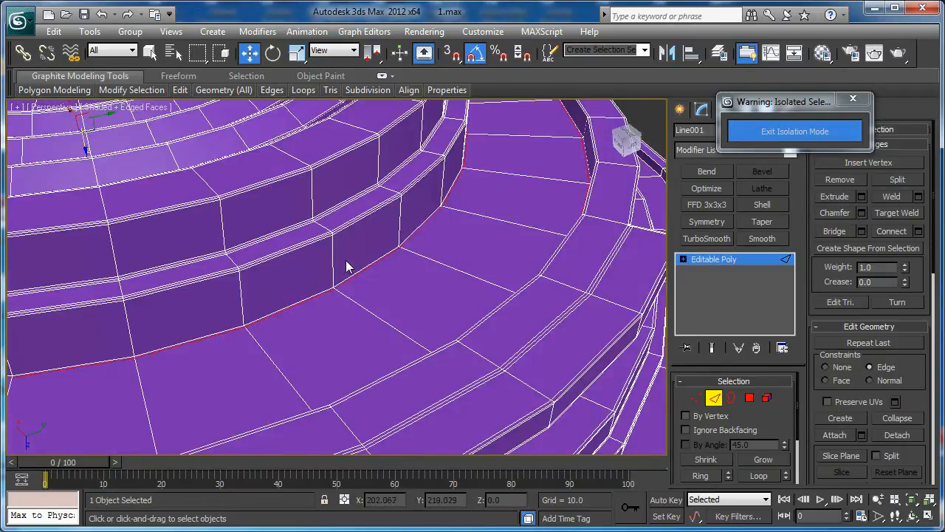
Connect the vertical edges of the lower inner step's wall with 1 segment, slid -92 toward its base
{"action": "left_click", "coordinate": [332, 262]}
{"action": "key", "text": "z"}
{"action": "scroll", "coordinate": [332, 272], "scroll_direction": "down", "scroll_amount": 4}
{"action": "middle_click_drag", "start_coordinate": [331, 275], "coordinate": [362, 274], "text": "alt"}
{"action": "key", "text": "alt+r"}
{"action": "scroll", "coordinate": [331, 270], "scroll_direction": "down", "scroll_amount": 1}
{"action": "scroll", "coordinate": [362, 273], "scroll_direction": "up", "scroll_amount": 2}
{"action": "left_click", "coordinate": [918, 231]}
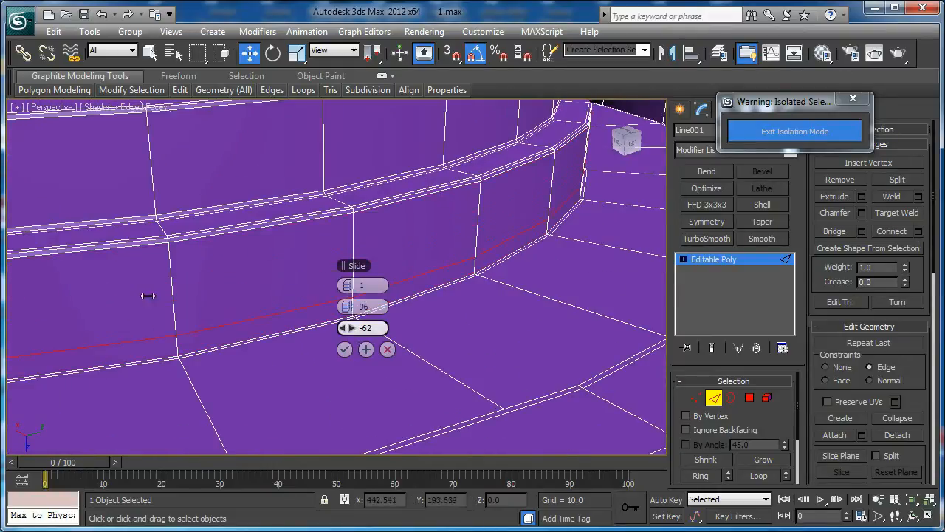
{"action": "left_click_drag", "start_coordinate": [76, 292], "coordinate": [76, 292]}
{"action": "left_click", "coordinate": [344, 349]}
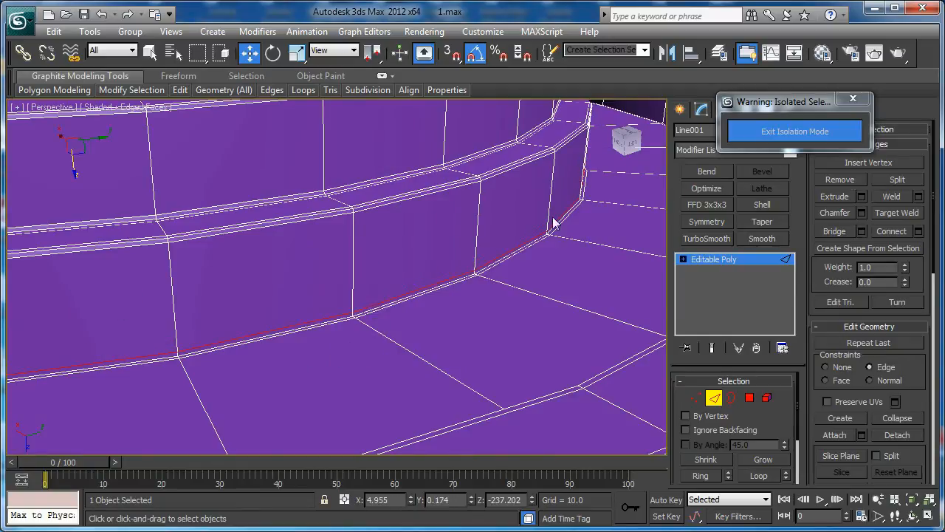
Connect the vertical edge ring on the outer rim's inner wall with 2 segments, pinch 95 and slide 0
{"action": "scroll", "coordinate": [516, 259], "scroll_direction": "down", "scroll_amount": 2}
{"action": "middle_click_drag", "start_coordinate": [610, 203], "coordinate": [508, 296]}
{"action": "left_click", "coordinate": [580, 196]}
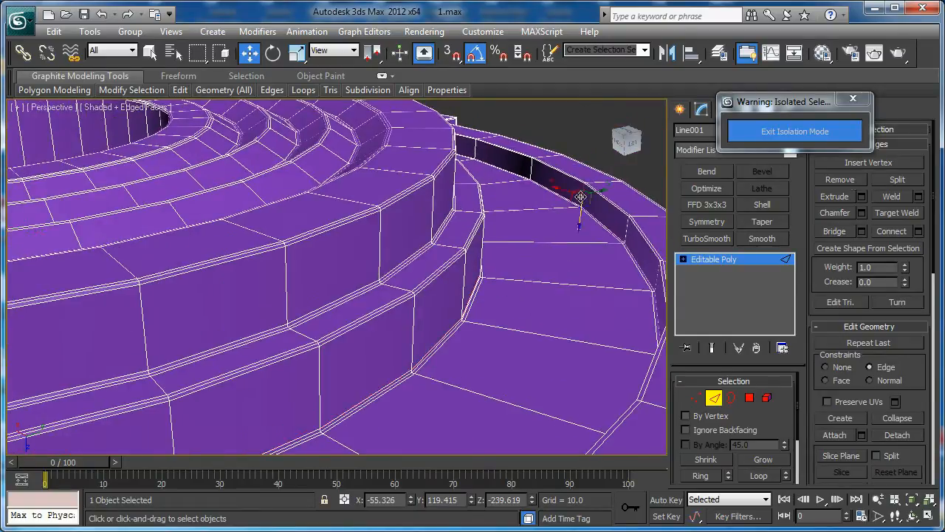
{"action": "key", "text": "z"}
{"action": "middle_click_drag", "start_coordinate": [534, 203], "coordinate": [510, 212], "text": "alt"}
{"action": "middle_click_drag", "start_coordinate": [511, 212], "coordinate": [491, 256]}
{"action": "scroll", "coordinate": [465, 270], "scroll_direction": "down", "scroll_amount": 4}
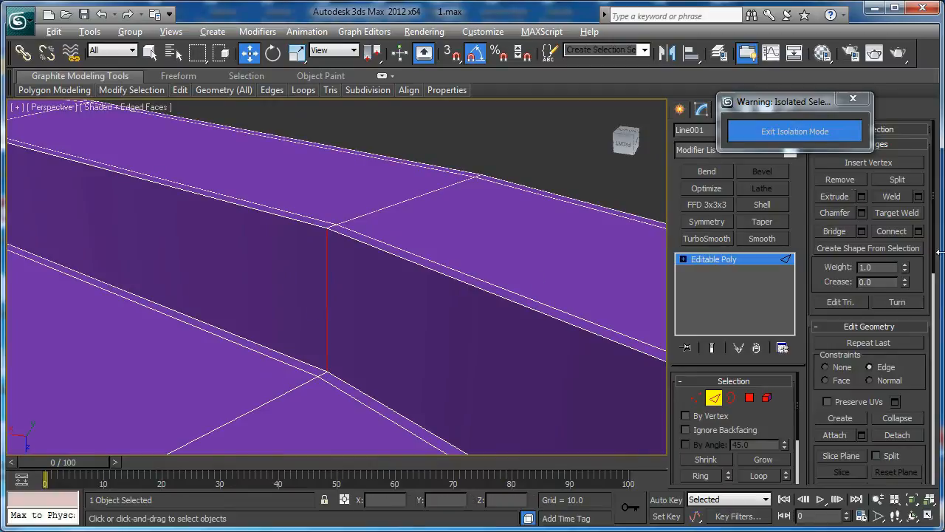
{"action": "left_click", "coordinate": [918, 231]}
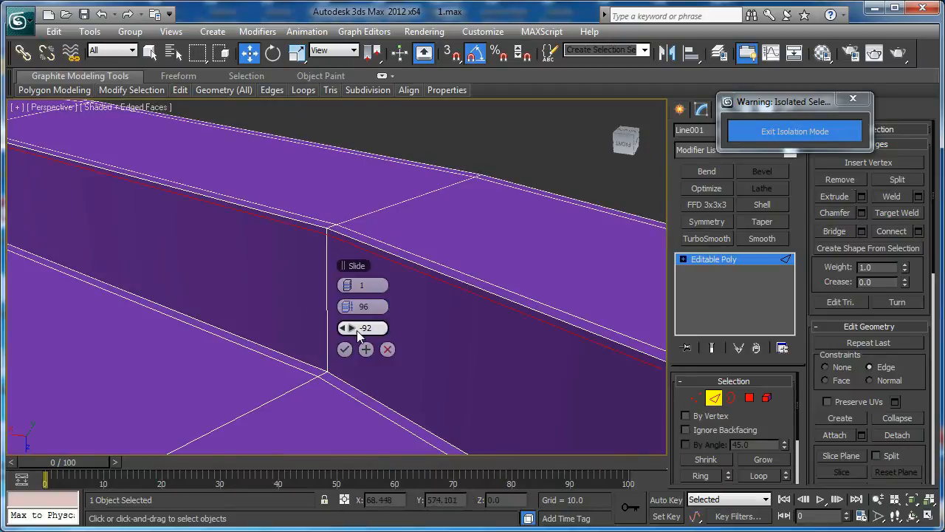
{"action": "left_click", "coordinate": [351, 285]}
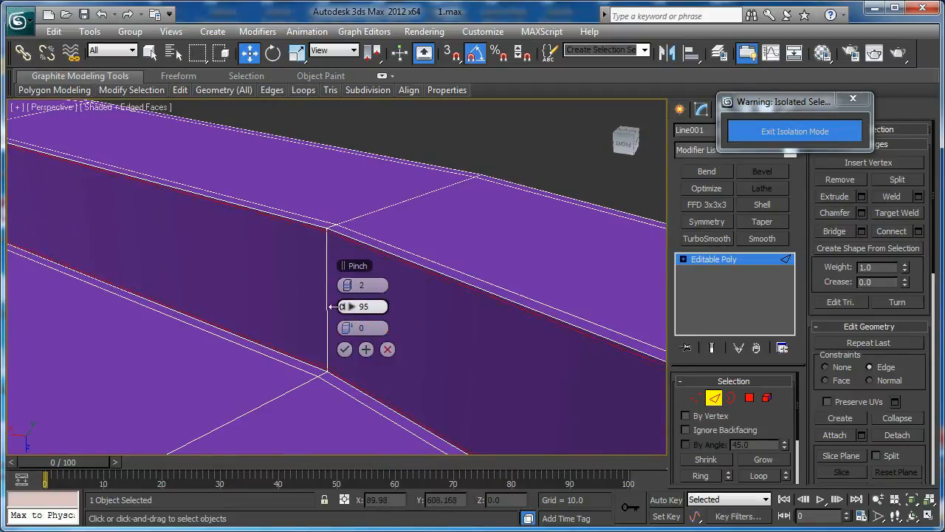
{"action": "left_click", "coordinate": [346, 350]}
Inspect the rims of the lens mount and compare them with the EF-S Mount reference photo in Windows Photo Viewer
{"action": "middle_click_drag", "start_coordinate": [357, 305], "coordinate": [458, 301], "text": "alt"}
{"action": "scroll", "coordinate": [361, 243], "scroll_direction": "down", "scroll_amount": 6}
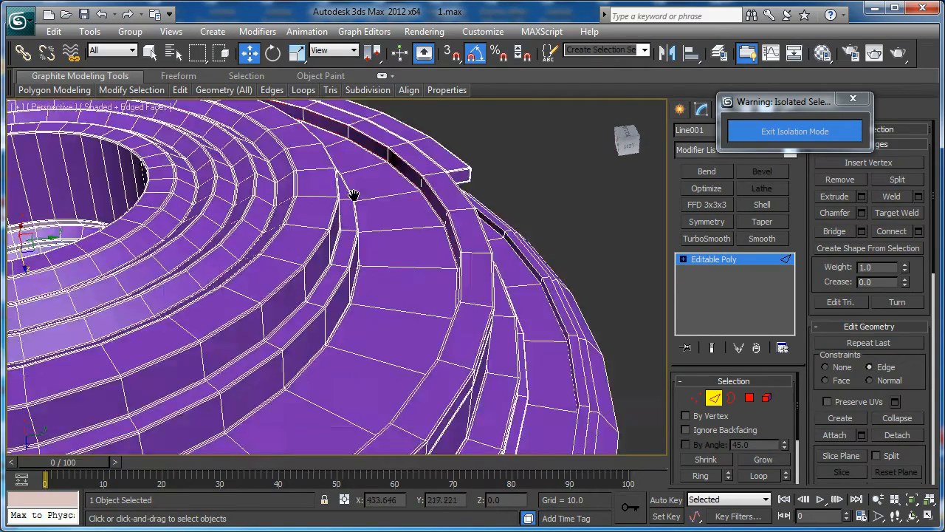
{"action": "middle_click_drag", "start_coordinate": [363, 254], "coordinate": [369, 243], "text": "alt"}
{"action": "scroll", "coordinate": [401, 285], "scroll_direction": "up", "scroll_amount": 3}
{"action": "middle_click_drag", "start_coordinate": [400, 284], "coordinate": [375, 347], "text": "alt"}
{"action": "scroll", "coordinate": [438, 316], "scroll_direction": "up", "scroll_amount": 3}
{"action": "scroll", "coordinate": [472, 288], "scroll_direction": "up", "scroll_amount": 3}
{"action": "middle_click_drag", "start_coordinate": [495, 281], "coordinate": [380, 318]}
{"action": "scroll", "coordinate": [418, 311], "scroll_direction": "down", "scroll_amount": 6}
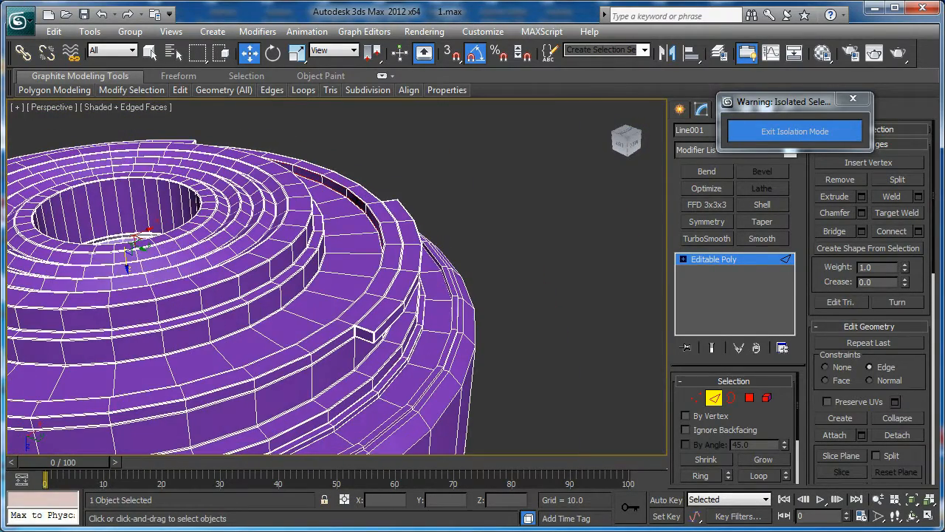
{"action": "key", "text": "alt+Tab"}
{"action": "left_click_drag", "start_coordinate": [339, 244], "coordinate": [323, 255]}
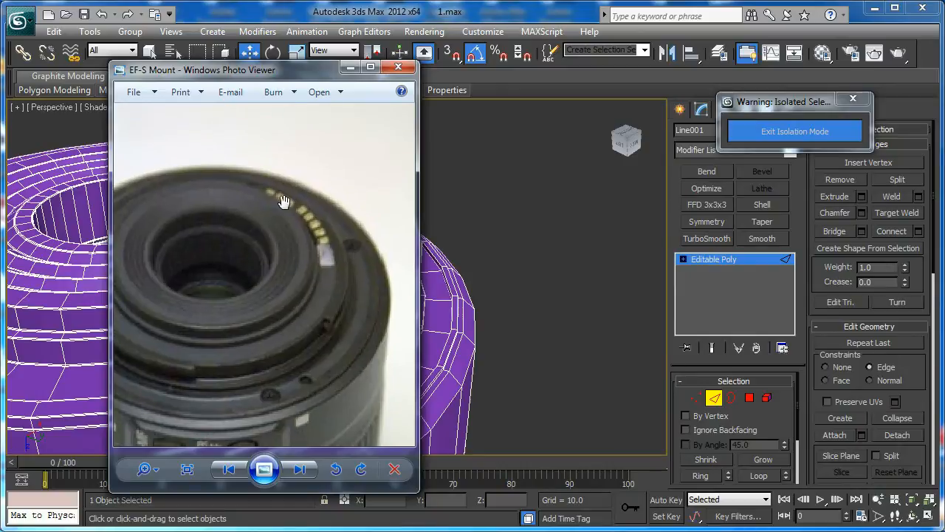
{"action": "left_click", "coordinate": [350, 68]}
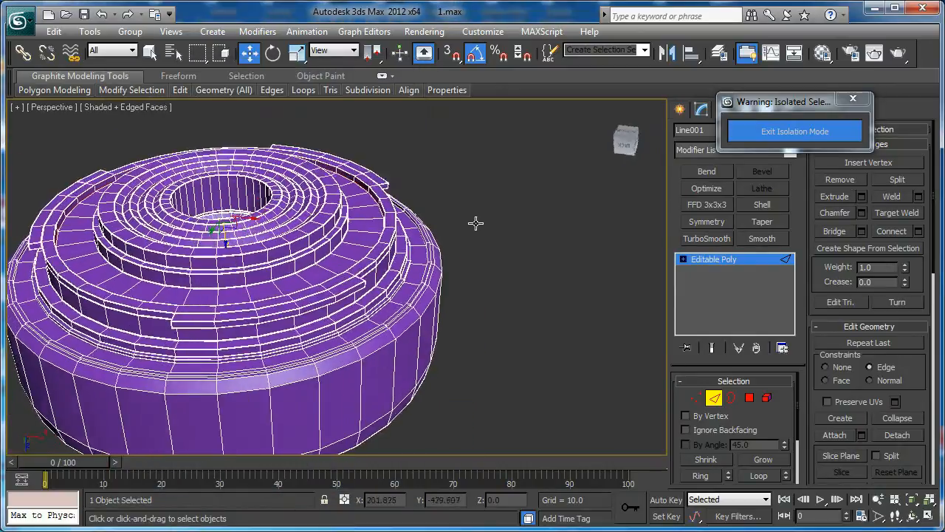
Select a run of seven adjacent polygons on the flat ring between the inner step and the outer rim
{"action": "middle_click_drag", "start_coordinate": [511, 221], "coordinate": [247, 298], "text": "alt"}
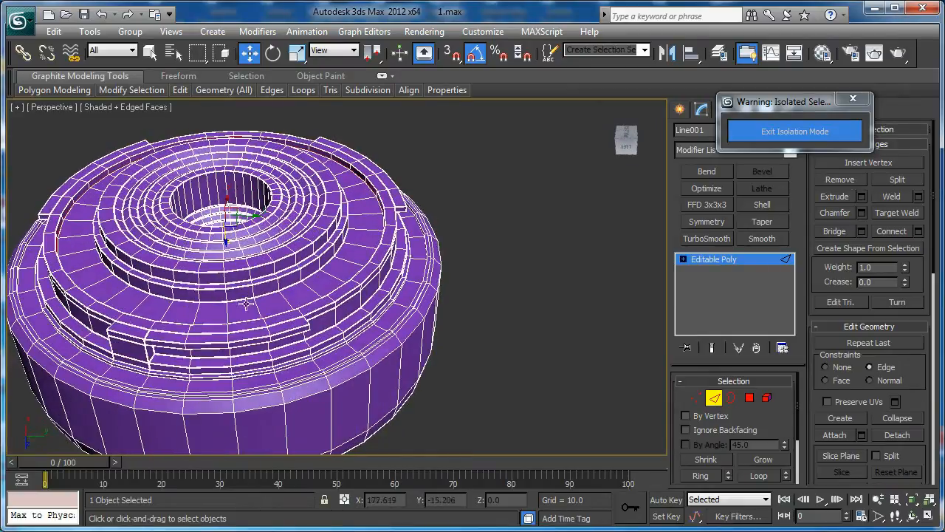
{"action": "key", "text": "4"}
{"action": "left_click", "coordinate": [238, 316]}
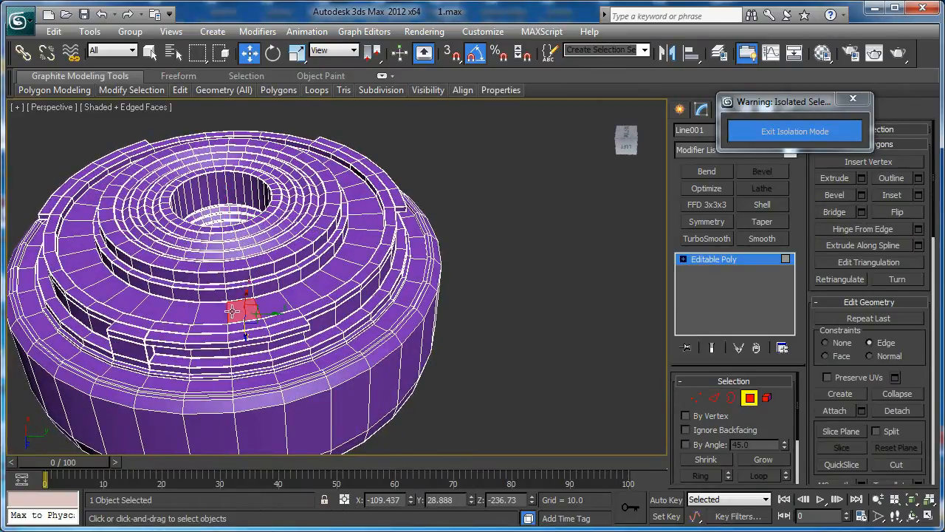
{"action": "left_click", "coordinate": [272, 300], "text": "ctrl"}
{"action": "left_click", "coordinate": [303, 293], "text": "ctrl"}
{"action": "left_click", "coordinate": [326, 282], "text": "ctrl"}
{"action": "left_click", "coordinate": [345, 268], "text": "ctrl"}
{"action": "left_click", "coordinate": [357, 251], "text": "ctrl"}
{"action": "left_click", "coordinate": [363, 235], "text": "ctrl"}
{"action": "middle_click_drag", "start_coordinate": [364, 225], "coordinate": [347, 270], "text": "alt"}
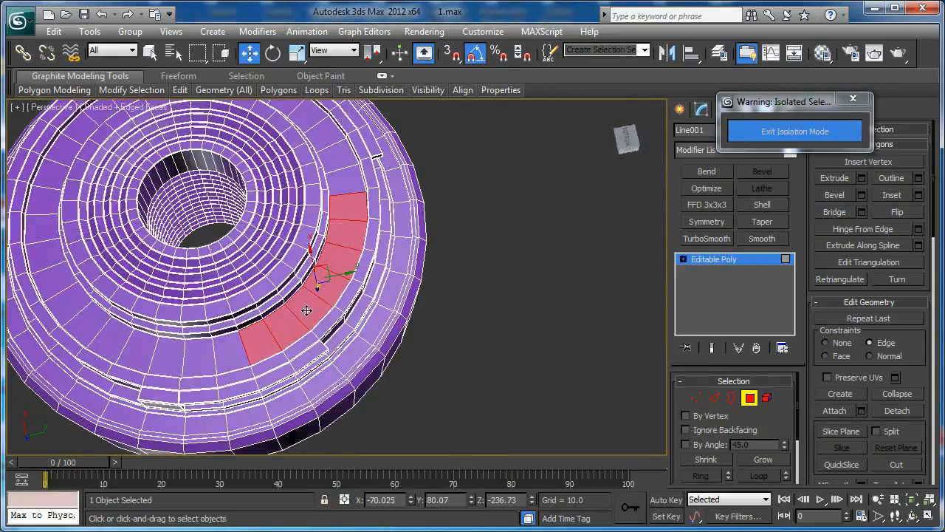
Extrude the seven selected polygons inward by about 2.5 units to form a recess for the contacts
{"action": "scroll", "coordinate": [227, 302], "scroll_direction": "up", "scroll_amount": 3}
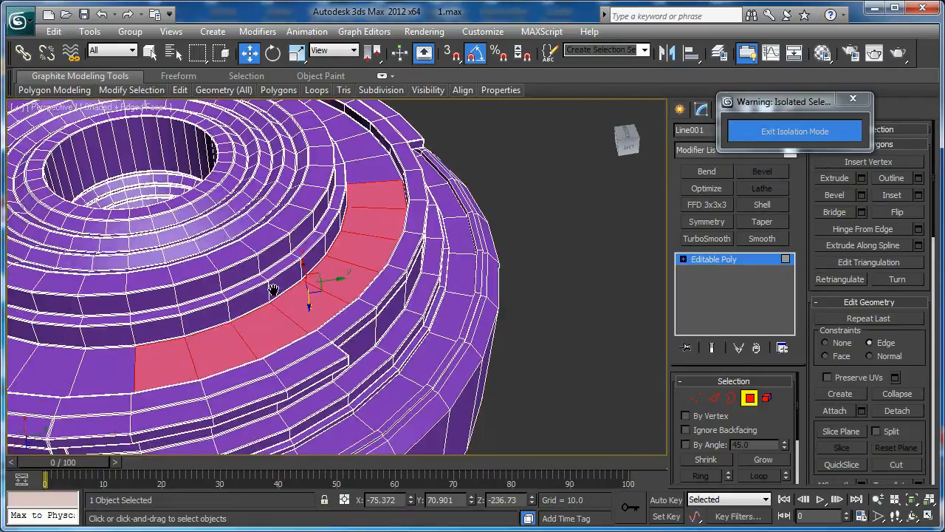
{"action": "middle_click_drag", "start_coordinate": [220, 313], "coordinate": [411, 249]}
{"action": "scroll", "coordinate": [411, 249], "scroll_direction": "up", "scroll_amount": 3}
{"action": "middle_click_drag", "start_coordinate": [441, 288], "coordinate": [370, 296]}
{"action": "scroll", "coordinate": [391, 296], "scroll_direction": "up", "scroll_amount": 4}
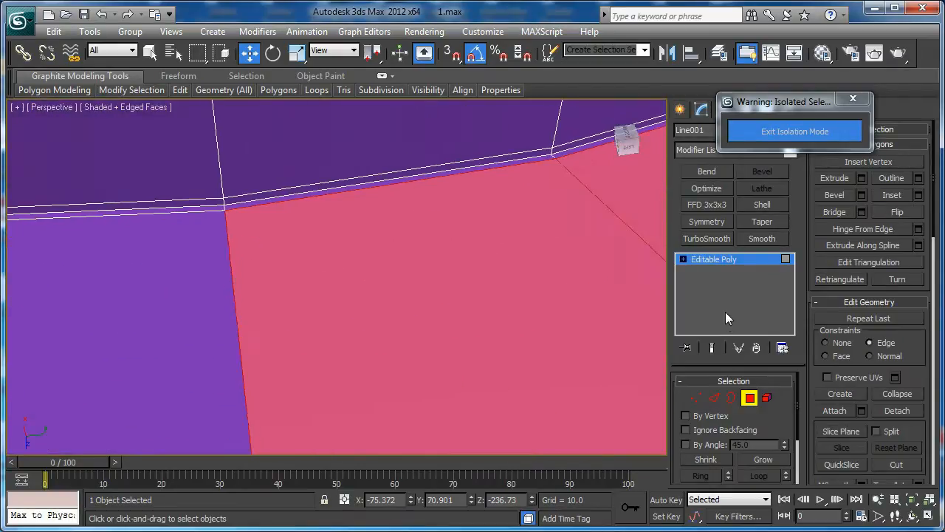
{"action": "left_click", "coordinate": [861, 178]}
{"action": "left_click_drag", "start_coordinate": [346, 306], "coordinate": [225, 282]}
{"action": "scroll", "coordinate": [277, 244], "scroll_direction": "down", "scroll_amount": 5}
{"action": "middle_click_drag", "start_coordinate": [225, 282], "coordinate": [264, 322]}
{"action": "left_click_drag", "start_coordinate": [344, 316], "coordinate": [366, 311]}
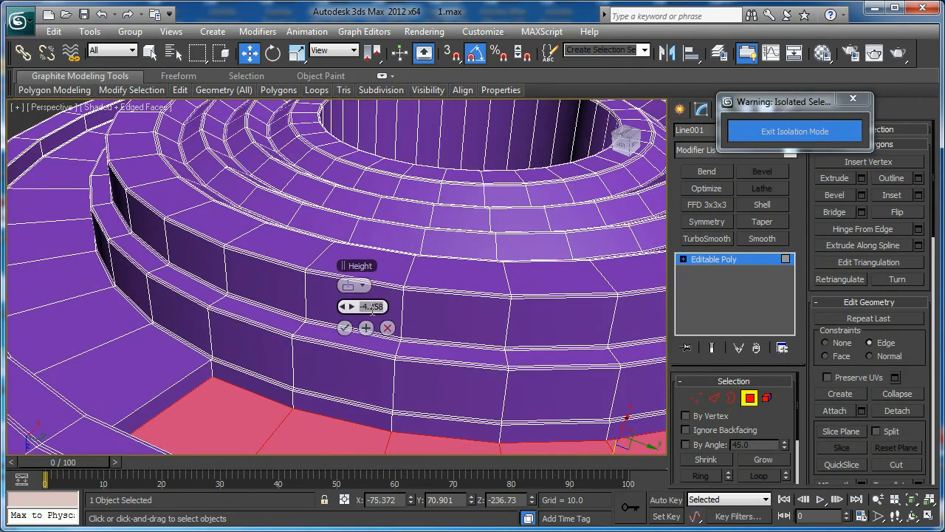
{"action": "key", "text": "Return"}
{"action": "key", "text": "Return"}
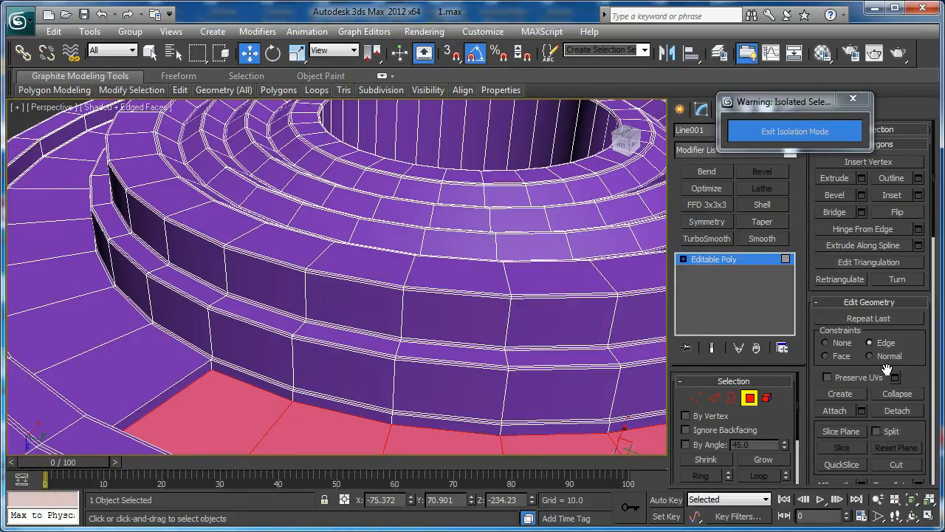
Detach the recess floor polygons as a separate object and leave polygon editing
{"action": "left_click", "coordinate": [891, 409]}
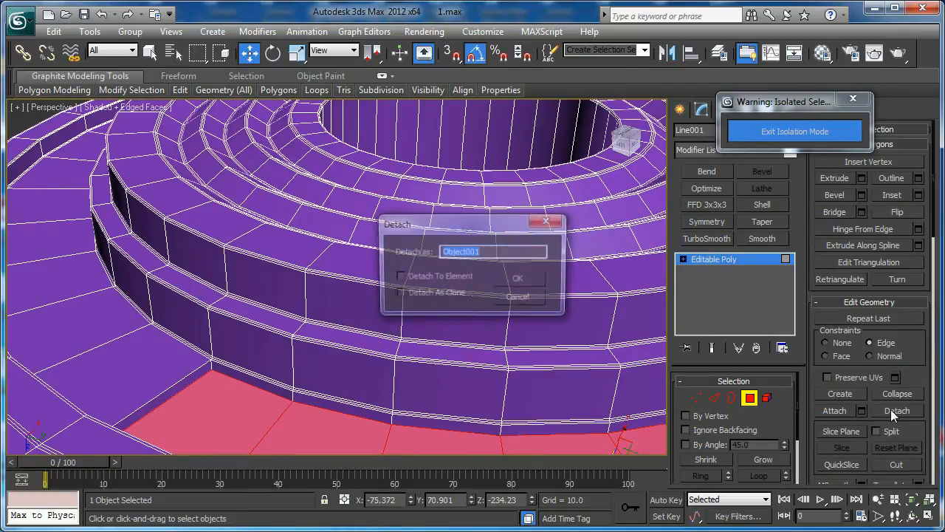
{"action": "left_click", "coordinate": [520, 279]}
{"action": "left_click", "coordinate": [749, 398]}
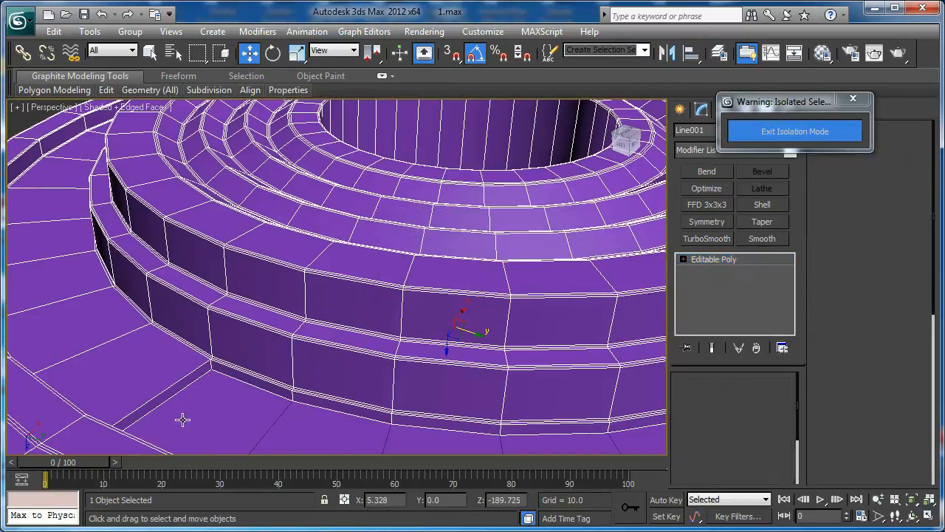
Connect the ring of radial edges across the flat face and recess end with 2 segments at pinch 97
{"action": "key", "text": "2"}
{"action": "middle_click_drag", "start_coordinate": [158, 416], "coordinate": [302, 299], "text": "alt"}
{"action": "scroll", "coordinate": [303, 299], "scroll_direction": "up", "scroll_amount": 8}
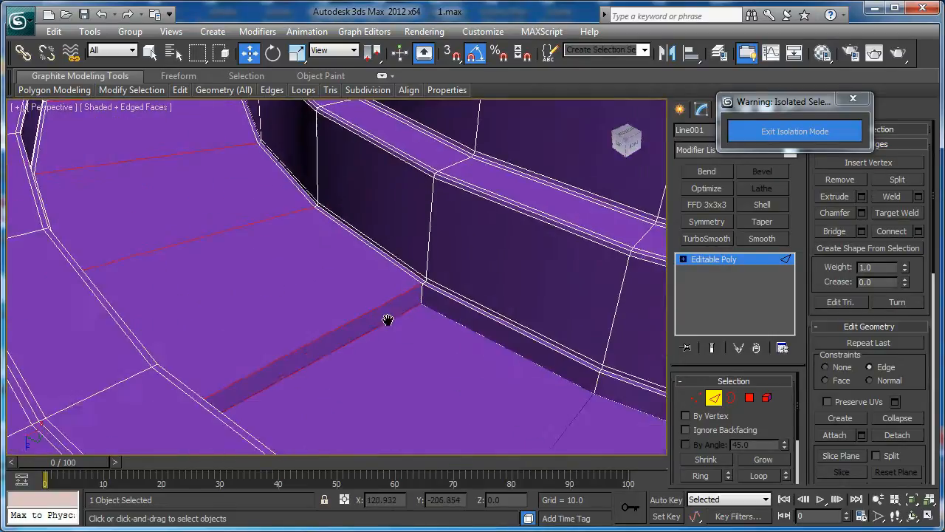
{"action": "middle_click_drag", "start_coordinate": [398, 310], "coordinate": [354, 341]}
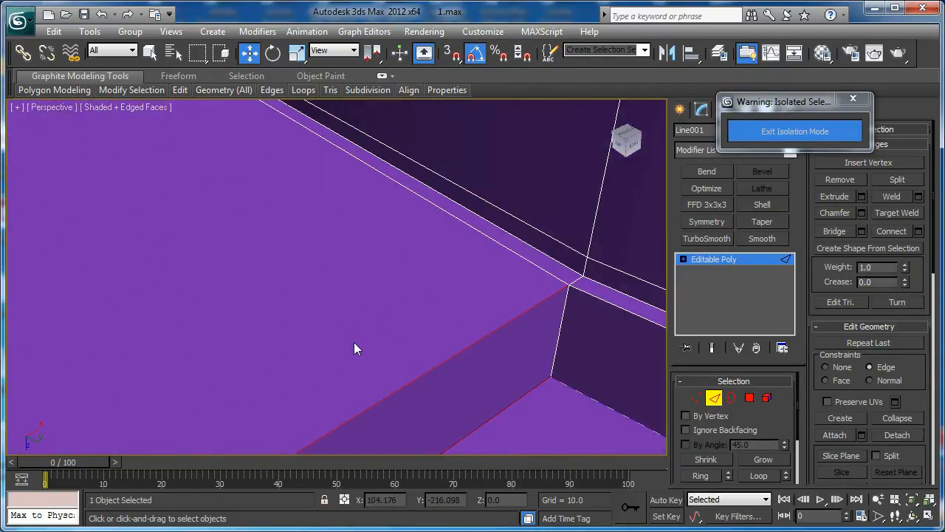
{"action": "left_click", "coordinate": [918, 234]}
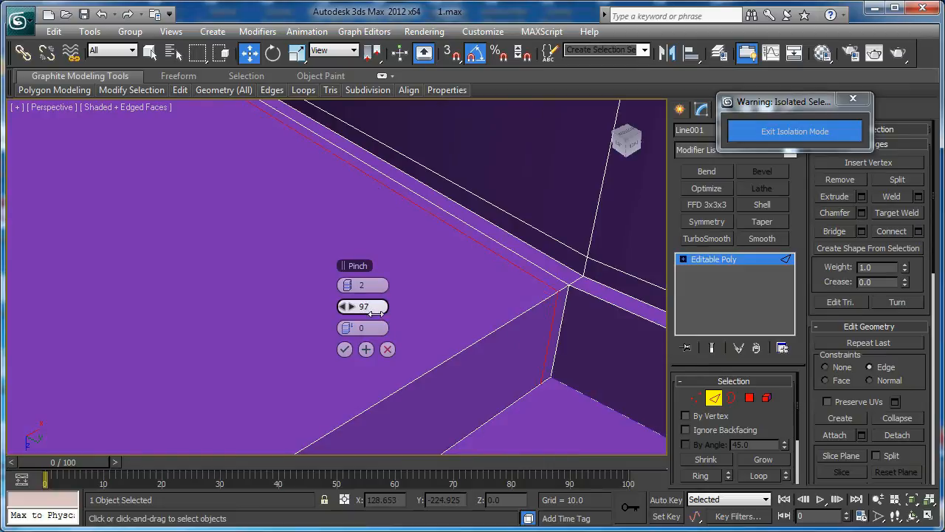
{"action": "left_click", "coordinate": [345, 349]}
Select the lengthwise edges along the inner wall on both sides of the recess end
{"action": "scroll", "coordinate": [339, 350], "scroll_direction": "down", "scroll_amount": 3}
{"action": "middle_click_drag", "start_coordinate": [270, 345], "coordinate": [139, 296]}
{"action": "middle_click_drag", "start_coordinate": [415, 348], "coordinate": [507, 266]}
{"action": "scroll", "coordinate": [507, 266], "scroll_direction": "down", "scroll_amount": 4}
{"action": "left_click", "coordinate": [356, 201]}
{"action": "key", "text": "z"}
{"action": "middle_click_drag", "start_coordinate": [354, 202], "coordinate": [307, 209], "text": "alt"}
{"action": "key", "text": "F3"}
{"action": "key", "text": "F3"}
{"action": "middle_click_drag", "start_coordinate": [260, 309], "coordinate": [297, 330]}
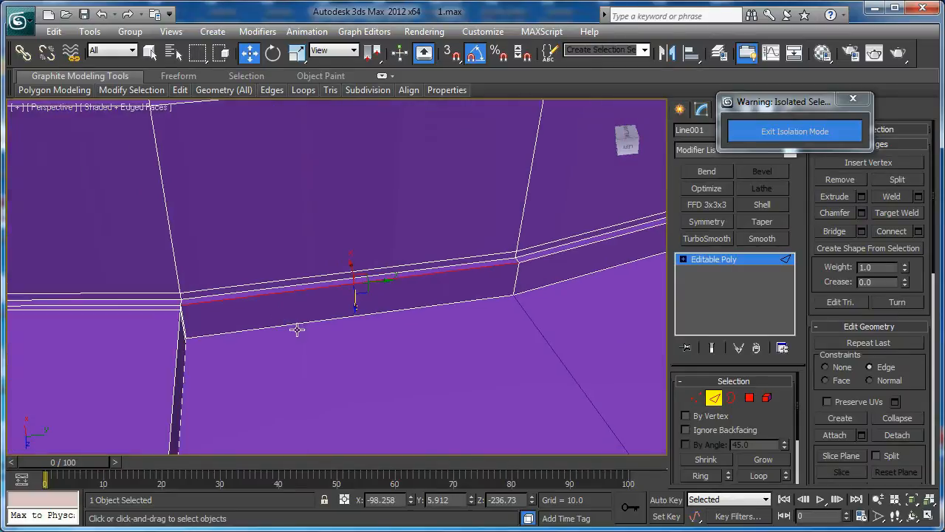
{"action": "left_click", "coordinate": [296, 326], "text": "ctrl"}
{"action": "left_click", "coordinate": [279, 281], "text": "ctrl"}
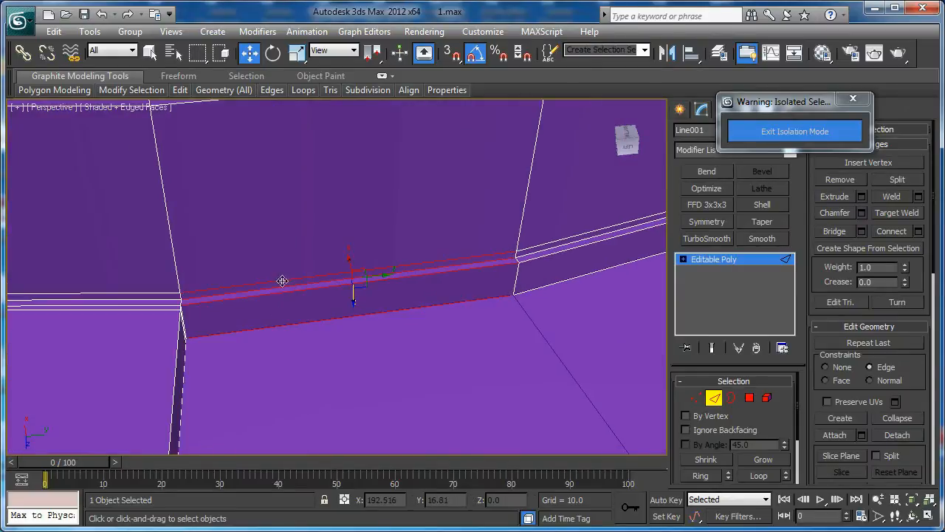
{"action": "left_click", "coordinate": [146, 293], "text": "ctrl"}
{"action": "left_click", "coordinate": [150, 299], "text": "ctrl"}
{"action": "left_click", "coordinate": [154, 304], "text": "ctrl"}
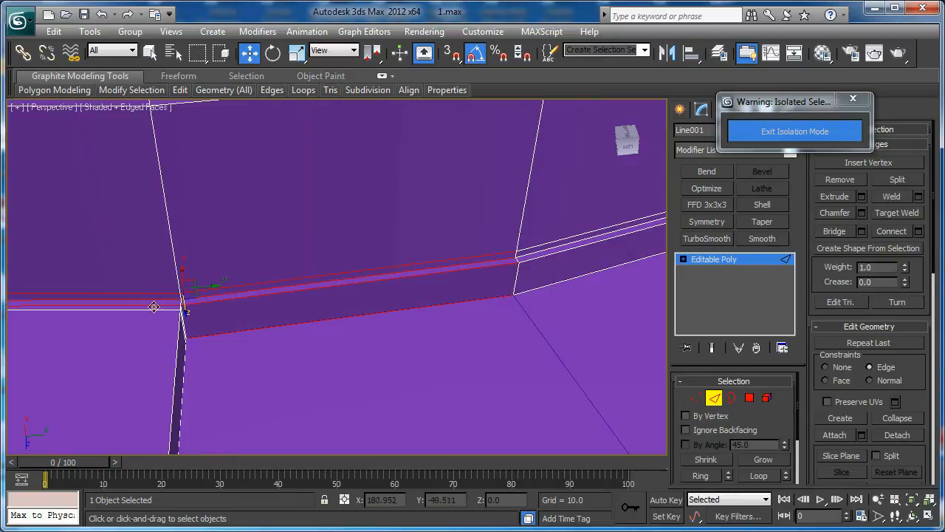
Add the lengthwise edges along the recess's outer wall to the edge selection
{"action": "scroll", "coordinate": [164, 307], "scroll_direction": "down", "scroll_amount": 2}
{"action": "middle_click_drag", "start_coordinate": [177, 299], "coordinate": [342, 245], "text": "alt"}
{"action": "scroll", "coordinate": [344, 258], "scroll_direction": "up", "scroll_amount": 4}
{"action": "left_click", "coordinate": [308, 259], "text": "ctrl"}
{"action": "left_click", "coordinate": [300, 233], "text": "ctrl"}
{"action": "left_click", "coordinate": [299, 225], "text": "ctrl"}
{"action": "left_click", "coordinate": [298, 220], "text": "ctrl"}
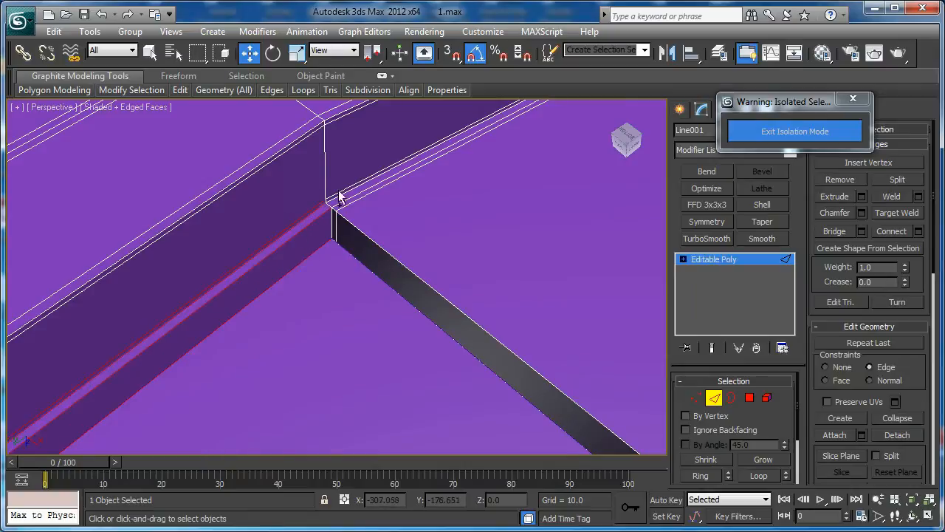
Add the adjoining outer edges beyond the recess end and the rim edges above them to the selection
{"action": "left_click", "coordinate": [339, 191], "text": "ctrl"}
{"action": "left_click", "coordinate": [341, 195], "text": "ctrl"}
{"action": "left_click", "coordinate": [343, 198], "text": "ctrl"}
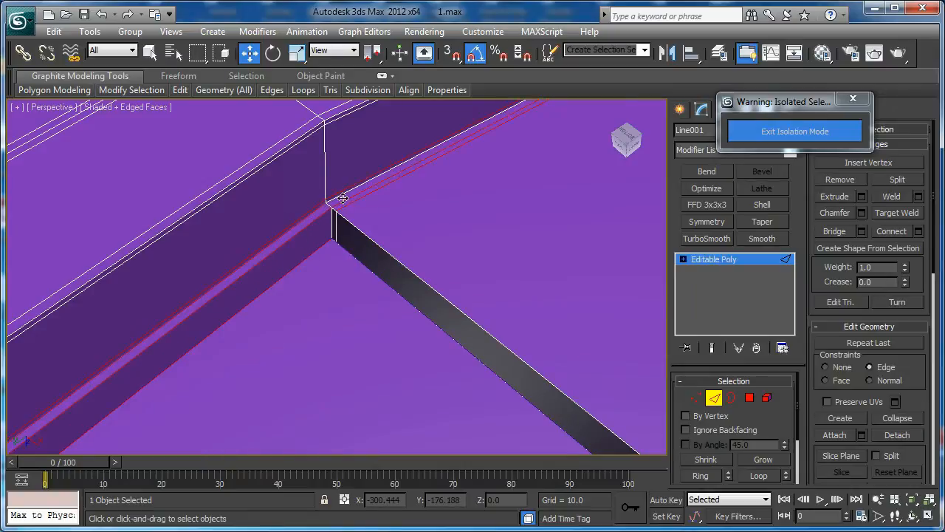
{"action": "left_click", "coordinate": [342, 196], "text": "ctrl"}
{"action": "left_click", "coordinate": [294, 142], "text": "ctrl"}
{"action": "left_click", "coordinate": [305, 142], "text": "ctrl"}
{"action": "middle_click_drag", "start_coordinate": [286, 152], "coordinate": [255, 212]}
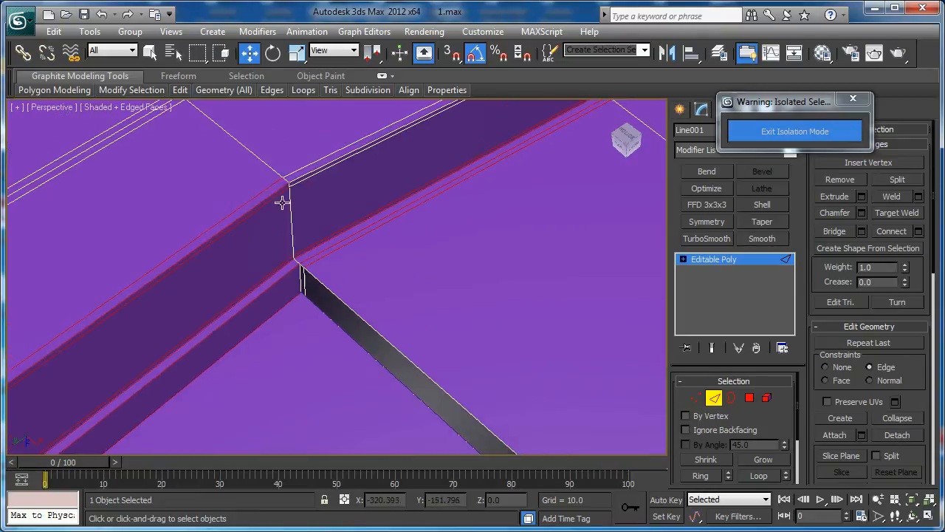
{"action": "mouse_move", "coordinate": [301, 183]}
{"action": "middle_mouse_down"}
{"action": "mouse_move", "coordinate": [301, 213]}
{"action": "mouse_move", "coordinate": [251, 222]}
{"action": "mouse_move", "coordinate": [108, 215]}
{"action": "middle_mouse_up"}
{"action": "scroll", "coordinate": [302, 214], "scroll_direction": "down", "scroll_amount": 4}
{"action": "scroll", "coordinate": [288, 258], "scroll_direction": "down", "scroll_amount": 2}
{"action": "key", "text": "F3"}
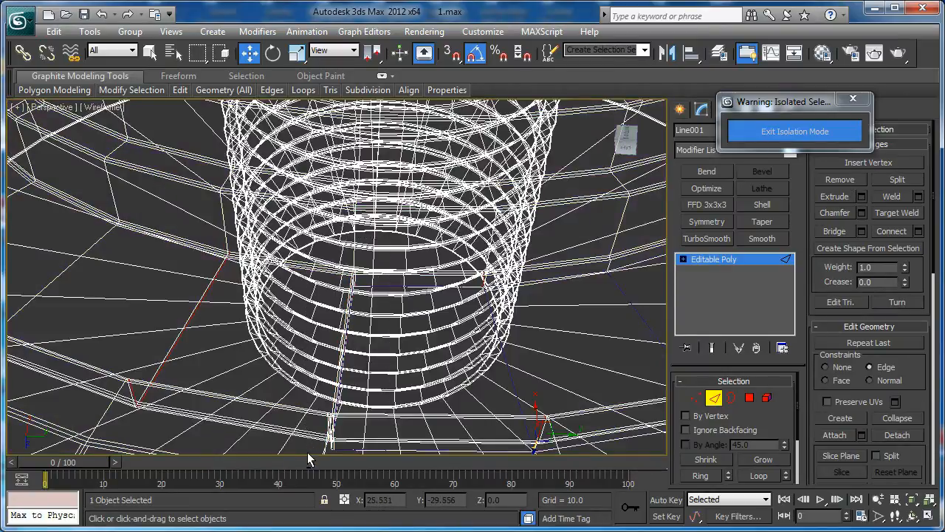
{"action": "key", "text": "F3"}
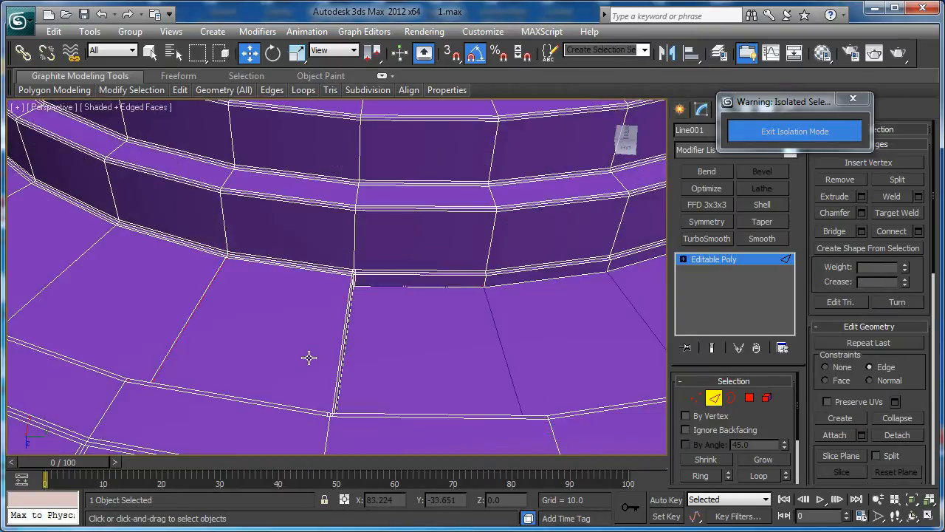
Connect the short vertical edges at the corners of the recess walls with 1 segment at pinch 97 and slide -68
{"action": "middle_click_drag", "start_coordinate": [448, 314], "coordinate": [542, 321], "text": "alt"}
{"action": "middle_click_drag", "start_coordinate": [320, 244], "coordinate": [283, 392]}
{"action": "scroll", "coordinate": [310, 380], "scroll_direction": "up", "scroll_amount": 3}
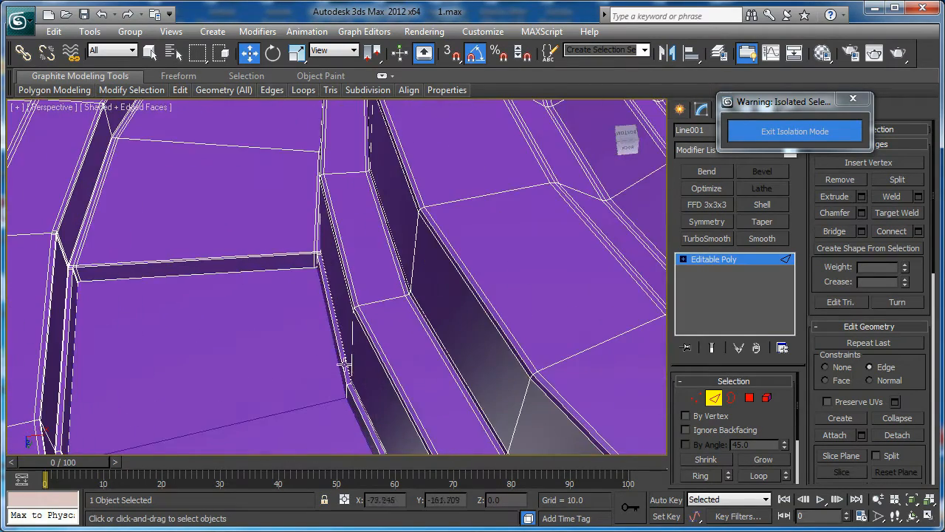
{"action": "left_click", "coordinate": [312, 265]}
{"action": "key", "text": "z"}
{"action": "scroll", "coordinate": [312, 243], "scroll_direction": "down", "scroll_amount": 3}
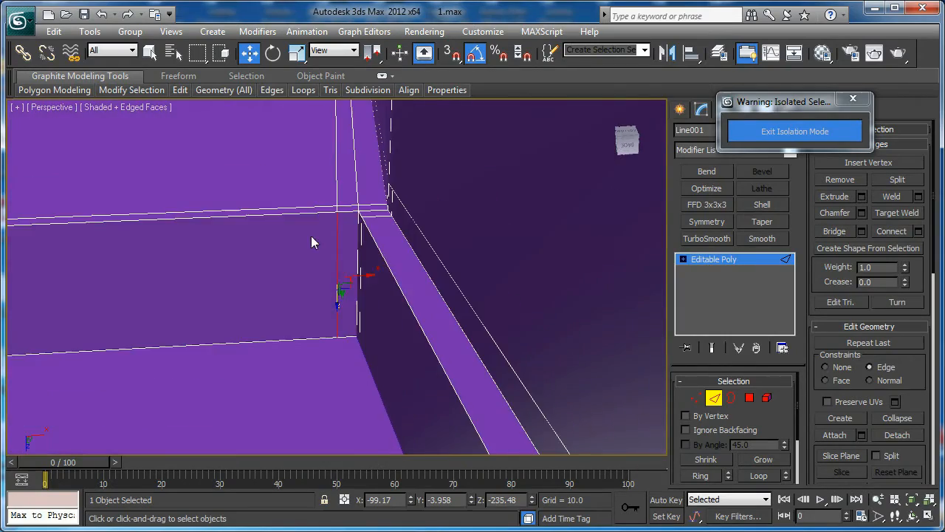
{"action": "left_click", "coordinate": [333, 293]}
{"action": "middle_click_drag", "start_coordinate": [333, 293], "coordinate": [374, 291], "text": "alt"}
{"action": "scroll", "coordinate": [340, 288], "scroll_direction": "down", "scroll_amount": 5}
{"action": "scroll", "coordinate": [401, 365], "scroll_direction": "up", "scroll_amount": 4}
{"action": "scroll", "coordinate": [401, 366], "scroll_direction": "up", "scroll_amount": 5}
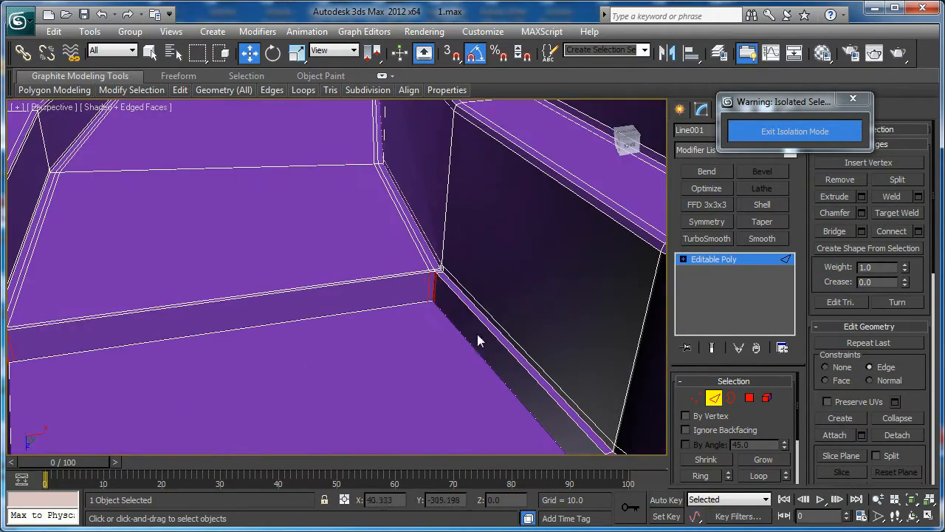
{"action": "left_click", "coordinate": [919, 232]}
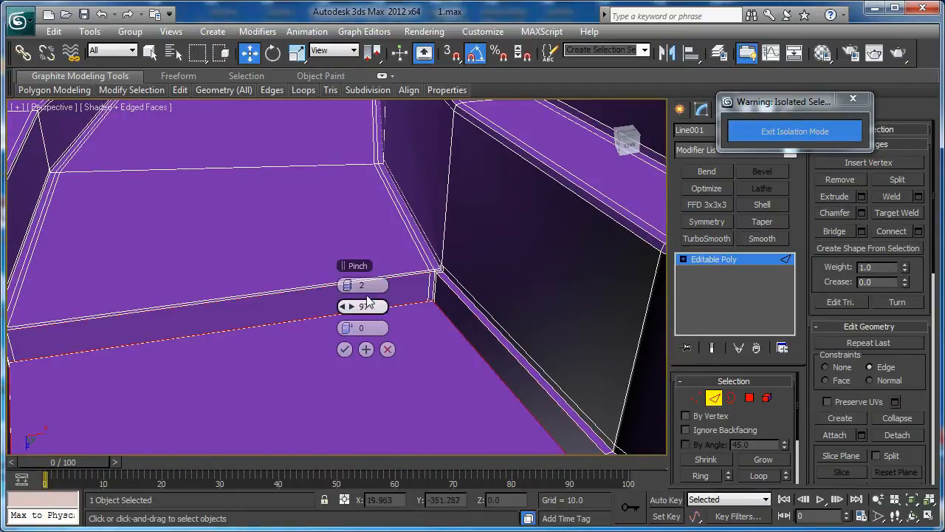
{"action": "left_click_drag", "start_coordinate": [348, 334], "coordinate": [143, 305]}
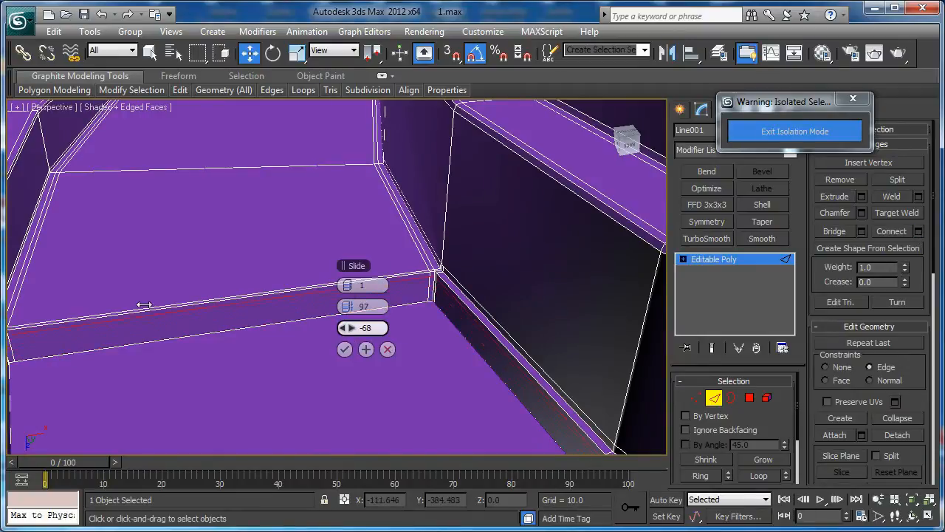
{"action": "left_click", "coordinate": [344, 349]}
{"action": "middle_click_drag", "start_coordinate": [355, 333], "coordinate": [413, 283], "text": "alt"}
{"action": "scroll", "coordinate": [643, 337], "scroll_direction": "down", "scroll_amount": 4}
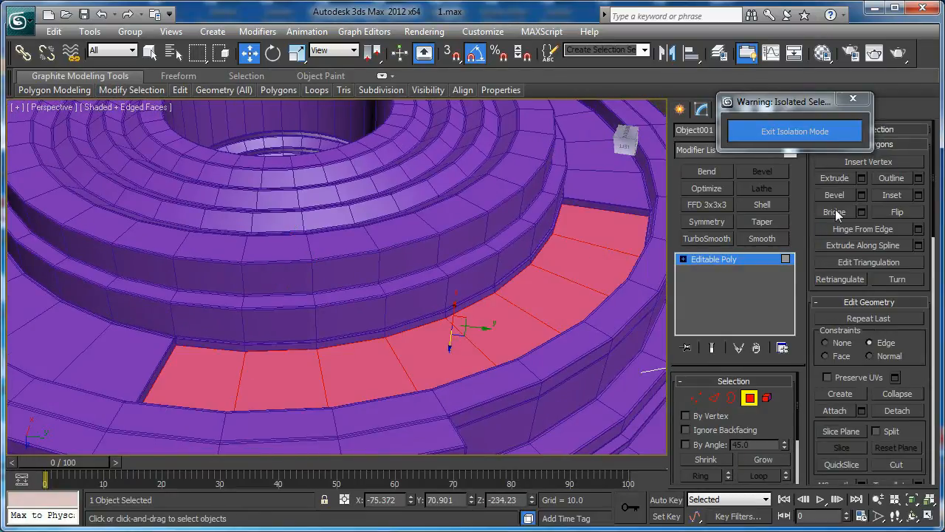
Extrude the selected arc of faces by a height of 2.5, and extrude it again by 10
{"action": "left_click", "coordinate": [862, 180]}
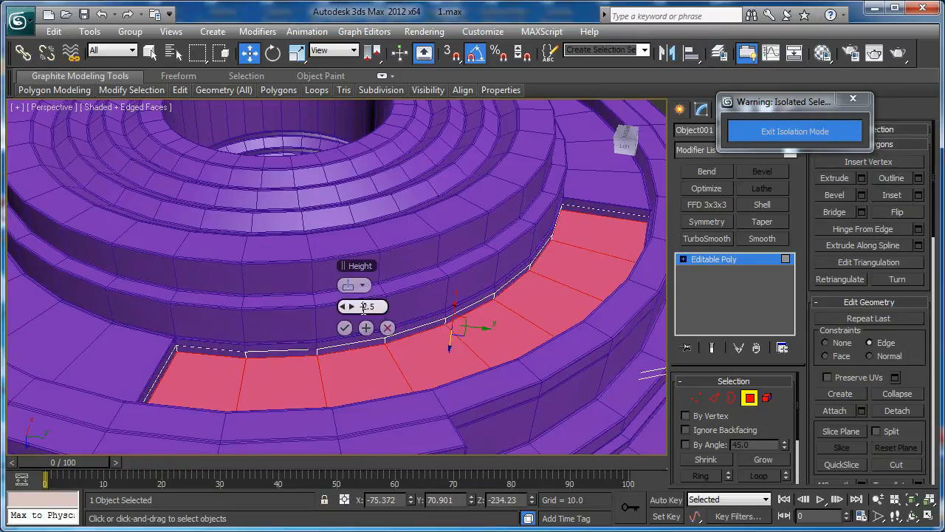
{"action": "key", "text": "Return"}
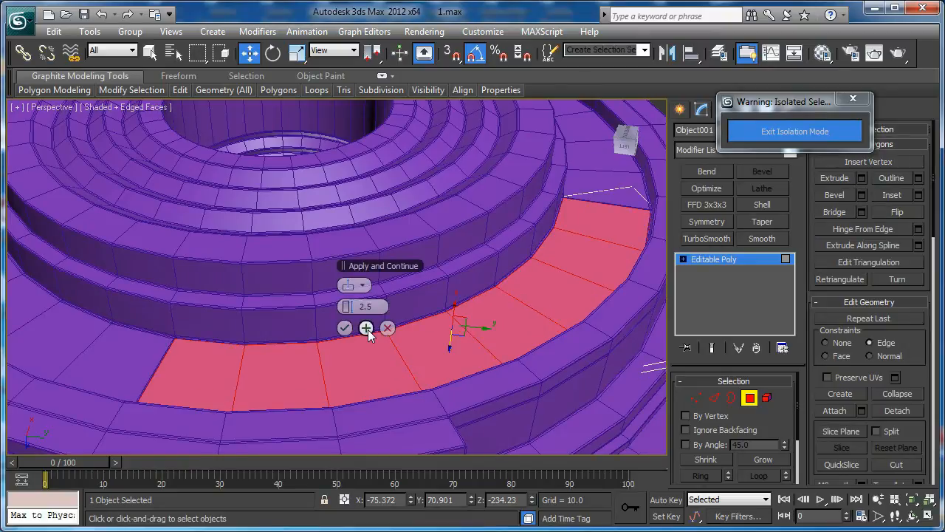
{"action": "left_click", "coordinate": [366, 328]}
{"action": "left_click_drag", "start_coordinate": [347, 306], "coordinate": [353, 301]}
{"action": "middle_click_drag", "start_coordinate": [296, 275], "coordinate": [288, 234], "text": "alt"}
{"action": "left_click_drag", "start_coordinate": [355, 306], "coordinate": [357, 297]}
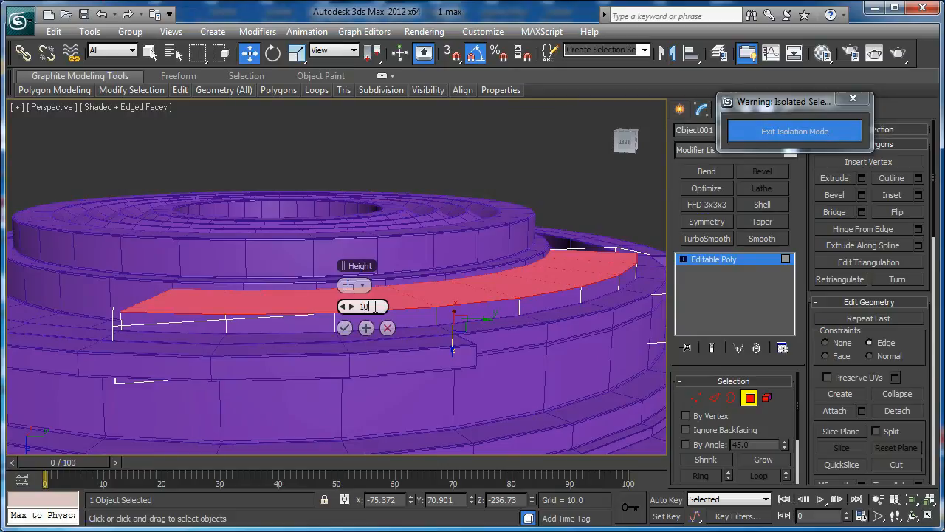
{"action": "key", "text": "Return"}
{"action": "middle_click_drag", "start_coordinate": [375, 305], "coordinate": [294, 334], "text": "alt"}
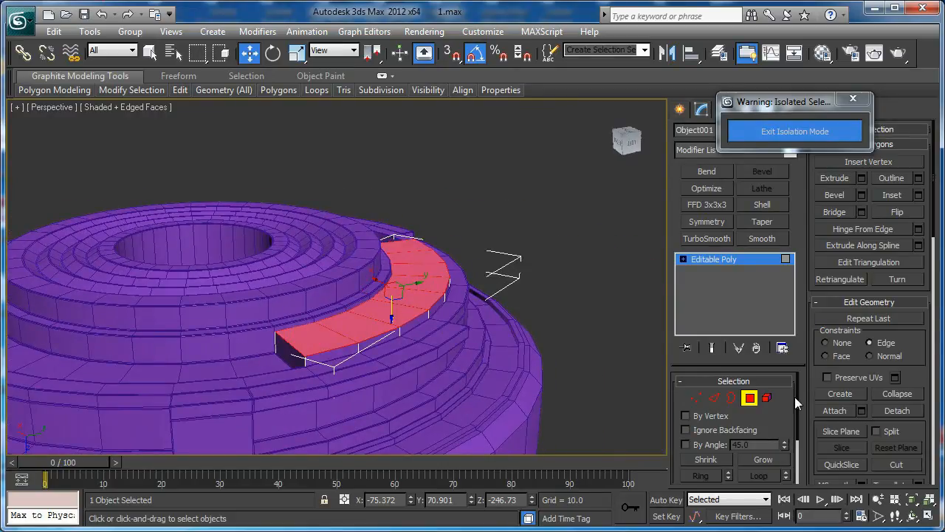
Leave face editing and isolate the extruded arc piece from the rest of the lens
{"action": "left_click", "coordinate": [751, 400]}
{"action": "key", "text": "alt+q"}
{"action": "scroll", "coordinate": [454, 323], "scroll_direction": "up", "scroll_amount": 5}
{"action": "middle_click_drag", "start_coordinate": [453, 326], "coordinate": [481, 304]}
Target-weld the two top corner vertices at the arc's near end onto the vertices directly below them
{"action": "key", "text": "1"}
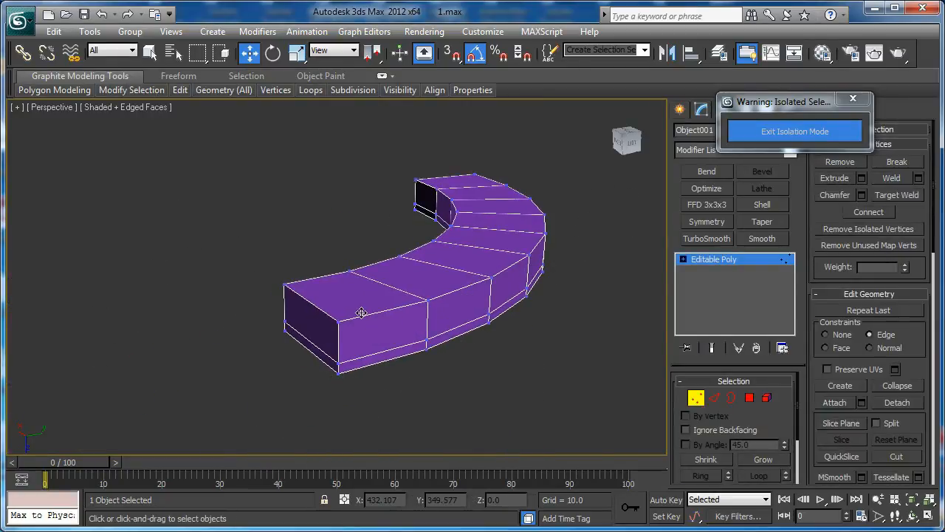
{"action": "left_click", "coordinate": [339, 319]}
{"action": "mouse_move", "coordinate": [353, 328]}
{"action": "middle_mouse_down", "text": "alt"}
{"action": "mouse_move", "coordinate": [367, 330]}
{"action": "mouse_move", "coordinate": [338, 328]}
{"action": "middle_mouse_up", "text": "alt"}
{"action": "scroll", "coordinate": [339, 329], "scroll_direction": "up", "scroll_amount": 3}
{"action": "middle_click_drag", "start_coordinate": [337, 366], "coordinate": [359, 325]}
{"action": "left_click", "coordinate": [899, 195]}
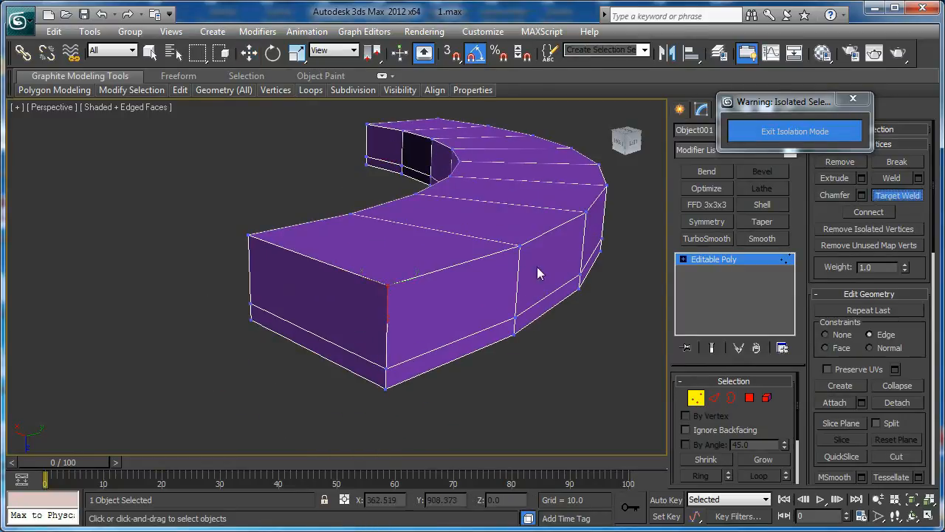
{"action": "left_click", "coordinate": [385, 367]}
{"action": "left_click", "coordinate": [252, 303]}
{"action": "right_click", "coordinate": [247, 182]}
Move the first cross edge beside the welded end farther along the arc to lengthen the slope
{"action": "scroll", "coordinate": [407, 250], "scroll_direction": "down", "scroll_amount": 2}
{"action": "middle_click_drag", "start_coordinate": [407, 250], "coordinate": [444, 267], "text": "alt"}
{"action": "key", "text": "2"}
{"action": "left_click", "coordinate": [283, 293]}
{"action": "mouse_move", "coordinate": [295, 292]}
{"action": "middle_mouse_down", "text": "alt"}
{"action": "mouse_move", "coordinate": [356, 291]}
{"action": "mouse_move", "coordinate": [311, 289]}
{"action": "middle_mouse_up", "text": "alt"}
{"action": "left_click_drag", "start_coordinate": [309, 284], "coordinate": [353, 274]}
{"action": "middle_click_drag", "start_coordinate": [354, 274], "coordinate": [439, 230], "text": "alt"}
Select the two top faces at the arc's opposite end and move them down to thin that end
{"action": "scroll", "coordinate": [424, 291], "scroll_direction": "down", "scroll_amount": 3}
{"action": "key", "text": "4"}
{"action": "left_click", "coordinate": [403, 293]}
{"action": "left_click", "coordinate": [436, 283], "text": "ctrl"}
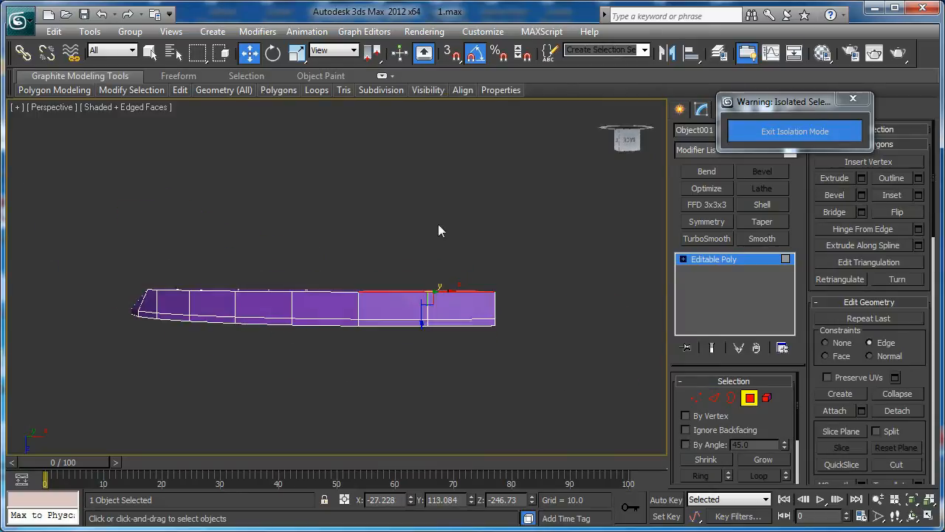
{"action": "scroll", "coordinate": [436, 307], "scroll_direction": "up", "scroll_amount": 3}
{"action": "middle_click_drag", "start_coordinate": [470, 362], "coordinate": [483, 344], "text": "alt"}
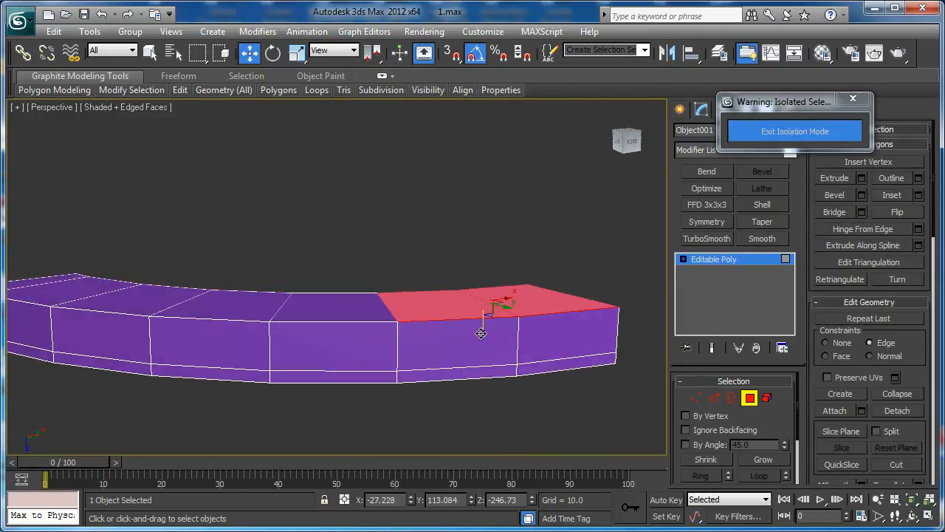
{"action": "left_click_drag", "start_coordinate": [481, 334], "coordinate": [482, 357]}
Connect the lengthwise edges of the sloped end section with 2 segments at pinch 92
{"action": "middle_click_drag", "start_coordinate": [453, 350], "coordinate": [375, 369], "text": "alt"}
{"action": "middle_click_drag", "start_coordinate": [233, 351], "coordinate": [352, 310]}
{"action": "scroll", "coordinate": [304, 312], "scroll_direction": "down", "scroll_amount": 3}
{"action": "scroll", "coordinate": [353, 310], "scroll_direction": "up", "scroll_amount": 3}
{"action": "key", "text": "2"}
{"action": "key", "text": "F3"}
{"action": "left_click_drag", "start_coordinate": [411, 259], "coordinate": [432, 449]}
{"action": "key", "text": "F3"}
{"action": "middle_click_drag", "start_coordinate": [503, 400], "coordinate": [336, 334]}
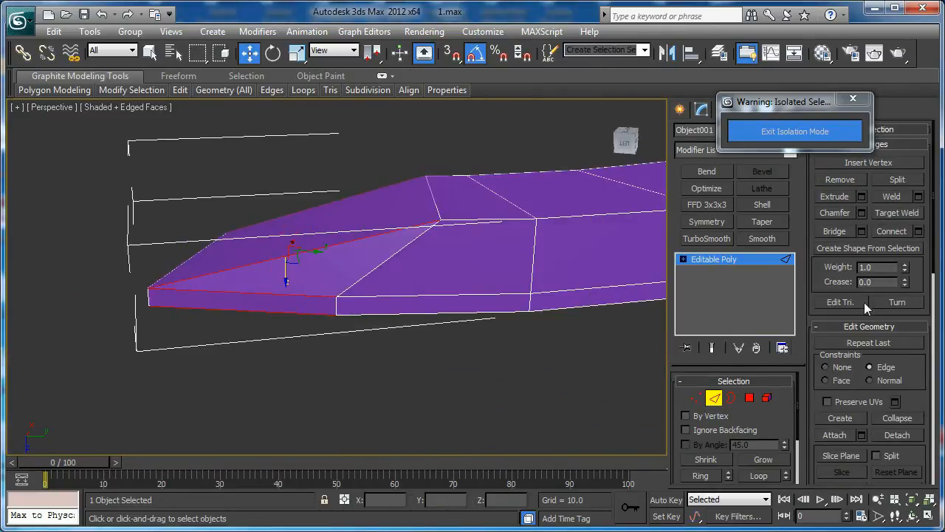
{"action": "left_click", "coordinate": [919, 231]}
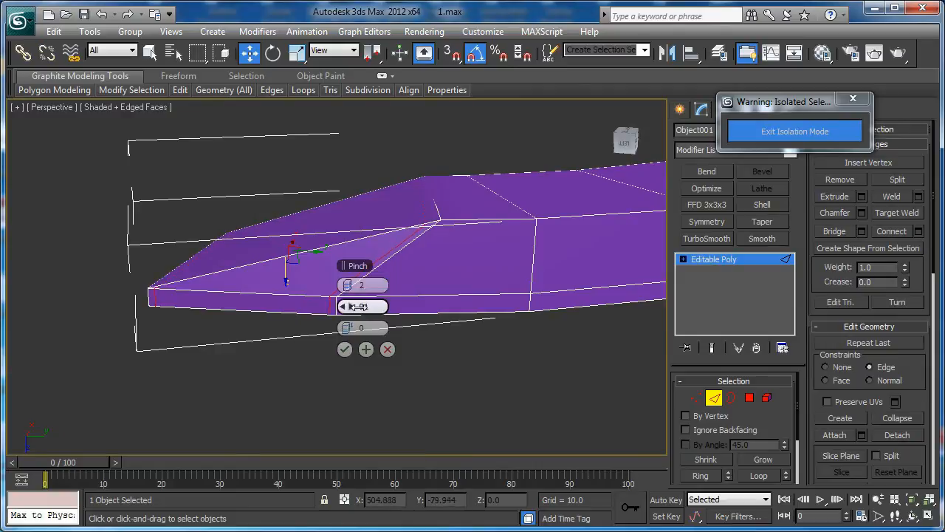
{"action": "left_click_drag", "start_coordinate": [358, 307], "coordinate": [362, 306]}
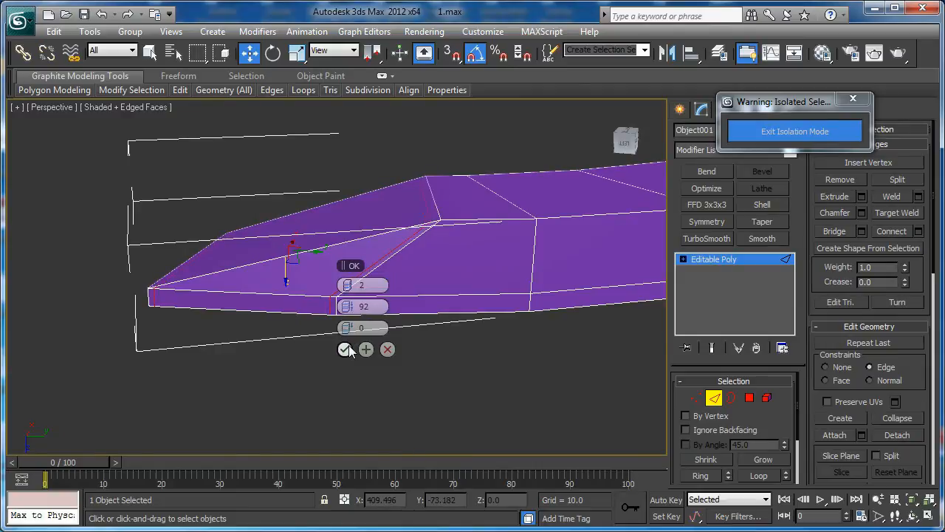
{"action": "left_click", "coordinate": [348, 347]}
Connect the lengthwise edge ring of the section next to the slope with 1 segment slid close to the slope's upper end
{"action": "left_click", "coordinate": [409, 297]}
{"action": "key", "text": "alt+r"}
{"action": "left_click", "coordinate": [918, 231]}
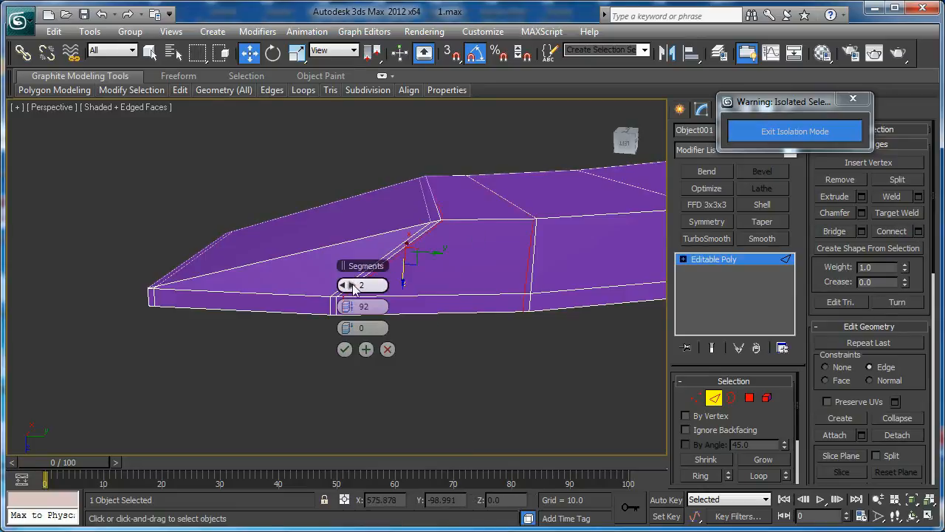
{"action": "left_click_drag", "start_coordinate": [347, 328], "coordinate": [423, 327]}
{"action": "left_click_drag", "start_coordinate": [619, 324], "coordinate": [613, 323]}
{"action": "left_click", "coordinate": [344, 348]}
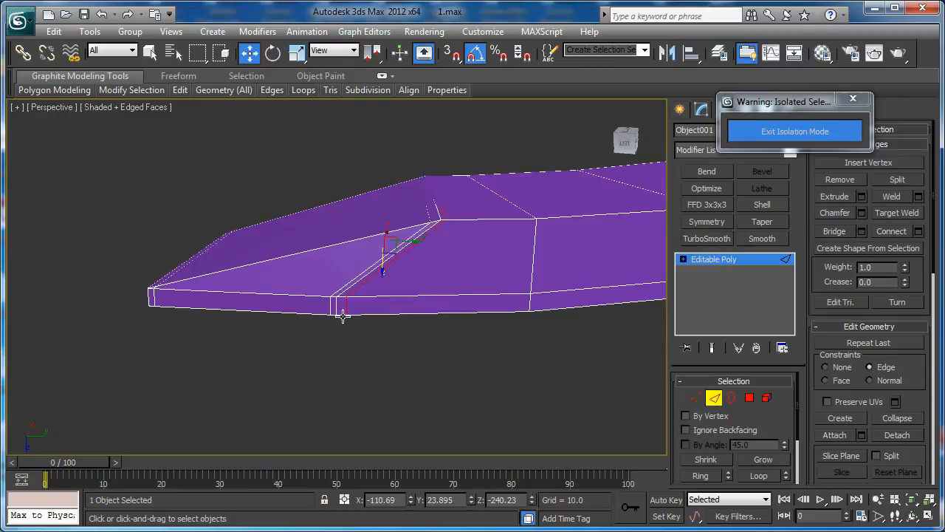
Connect the short vertical edges of the thin lower side band with 1 segment near the band's upper edge
{"action": "left_click", "coordinate": [339, 306]}
{"action": "key", "text": "alt+r"}
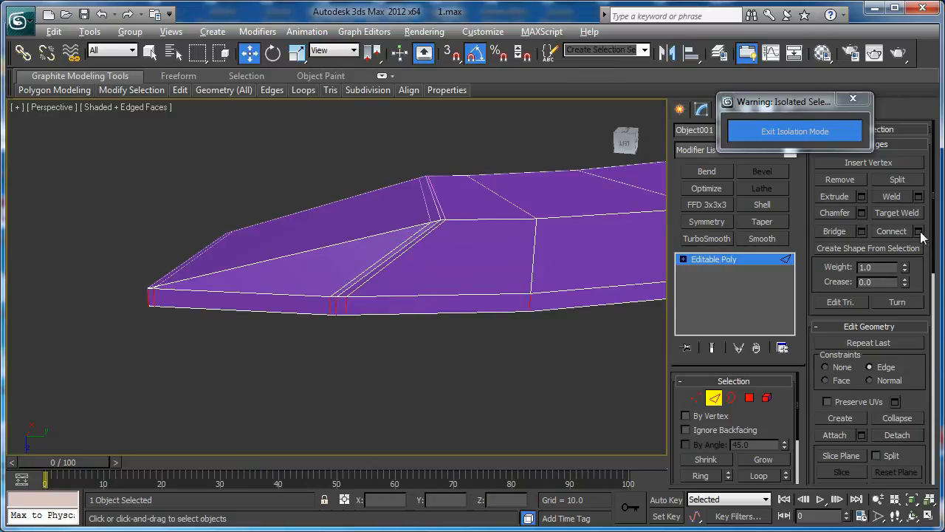
{"action": "left_click", "coordinate": [920, 232]}
{"action": "left_click", "coordinate": [344, 349]}
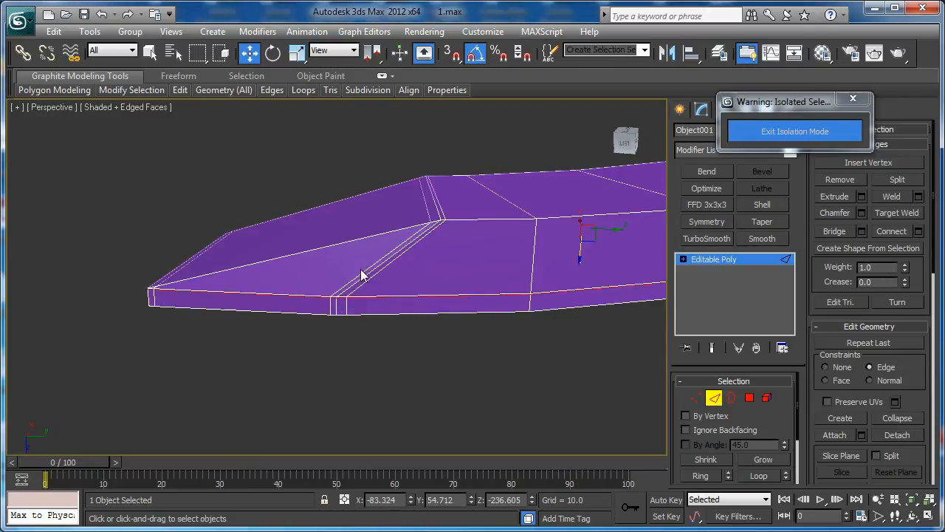
Connect the edge ring across the arc's upper side faces with 2 segments at pinch 94
{"action": "left_click", "coordinate": [366, 280]}
{"action": "key", "text": "alt+r"}
{"action": "left_click", "coordinate": [919, 231]}
{"action": "left_click_drag", "start_coordinate": [356, 325], "coordinate": [356, 313]}
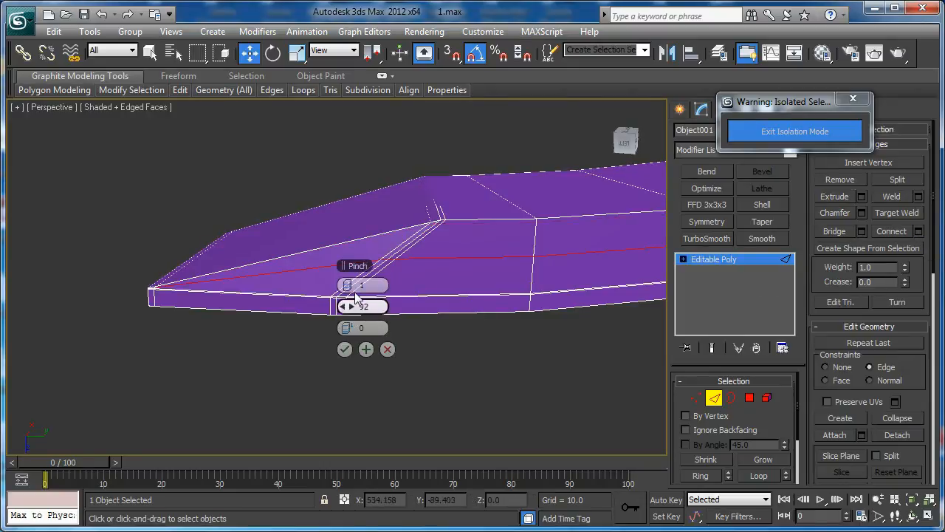
{"action": "left_click", "coordinate": [353, 285]}
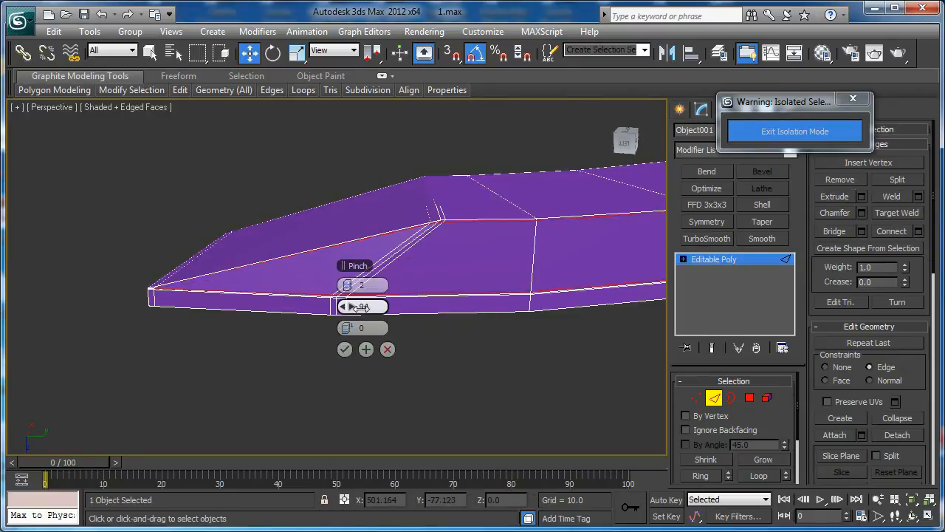
{"action": "left_click", "coordinate": [344, 348]}
Connect the lengthwise edges of the thinned end's last section with 1 segment at slide -93, close to the outer end
{"action": "scroll", "coordinate": [451, 293], "scroll_direction": "down", "scroll_amount": 5}
{"action": "middle_click_drag", "start_coordinate": [450, 293], "coordinate": [437, 267], "text": "alt"}
{"action": "scroll", "coordinate": [387, 275], "scroll_direction": "up", "scroll_amount": 5}
{"action": "middle_click_drag", "start_coordinate": [493, 116], "coordinate": [422, 265]}
{"action": "left_click", "coordinate": [405, 288]}
{"action": "key", "text": "alt+r"}
{"action": "left_click", "coordinate": [919, 232]}
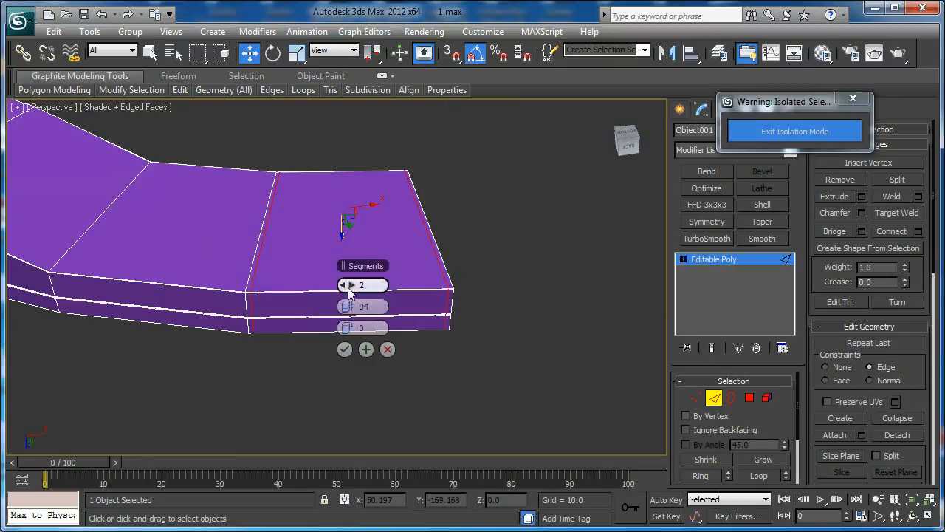
{"action": "left_click_drag", "start_coordinate": [347, 328], "coordinate": [91, 306]}
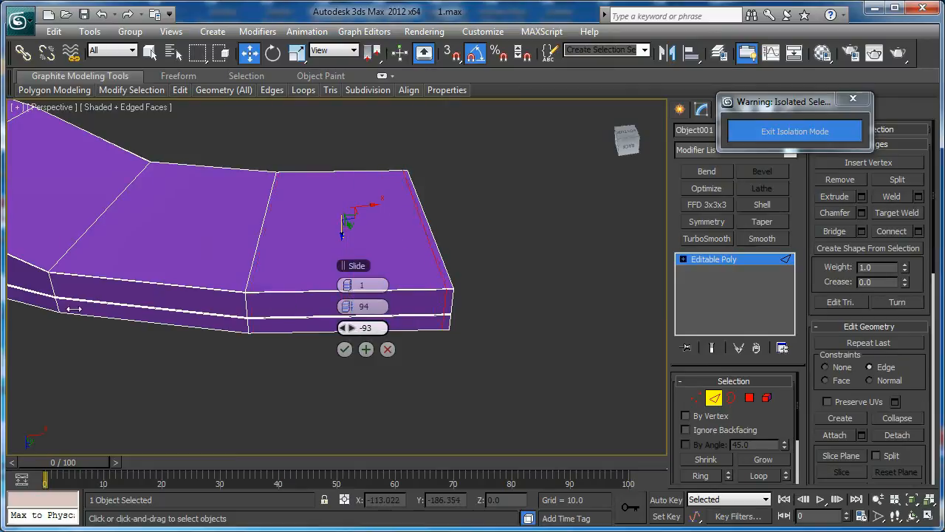
{"action": "left_click", "coordinate": [344, 349]}
Select the cross-section edge loop where the thinned end starts to slope and chamfer it by 0.5 with 2 segments
{"action": "scroll", "coordinate": [302, 308], "scroll_direction": "down", "scroll_amount": 3}
{"action": "middle_click_drag", "start_coordinate": [234, 305], "coordinate": [291, 309]}
{"action": "middle_click_drag", "start_coordinate": [227, 287], "coordinate": [332, 271]}
{"action": "left_click", "coordinate": [350, 275]}
{"action": "left_click", "coordinate": [758, 476]}
{"action": "left_click", "coordinate": [861, 213]}
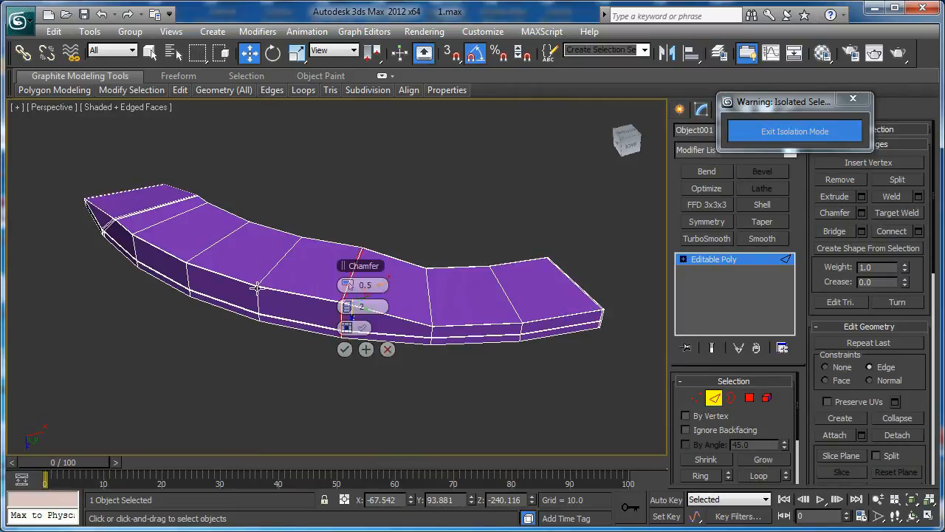
{"action": "scroll", "coordinate": [263, 274], "scroll_direction": "up", "scroll_amount": 4}
{"action": "left_click", "coordinate": [344, 349]}
{"action": "middle_click_drag", "start_coordinate": [342, 349], "coordinate": [378, 331], "text": "alt"}
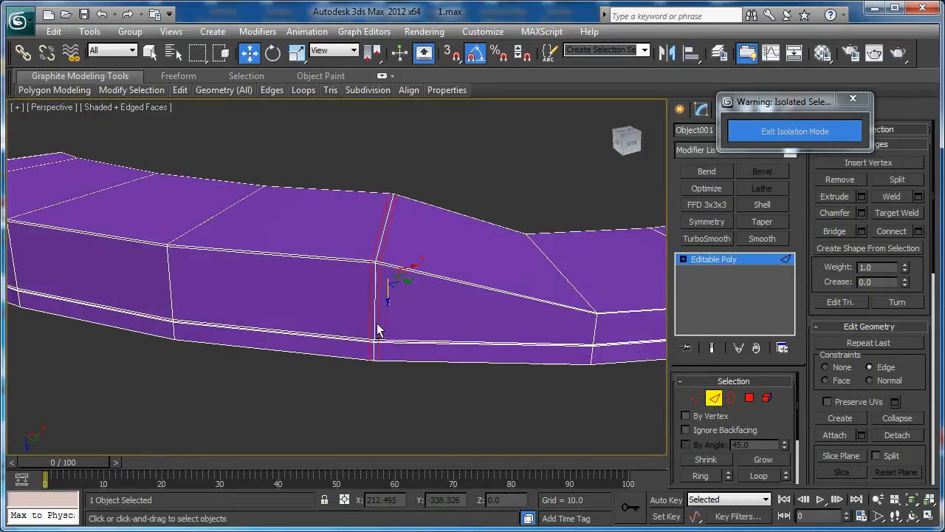
Keep only the lower vertices of the chamfered loop selected and scale them apart in X and Y to about 1112 percent
{"action": "left_click", "coordinate": [698, 399]}
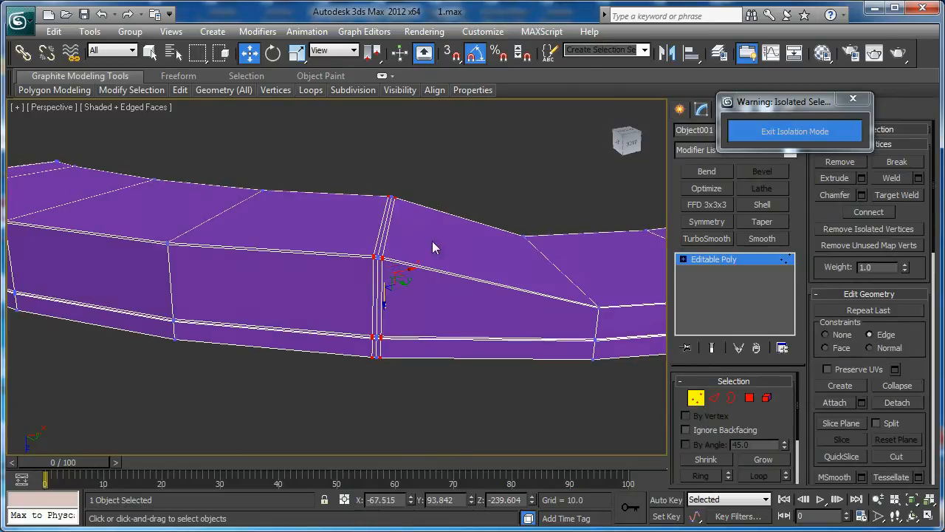
{"action": "key", "text": "F3"}
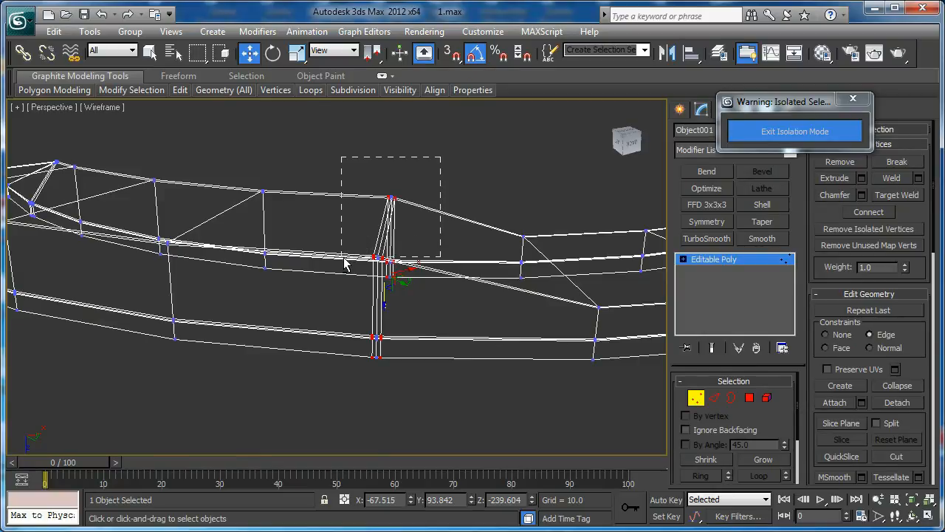
{"action": "left_click_drag", "start_coordinate": [334, 309], "coordinate": [335, 304], "text": "alt"}
{"action": "key", "text": "F3"}
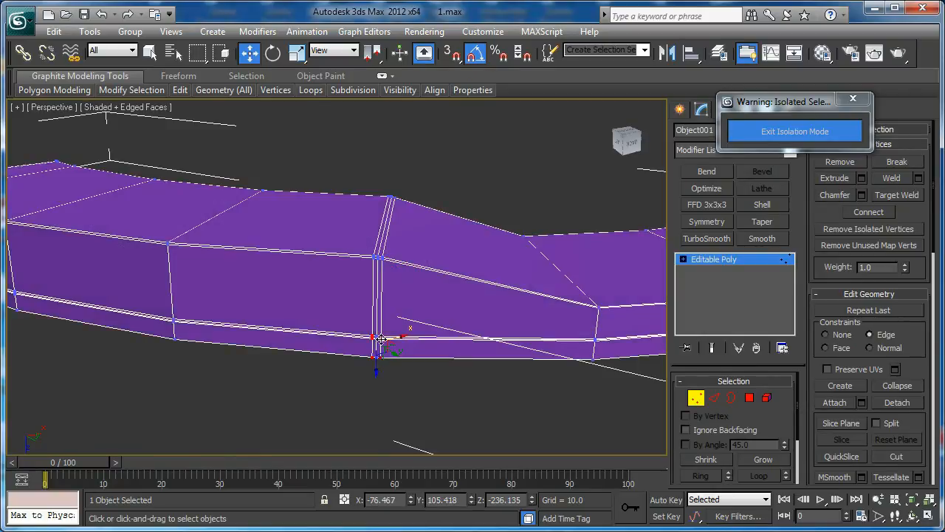
{"action": "middle_click_drag", "start_coordinate": [381, 337], "coordinate": [373, 316]}
{"action": "scroll", "coordinate": [374, 316], "scroll_direction": "up", "scroll_amount": 1}
{"action": "scroll", "coordinate": [430, 313], "scroll_direction": "down", "scroll_amount": 1}
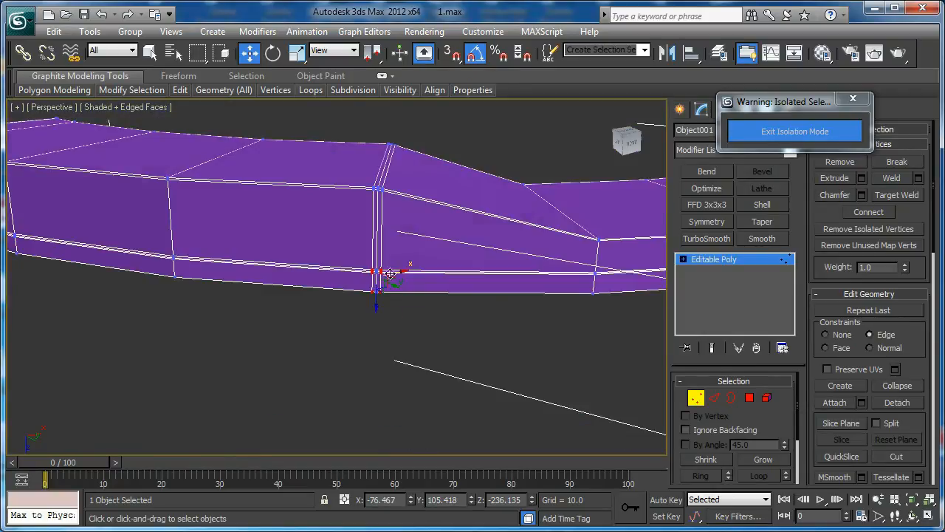
{"action": "key", "text": "r"}
{"action": "middle_click_drag", "start_coordinate": [384, 277], "coordinate": [359, 297]}
{"action": "left_click_drag", "start_coordinate": [357, 289], "coordinate": [361, 450]}
{"action": "left_click_drag", "start_coordinate": [359, 251], "coordinate": [323, 205]}
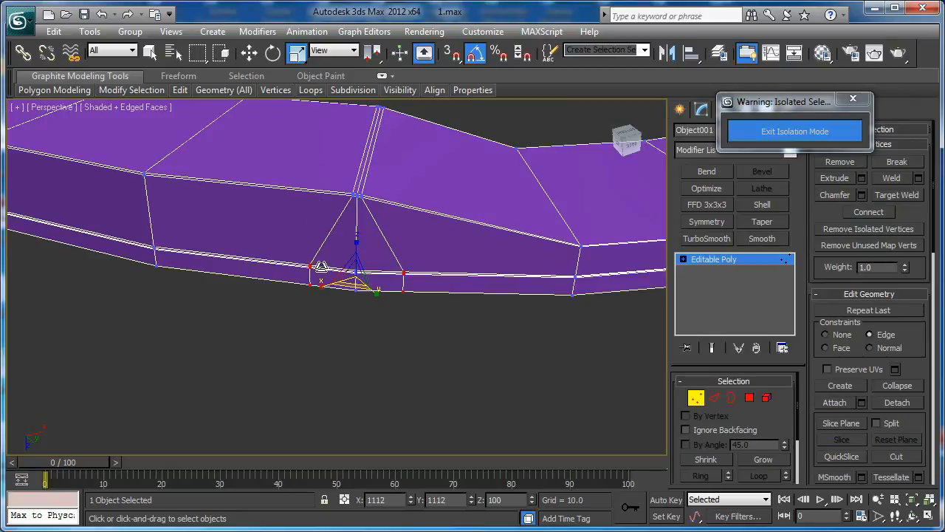
{"action": "left_click_drag", "start_coordinate": [355, 283], "coordinate": [359, 318]}
Apply a TurboSmooth modifier with 2 iterations to the arc piece and inspect its shape from both sides
{"action": "left_click", "coordinate": [698, 399]}
{"action": "left_click", "coordinate": [707, 239]}
{"action": "left_click", "coordinate": [782, 403]}
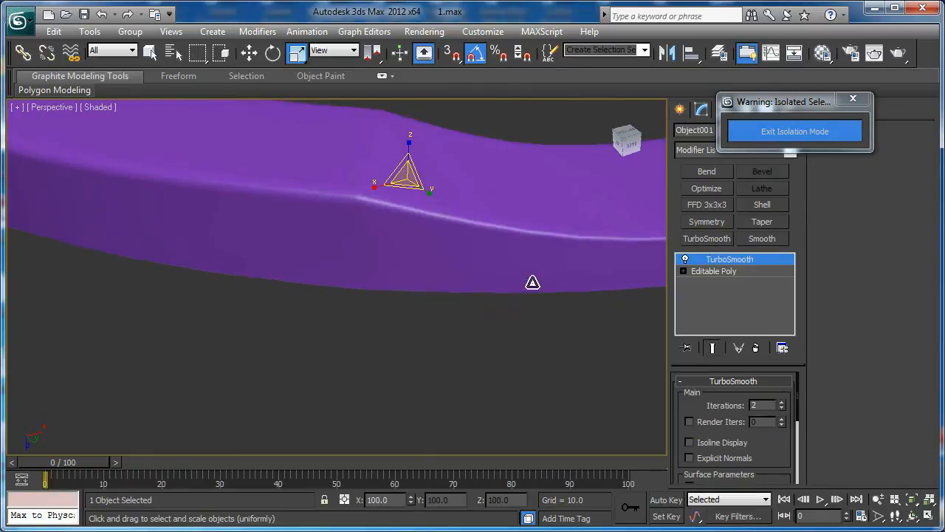
{"action": "scroll", "coordinate": [490, 266], "scroll_direction": "down", "scroll_amount": 5}
{"action": "middle_click_drag", "start_coordinate": [489, 266], "coordinate": [609, 273], "text": "alt"}
{"action": "middle_click_drag", "start_coordinate": [306, 244], "coordinate": [276, 241], "text": "alt"}
{"action": "scroll", "coordinate": [509, 274], "scroll_direction": "up", "scroll_amount": 1}
{"action": "scroll", "coordinate": [276, 241], "scroll_direction": "up", "scroll_amount": 3}
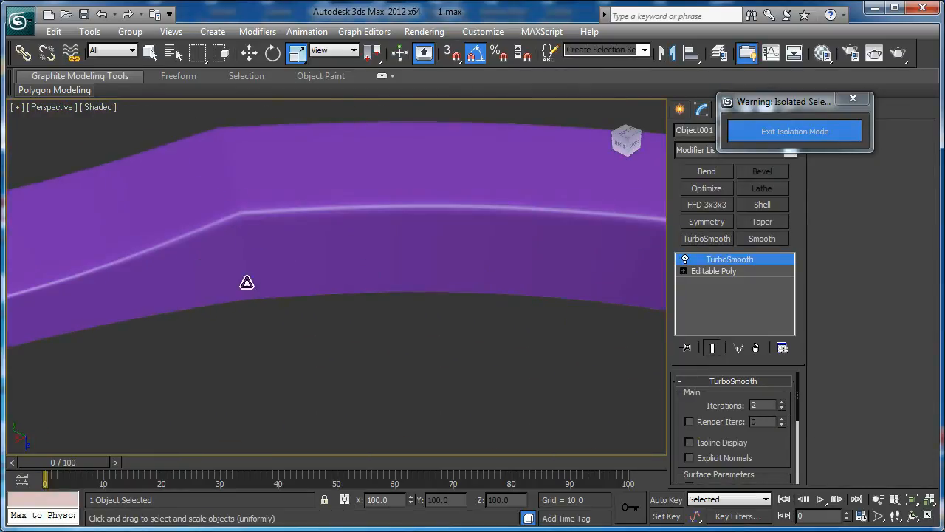
{"action": "middle_click_drag", "start_coordinate": [244, 297], "coordinate": [667, 236], "text": "alt"}
Exit isolation mode and view the smoothed arc piece in place on the lens mount
{"action": "left_click", "coordinate": [824, 131]}
{"action": "middle_click_drag", "start_coordinate": [401, 265], "coordinate": [420, 341], "text": "alt"}
{"action": "scroll", "coordinate": [420, 341], "scroll_direction": "up", "scroll_amount": 6}
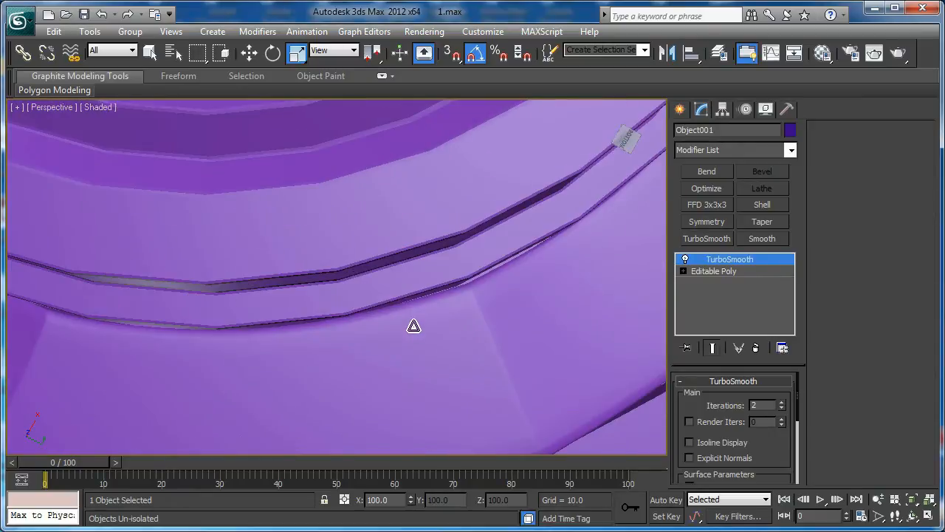
Isolate the arc piece again and remove its TurboSmooth modifier
{"action": "key", "text": "F4"}
{"action": "key", "text": "F4"}
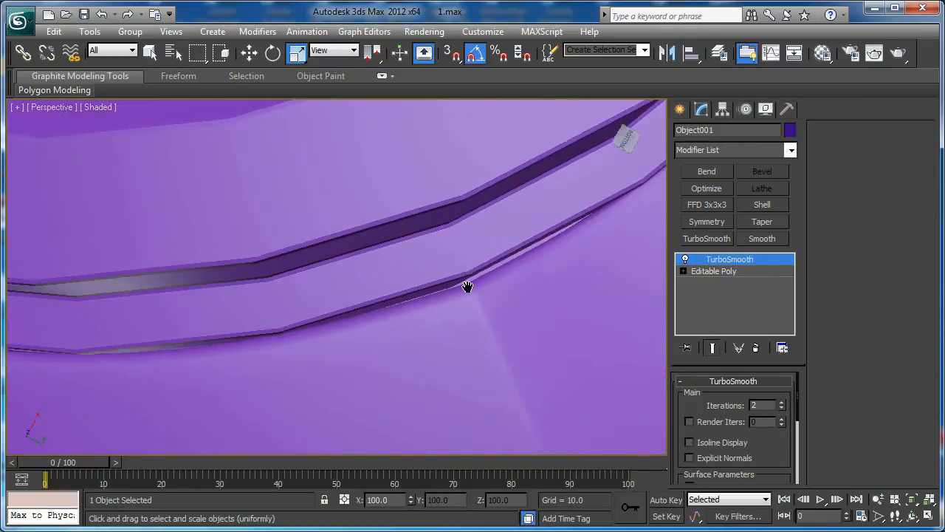
{"action": "scroll", "coordinate": [479, 291], "scroll_direction": "down", "scroll_amount": 4}
{"action": "key", "text": "alt+q"}
{"action": "middle_click_drag", "start_coordinate": [449, 348], "coordinate": [576, 300], "text": "alt"}
{"action": "scroll", "coordinate": [245, 392], "scroll_direction": "up", "scroll_amount": 8}
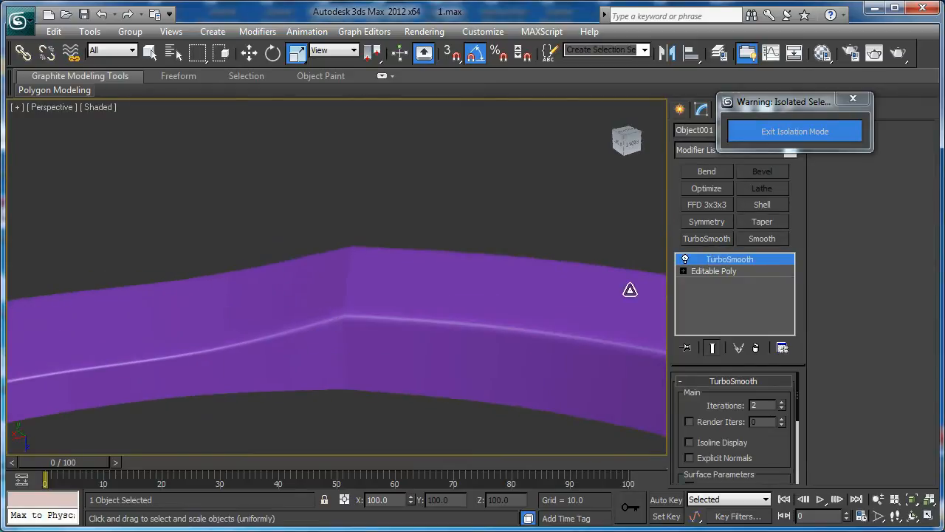
{"action": "right_click", "coordinate": [722, 264]}
{"action": "left_click", "coordinate": [753, 285]}
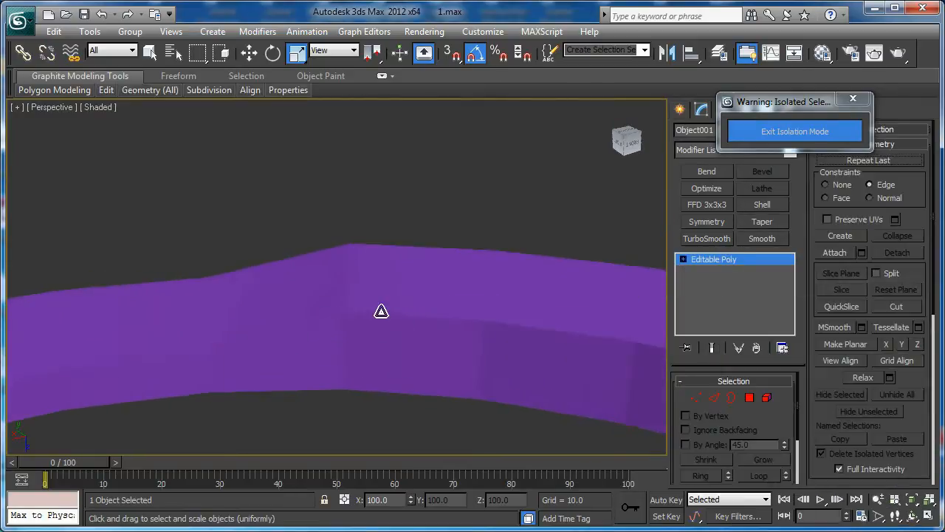
Select the lower vertices of the edge loop at the arc piece's bend, exclude the middle column and spread the outer ones in X and Y
{"action": "key", "text": "F4"}
{"action": "scroll", "coordinate": [431, 335], "scroll_direction": "up", "scroll_amount": 3}
{"action": "key", "text": "1"}
{"action": "key", "text": "F3"}
{"action": "left_click_drag", "start_coordinate": [453, 350], "coordinate": [409, 395]}
{"action": "key", "text": "F3"}
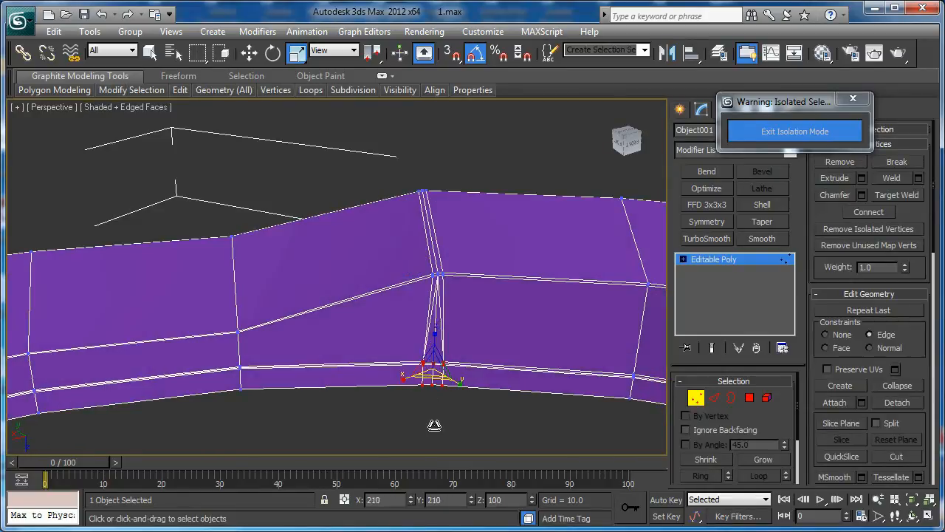
{"action": "scroll", "coordinate": [448, 392], "scroll_direction": "up", "scroll_amount": 2}
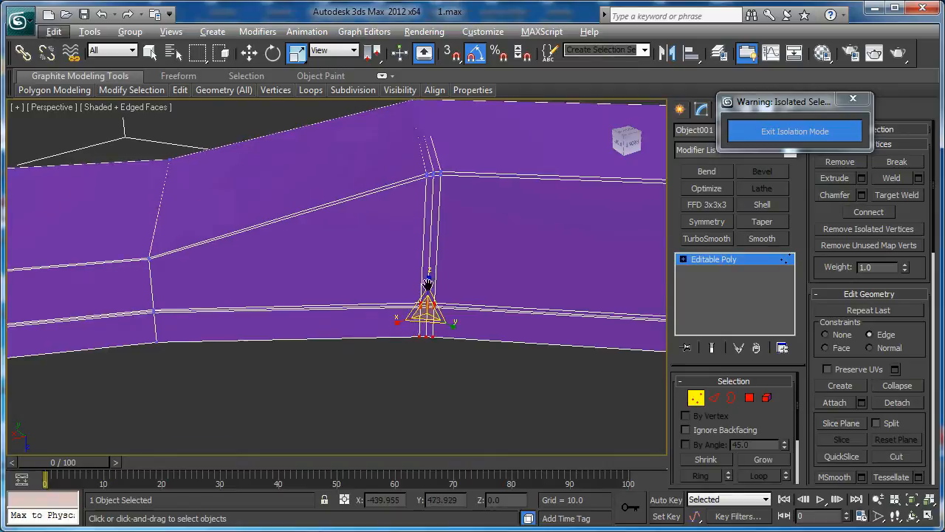
{"action": "scroll", "coordinate": [480, 384], "scroll_direction": "up", "scroll_amount": 3}
{"action": "left_click_drag", "start_coordinate": [353, 214], "coordinate": [359, 291]}
{"action": "key", "text": "ctrl+z"}
{"action": "key", "text": "ctrl+z"}
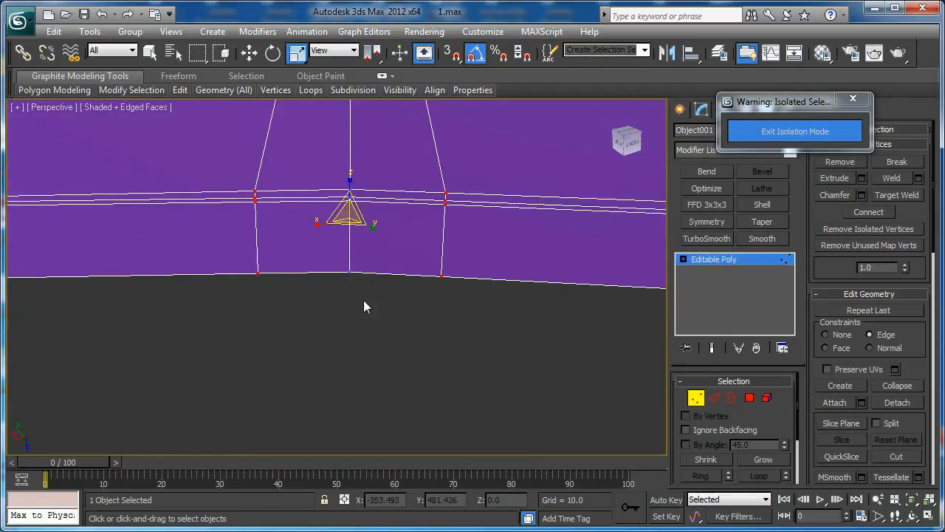
{"action": "scroll", "coordinate": [344, 306], "scroll_direction": "down", "scroll_amount": 2}
{"action": "middle_click_drag", "start_coordinate": [372, 303], "coordinate": [362, 312], "text": "alt"}
{"action": "scroll", "coordinate": [341, 281], "scroll_direction": "down", "scroll_amount": 1}
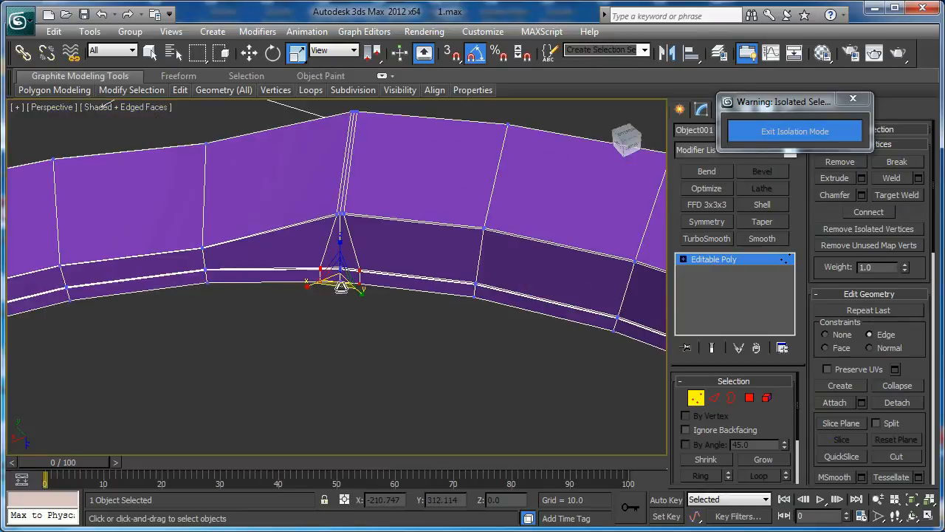
{"action": "left_click_drag", "start_coordinate": [341, 281], "coordinate": [354, 365]}
Select the lower vertices at the other bend of the arc piece
{"action": "middle_click_drag", "start_coordinate": [356, 342], "coordinate": [524, 244], "text": "alt"}
{"action": "middle_click_drag", "start_coordinate": [465, 251], "coordinate": [278, 259]}
{"action": "scroll", "coordinate": [279, 259], "scroll_direction": "up", "scroll_amount": 3}
{"action": "middle_click_drag", "start_coordinate": [482, 287], "coordinate": [335, 258]}
{"action": "scroll", "coordinate": [419, 244], "scroll_direction": "up", "scroll_amount": 1}
{"action": "middle_click_drag", "start_coordinate": [419, 243], "coordinate": [409, 288]}
{"action": "key", "text": "F3"}
{"action": "left_click_drag", "start_coordinate": [485, 256], "coordinate": [437, 310]}
{"action": "key", "text": "F3"}
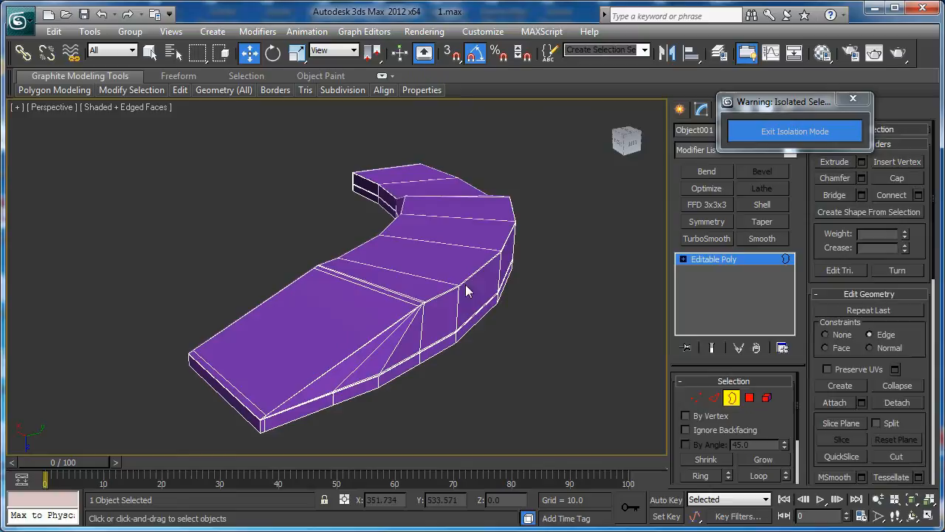
Ring-select the cross edges of the arc piece's top face and connect them with 2 segments and a pinch of 94
{"action": "key", "text": "2"}
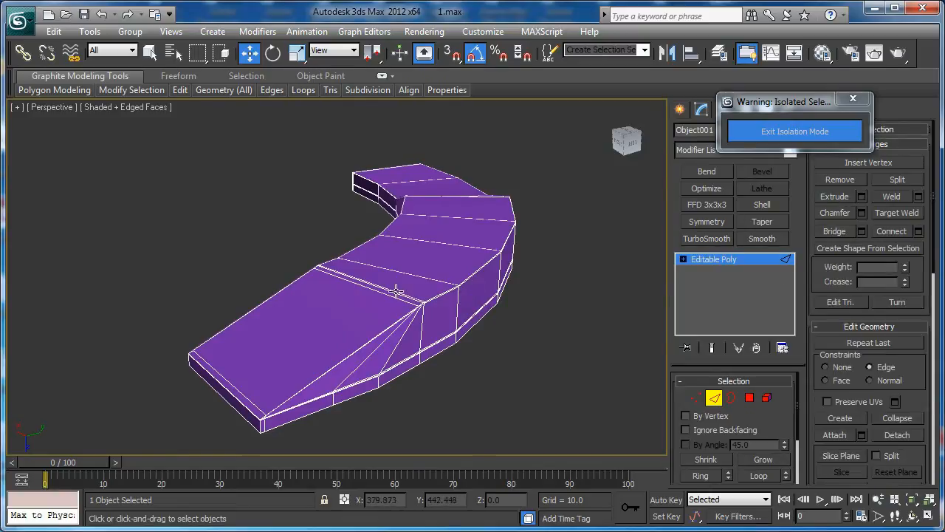
{"action": "left_click", "coordinate": [397, 292]}
{"action": "key", "text": "alt+r"}
{"action": "left_click", "coordinate": [918, 232]}
{"action": "scroll", "coordinate": [263, 266], "scroll_direction": "up", "scroll_amount": 4}
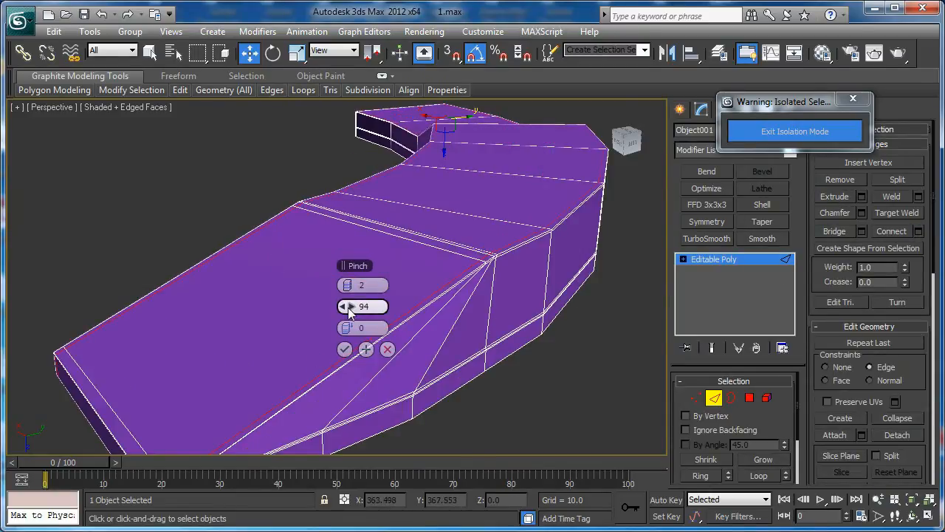
{"action": "left_click", "coordinate": [345, 349]}
Apply TurboSmooth with 2 iterations to the arc piece, check its shape and exit isolation mode
{"action": "left_click", "coordinate": [714, 399]}
{"action": "left_click", "coordinate": [707, 238]}
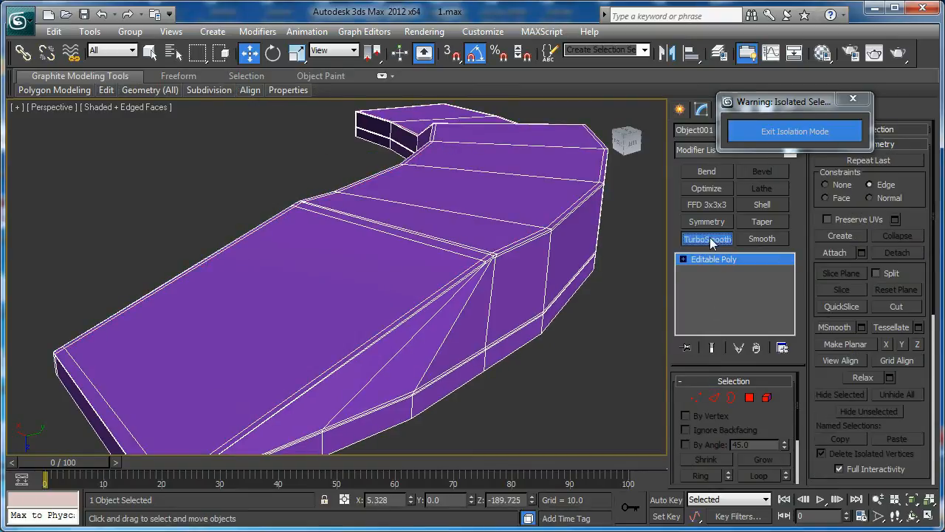
{"action": "middle_click_drag", "start_coordinate": [393, 319], "coordinate": [477, 296], "text": "alt"}
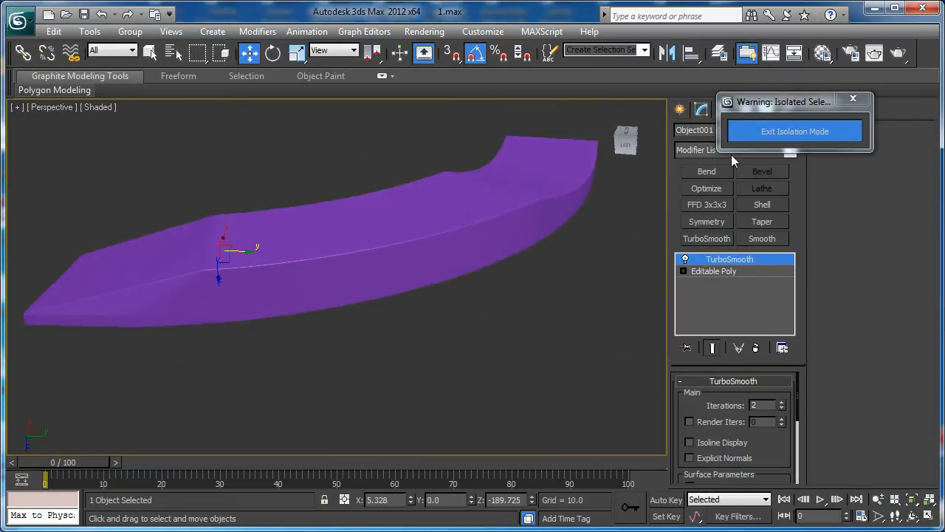
{"action": "left_click", "coordinate": [768, 133]}
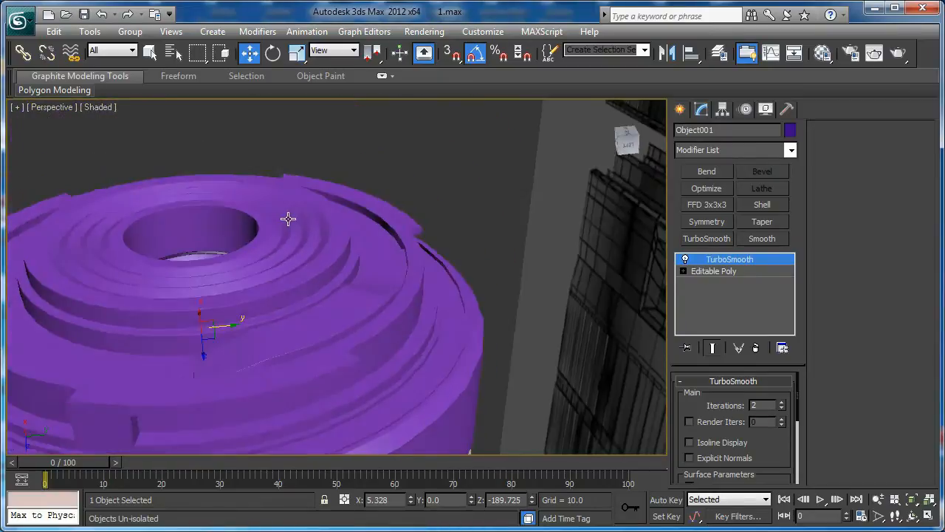
Select the lens mount body and display the model with edged faces
{"action": "middle_click_drag", "start_coordinate": [340, 441], "coordinate": [435, 362]}
{"action": "scroll", "coordinate": [413, 382], "scroll_direction": "up", "scroll_amount": 3}
{"action": "left_click", "coordinate": [375, 360]}
{"action": "scroll", "coordinate": [384, 360], "scroll_direction": "down", "scroll_amount": 3}
{"action": "key", "text": "F4"}
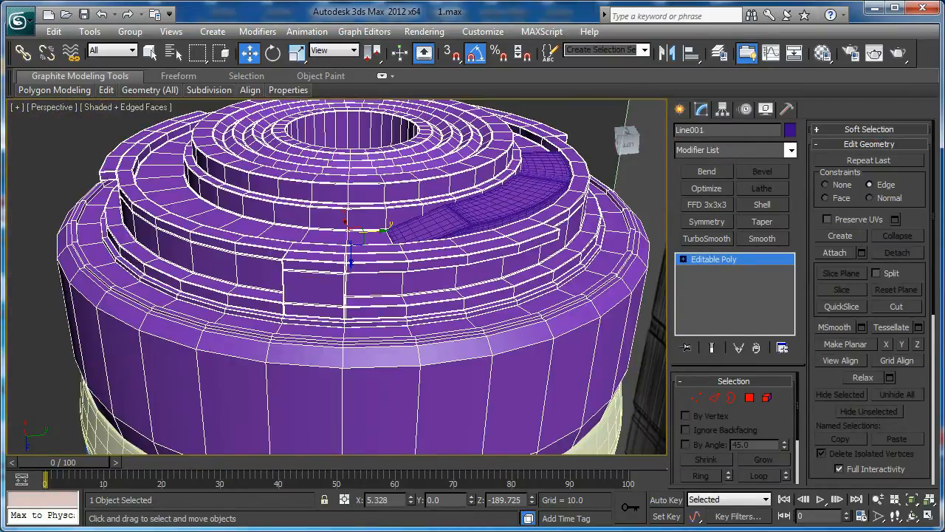
Switch to the EF-S Mount reference photo in Windows Photo Viewer, examine the holes in the mount's rim and minimize the photo
{"action": "key", "text": "alt+Tab"}
{"action": "left_click_drag", "start_coordinate": [293, 340], "coordinate": [318, 294]}
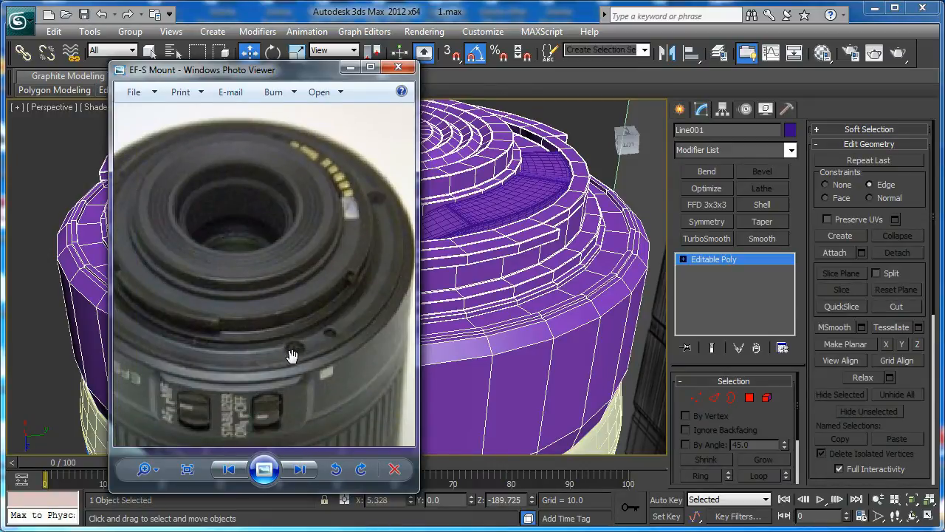
{"action": "left_click", "coordinate": [351, 68]}
Isolate the lens mount body and view it from the rear
{"action": "scroll", "coordinate": [401, 291], "scroll_direction": "up", "scroll_amount": 5}
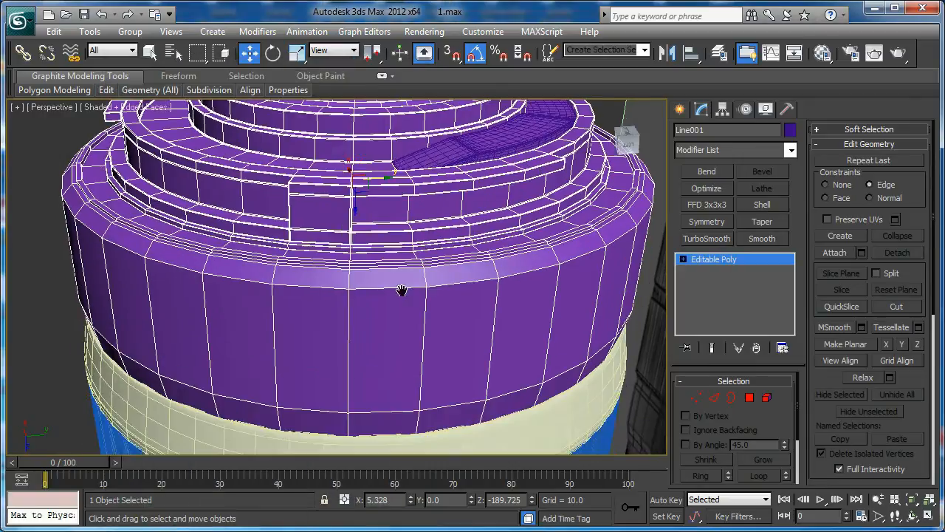
{"action": "key", "text": "f"}
{"action": "scroll", "coordinate": [344, 256], "scroll_direction": "down", "scroll_amount": 5}
{"action": "middle_click_drag", "start_coordinate": [391, 274], "coordinate": [359, 198]}
{"action": "scroll", "coordinate": [358, 219], "scroll_direction": "up", "scroll_amount": 2}
{"action": "key", "text": "p"}
{"action": "scroll", "coordinate": [363, 197], "scroll_direction": "up", "scroll_amount": 2}
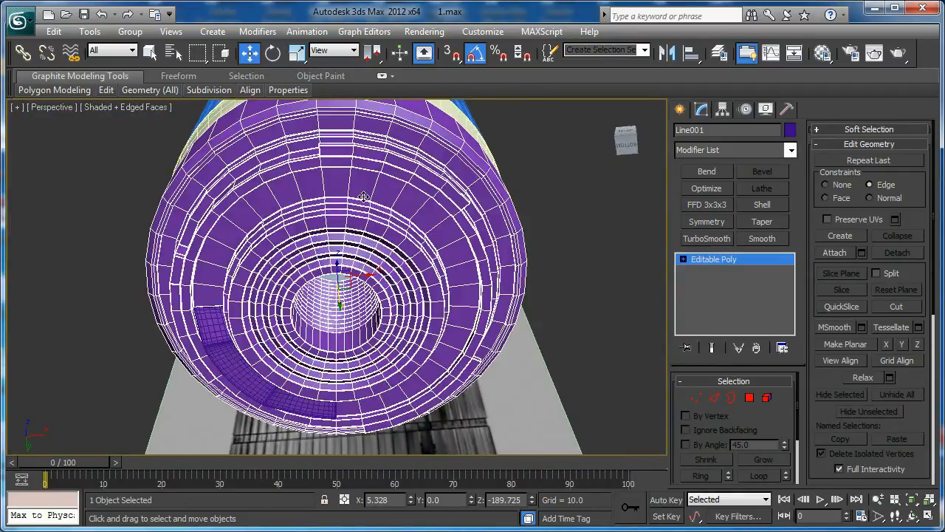
{"action": "middle_click_drag", "start_coordinate": [406, 195], "coordinate": [320, 418]}
{"action": "key", "text": "alt+q"}
{"action": "scroll", "coordinate": [310, 348], "scroll_direction": "up", "scroll_amount": 6}
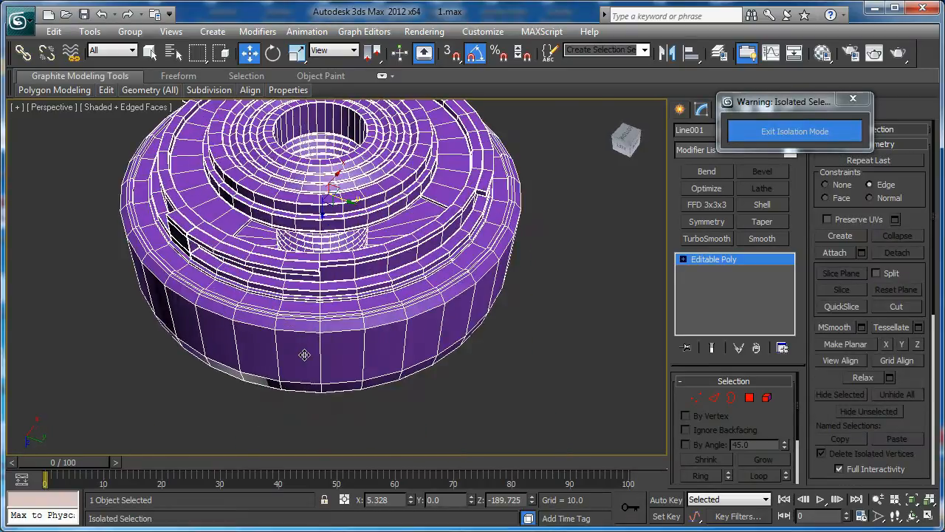
Select the cross edge on the wide flat ledge near the mount's rim and connect its ring with 2 segments near the ledge borders
{"action": "key", "text": "4"}
{"action": "key", "text": "2"}
{"action": "left_click", "coordinate": [243, 331]}
{"action": "key", "text": "z"}
{"action": "middle_click_drag", "start_coordinate": [244, 331], "coordinate": [360, 290], "text": "alt"}
{"action": "scroll", "coordinate": [361, 291], "scroll_direction": "down", "scroll_amount": 3}
{"action": "middle_click_drag", "start_coordinate": [411, 261], "coordinate": [518, 274], "text": "alt"}
{"action": "scroll", "coordinate": [519, 274], "scroll_direction": "up", "scroll_amount": 4}
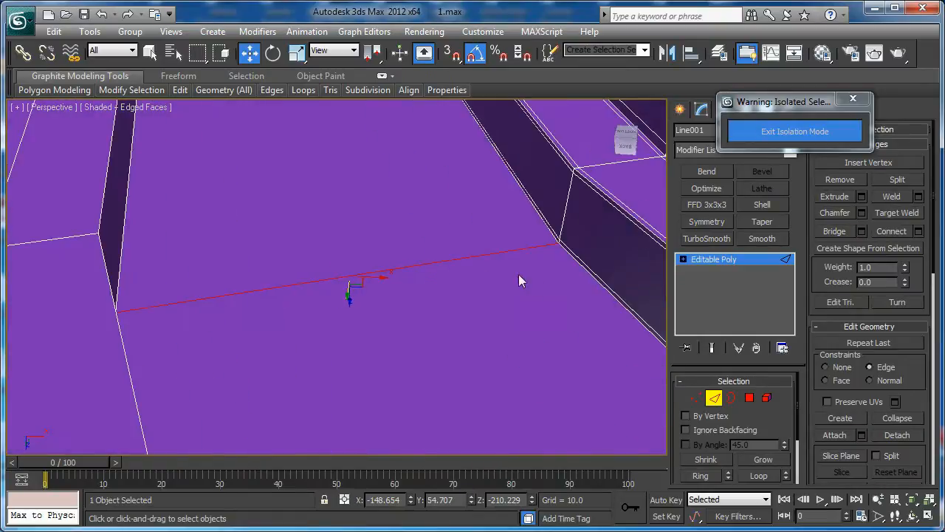
{"action": "left_click", "coordinate": [918, 231]}
{"action": "left_click", "coordinate": [344, 349]}
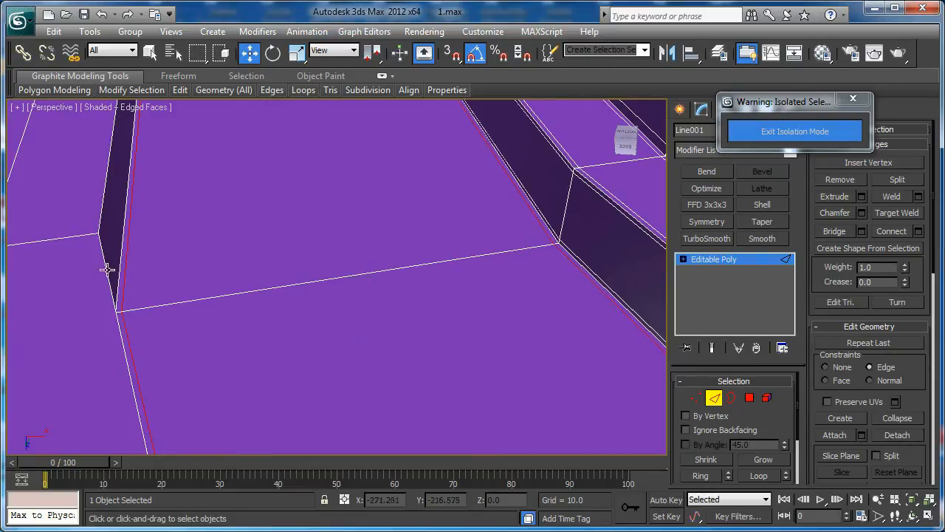
Select the cross edges of the adjoining step's top face and side wall and connect them with 2 segments and a pinch of about 86
{"action": "middle_click_drag", "start_coordinate": [111, 264], "coordinate": [362, 300], "text": "alt"}
{"action": "left_click", "coordinate": [207, 167]}
{"action": "key", "text": "z"}
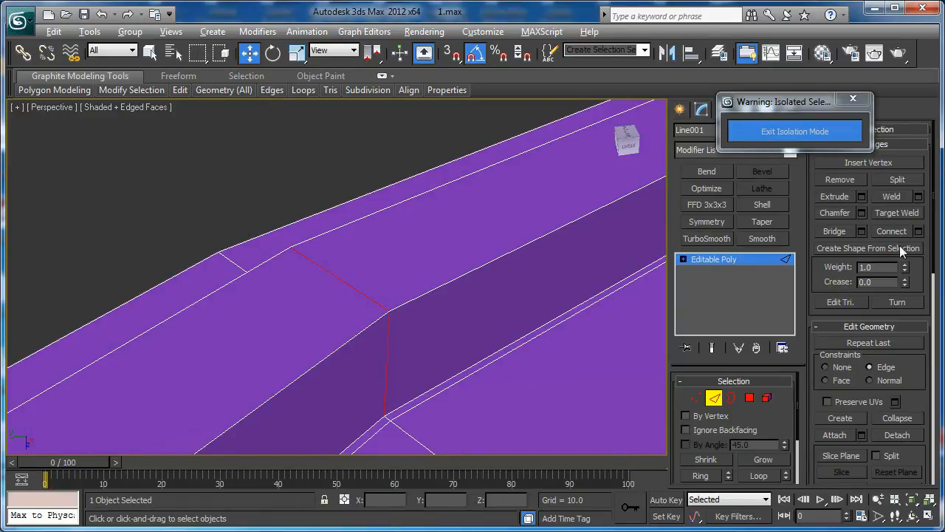
{"action": "left_click", "coordinate": [919, 231]}
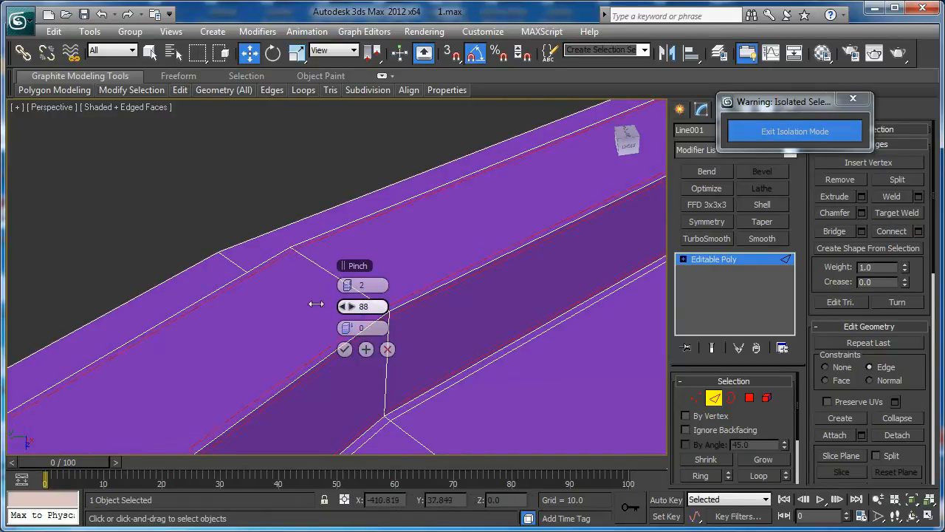
{"action": "left_click", "coordinate": [342, 350]}
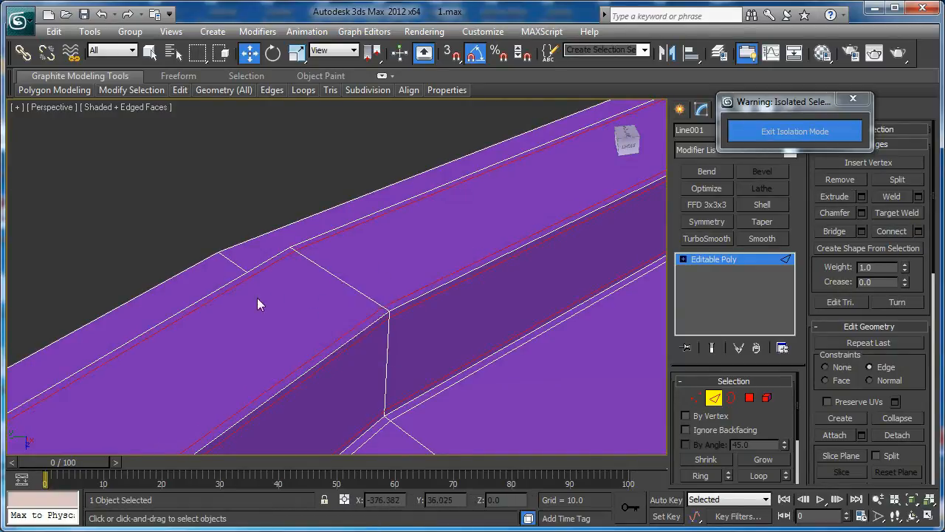
Connect the cross edges of the narrow ledge beside the outer bevel with 2 segments and a pinch of 87
{"action": "middle_click_drag", "start_coordinate": [340, 357], "coordinate": [262, 248], "text": "alt"}
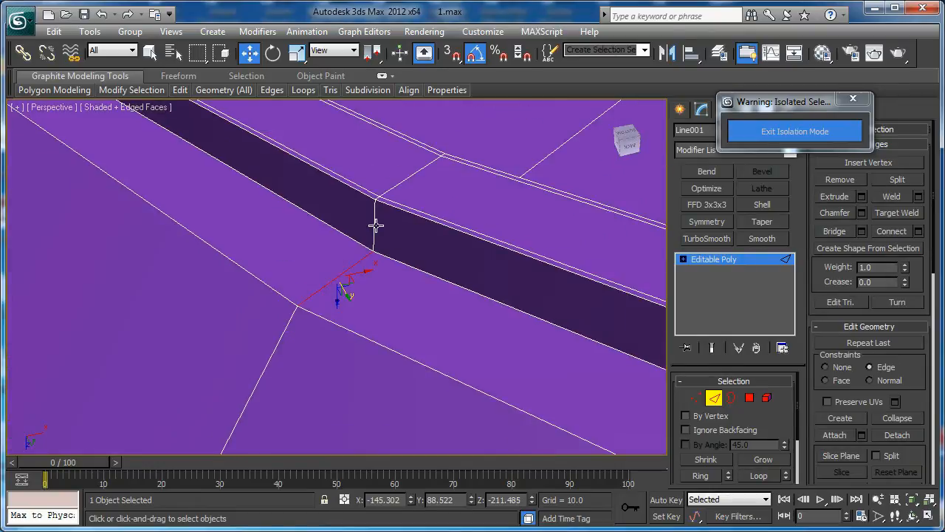
{"action": "scroll", "coordinate": [374, 225], "scroll_direction": "down", "scroll_amount": 5}
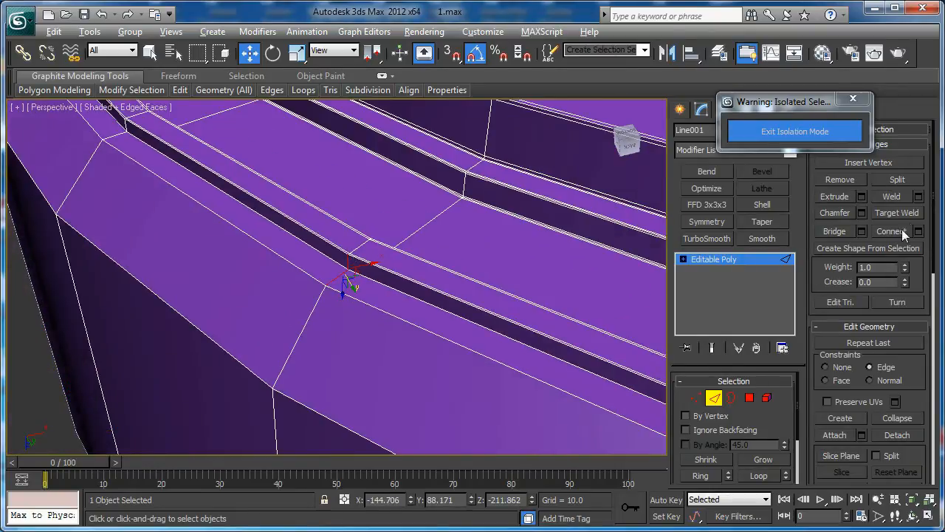
{"action": "left_click", "coordinate": [919, 231]}
{"action": "scroll", "coordinate": [263, 287], "scroll_direction": "up", "scroll_amount": 3}
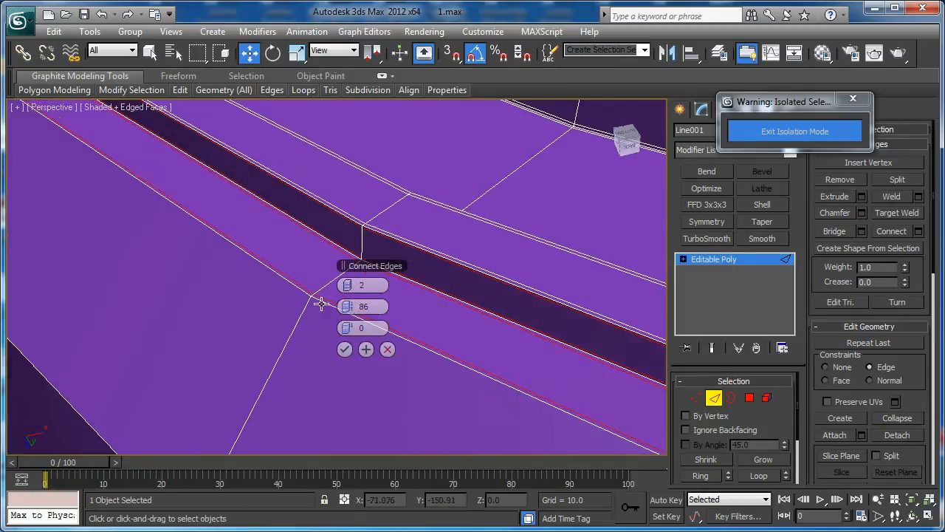
{"action": "left_click", "coordinate": [352, 307]}
{"action": "left_click", "coordinate": [345, 350]}
{"action": "scroll", "coordinate": [337, 281], "scroll_direction": "down", "scroll_amount": 3}
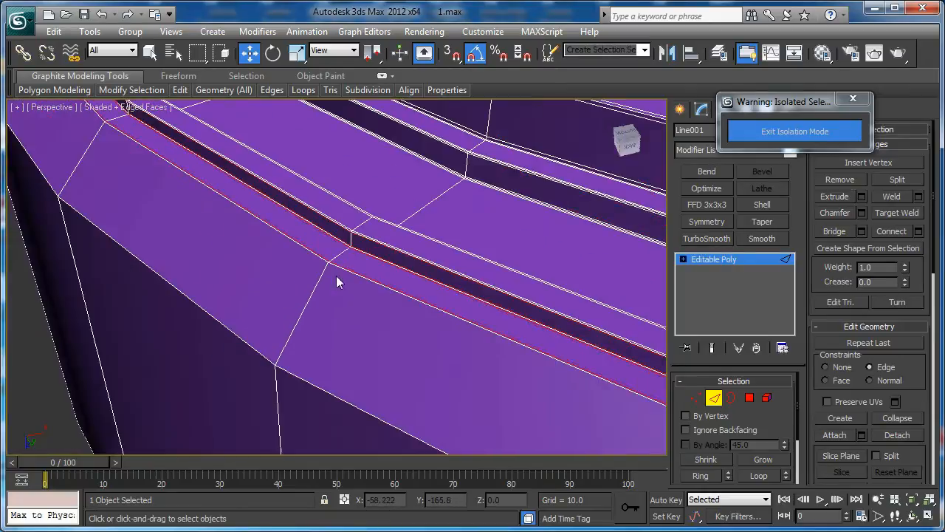
Ring-select the cross edges of the mount's sloped outer bevel and connect them with 2 segments and a pinch of 87
{"action": "left_click", "coordinate": [312, 297]}
{"action": "key", "text": "alt+r"}
{"action": "scroll", "coordinate": [311, 297], "scroll_direction": "down", "scroll_amount": 5}
{"action": "middle_click_drag", "start_coordinate": [241, 249], "coordinate": [165, 211], "text": "alt"}
{"action": "scroll", "coordinate": [326, 212], "scroll_direction": "up", "scroll_amount": 5}
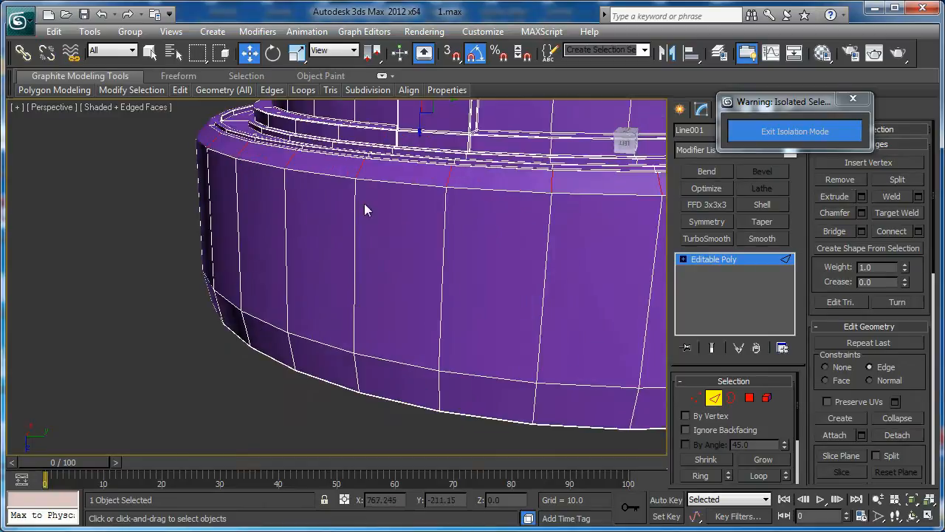
{"action": "middle_click_drag", "start_coordinate": [410, 235], "coordinate": [423, 304]}
{"action": "left_click", "coordinate": [916, 233]}
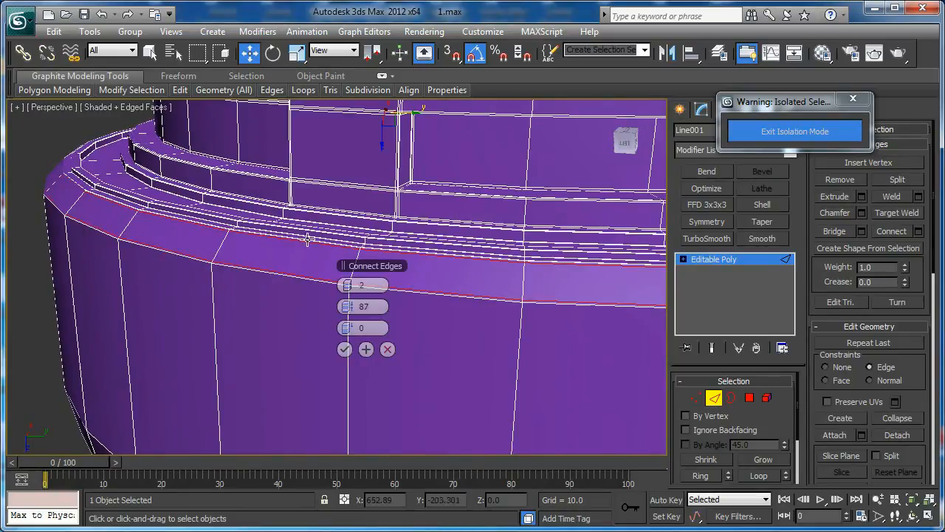
{"action": "scroll", "coordinate": [249, 249], "scroll_direction": "up", "scroll_amount": 3}
{"action": "left_click", "coordinate": [343, 348]}
Ring-select the cross edges of the wide flat ledge and connect them with 3 evenly spaced segments at pinch 0
{"action": "scroll", "coordinate": [365, 247], "scroll_direction": "down", "scroll_amount": 2}
{"action": "middle_click_drag", "start_coordinate": [361, 270], "coordinate": [366, 307], "text": "alt"}
{"action": "left_click", "coordinate": [246, 414]}
{"action": "key", "text": "alt+r"}
{"action": "middle_click_drag", "start_coordinate": [246, 413], "coordinate": [171, 331]}
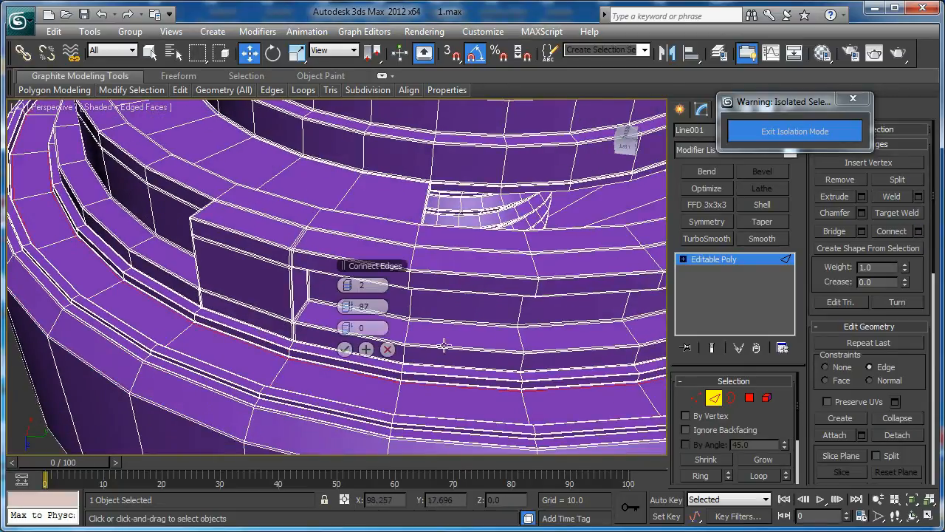
{"action": "left_click", "coordinate": [353, 286]}
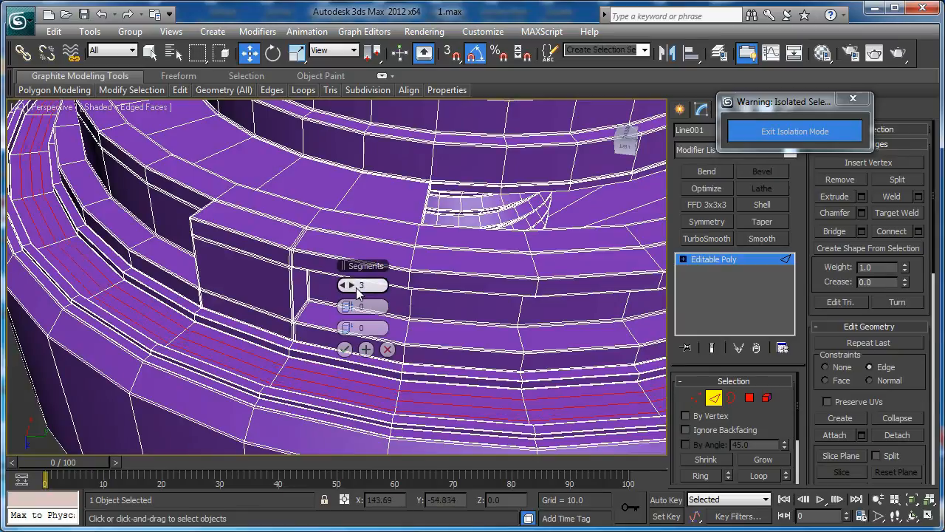
{"action": "left_click", "coordinate": [345, 351]}
{"action": "middle_click_drag", "start_coordinate": [443, 325], "coordinate": [390, 320], "text": "alt"}
{"action": "left_click", "coordinate": [345, 351]}
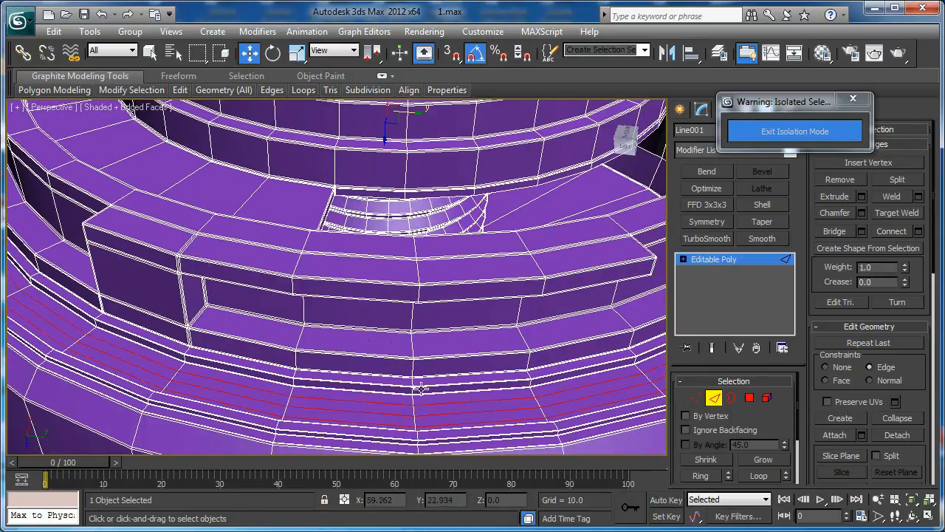
Select the parallel edges of one section of the subdivided ledge and connect them with 3 segments running across it
{"action": "middle_click_drag", "start_coordinate": [452, 397], "coordinate": [357, 393], "text": "alt"}
{"action": "left_click", "coordinate": [463, 393]}
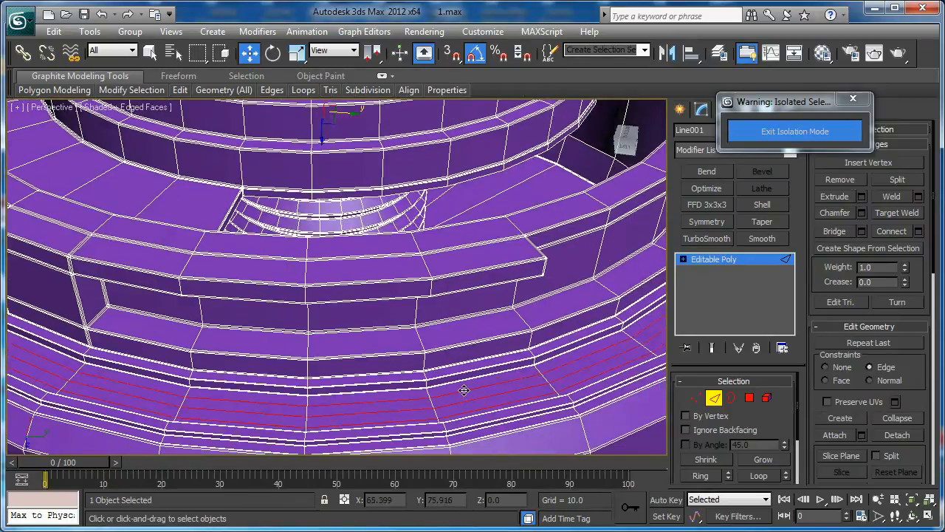
{"action": "key", "text": "z"}
{"action": "middle_click_drag", "start_coordinate": [466, 409], "coordinate": [468, 423], "text": "alt"}
{"action": "left_click", "coordinate": [399, 301], "text": "ctrl"}
{"action": "left_click", "coordinate": [405, 336], "text": "ctrl"}
{"action": "scroll", "coordinate": [376, 253], "scroll_direction": "up", "scroll_amount": 6}
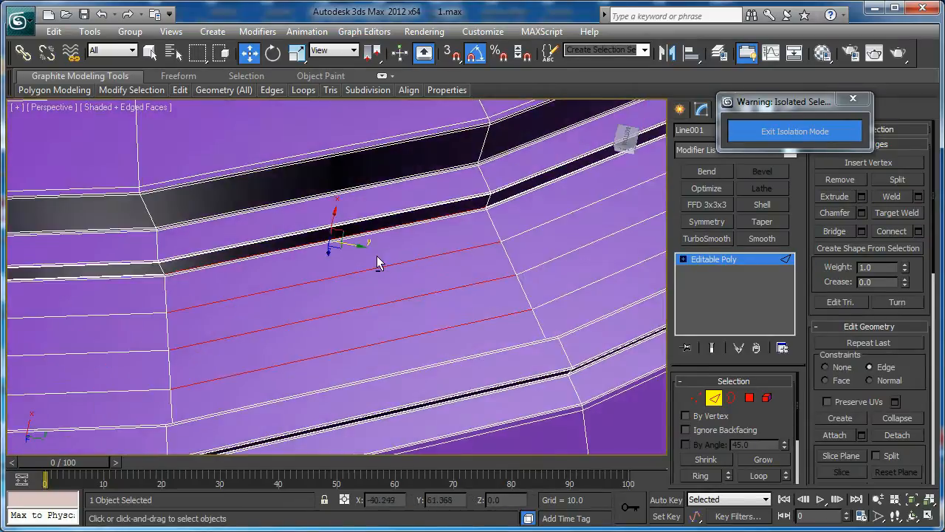
{"action": "middle_click_drag", "start_coordinate": [355, 168], "coordinate": [372, 291], "text": "alt"}
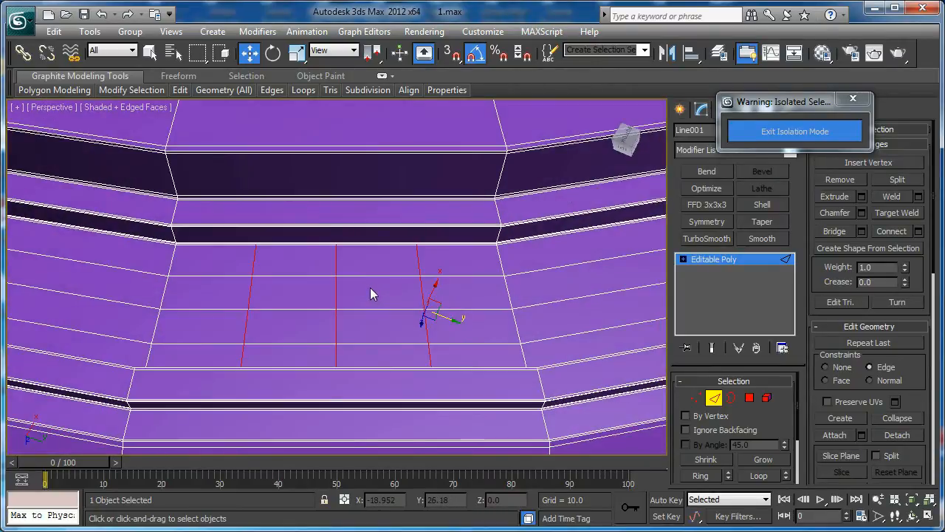
Select the eight polygons in the middle two columns of the subdivided ledge section and inset them by 1.0
{"action": "scroll", "coordinate": [361, 289], "scroll_direction": "up", "scroll_amount": 2}
{"action": "key", "text": "4"}
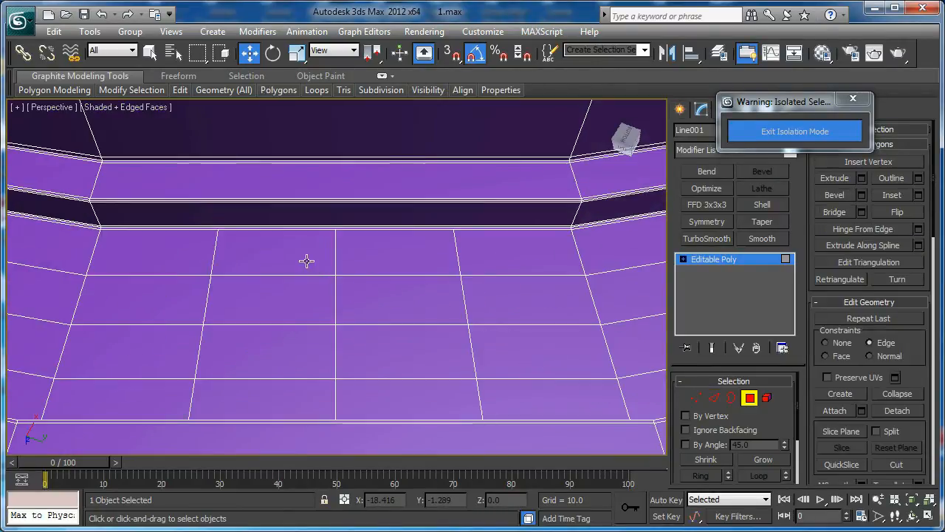
{"action": "left_click", "coordinate": [317, 259]}
{"action": "left_click", "coordinate": [361, 261], "text": "ctrl"}
{"action": "left_click", "coordinate": [377, 299], "text": "ctrl"}
{"action": "left_click", "coordinate": [316, 296], "text": "ctrl"}
{"action": "left_click", "coordinate": [316, 357], "text": "ctrl"}
{"action": "left_click", "coordinate": [373, 353], "text": "ctrl"}
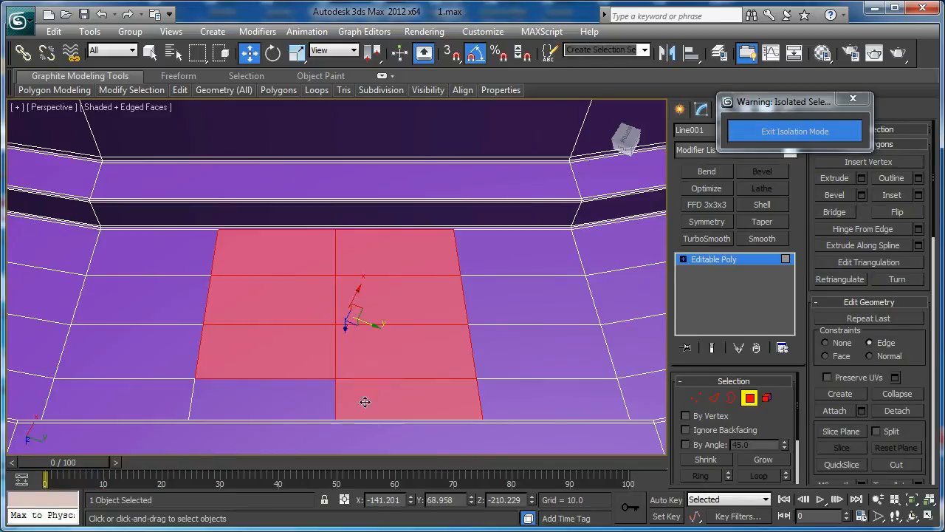
{"action": "left_click", "coordinate": [363, 401], "text": "ctrl"}
{"action": "left_click", "coordinate": [277, 391], "text": "ctrl"}
{"action": "middle_click_drag", "start_coordinate": [308, 369], "coordinate": [246, 320], "text": "alt"}
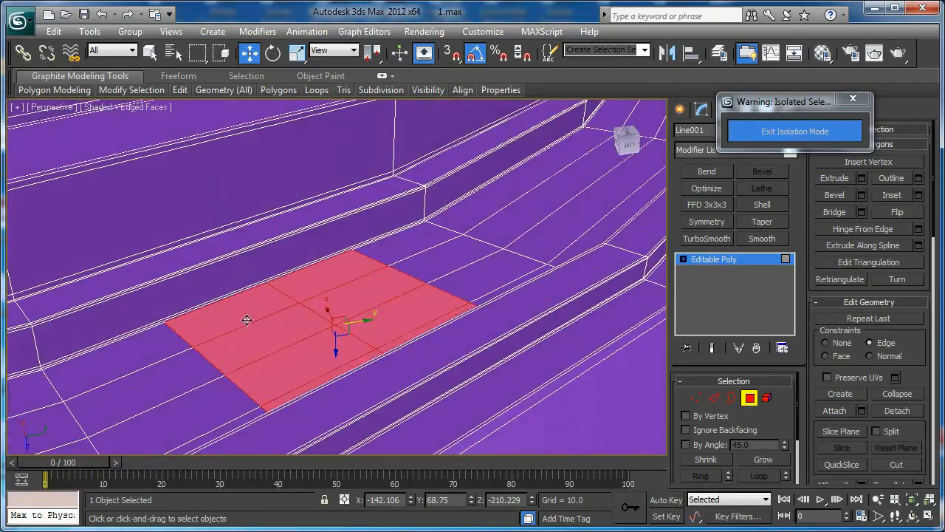
{"action": "left_click", "coordinate": [919, 196]}
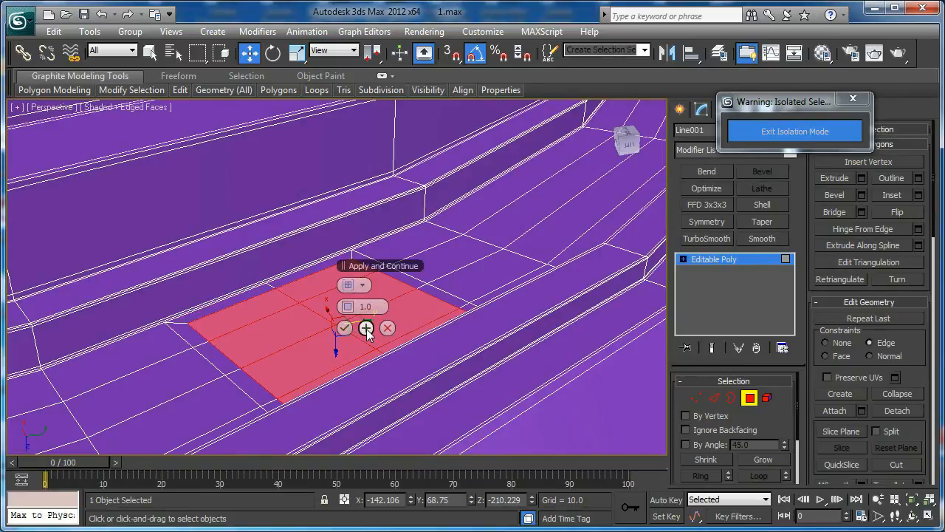
{"action": "left_click", "coordinate": [367, 330]}
Inset the same polygons a second time by a larger amount to form an inner rectangle
{"action": "middle_click_drag", "start_coordinate": [194, 300], "coordinate": [186, 319], "text": "alt"}
{"action": "left_click_drag", "start_coordinate": [344, 306], "coordinate": [341, 304]}
{"action": "left_click", "coordinate": [345, 327]}
Select the edge loop between the two insets and shape it into a circle with Loop Tools
{"action": "middle_click_drag", "start_coordinate": [259, 383], "coordinate": [210, 379], "text": "alt"}
{"action": "key", "text": "2"}
{"action": "left_click", "coordinate": [439, 312]}
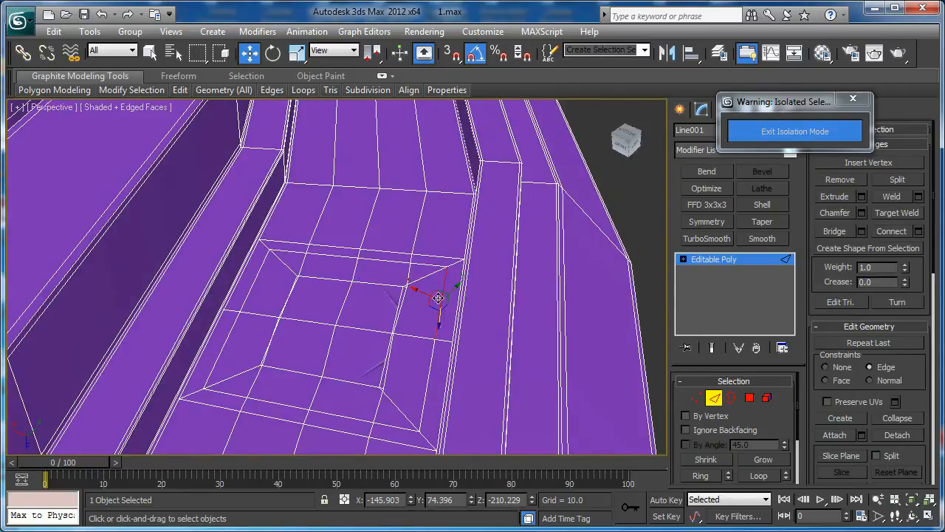
{"action": "double_click", "coordinate": [426, 261]}
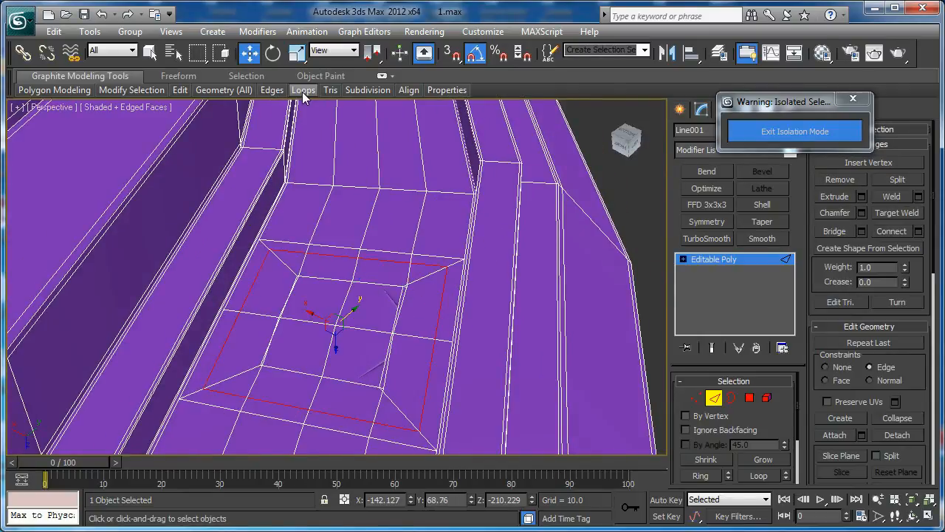
{"action": "mouse_move", "coordinate": [302, 91]}
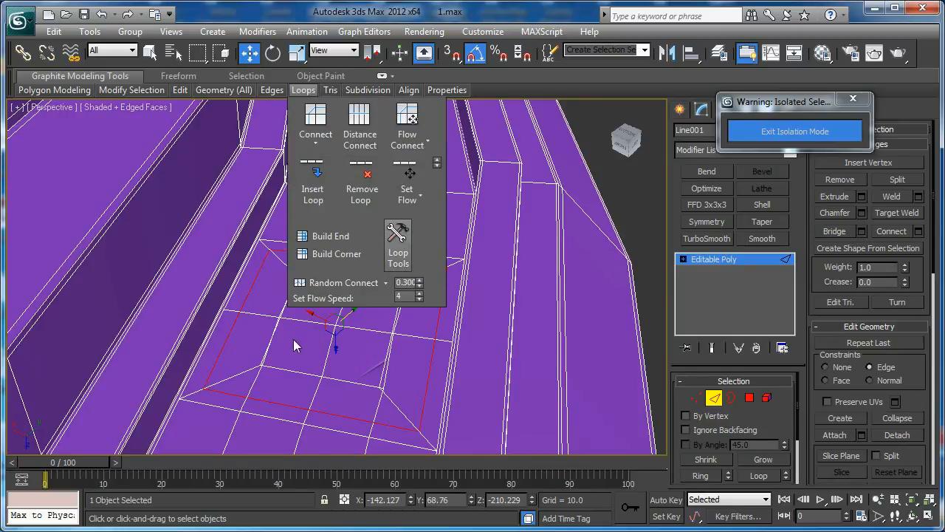
{"action": "left_click", "coordinate": [397, 244]}
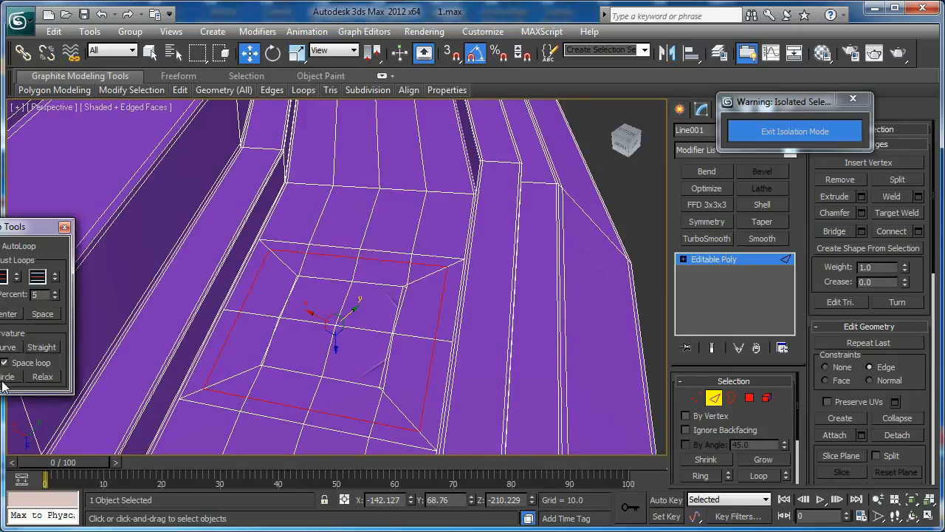
{"action": "left_click_drag", "start_coordinate": [19, 227], "coordinate": [121, 212]}
{"action": "left_click", "coordinate": [106, 362]}
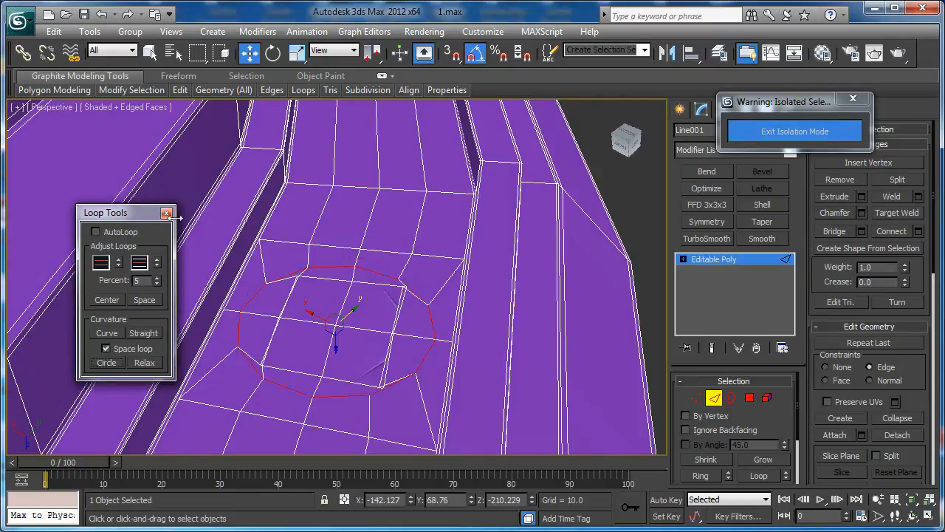
{"action": "left_click", "coordinate": [166, 214]}
Select the polygons inside the circular loop, growing the selection out to it, and delete them to open a hole
{"action": "middle_click_drag", "start_coordinate": [310, 317], "coordinate": [430, 302], "text": "alt"}
{"action": "left_click", "coordinate": [750, 397], "text": "ctrl"}
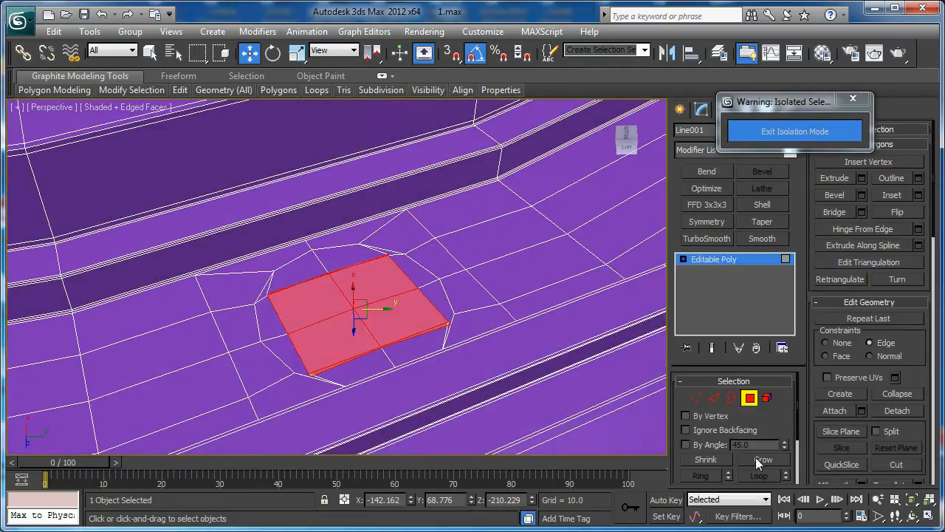
{"action": "left_click", "coordinate": [762, 460]}
{"action": "key", "text": "Delete"}
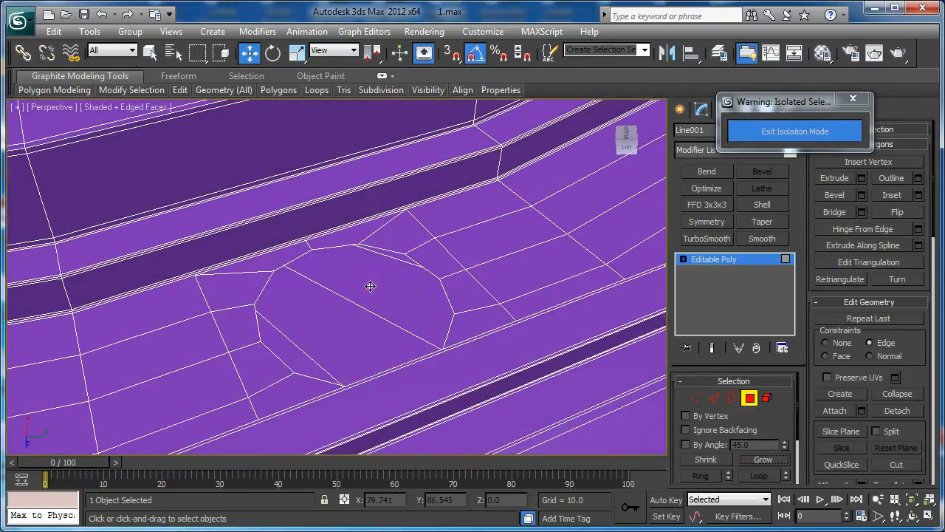
Set the edit constraint to None and extend the circular hole's border about 3 units into the ledge to form walls
{"action": "key", "text": "3"}
{"action": "left_click", "coordinate": [427, 266]}
{"action": "middle_click_drag", "start_coordinate": [416, 276], "coordinate": [346, 333], "text": "alt"}
{"action": "left_click_drag", "start_coordinate": [355, 334], "coordinate": [357, 360], "text": "shift"}
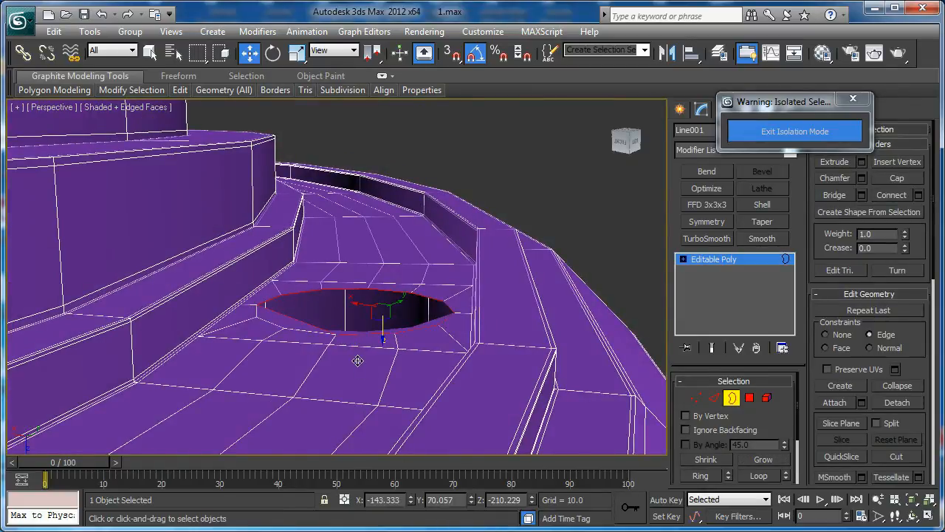
{"action": "key", "text": "ctrl+z"}
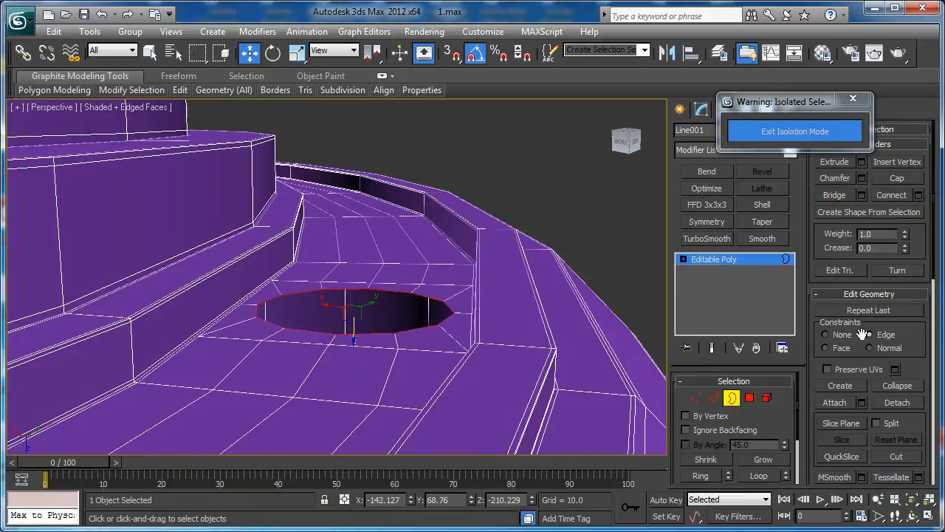
{"action": "left_click", "coordinate": [825, 335]}
{"action": "mouse_move", "coordinate": [397, 321]}
{"action": "middle_mouse_down", "text": "alt"}
{"action": "mouse_move", "coordinate": [399, 337]}
{"action": "mouse_move", "coordinate": [381, 332]}
{"action": "middle_mouse_up", "text": "alt"}
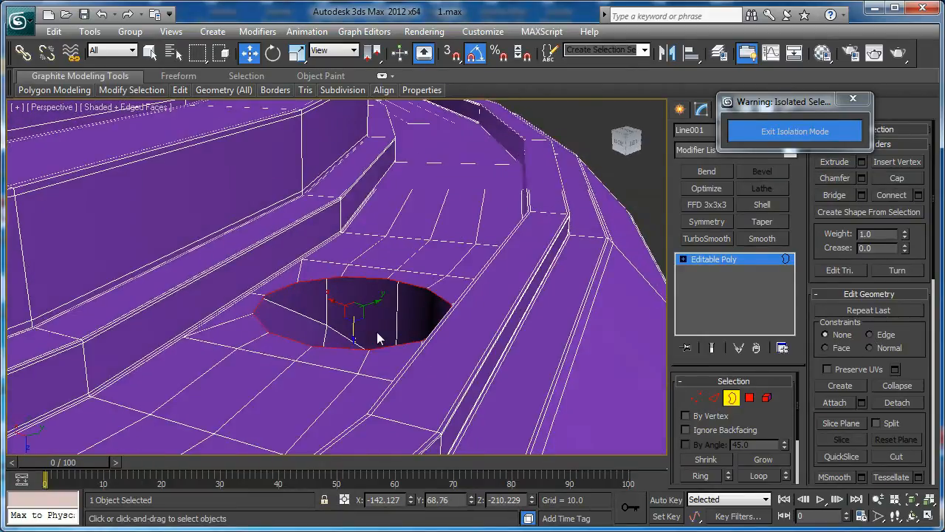
{"action": "left_click_drag", "start_coordinate": [352, 334], "coordinate": [350, 380], "text": "shift"}
Compare the mount with the EF-S Mount reference photo in Windows Photo Viewer, examining the screw holes around the ledge
{"action": "middle_click_drag", "start_coordinate": [358, 337], "coordinate": [502, 288], "text": "alt"}
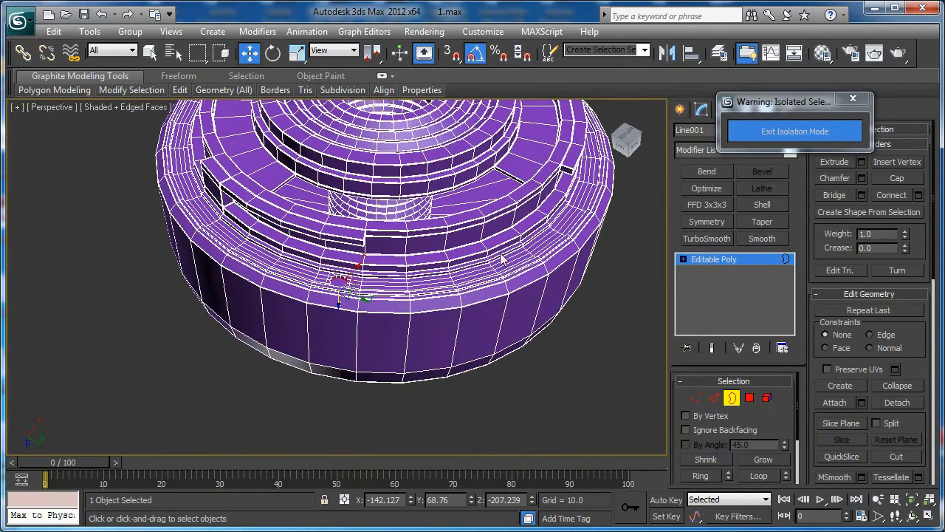
{"action": "middle_click_drag", "start_coordinate": [447, 277], "coordinate": [446, 297]}
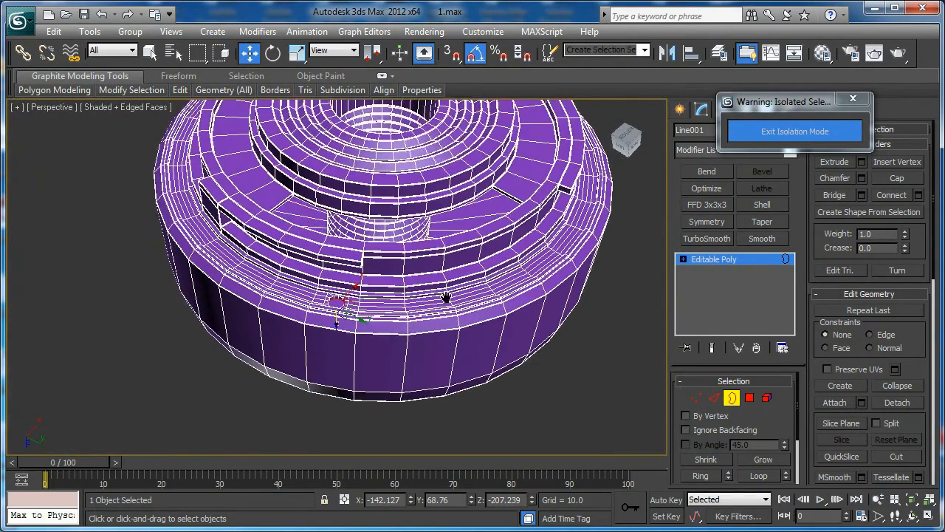
{"action": "key", "text": "alt+Tab"}
{"action": "left_click_drag", "start_coordinate": [272, 222], "coordinate": [336, 253]}
{"action": "left_click_drag", "start_coordinate": [299, 175], "coordinate": [230, 222]}
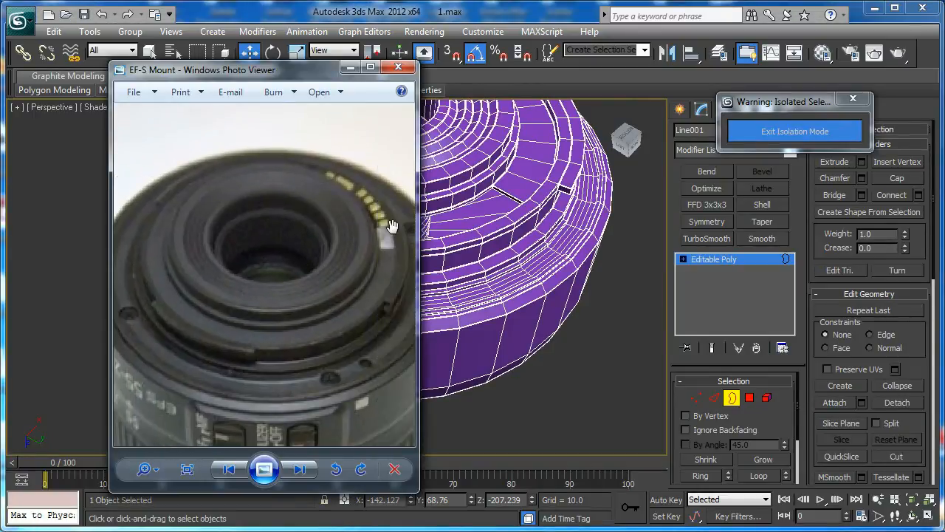
{"action": "left_click", "coordinate": [351, 68]}
Cap the open bottom of the screw hole and chamfer the border around its floor
{"action": "middle_click_drag", "start_coordinate": [411, 291], "coordinate": [331, 283]}
{"action": "key", "text": "z"}
{"action": "scroll", "coordinate": [354, 281], "scroll_direction": "down", "scroll_amount": 5}
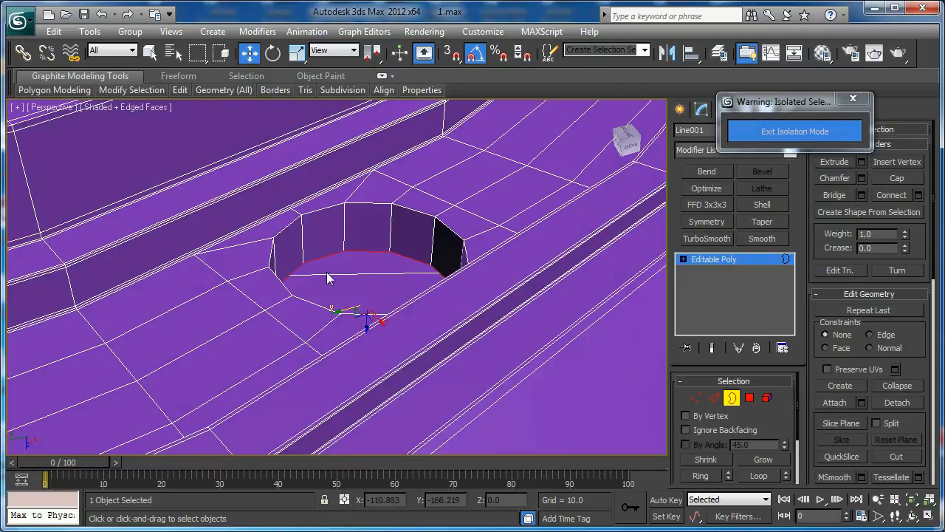
{"action": "middle_click_drag", "start_coordinate": [358, 256], "coordinate": [327, 275]}
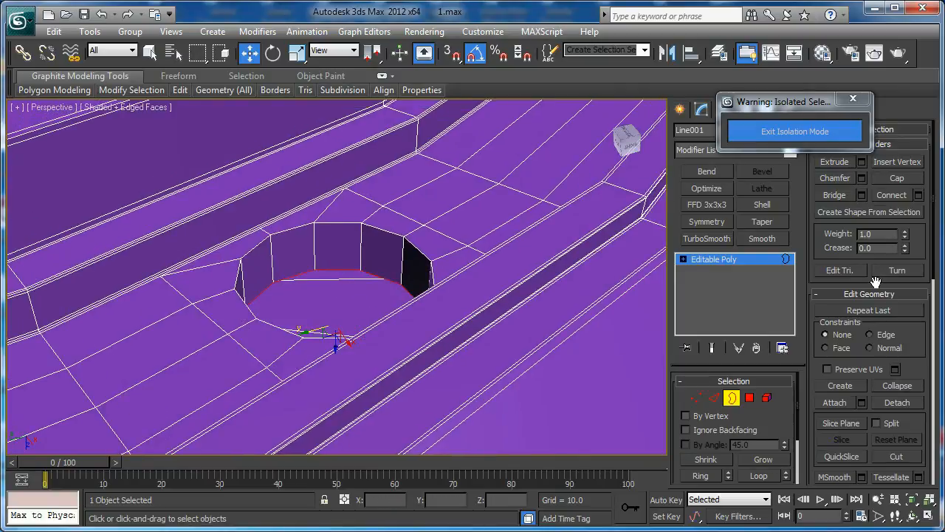
{"action": "left_click", "coordinate": [862, 178]}
{"action": "left_click", "coordinate": [345, 350]}
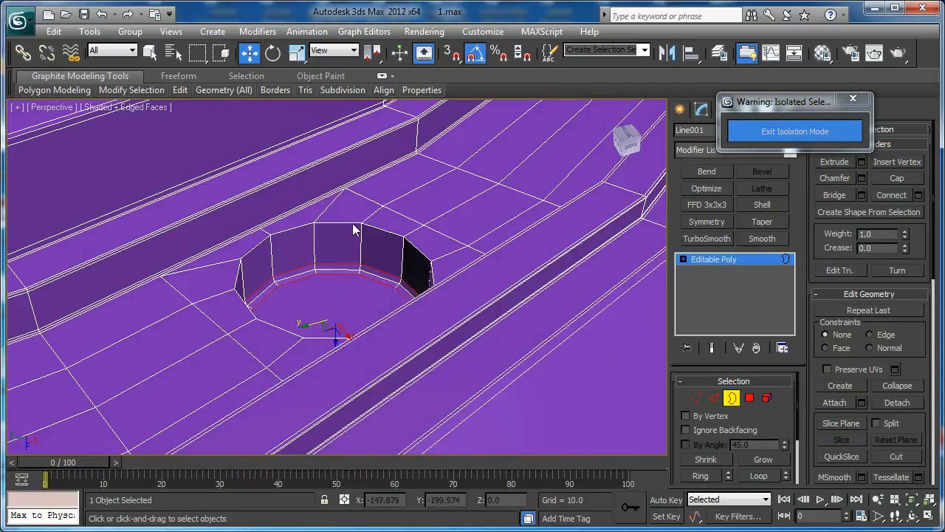
Select the edge loop around the hole's upper rim and chamfer it by 0.5 with 2 segments
{"action": "key", "text": "2"}
{"action": "left_click", "coordinate": [367, 227]}
{"action": "double_click", "coordinate": [379, 231]}
{"action": "left_click", "coordinate": [861, 212]}
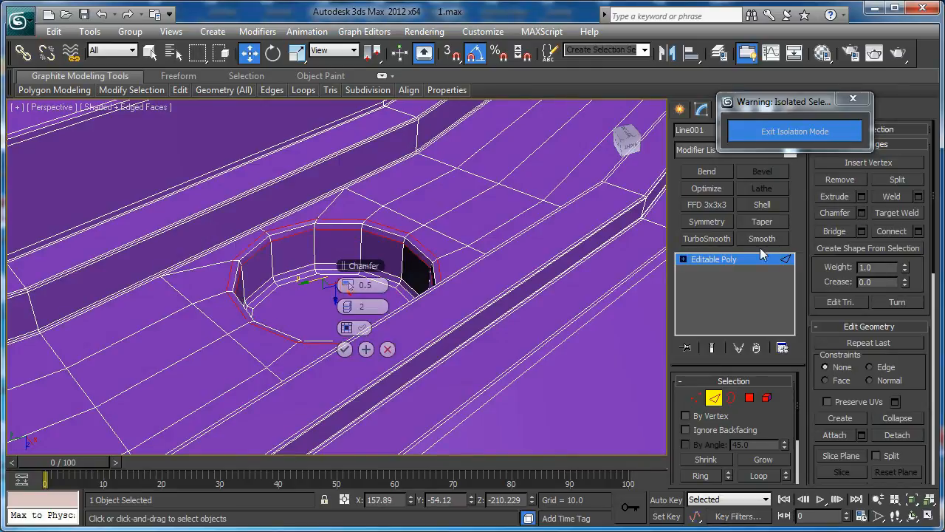
{"action": "left_click", "coordinate": [344, 349]}
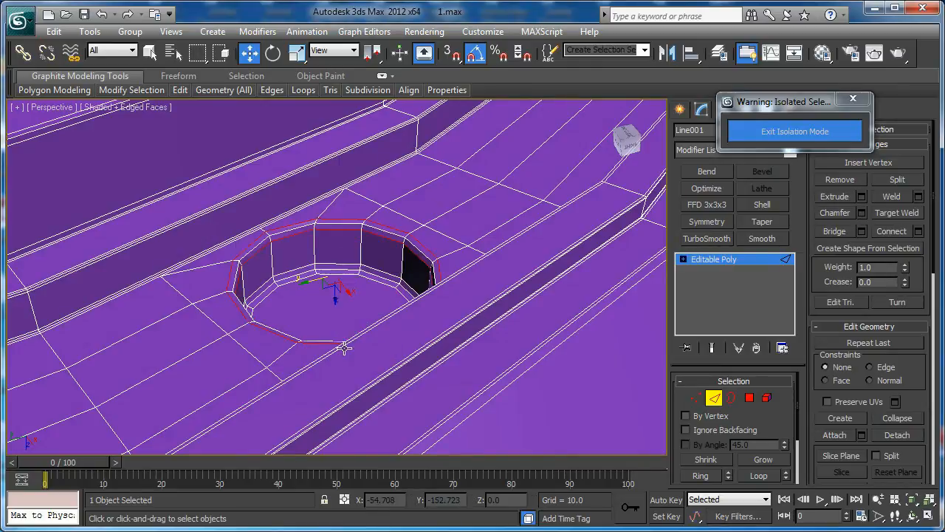
Clone the hole's floor polygon to a separate object named Object002, raised about 1.4 units above the floor
{"action": "key", "text": "4"}
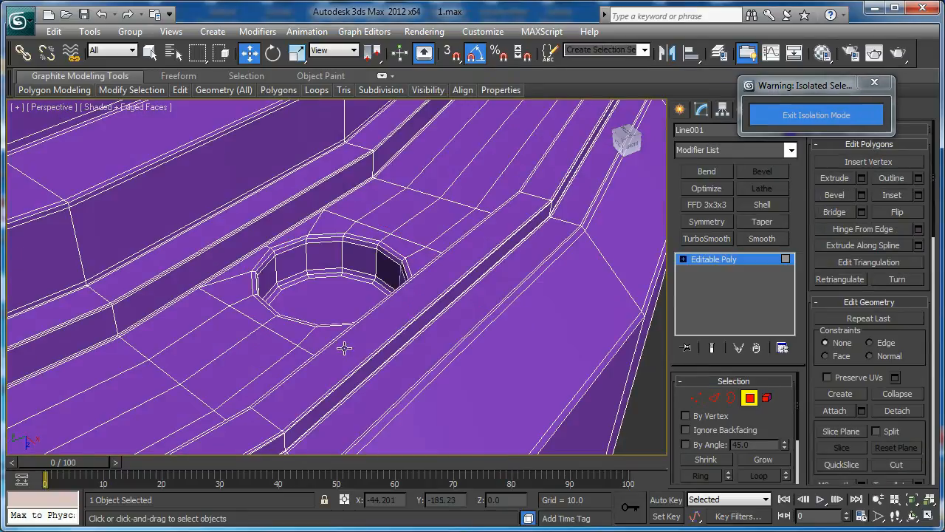
{"action": "left_click", "coordinate": [337, 299]}
{"action": "middle_click_drag", "start_coordinate": [338, 299], "coordinate": [325, 336], "text": "alt"}
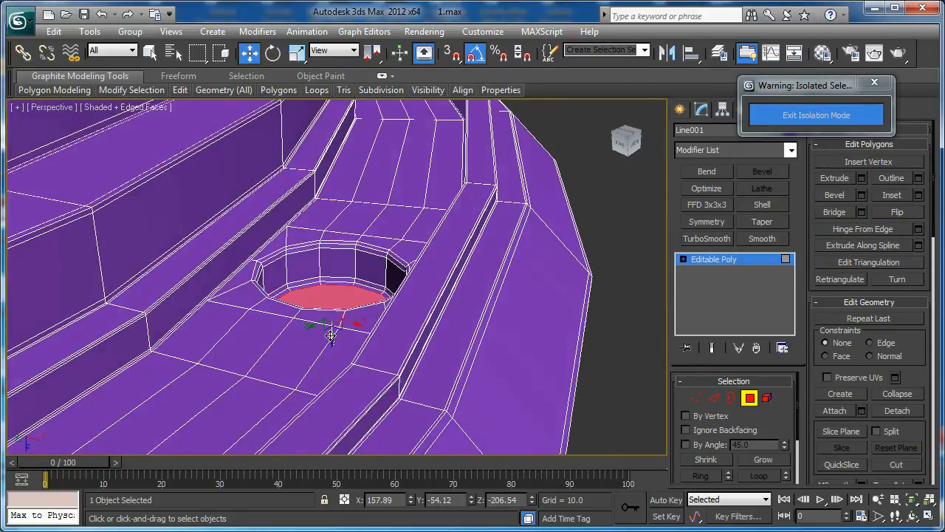
{"action": "mouse_move", "coordinate": [334, 326]}
{"action": "left_mouse_down", "text": "shift"}
{"action": "mouse_move", "coordinate": [332, 316]}
{"action": "mouse_move", "coordinate": [336, 326]}
{"action": "left_mouse_up", "text": "shift"}
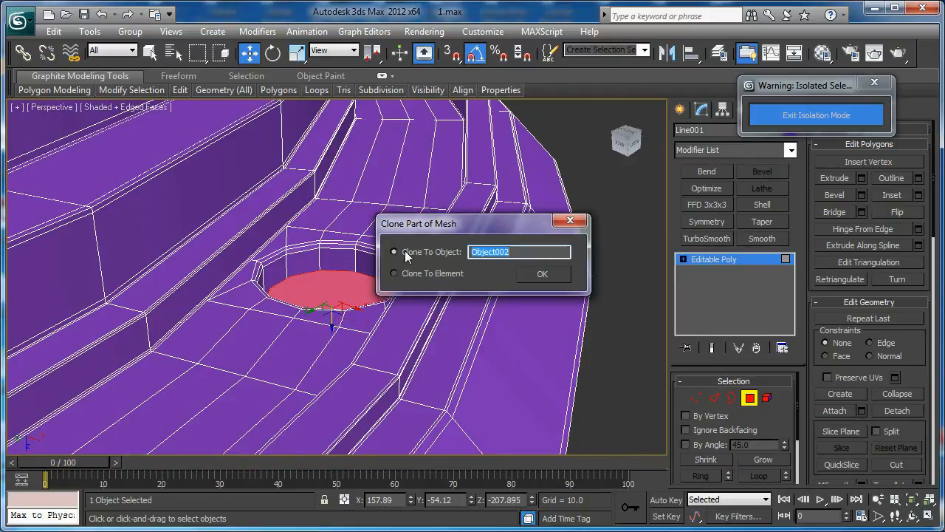
{"action": "left_click", "coordinate": [542, 272]}
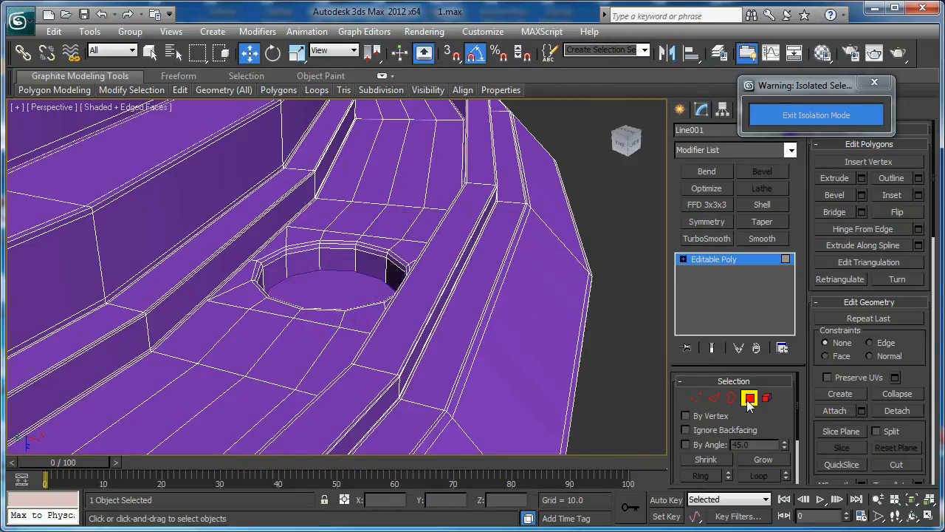
Leave polygon editing, select the cloned disc in the hole and center its pivot to the object
{"action": "left_click", "coordinate": [750, 398]}
{"action": "left_click", "coordinate": [330, 296]}
{"action": "mouse_move", "coordinate": [330, 296]}
{"action": "middle_mouse_down", "text": "alt"}
{"action": "mouse_move", "coordinate": [332, 280]}
{"action": "mouse_move", "coordinate": [347, 298]}
{"action": "mouse_move", "coordinate": [350, 322]}
{"action": "mouse_move", "coordinate": [420, 319]}
{"action": "mouse_move", "coordinate": [424, 307]}
{"action": "mouse_move", "coordinate": [389, 289]}
{"action": "middle_mouse_up", "text": "alt"}
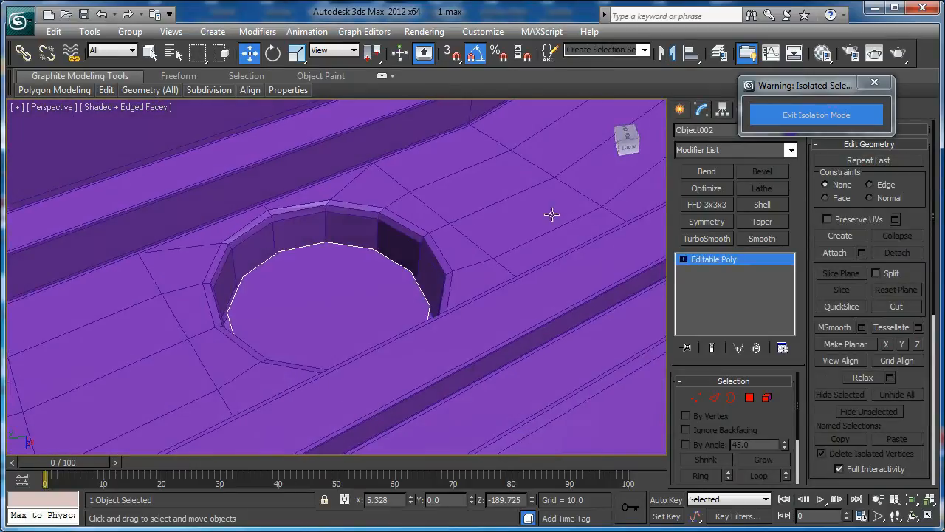
{"action": "left_click", "coordinate": [723, 110]}
{"action": "left_click", "coordinate": [731, 203]}
{"action": "left_click", "coordinate": [724, 279]}
{"action": "left_click", "coordinate": [701, 110]}
{"action": "middle_click_drag", "start_coordinate": [453, 268], "coordinate": [432, 284], "text": "alt"}
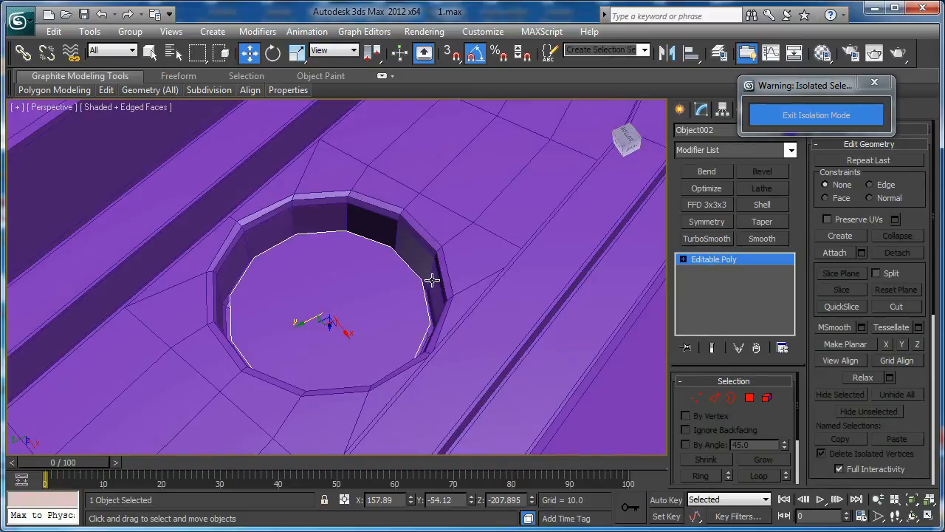
Frame the cloned disc in the Bottom view and rotate it -5 degrees about Z to straighten its edges
{"action": "key", "text": "t"}
{"action": "key", "text": "b"}
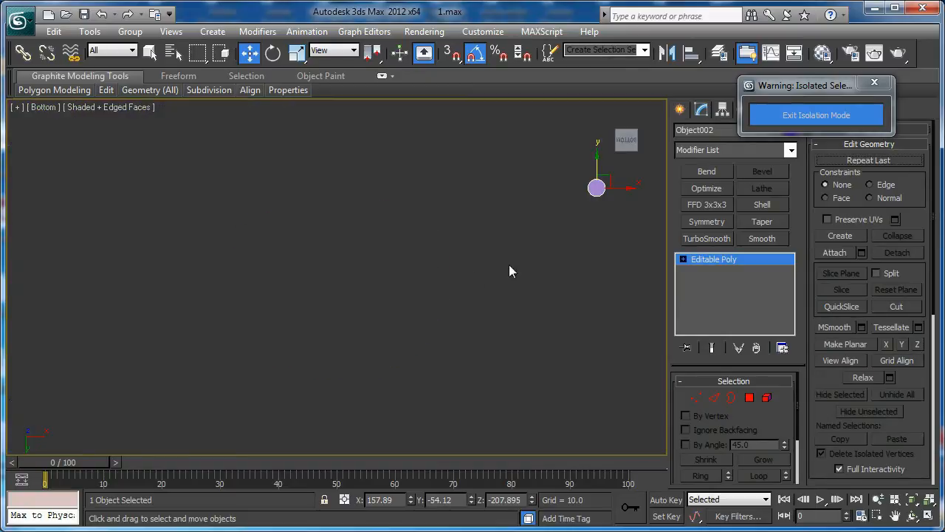
{"action": "key", "text": "z"}
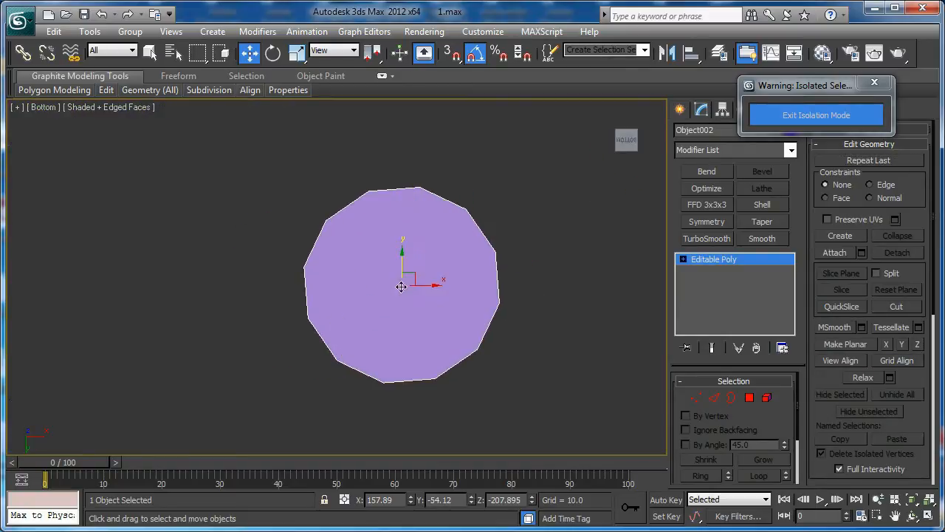
{"action": "key", "text": "e"}
{"action": "left_click_drag", "start_coordinate": [371, 263], "coordinate": [380, 266]}
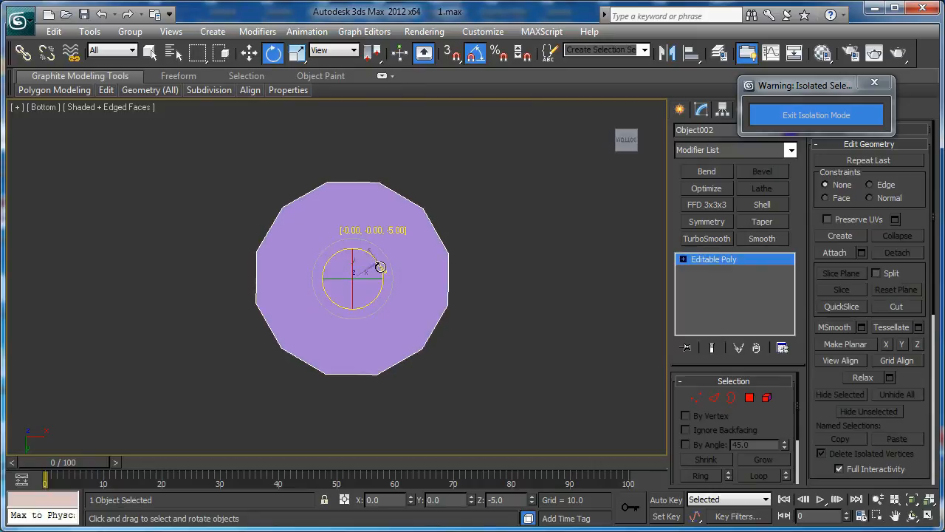
Connect the disc's two middle pairs of opposite upper and lower vertices with two parallel vertical edges
{"action": "key", "text": "1"}
{"action": "left_click_drag", "start_coordinate": [315, 165], "coordinate": [340, 392]}
{"action": "key", "text": "ctrl+shift+e"}
{"action": "left_click_drag", "start_coordinate": [363, 158], "coordinate": [388, 388]}
{"action": "scroll", "coordinate": [401, 353], "scroll_direction": "up", "scroll_amount": 1}
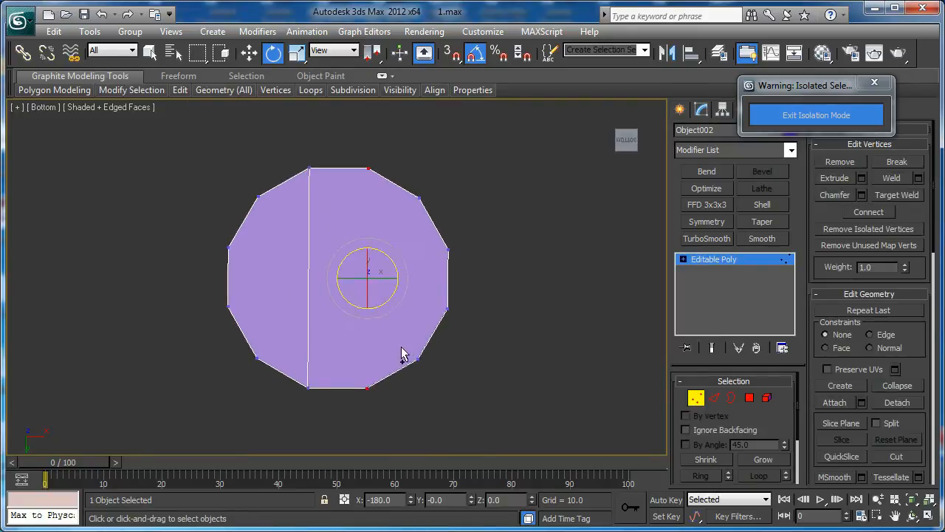
Cut two horizontal edges across the disc between opposite side vertices using vertex snapping
{"action": "key", "text": "alt+c"}
{"action": "key", "text": "s"}
{"action": "left_click", "coordinate": [448, 252]}
{"action": "left_click", "coordinate": [227, 246]}
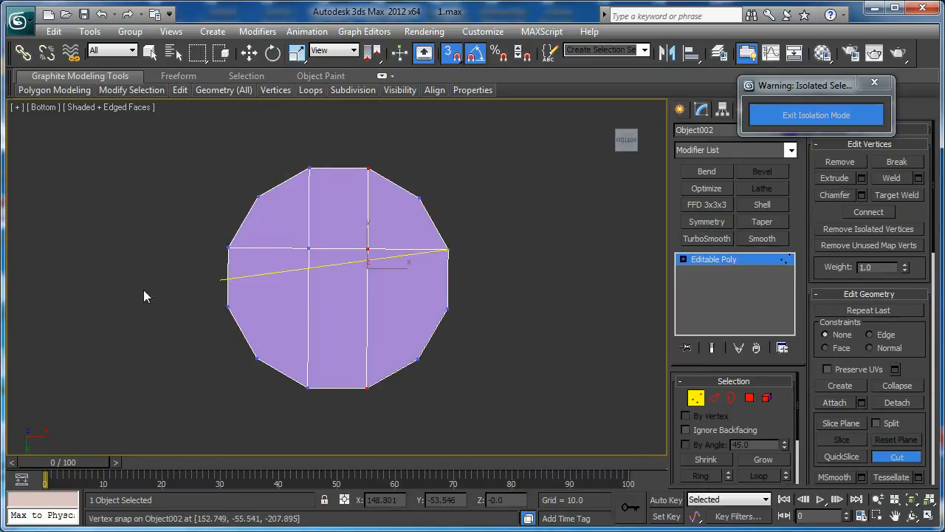
{"action": "left_click", "coordinate": [227, 308]}
{"action": "left_click", "coordinate": [446, 307]}
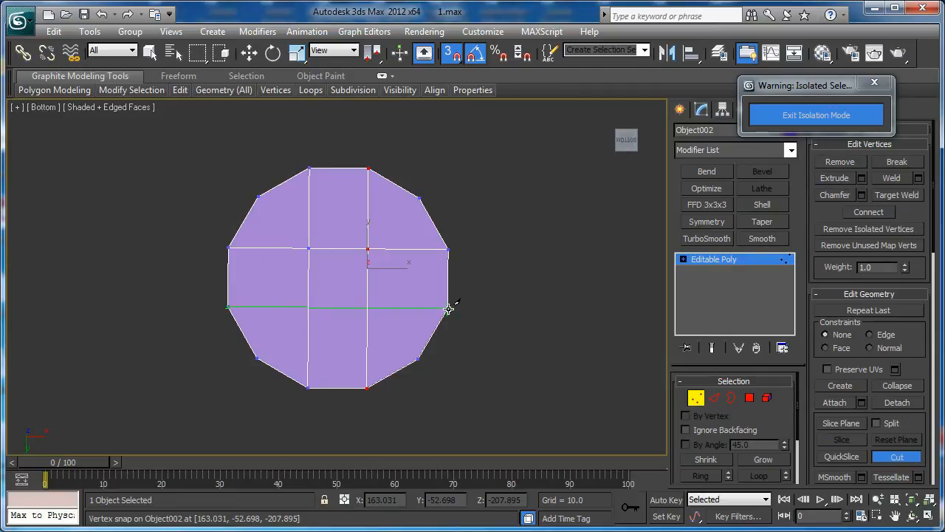
{"action": "right_click", "coordinate": [557, 283]}
{"action": "key", "text": "s"}
Select the cut bands' vertices and narrow the cross shape by scaling under the Edge constraint, to about 70 percent in Y
{"action": "key", "text": "e"}
{"action": "key", "text": "4"}
{"action": "key", "text": "1"}
{"action": "left_click_drag", "start_coordinate": [295, 151], "coordinate": [378, 412]}
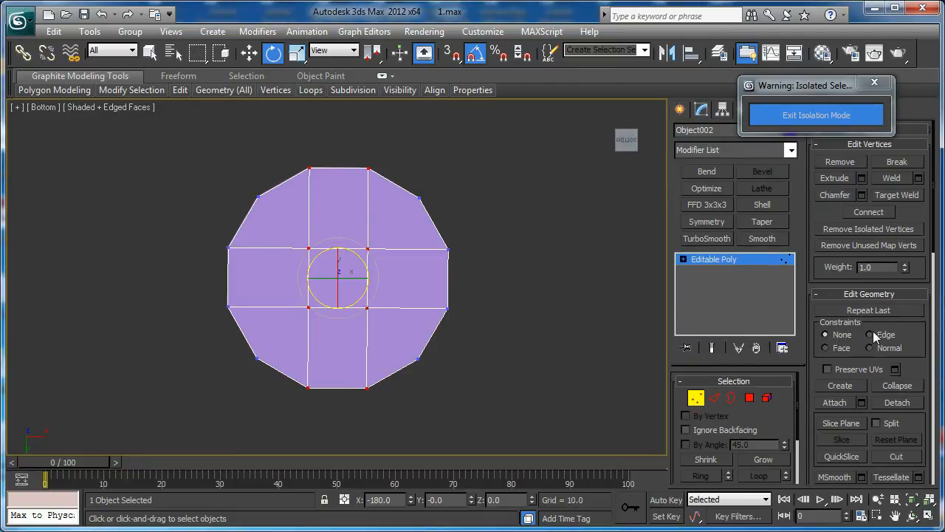
{"action": "key", "text": "r"}
{"action": "left_click_drag", "start_coordinate": [363, 274], "coordinate": [334, 265]}
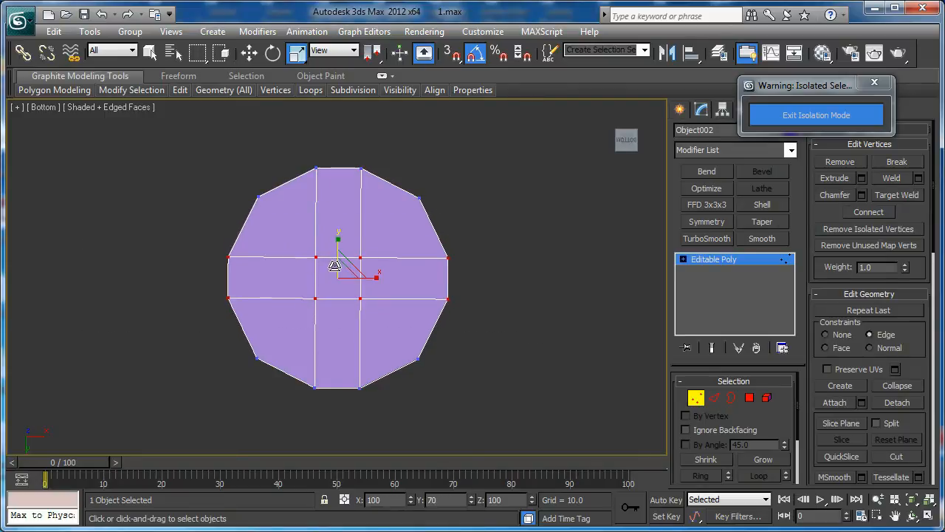
Select the disc's cross-shaped polygons and extrude them to a height of -0.643 to form the screw slots
{"action": "key", "text": "4"}
{"action": "left_click", "coordinate": [271, 276]}
{"action": "left_click", "coordinate": [356, 245], "text": "ctrl"}
{"action": "left_click", "coordinate": [376, 262], "text": "ctrl"}
{"action": "left_click", "coordinate": [341, 302], "text": "ctrl"}
{"action": "key", "text": "p"}
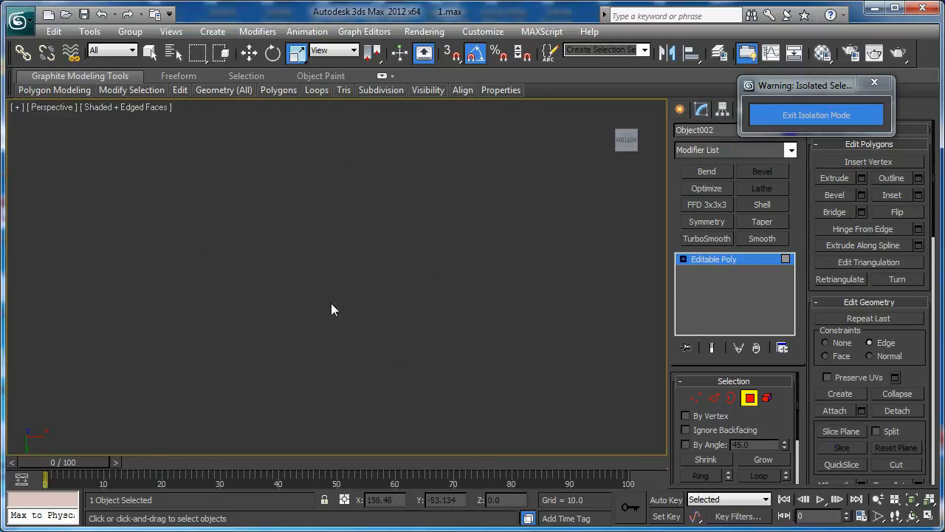
{"action": "key", "text": "z"}
{"action": "middle_click_drag", "start_coordinate": [331, 297], "coordinate": [387, 229], "text": "alt"}
{"action": "left_click", "coordinate": [861, 179]}
{"action": "left_click_drag", "start_coordinate": [354, 306], "coordinate": [349, 307]}
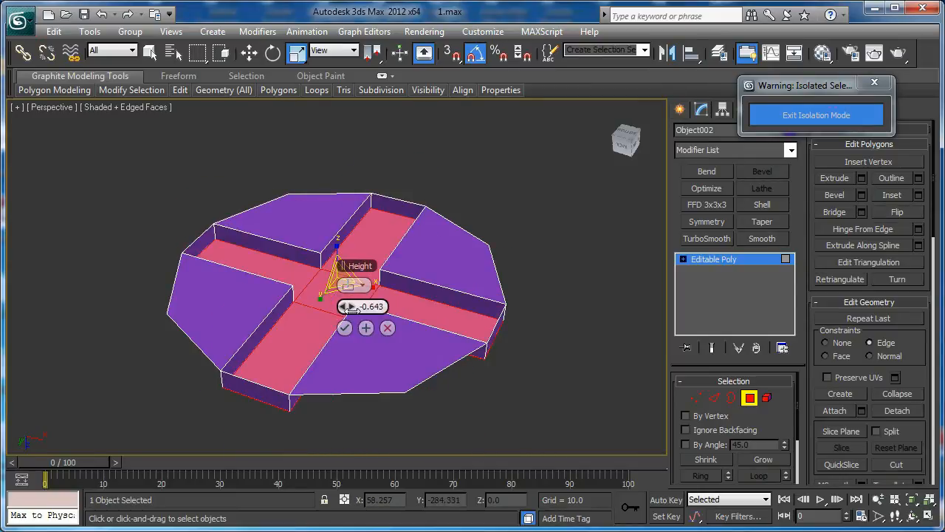
{"action": "left_click", "coordinate": [344, 328]}
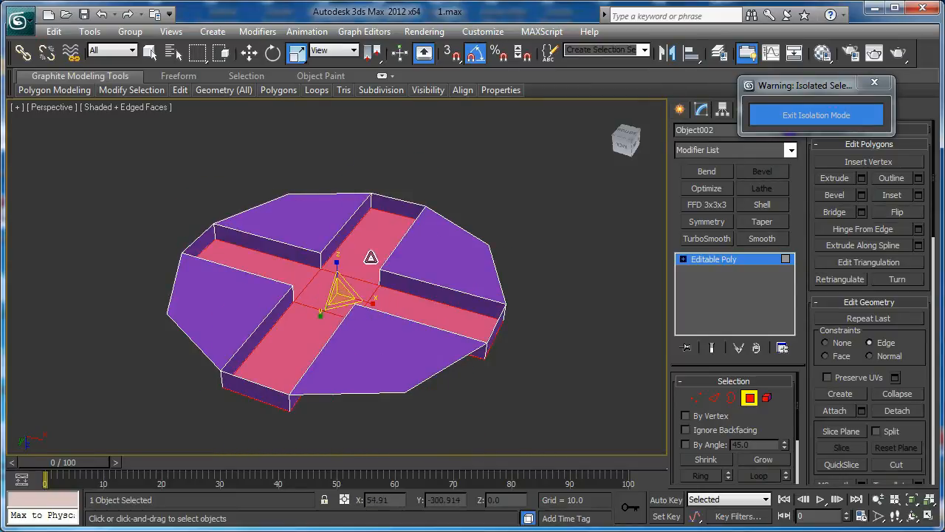
Delete the four vertical end faces where the cross slots meet the disc's rim
{"action": "left_click", "coordinate": [387, 208]}
{"action": "left_click", "coordinate": [208, 238], "text": "ctrl"}
{"action": "left_click", "coordinate": [252, 390], "text": "ctrl"}
{"action": "middle_click_drag", "start_coordinate": [340, 364], "coordinate": [401, 394], "text": "alt"}
{"action": "middle_click_drag", "start_coordinate": [386, 340], "coordinate": [308, 355], "text": "alt"}
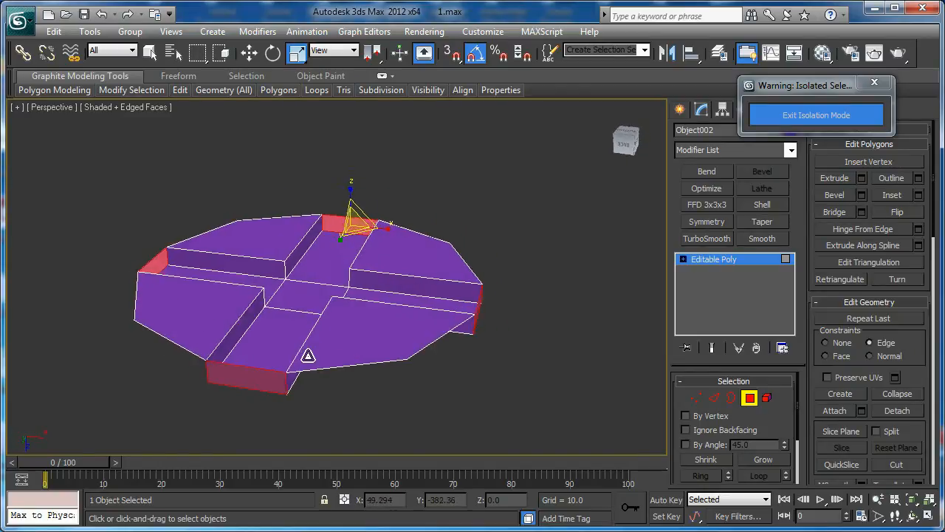
{"action": "key", "text": "Delete"}
Connect the edge ring running across one side of the slot with 1 segment, pinch 0 and slide 91
{"action": "key", "text": "2"}
{"action": "left_click", "coordinate": [356, 298]}
{"action": "key", "text": "alt+r"}
{"action": "middle_click_drag", "start_coordinate": [350, 298], "coordinate": [341, 301], "text": "alt"}
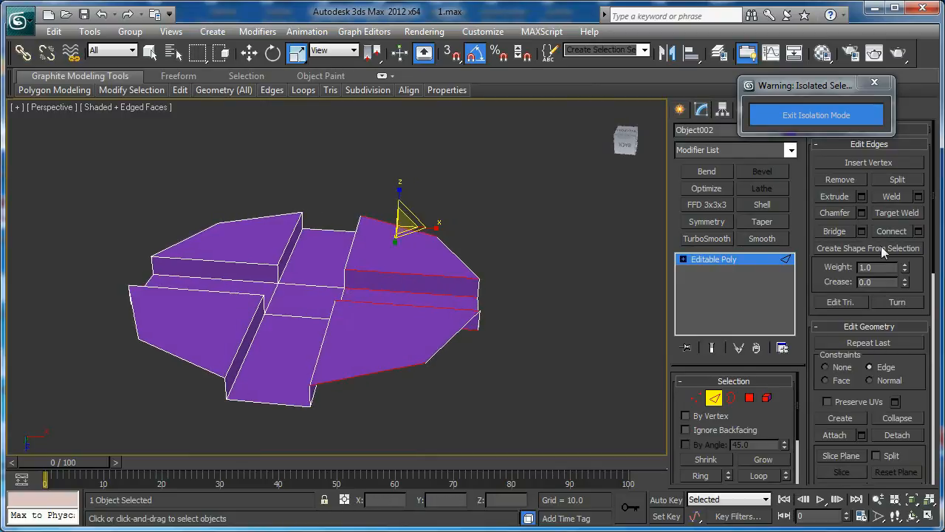
{"action": "left_click", "coordinate": [919, 233]}
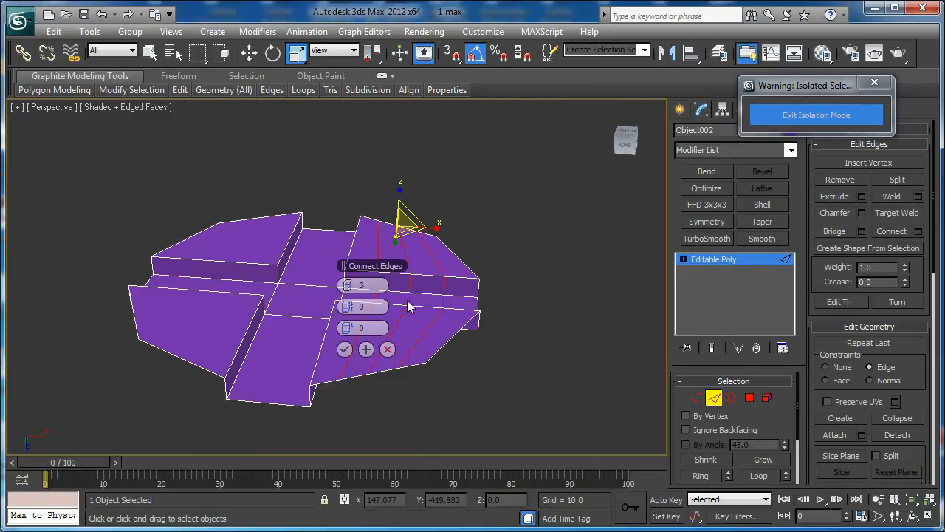
{"action": "left_click_drag", "start_coordinate": [556, 323], "coordinate": [613, 323]}
{"action": "left_click", "coordinate": [344, 351]}
Connect the edge ring on the opposite side of the same slot with 1 segment and slide -91
{"action": "left_click", "coordinate": [214, 372]}
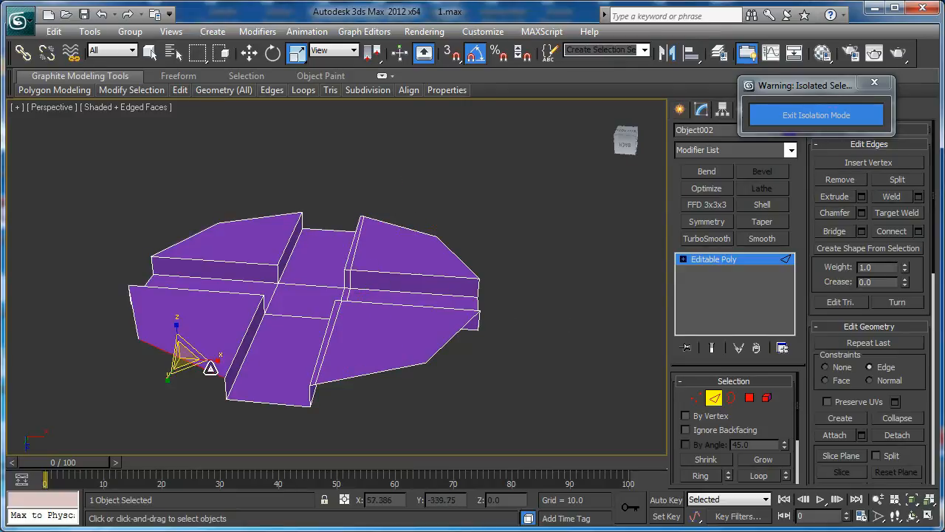
{"action": "key", "text": "alt+r"}
{"action": "left_click", "coordinate": [920, 233]}
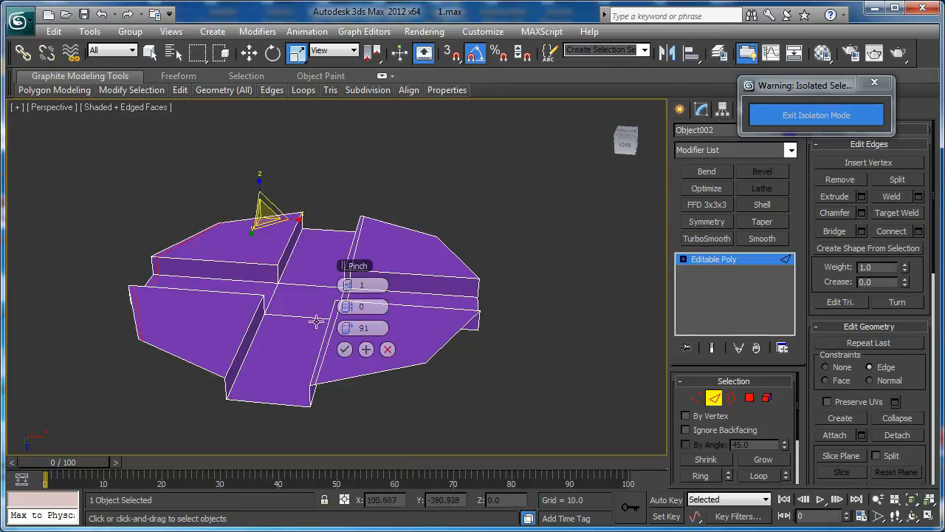
{"action": "type", "text": "-"}
{"action": "key", "text": "Return"}
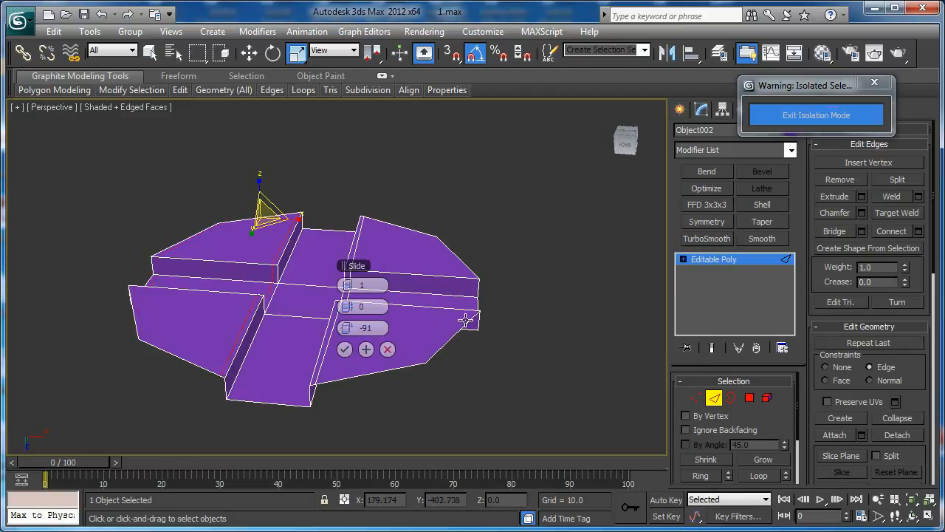
{"action": "key", "text": "Return"}
Add support loops along both sides of the perpendicular slot by connecting each edge ring with 1 segment and slide -91
{"action": "left_click", "coordinate": [334, 327]}
{"action": "key", "text": "alt+r"}
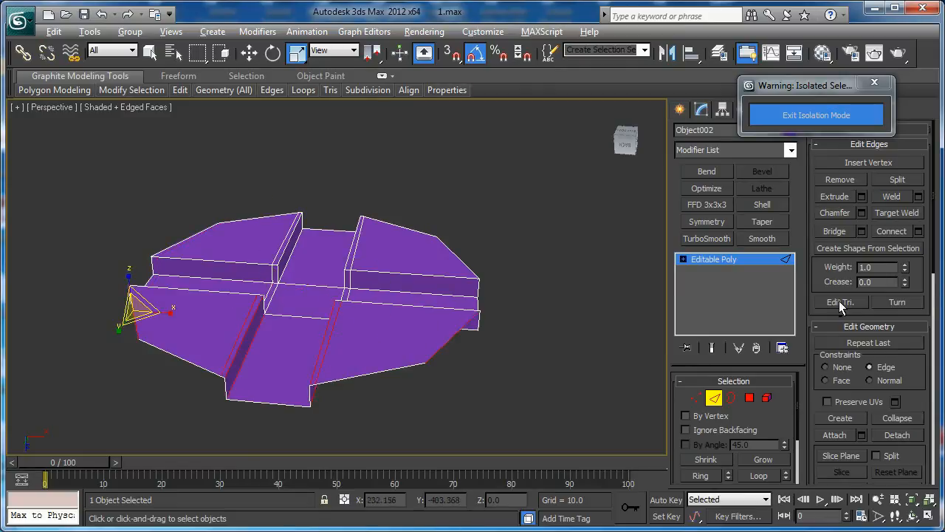
{"action": "left_click", "coordinate": [919, 232]}
{"action": "left_click", "coordinate": [345, 350]}
{"action": "left_click", "coordinate": [355, 254]}
{"action": "key", "text": "alt+r"}
{"action": "left_click", "coordinate": [920, 231]}
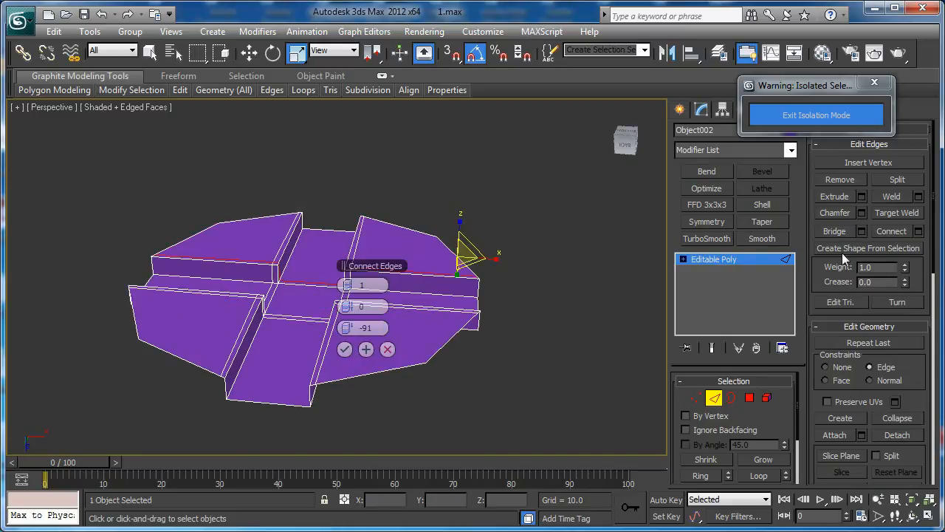
{"action": "left_click", "coordinate": [342, 345]}
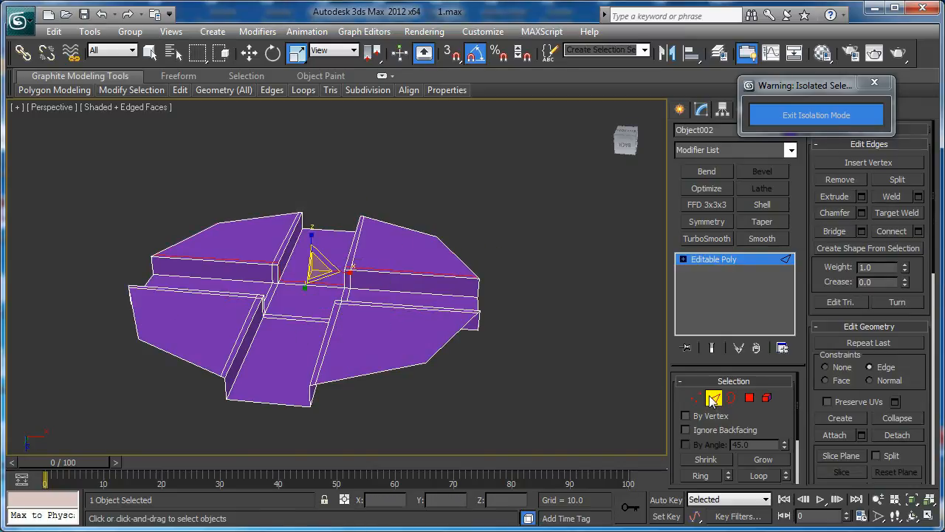
Leave edge editing, apply TurboSmooth to the screw head and inspect the slot corners without edge display
{"action": "left_click", "coordinate": [713, 400]}
{"action": "left_click", "coordinate": [698, 237]}
{"action": "key", "text": "F4"}
{"action": "mouse_move", "coordinate": [606, 271]}
{"action": "middle_mouse_down"}
{"action": "mouse_move", "coordinate": [565, 271]}
{"action": "mouse_move", "coordinate": [646, 277]}
{"action": "middle_mouse_up"}
{"action": "middle_click_drag", "start_coordinate": [368, 294], "coordinate": [295, 274], "text": "alt"}
{"action": "scroll", "coordinate": [323, 275], "scroll_direction": "up", "scroll_amount": 5}
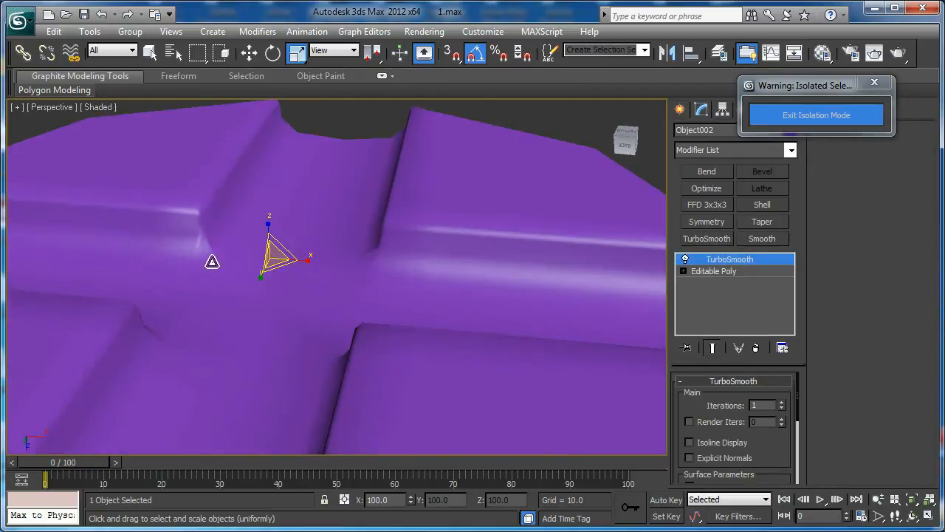
Return to the base mesh and connect the edge ring across the slot floor with 2 segments and pinch 88
{"action": "left_click", "coordinate": [702, 272]}
{"action": "key", "text": "F4"}
{"action": "key", "text": "2"}
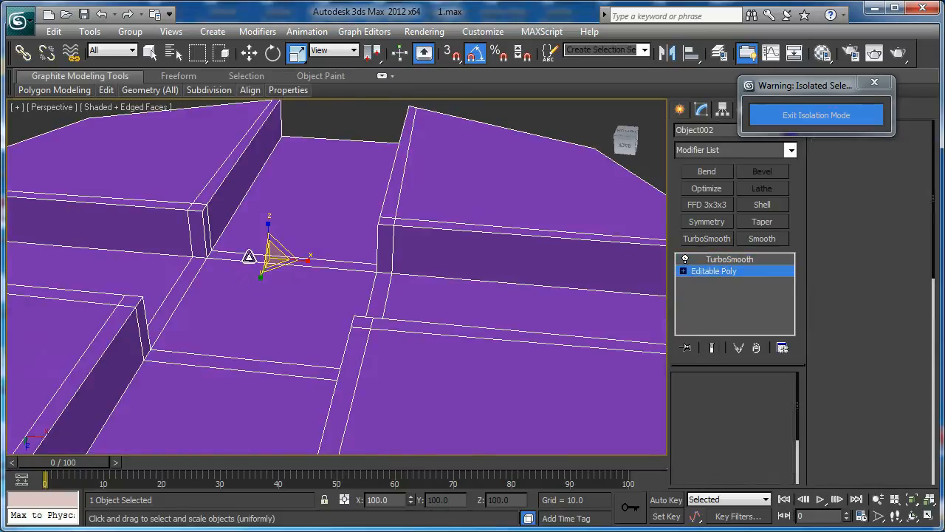
{"action": "key", "text": "alt+r"}
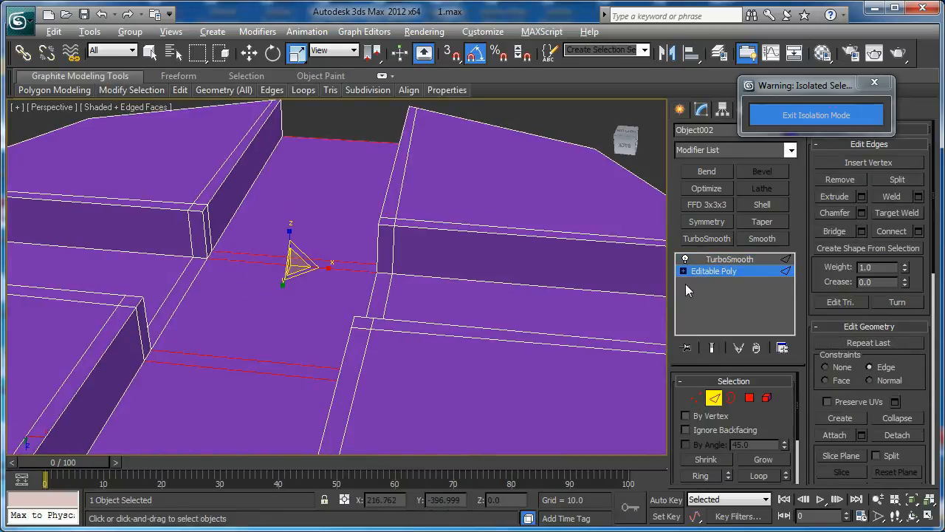
{"action": "left_click", "coordinate": [919, 231]}
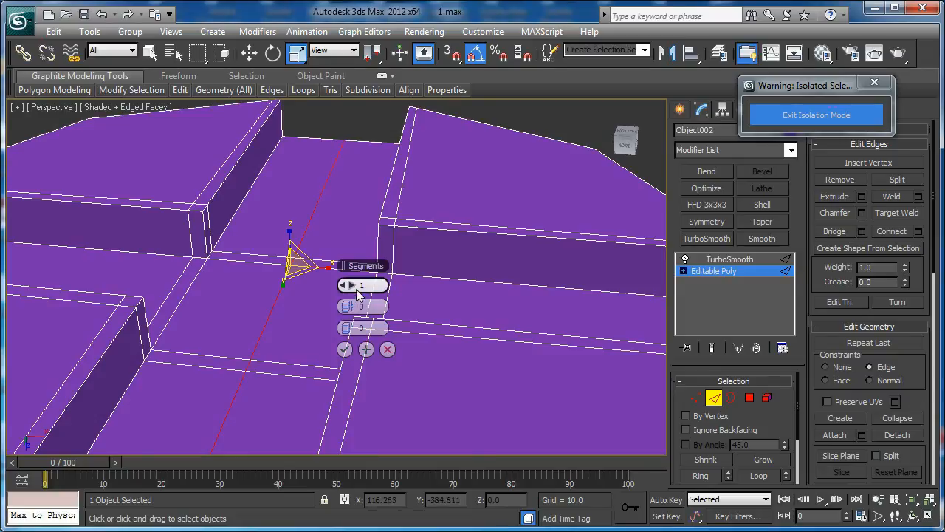
{"action": "left_click", "coordinate": [352, 285]}
{"action": "left_click_drag", "start_coordinate": [351, 306], "coordinate": [373, 305]}
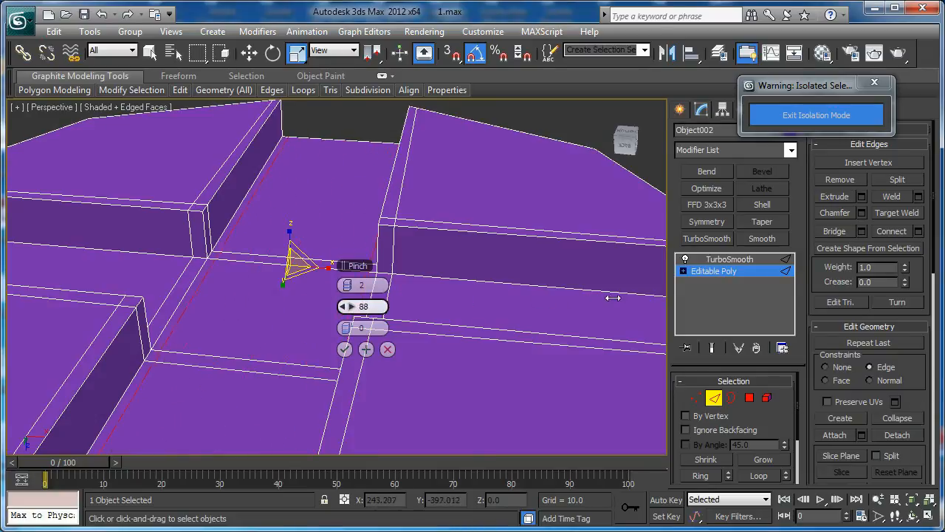
{"action": "left_click", "coordinate": [344, 348]}
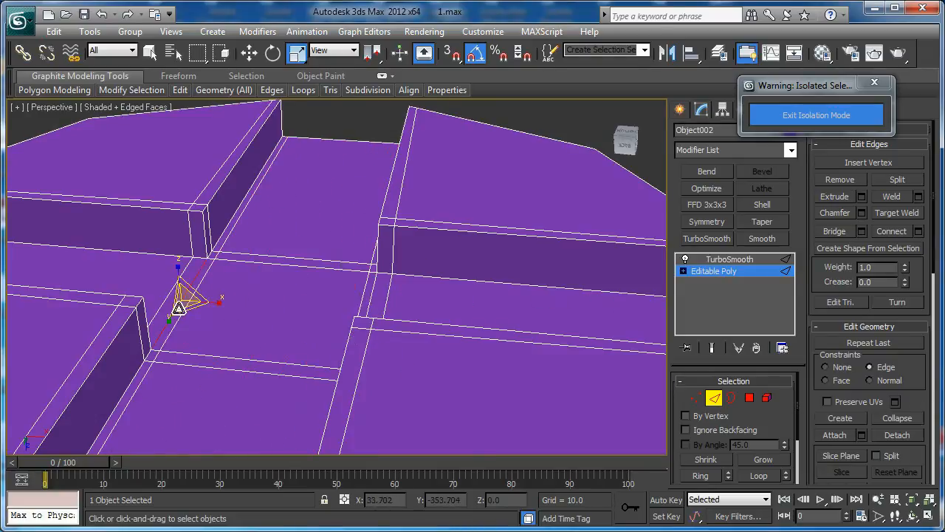
Restore the smoothed result on the screw head and set the TurboSmooth iterations to 2
{"action": "left_click", "coordinate": [713, 271]}
{"action": "left_click", "coordinate": [714, 348]}
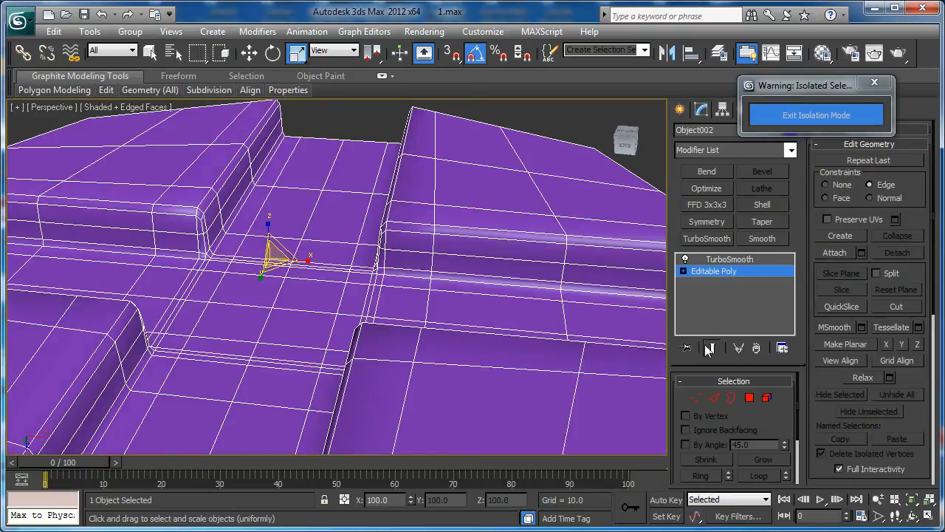
{"action": "left_click", "coordinate": [717, 261]}
{"action": "key", "text": "F4"}
{"action": "scroll", "coordinate": [384, 266], "scroll_direction": "down", "scroll_amount": 6}
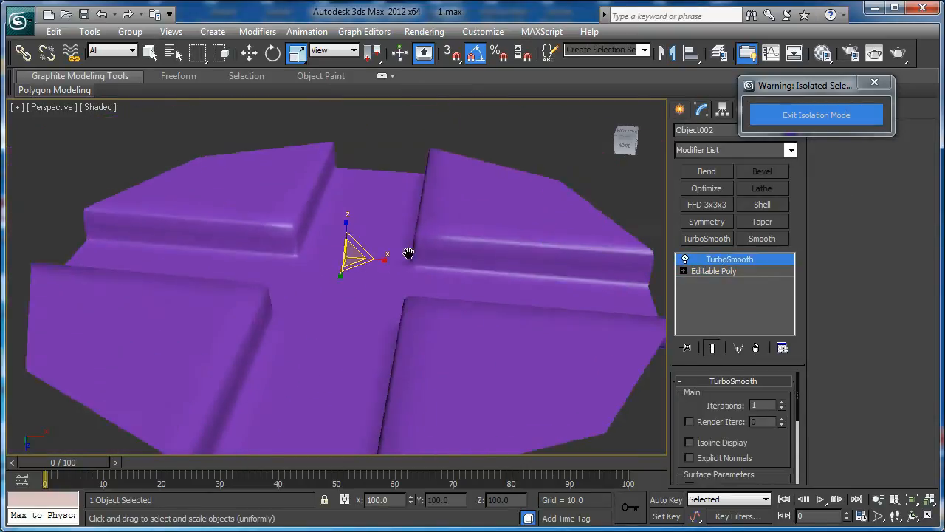
{"action": "middle_click_drag", "start_coordinate": [405, 268], "coordinate": [480, 248], "text": "alt"}
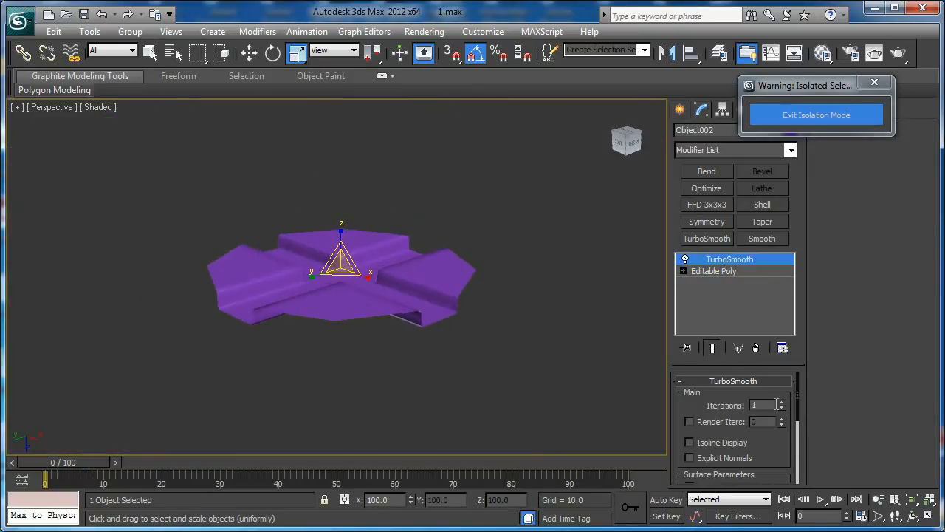
{"action": "middle_click_drag", "start_coordinate": [462, 290], "coordinate": [447, 386], "text": "alt"}
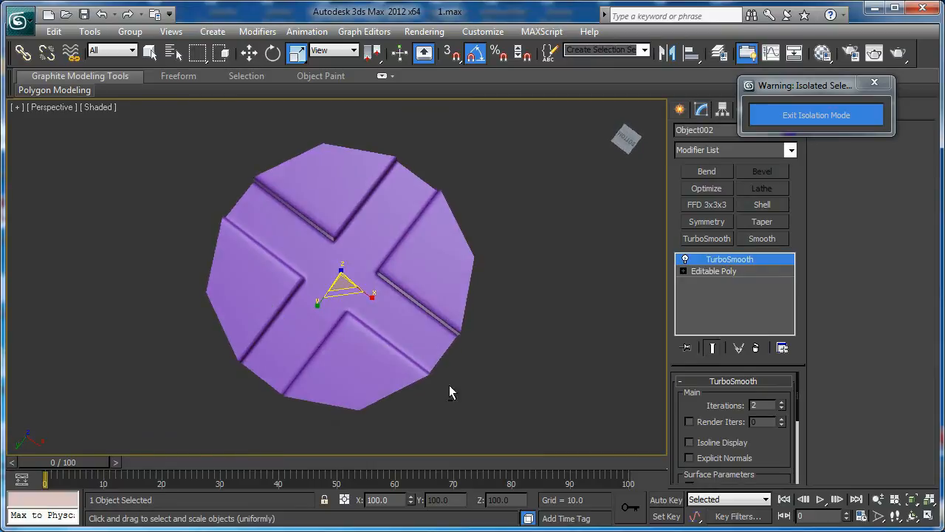
Exit isolation, frame the screw head in its hole and adjust its depth along Z to about -209.303
{"action": "left_click", "coordinate": [773, 118]}
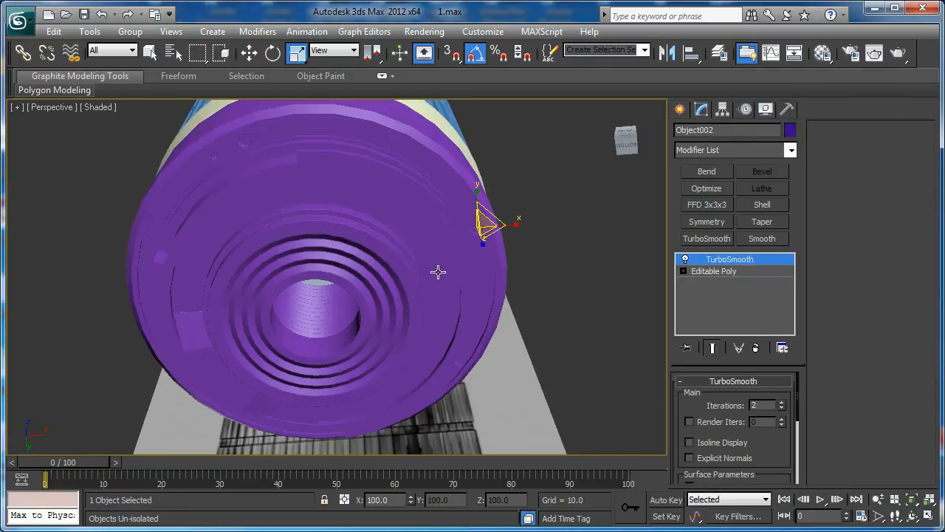
{"action": "key", "text": "b"}
{"action": "key", "text": "F3"}
{"action": "key", "text": "F3"}
{"action": "key", "text": "p"}
{"action": "key", "text": "z"}
{"action": "mouse_move", "coordinate": [350, 283]}
{"action": "middle_mouse_down", "text": "alt"}
{"action": "mouse_move", "coordinate": [366, 219]}
{"action": "mouse_move", "coordinate": [347, 251]}
{"action": "middle_mouse_up", "text": "alt"}
{"action": "key", "text": "w"}
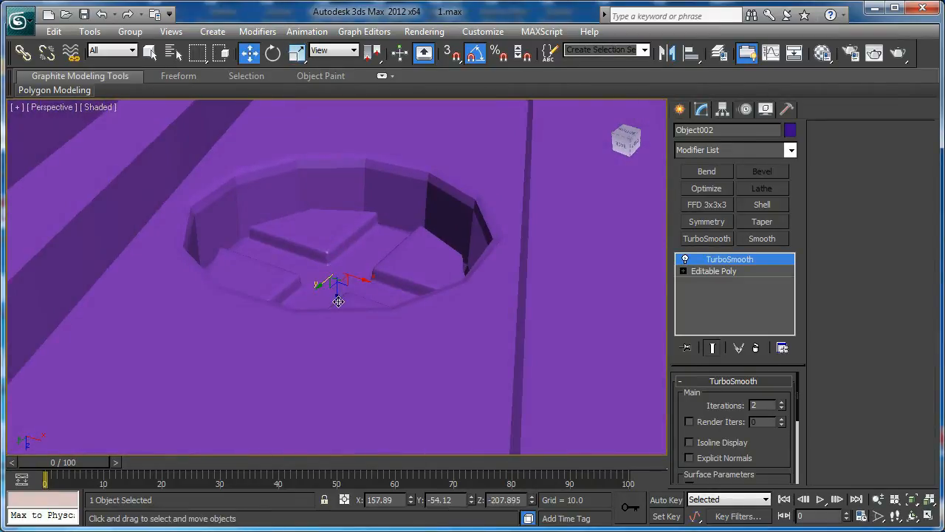
{"action": "left_click_drag", "start_coordinate": [338, 301], "coordinate": [336, 266]}
{"action": "key", "text": "ctrl+z"}
Enlarge the screw head across its width to about 127 percent so it fills the hole
{"action": "mouse_move", "coordinate": [336, 267]}
{"action": "middle_mouse_down", "text": "alt"}
{"action": "mouse_move", "coordinate": [363, 307]}
{"action": "mouse_move", "coordinate": [387, 300]}
{"action": "mouse_move", "coordinate": [336, 251]}
{"action": "middle_mouse_up", "text": "alt"}
{"action": "key", "text": "r"}
{"action": "left_click_drag", "start_coordinate": [331, 255], "coordinate": [329, 266]}
Clone the screw head in the Bottom view and position the copy over the other screw hole in the ledge
{"action": "key", "text": "t"}
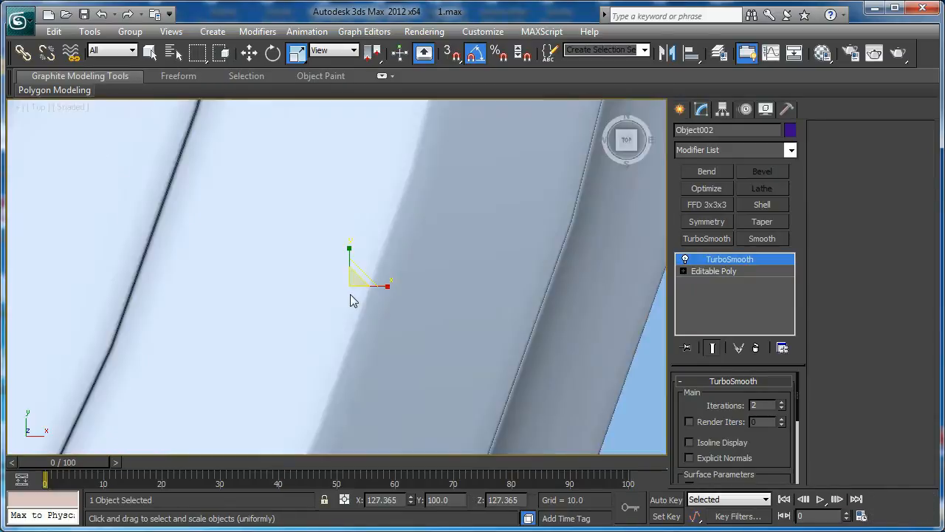
{"action": "scroll", "coordinate": [350, 294], "scroll_direction": "down", "scroll_amount": 10}
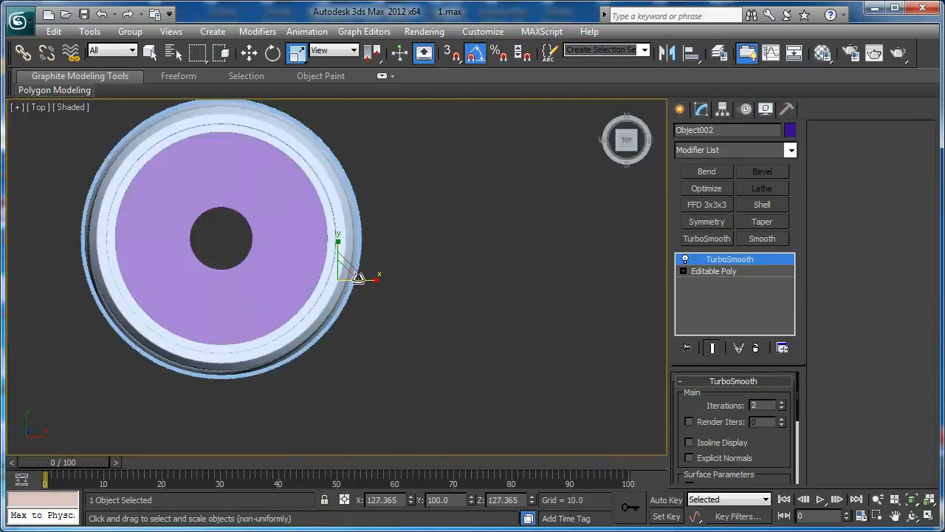
{"action": "key", "text": "b"}
{"action": "scroll", "coordinate": [351, 284], "scroll_direction": "up", "scroll_amount": 10}
{"action": "middle_click_drag", "start_coordinate": [351, 285], "coordinate": [329, 356]}
{"action": "scroll", "coordinate": [332, 347], "scroll_direction": "down", "scroll_amount": 5}
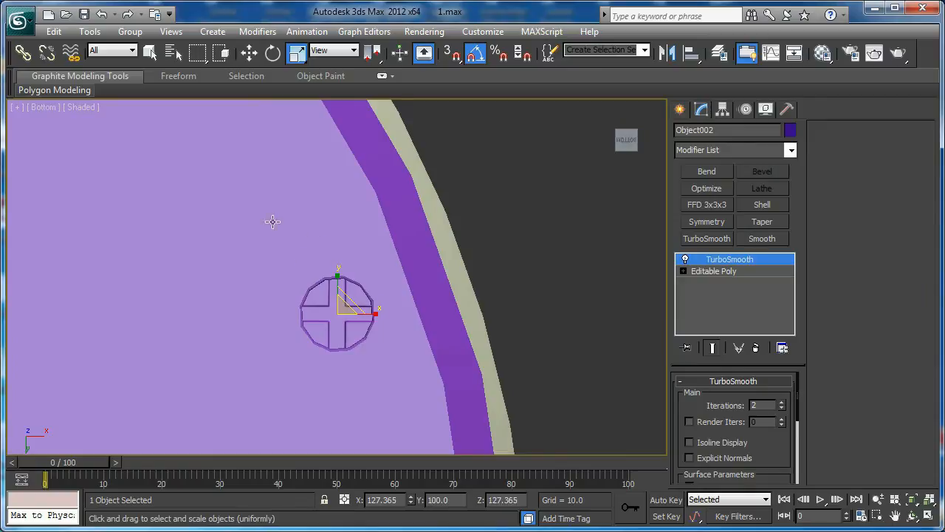
{"action": "middle_click_drag", "start_coordinate": [271, 214], "coordinate": [361, 321]}
{"action": "scroll", "coordinate": [360, 317], "scroll_direction": "down", "scroll_amount": 4}
{"action": "middle_click_drag", "start_coordinate": [259, 234], "coordinate": [472, 394]}
{"action": "key", "text": "F3"}
{"action": "key", "text": "F3"}
{"action": "key", "text": "F4"}
{"action": "middle_click_drag", "start_coordinate": [385, 300], "coordinate": [374, 243]}
{"action": "scroll", "coordinate": [545, 340], "scroll_direction": "down", "scroll_amount": 2}
{"action": "key", "text": "w"}
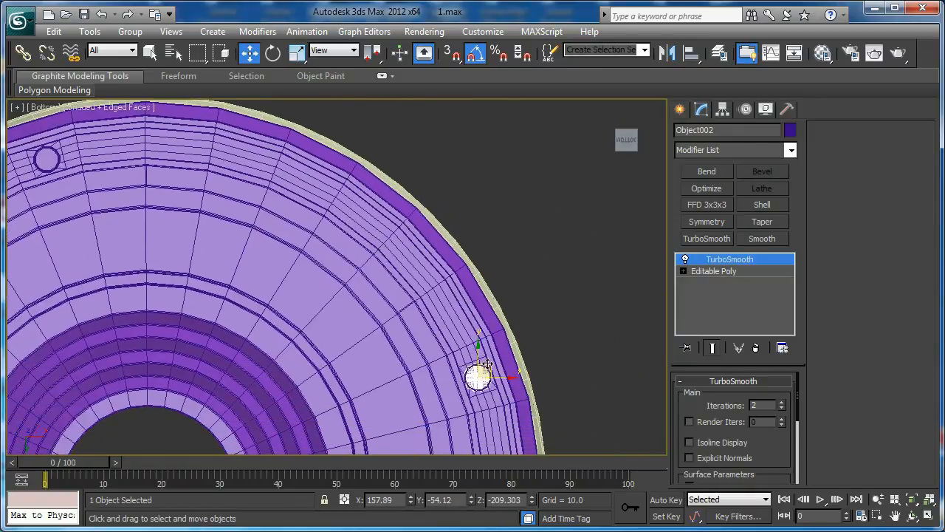
{"action": "left_click", "coordinate": [47, 161]}
{"action": "left_click_drag", "start_coordinate": [50, 160], "coordinate": [57, 146]}
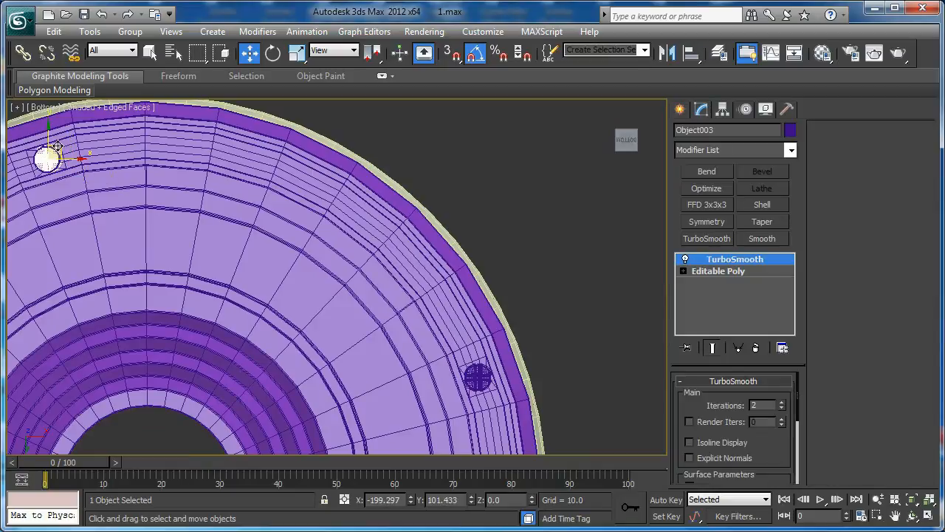
Frame the cloned screw head and adjust its scale to fit its hole in the ledge
{"action": "left_click", "coordinate": [473, 336]}
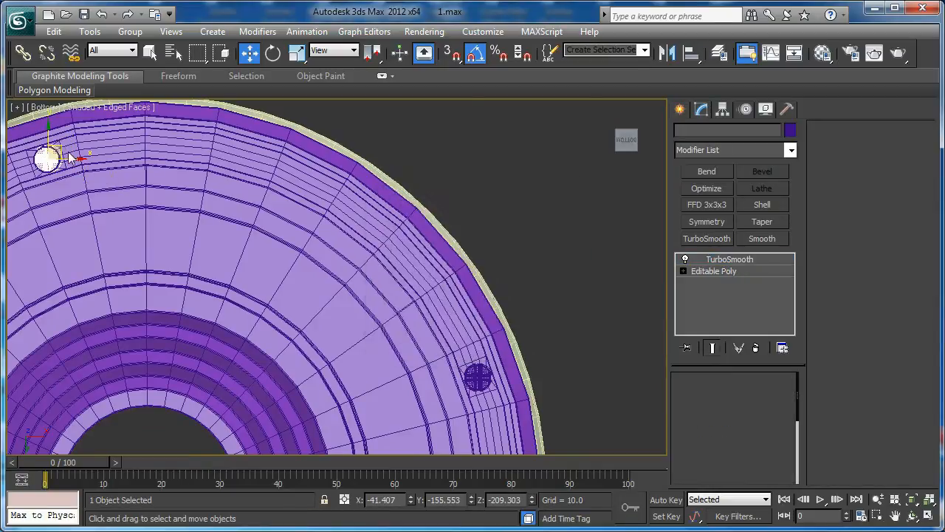
{"action": "key", "text": "z"}
{"action": "middle_click_drag", "start_coordinate": [429, 260], "coordinate": [404, 247]}
{"action": "key", "text": "F3"}
{"action": "key", "text": "F3"}
{"action": "key", "text": "F4"}
{"action": "left_click_drag", "start_coordinate": [418, 260], "coordinate": [407, 263]}
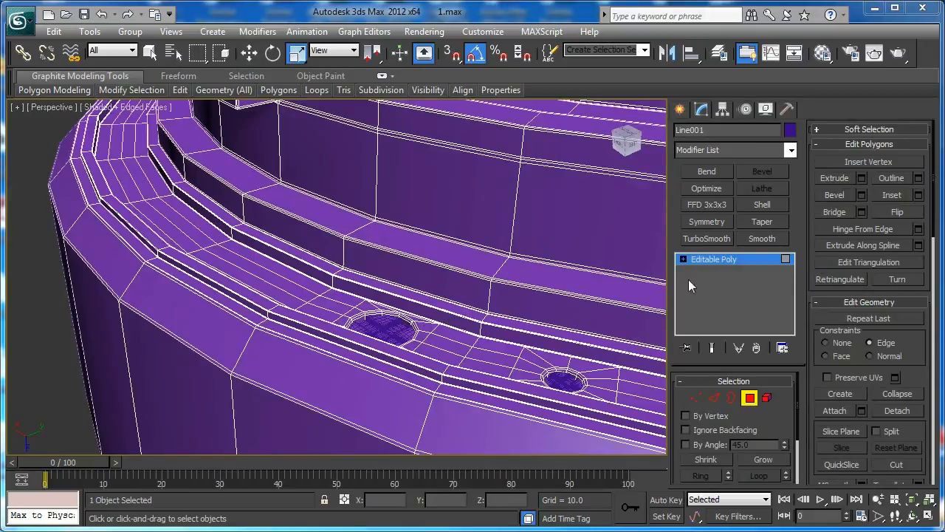
Apply TurboSmooth with 2 iterations to the lens mount body and view it without edge display
{"action": "left_click", "coordinate": [706, 238]}
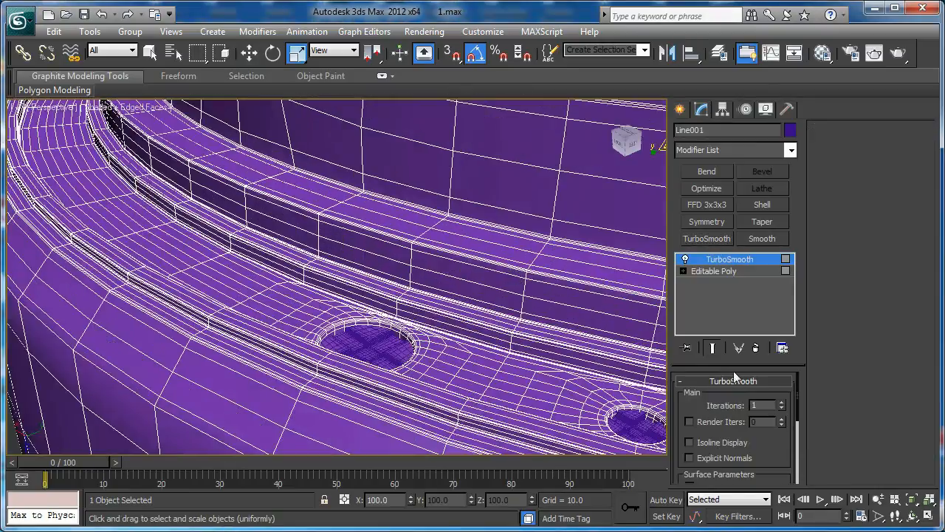
{"action": "key", "text": "F4"}
{"action": "scroll", "coordinate": [581, 359], "scroll_direction": "up", "scroll_amount": 2}
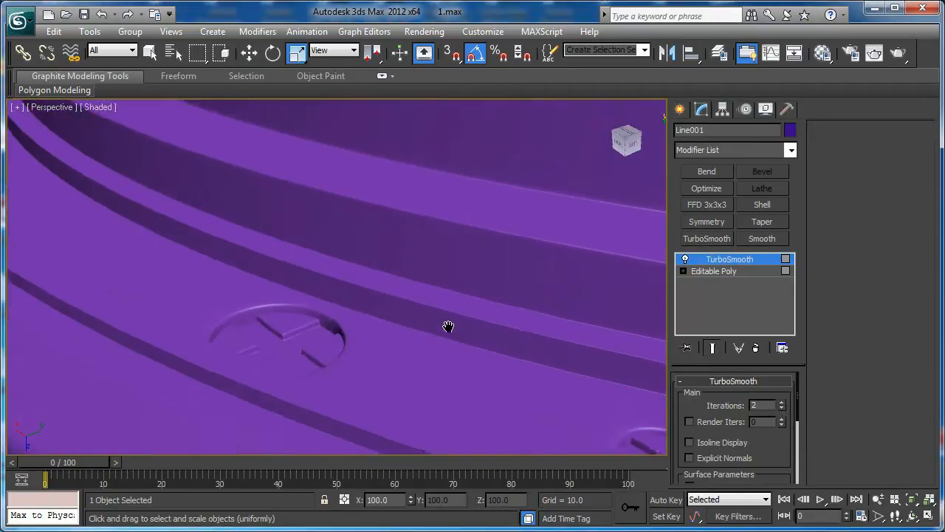
Remove the TurboSmooth modifier from the lens mount body and display the body in Front view with edged faces
{"action": "middle_click_drag", "start_coordinate": [449, 332], "coordinate": [329, 335]}
{"action": "middle_click_drag", "start_coordinate": [516, 384], "coordinate": [336, 324]}
{"action": "scroll", "coordinate": [335, 324], "scroll_direction": "down", "scroll_amount": 3}
{"action": "middle_click_drag", "start_coordinate": [184, 264], "coordinate": [625, 274]}
{"action": "scroll", "coordinate": [185, 302], "scroll_direction": "down", "scroll_amount": 1}
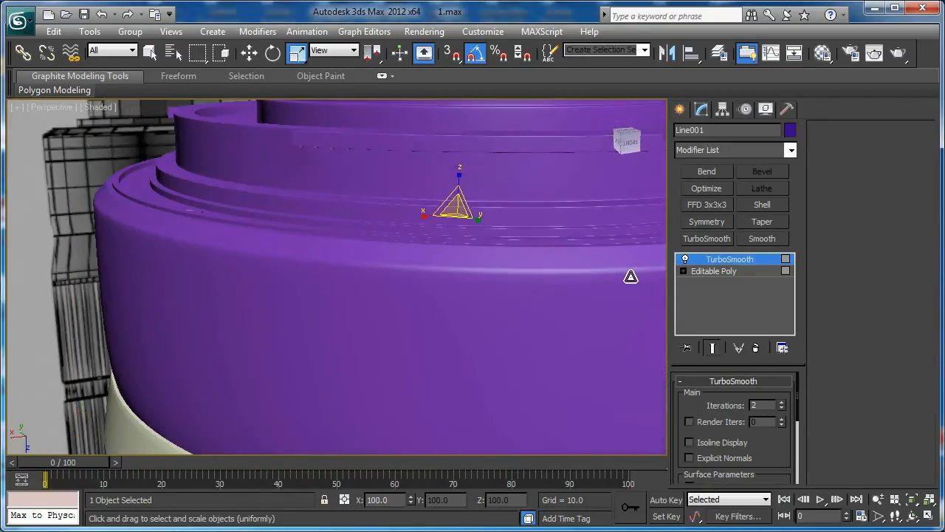
{"action": "right_click", "coordinate": [724, 259]}
{"action": "left_click", "coordinate": [759, 283]}
{"action": "key", "text": "f"}
{"action": "key", "text": "F4"}
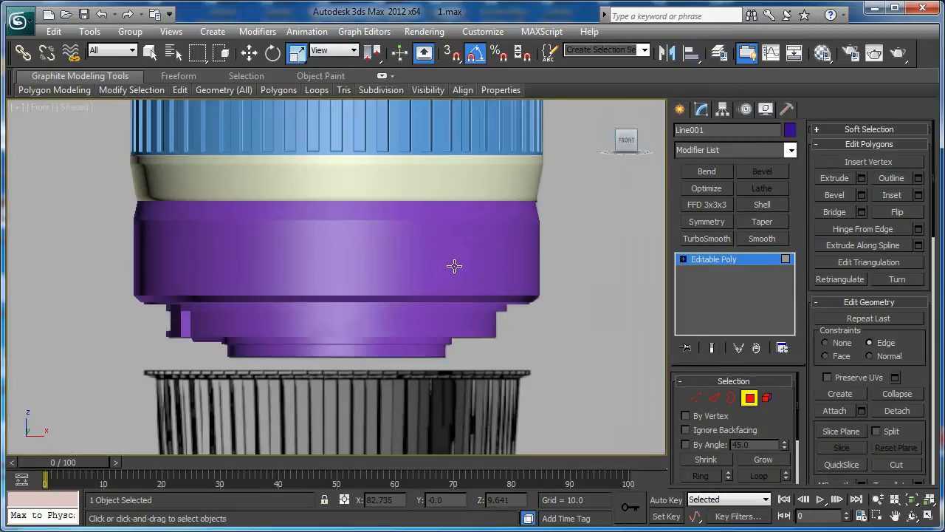
Select the front block of eight polygons on the mount's outer wall, four wide and two high, and hide the unselected polygons
{"action": "scroll", "coordinate": [357, 263], "scroll_direction": "up", "scroll_amount": 2}
{"action": "left_click", "coordinate": [327, 260]}
{"action": "left_click", "coordinate": [381, 248], "text": "ctrl"}
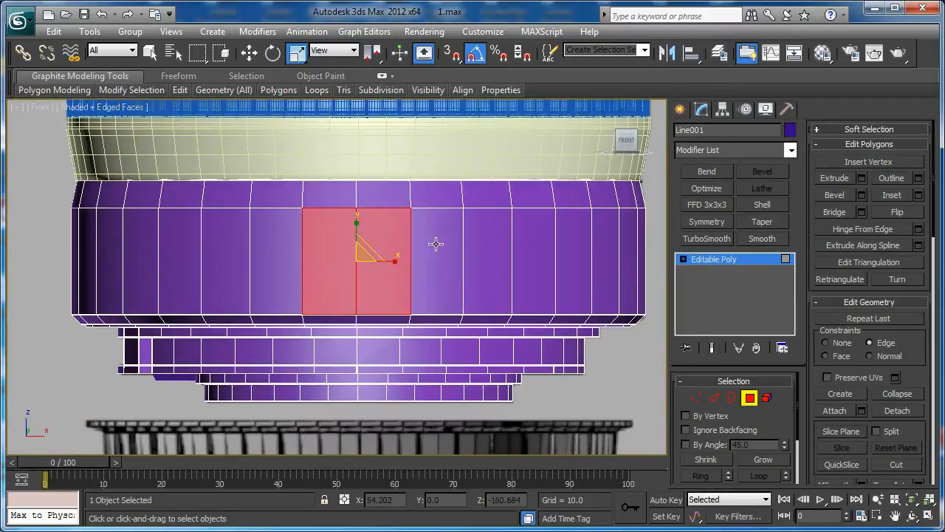
{"action": "left_click", "coordinate": [435, 244], "text": "ctrl"}
{"action": "left_click", "coordinate": [435, 199], "text": "ctrl"}
{"action": "left_click", "coordinate": [386, 194], "text": "ctrl"}
{"action": "left_click", "coordinate": [351, 192], "text": "ctrl"}
{"action": "left_click", "coordinate": [296, 195], "text": "ctrl"}
{"action": "left_click", "coordinate": [292, 220], "text": "ctrl"}
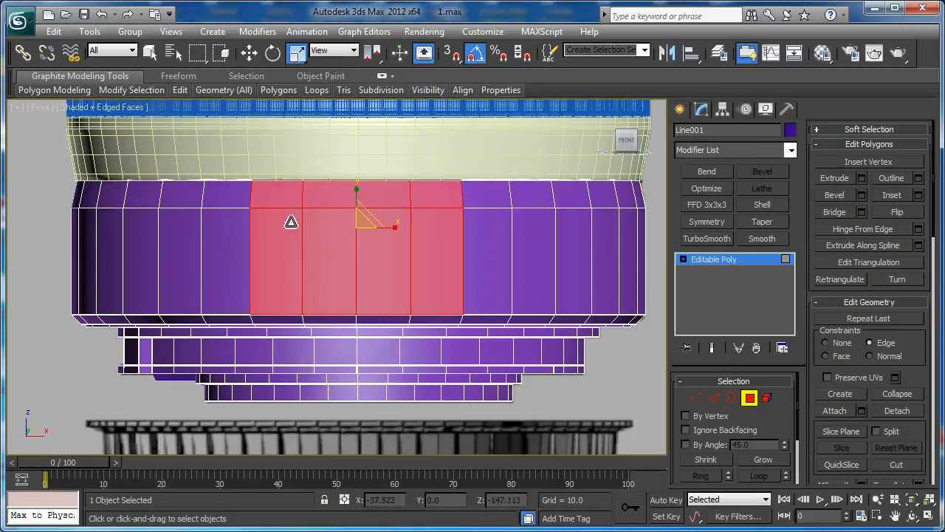
{"action": "left_click_drag", "start_coordinate": [908, 369], "coordinate": [908, 249]}
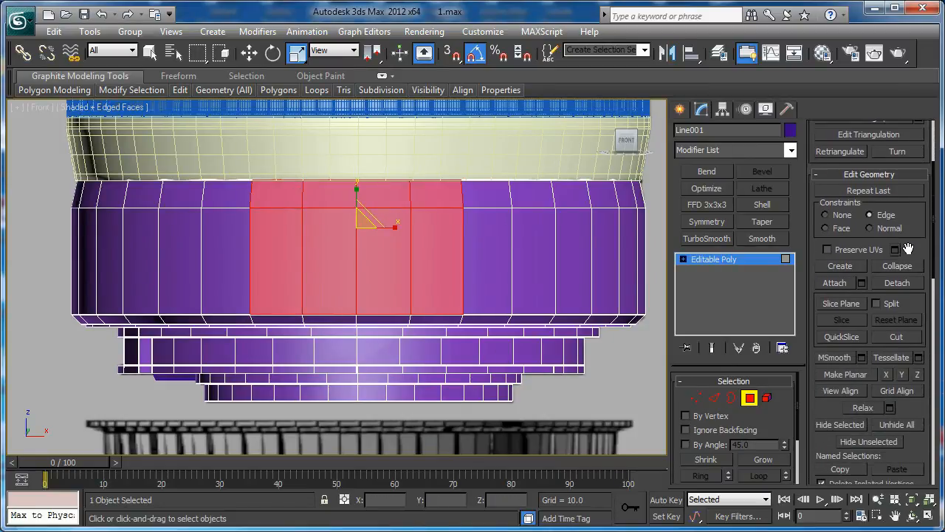
{"action": "left_click", "coordinate": [866, 441]}
{"action": "middle_click_drag", "start_coordinate": [443, 300], "coordinate": [411, 300]}
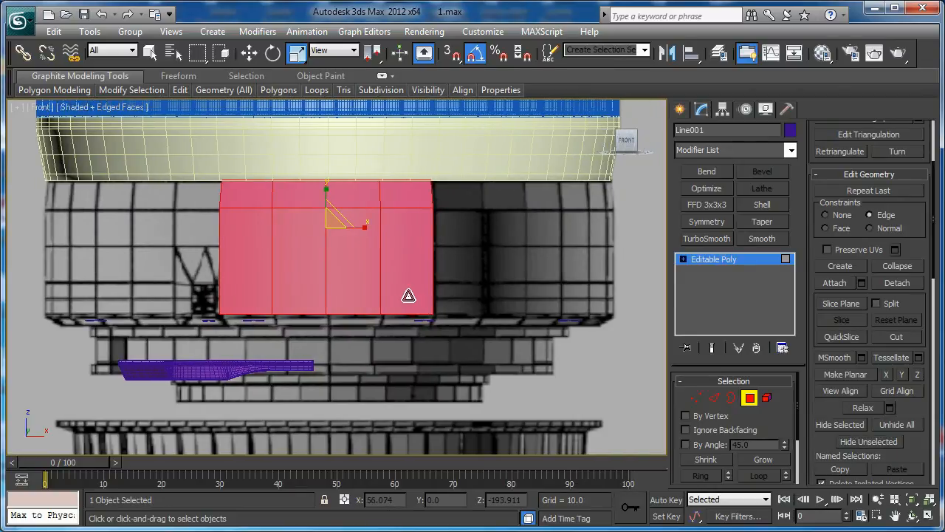
Bevel the eight visible polygons with a height of 10 and an outline of about -8.1, using see-through display to match the reference
{"action": "scroll", "coordinate": [408, 296], "scroll_direction": "up", "scroll_amount": 4}
{"action": "middle_click_drag", "start_coordinate": [459, 219], "coordinate": [284, 358], "text": "alt"}
{"action": "key", "text": "f"}
{"action": "key", "text": "z"}
{"action": "middle_click_drag", "start_coordinate": [336, 340], "coordinate": [298, 350]}
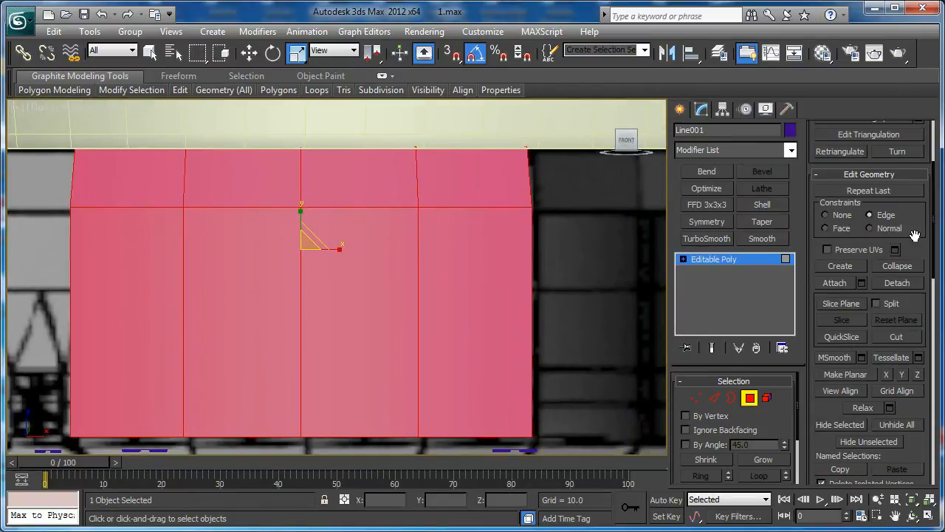
{"action": "scroll", "coordinate": [922, 399], "scroll_direction": "up", "scroll_amount": 3}
{"action": "left_click", "coordinate": [861, 194]}
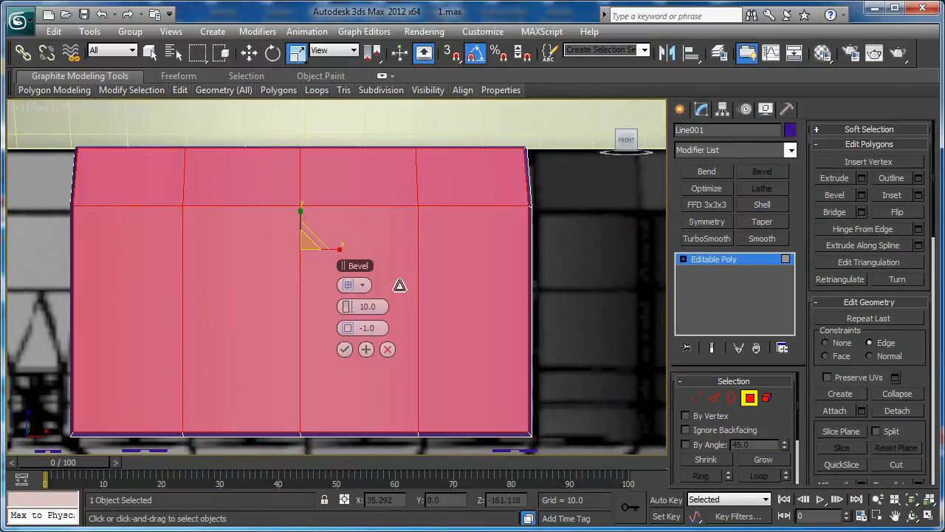
{"action": "middle_click_drag", "start_coordinate": [264, 302], "coordinate": [234, 314]}
{"action": "middle_click_drag", "start_coordinate": [531, 272], "coordinate": [568, 264]}
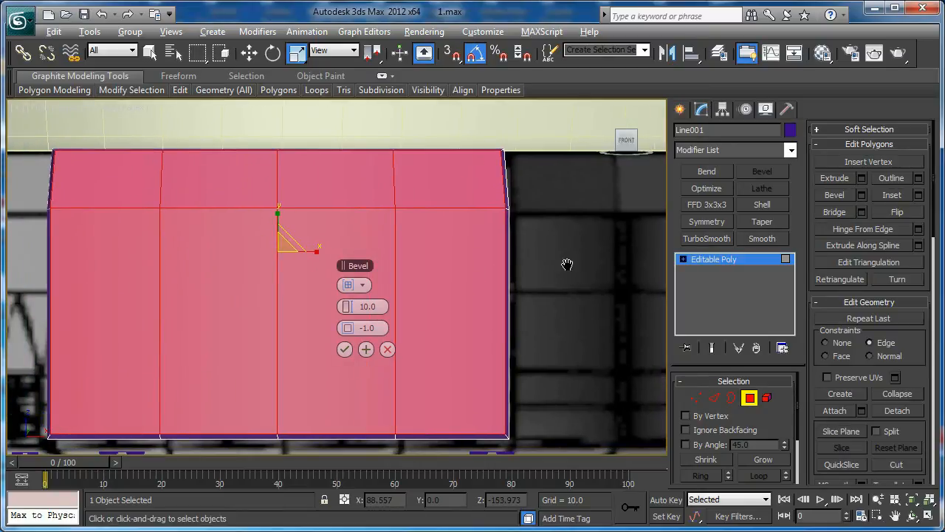
{"action": "key", "text": "alt+x"}
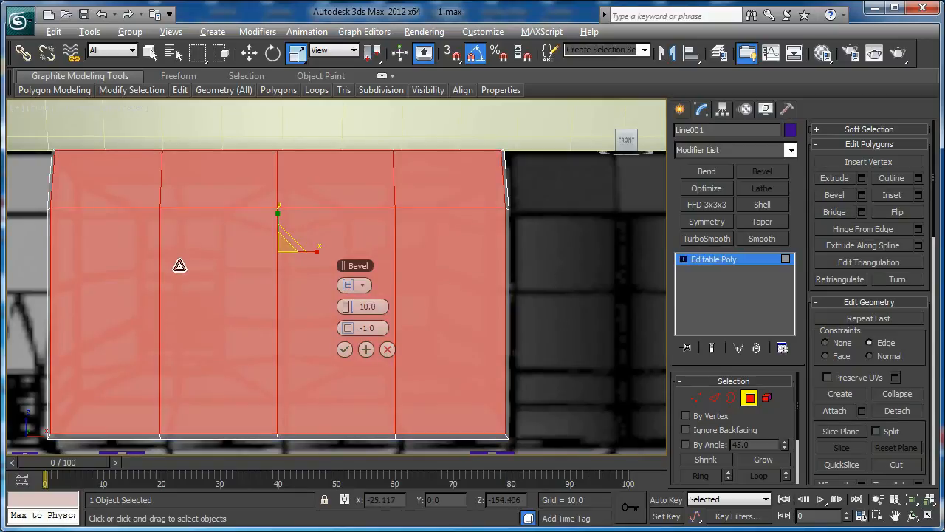
{"action": "middle_click_drag", "start_coordinate": [167, 258], "coordinate": [214, 264]}
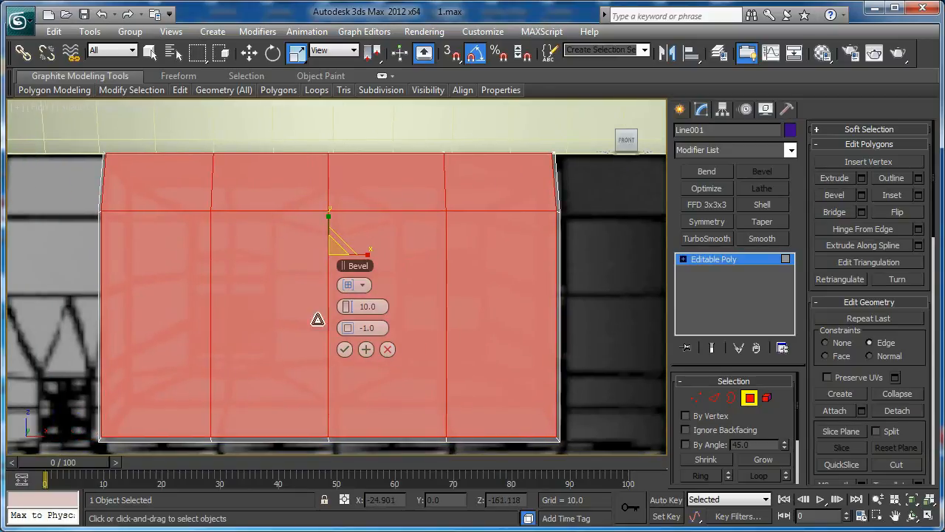
{"action": "left_click_drag", "start_coordinate": [347, 329], "coordinate": [323, 330]}
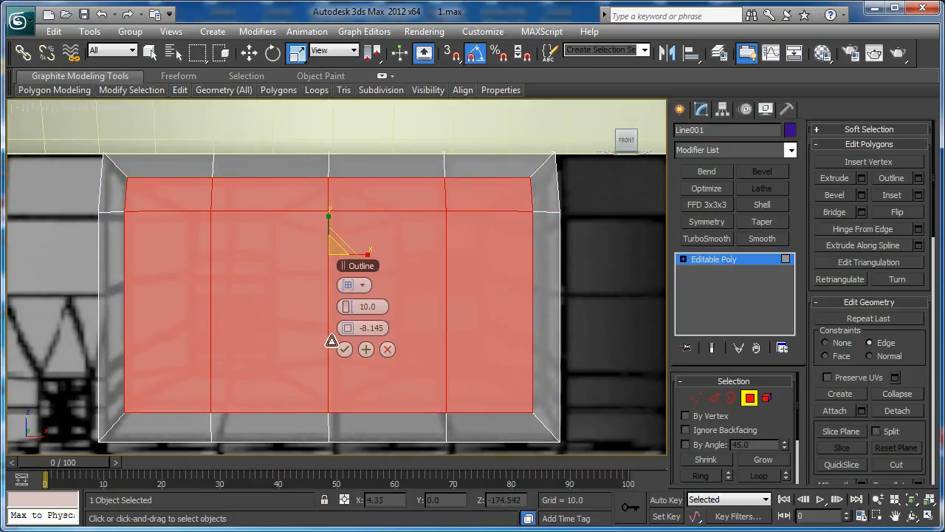
{"action": "left_click", "coordinate": [344, 349]}
Shift the bevelled face slightly sideways and scale it down vertically to match the reference outline
{"action": "key", "text": "w"}
{"action": "left_click_drag", "start_coordinate": [350, 253], "coordinate": [351, 256]}
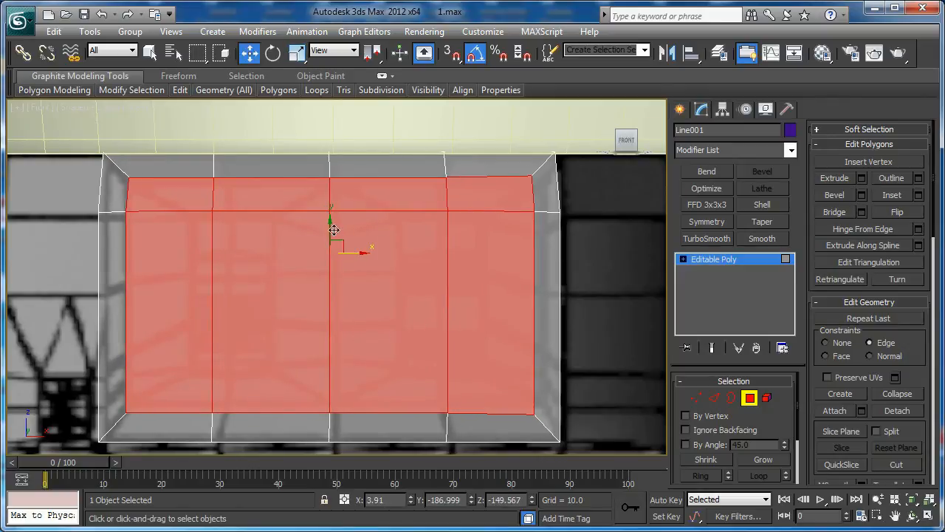
{"action": "key", "text": "r"}
{"action": "left_click_drag", "start_coordinate": [327, 222], "coordinate": [328, 225]}
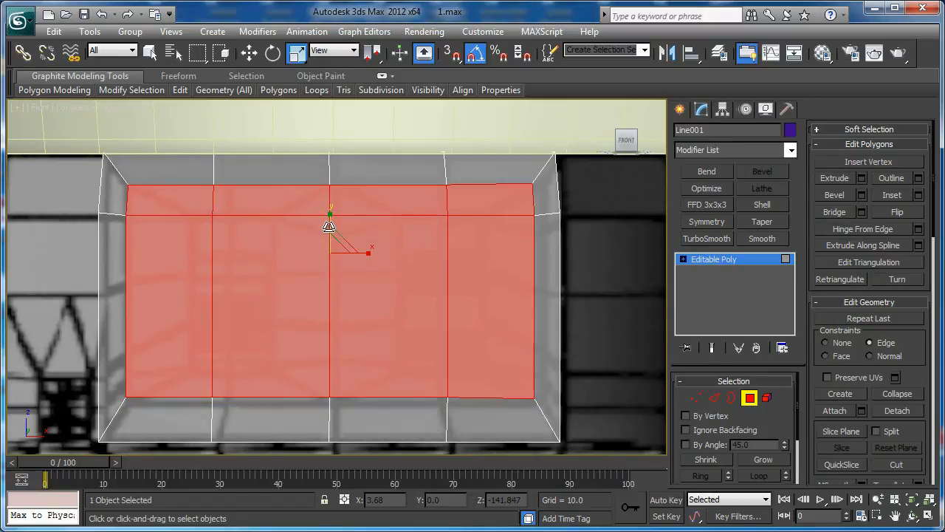
Select the four polygons of the bevelled face's left half and inset them by about 7.3
{"action": "middle_click_drag", "start_coordinate": [401, 311], "coordinate": [382, 308]}
{"action": "left_click", "coordinate": [222, 300]}
{"action": "left_click", "coordinate": [139, 268], "text": "ctrl"}
{"action": "left_click", "coordinate": [170, 193], "text": "ctrl"}
{"action": "left_click", "coordinate": [213, 192], "text": "ctrl"}
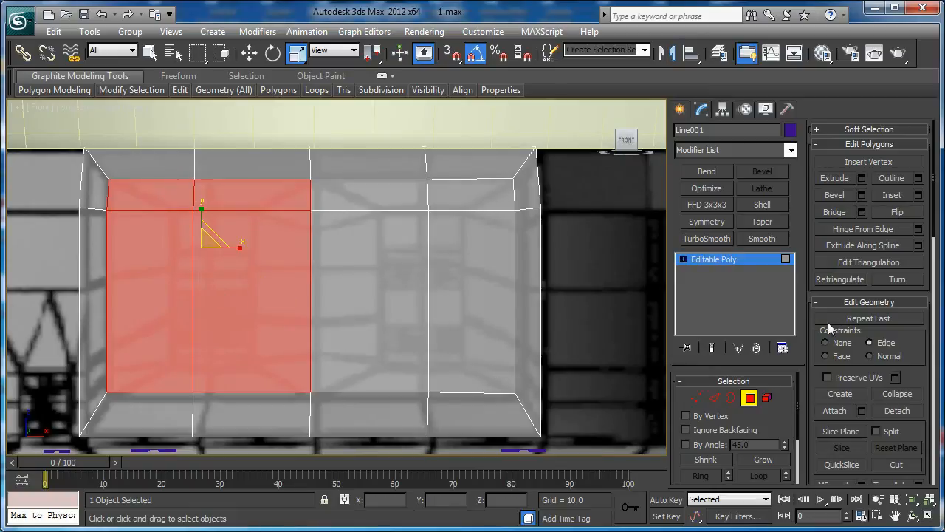
{"action": "left_click", "coordinate": [919, 194]}
{"action": "scroll", "coordinate": [243, 323], "scroll_direction": "up", "scroll_amount": 3}
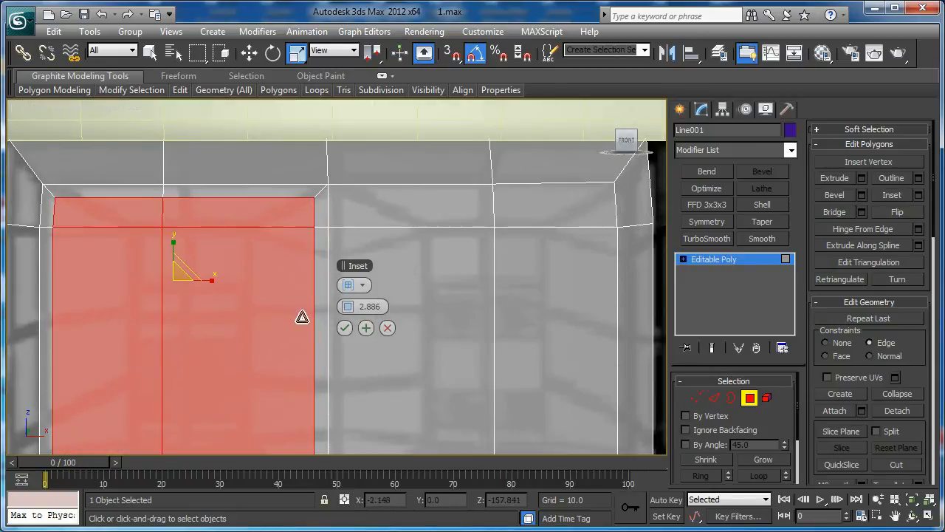
{"action": "left_click_drag", "start_coordinate": [349, 306], "coordinate": [348, 291]}
{"action": "left_click", "coordinate": [345, 327]}
Move the inset's two right corner vertices and its lower-left vertex inward to match the narrow switch panel in the reference
{"action": "key", "text": "1"}
{"action": "left_click", "coordinate": [293, 225]}
{"action": "key", "text": "w"}
{"action": "left_click_drag", "start_coordinate": [317, 227], "coordinate": [274, 232]}
{"action": "middle_click_drag", "start_coordinate": [298, 383], "coordinate": [304, 276]}
{"action": "left_click", "coordinate": [298, 342]}
{"action": "left_click_drag", "start_coordinate": [310, 337], "coordinate": [273, 341]}
{"action": "left_click", "coordinate": [80, 343]}
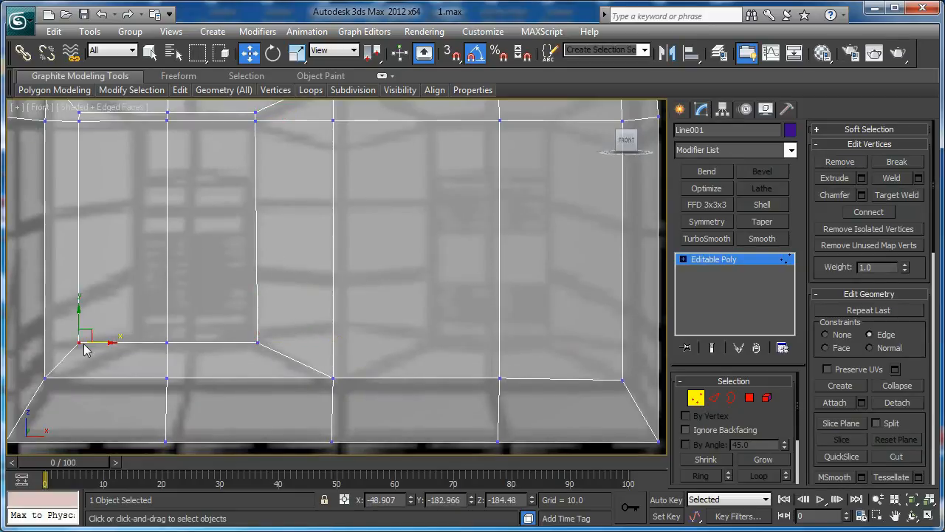
{"action": "left_click_drag", "start_coordinate": [107, 340], "coordinate": [156, 342]}
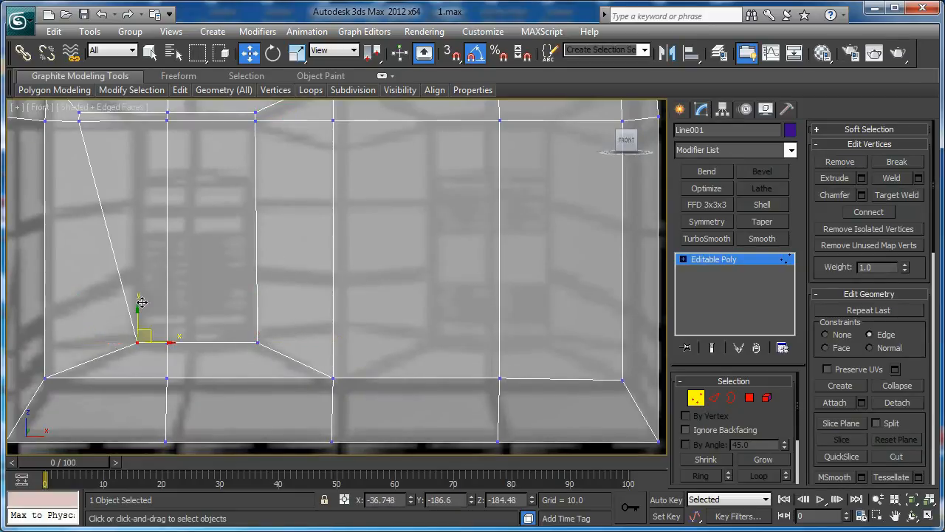
Center the inset's middle vertices between its sides and lower the bottom middle vertex slightly below the corners
{"action": "middle_click_drag", "start_coordinate": [136, 224], "coordinate": [154, 354]}
{"action": "left_click_drag", "start_coordinate": [118, 240], "coordinate": [229, 247]}
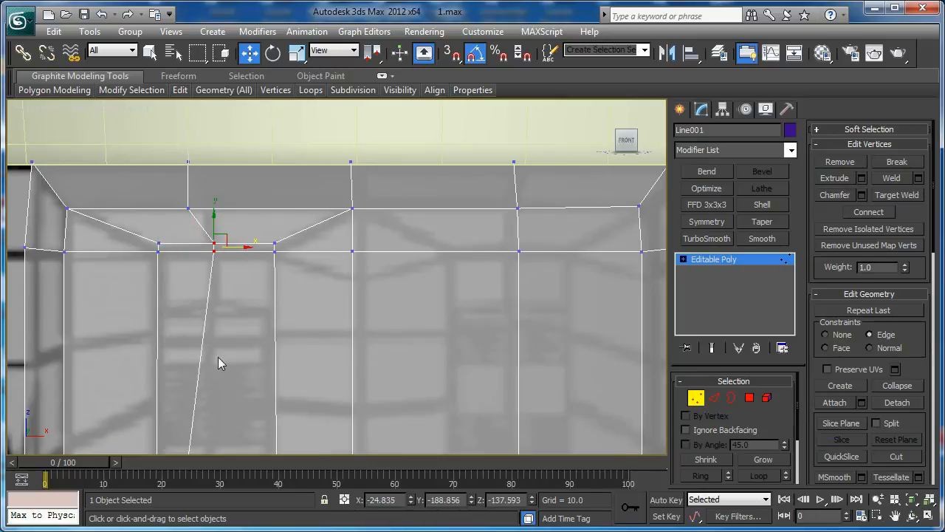
{"action": "middle_click_drag", "start_coordinate": [219, 362], "coordinate": [233, 230]}
{"action": "left_click_drag", "start_coordinate": [196, 369], "coordinate": [281, 343]}
{"action": "left_click", "coordinate": [171, 343], "text": "ctrl"}
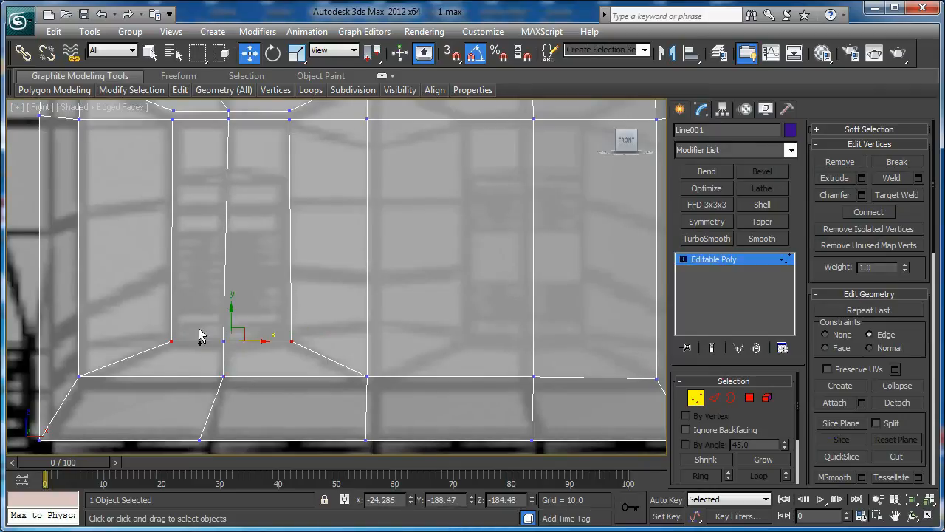
{"action": "left_click", "coordinate": [225, 342]}
{"action": "left_click_drag", "start_coordinate": [221, 318], "coordinate": [221, 325]}
Adjust the inset's upper vertices so the top edge of the narrow panel peaks slightly at the middle
{"action": "middle_click_drag", "start_coordinate": [244, 257], "coordinate": [247, 367]}
{"action": "scroll", "coordinate": [247, 368], "scroll_direction": "up", "scroll_amount": 2}
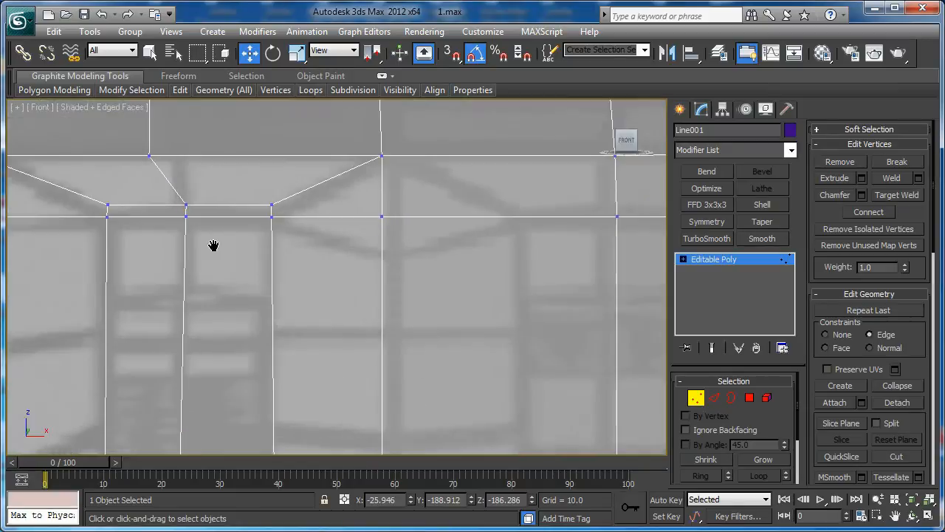
{"action": "middle_click_drag", "start_coordinate": [185, 187], "coordinate": [289, 247]}
{"action": "scroll", "coordinate": [290, 247], "scroll_direction": "up", "scroll_amount": 2}
{"action": "left_click_drag", "start_coordinate": [251, 266], "coordinate": [294, 253]}
{"action": "left_click_drag", "start_coordinate": [400, 304], "coordinate": [385, 247]}
{"action": "left_click_drag", "start_coordinate": [177, 247], "coordinate": [152, 282], "text": "ctrl"}
{"action": "left_click_drag", "start_coordinate": [276, 241], "coordinate": [267, 266]}
{"action": "left_click", "coordinate": [273, 273]}
{"action": "scroll", "coordinate": [267, 266], "scroll_direction": "down", "scroll_amount": 5}
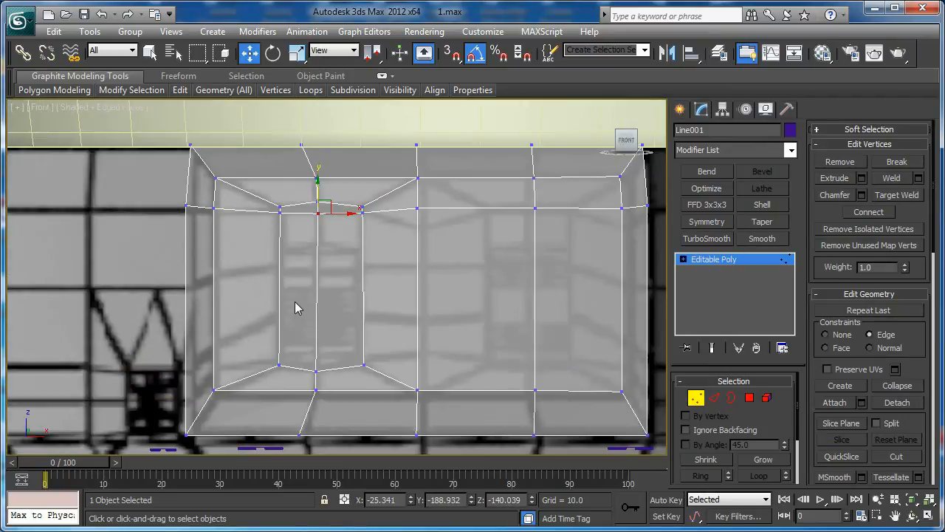
Select the narrow panel's polygons and extrude them inward with a height of -1
{"action": "key", "text": "4"}
{"action": "left_click", "coordinate": [305, 299]}
{"action": "middle_click_drag", "start_coordinate": [305, 299], "coordinate": [461, 354]}
{"action": "key", "text": "p"}
{"action": "scroll", "coordinate": [308, 296], "scroll_direction": "down", "scroll_amount": 4}
{"action": "scroll", "coordinate": [296, 347], "scroll_direction": "down", "scroll_amount": 3}
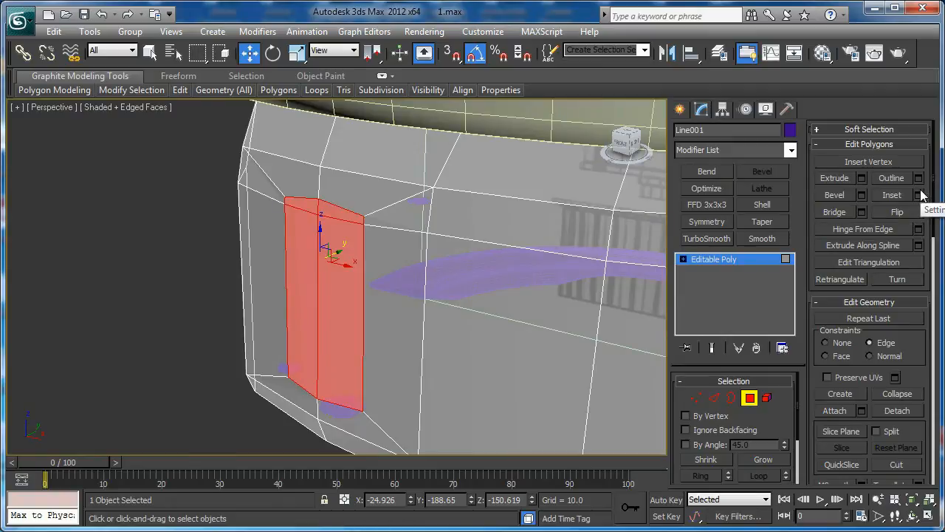
{"action": "left_click", "coordinate": [861, 177]}
{"action": "scroll", "coordinate": [262, 221], "scroll_direction": "up", "scroll_amount": 5}
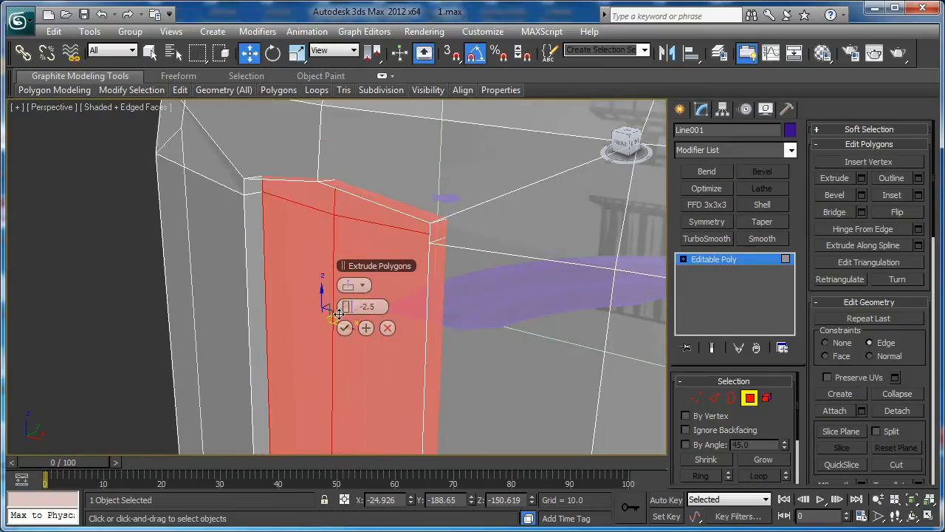
{"action": "left_click_drag", "start_coordinate": [344, 308], "coordinate": [347, 306]}
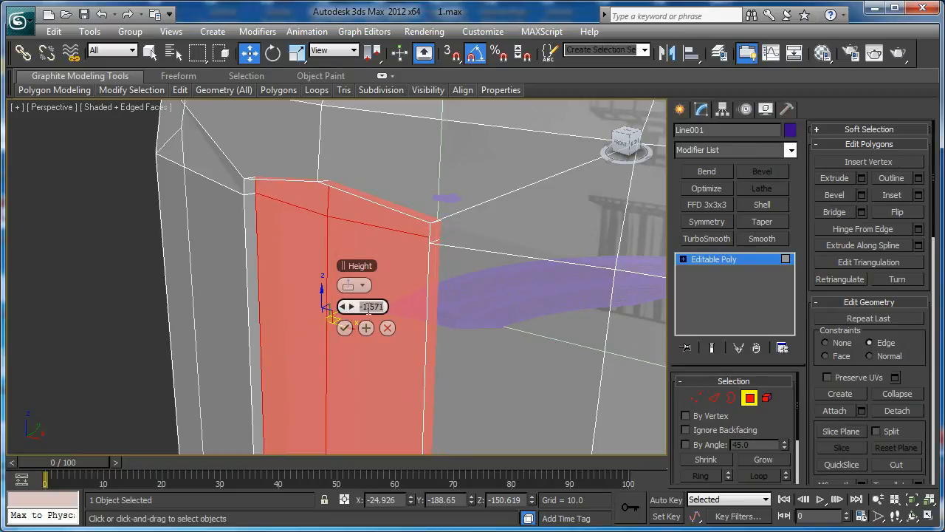
{"action": "type", "text": "1"}
{"action": "key", "text": "Return"}
{"action": "key", "text": "Return"}
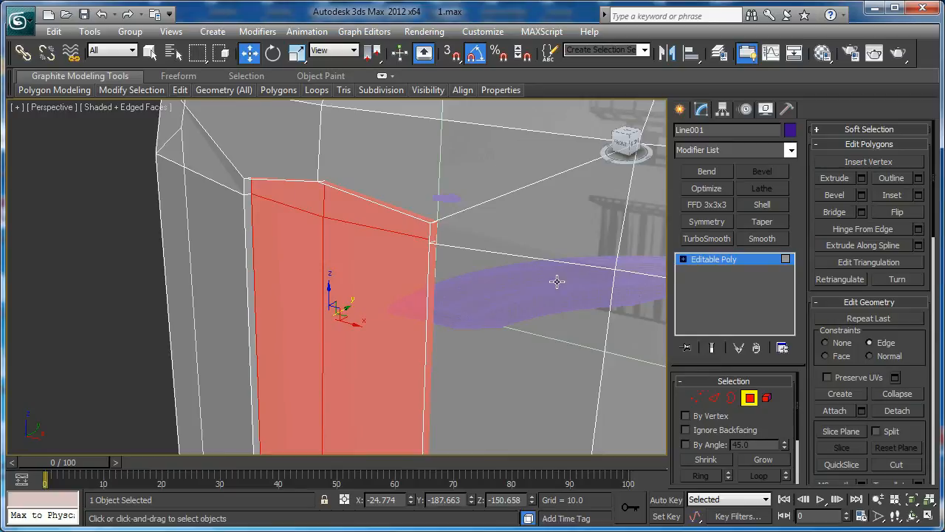
Inset the recessed panel's polygons by 1
{"action": "left_click", "coordinate": [918, 195]}
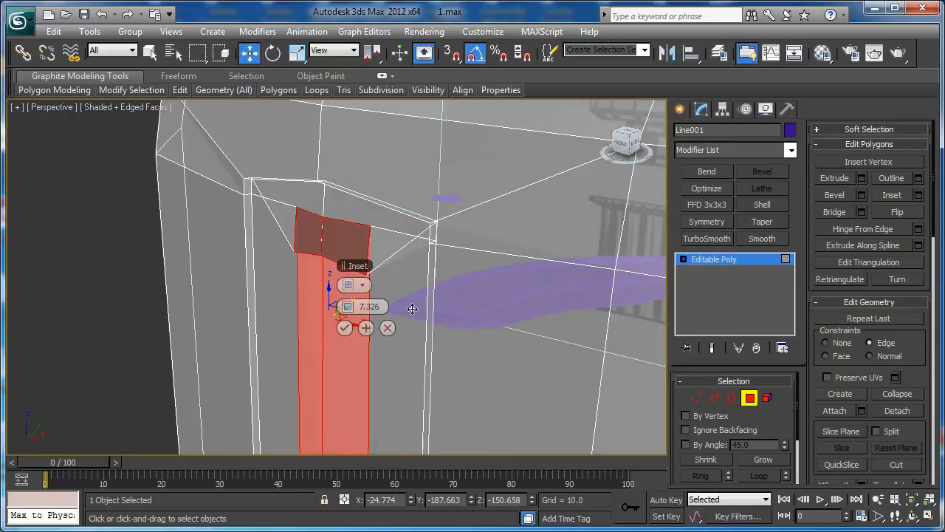
{"action": "right_click", "coordinate": [353, 307]}
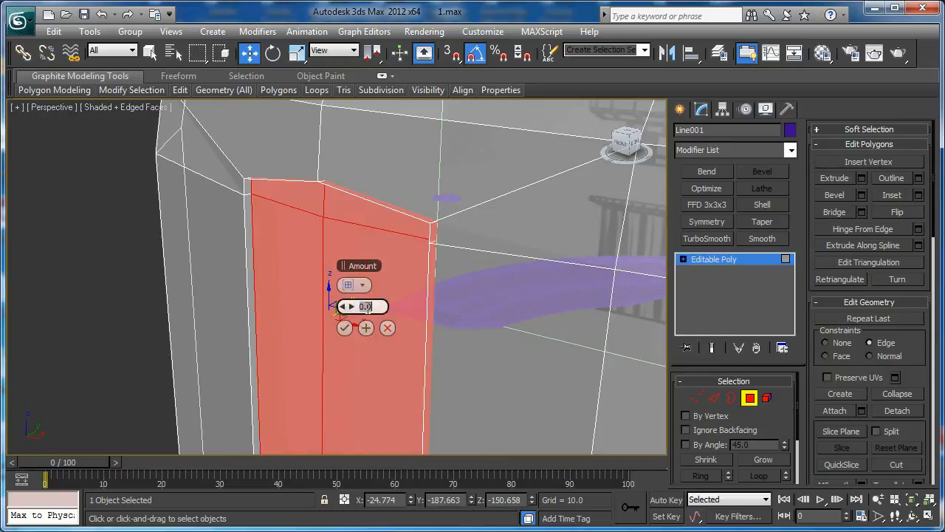
{"action": "type", "text": "1"}
{"action": "key", "text": "Return"}
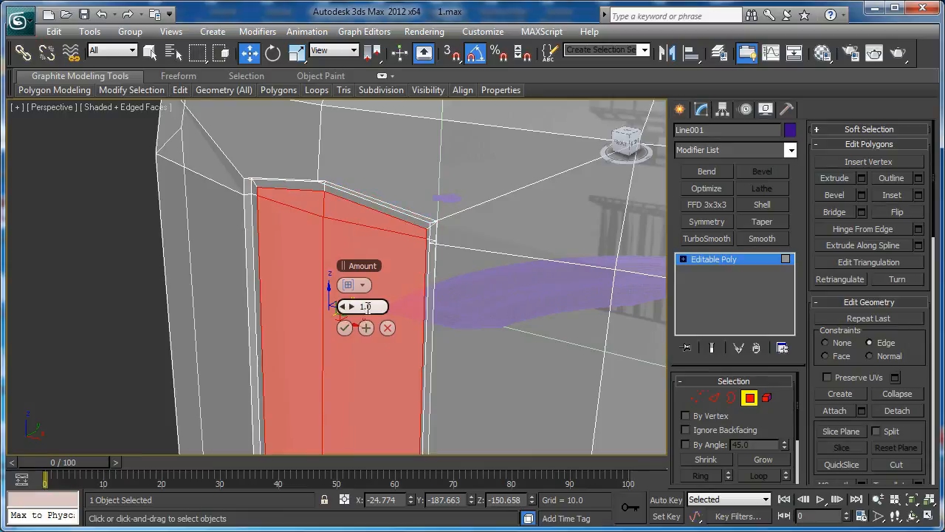
{"action": "middle_click_drag", "start_coordinate": [374, 228], "coordinate": [365, 169], "text": "alt"}
{"action": "scroll", "coordinate": [352, 198], "scroll_direction": "up", "scroll_amount": 2}
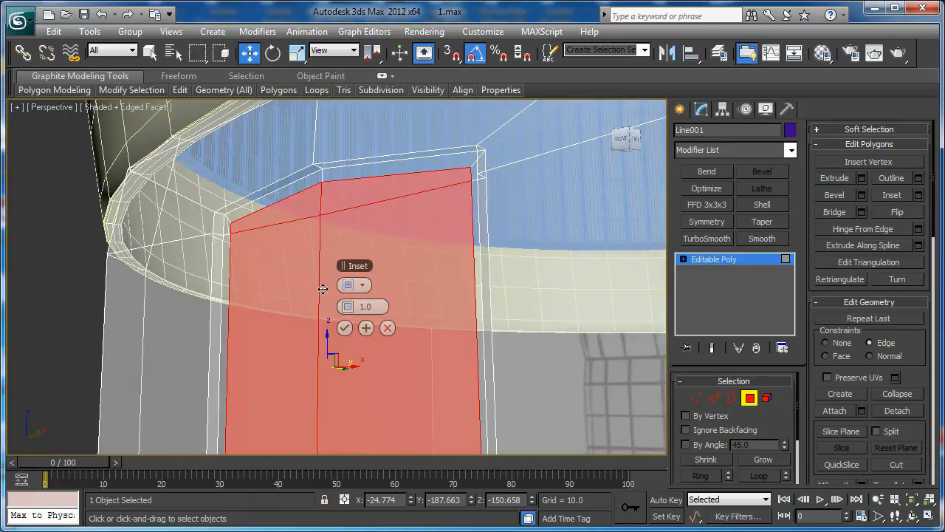
{"action": "left_click", "coordinate": [344, 327]}
Extrude the inset panel polygons inward again with a height of -1
{"action": "middle_click_drag", "start_coordinate": [340, 256], "coordinate": [564, 255], "text": "alt"}
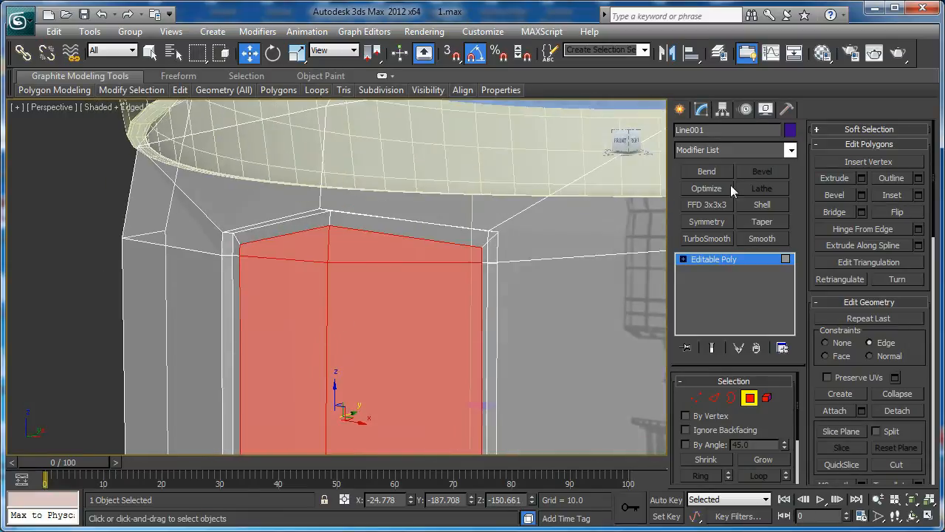
{"action": "left_click", "coordinate": [861, 178]}
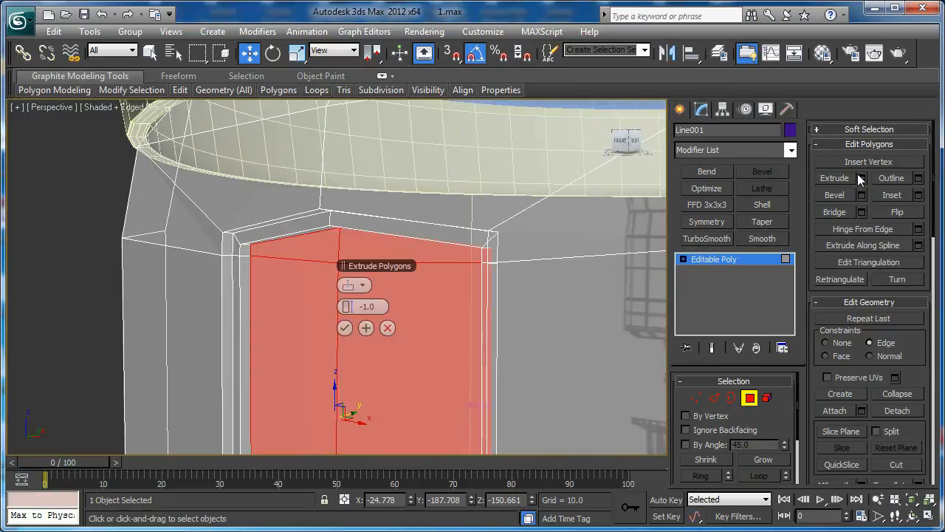
{"action": "left_click", "coordinate": [858, 175]}
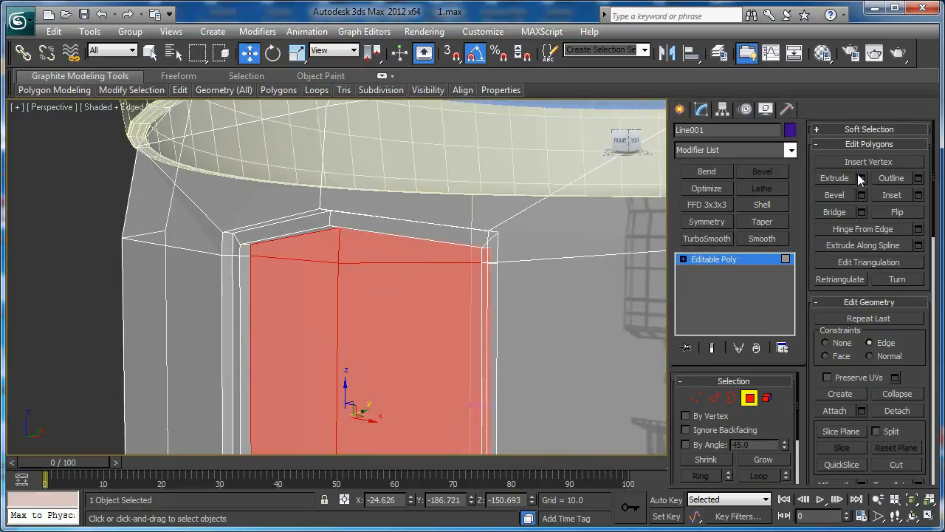
Select the edge loops running around both recess steps of the narrow panel
{"action": "key", "text": "2"}
{"action": "left_click", "coordinate": [289, 233]}
{"action": "left_click", "coordinate": [280, 222], "text": "ctrl"}
{"action": "left_click", "coordinate": [275, 219], "text": "ctrl"}
{"action": "middle_click_drag", "start_coordinate": [284, 235], "coordinate": [288, 193], "text": "alt"}
{"action": "left_click", "coordinate": [757, 477]}
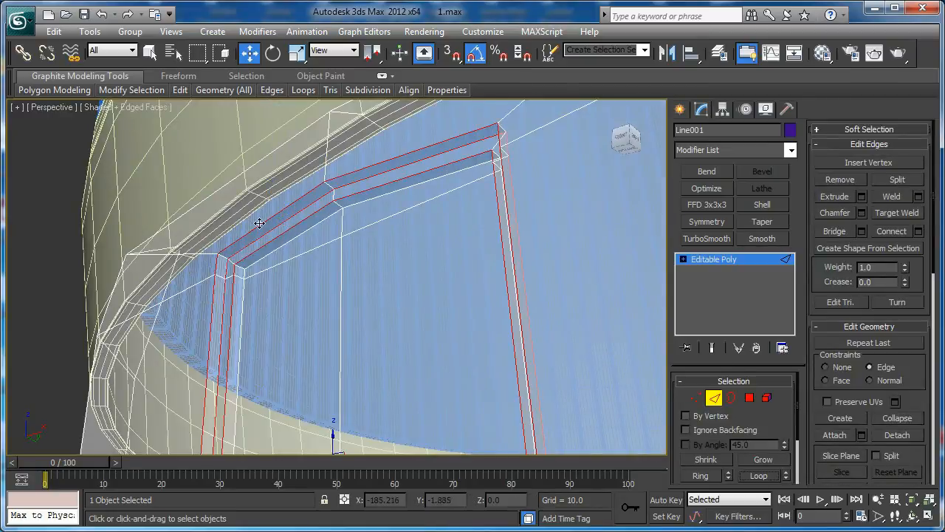
{"action": "left_click", "coordinate": [757, 475]}
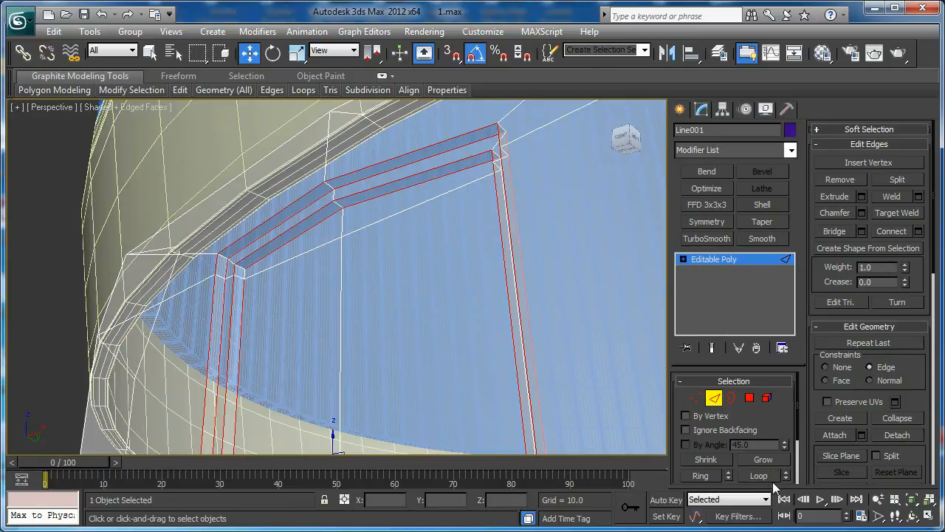
Chamfer the selected recess edge loops with 2 segments
{"action": "middle_click_drag", "start_coordinate": [288, 251], "coordinate": [370, 291], "text": "alt"}
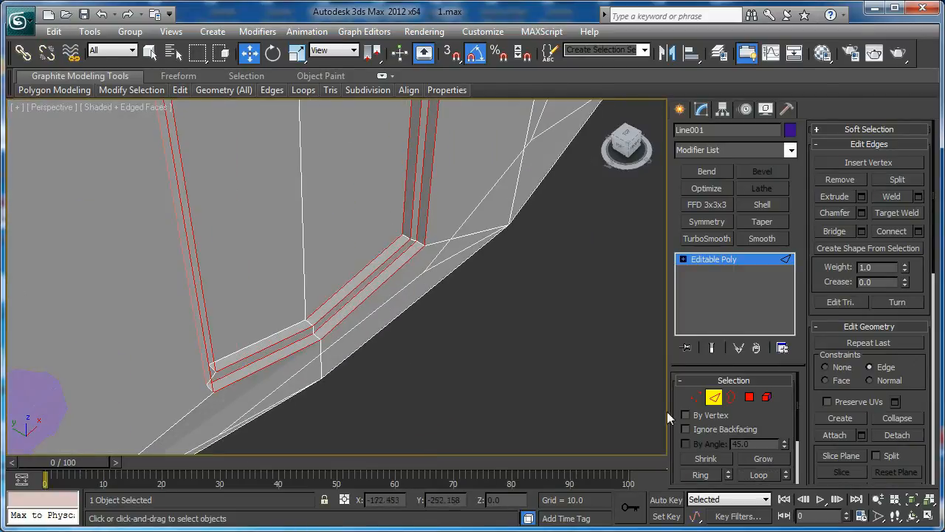
{"action": "middle_click_drag", "start_coordinate": [433, 345], "coordinate": [476, 201], "text": "alt"}
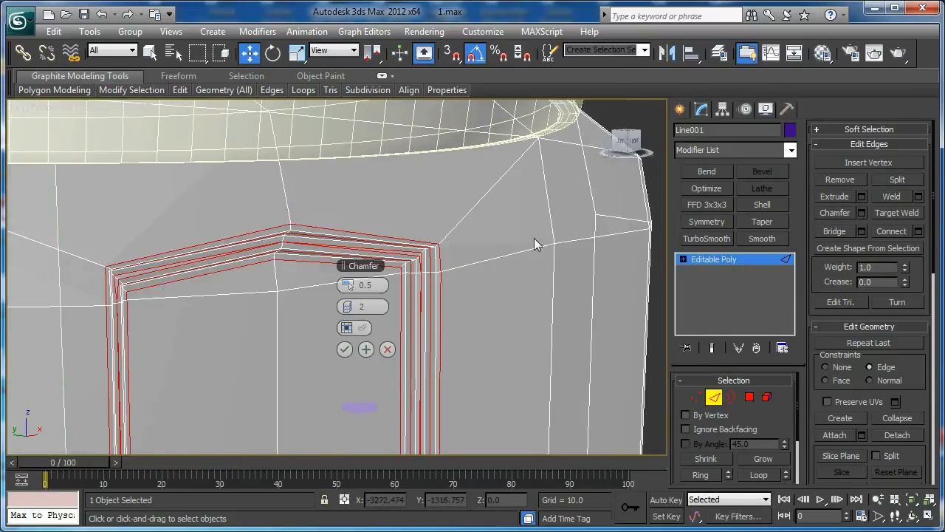
{"action": "left_click_drag", "start_coordinate": [348, 285], "coordinate": [344, 285]}
{"action": "middle_click_drag", "start_coordinate": [270, 262], "coordinate": [173, 194]}
{"action": "scroll", "coordinate": [302, 243], "scroll_direction": "up", "scroll_amount": 2}
{"action": "middle_click_drag", "start_coordinate": [302, 243], "coordinate": [336, 343]}
{"action": "left_click", "coordinate": [343, 347]}
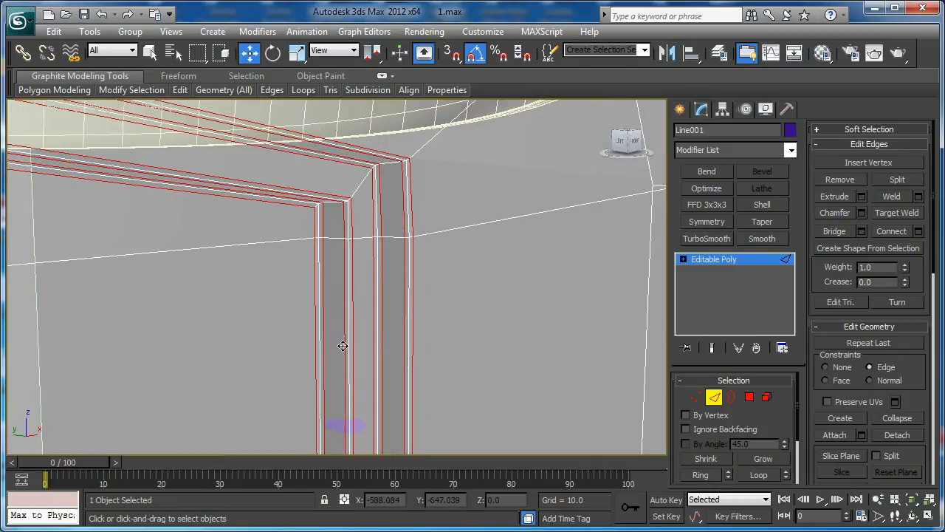
Select the four outer-wall polygons forming the neighbouring block of wall beside the recessed panel
{"action": "scroll", "coordinate": [344, 347], "scroll_direction": "down", "scroll_amount": 6}
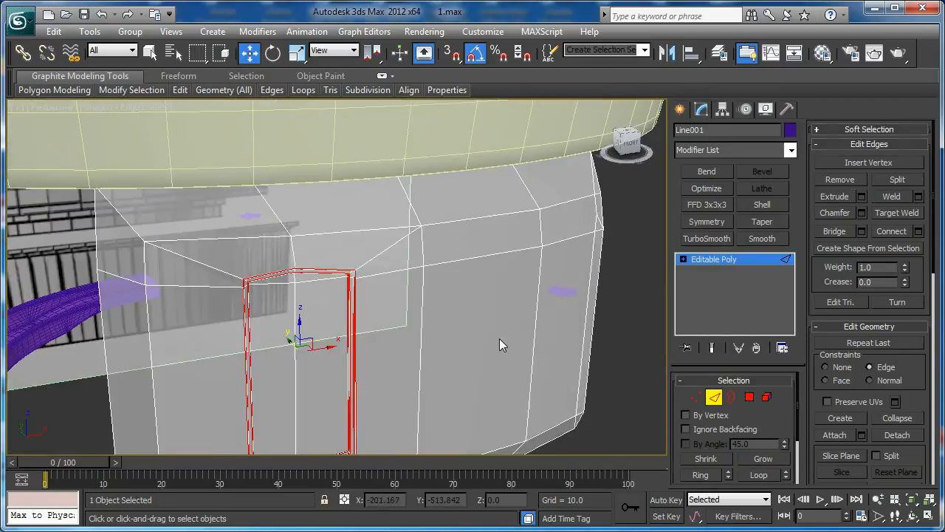
{"action": "key", "text": "4"}
{"action": "left_click", "coordinate": [503, 332]}
{"action": "left_click", "coordinate": [560, 300], "text": "ctrl"}
{"action": "left_click", "coordinate": [555, 218], "text": "ctrl"}
{"action": "left_click", "coordinate": [505, 225], "text": "ctrl"}
{"action": "key", "text": "f"}
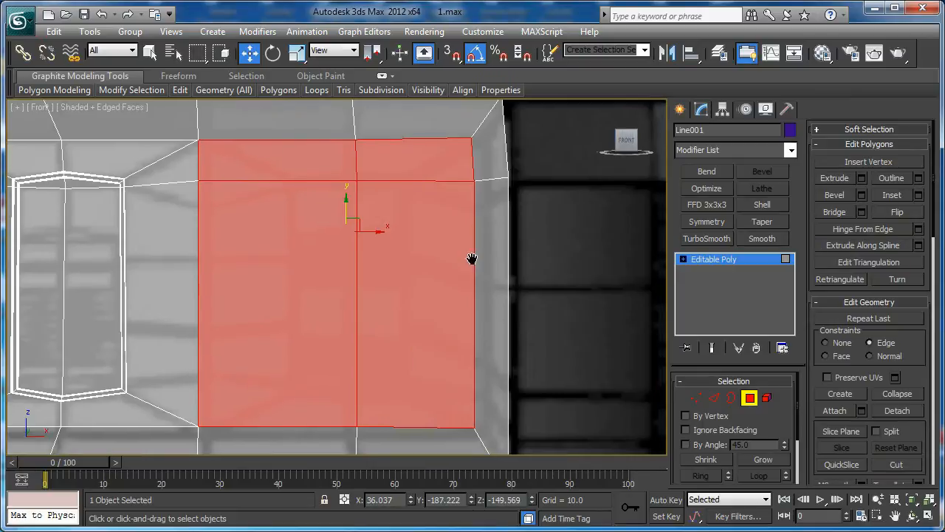
Examine the chamfered corners of the recessed panel and the second panel beside it from several angles
{"action": "middle_click_drag", "start_coordinate": [144, 281], "coordinate": [283, 272]}
{"action": "key", "text": "p"}
{"action": "key", "text": "z"}
{"action": "middle_click_drag", "start_coordinate": [352, 255], "coordinate": [413, 268], "text": "alt"}
{"action": "middle_click_drag", "start_coordinate": [321, 238], "coordinate": [333, 289]}
{"action": "scroll", "coordinate": [388, 275], "scroll_direction": "up", "scroll_amount": 2}
{"action": "middle_click_drag", "start_coordinate": [258, 300], "coordinate": [283, 291]}
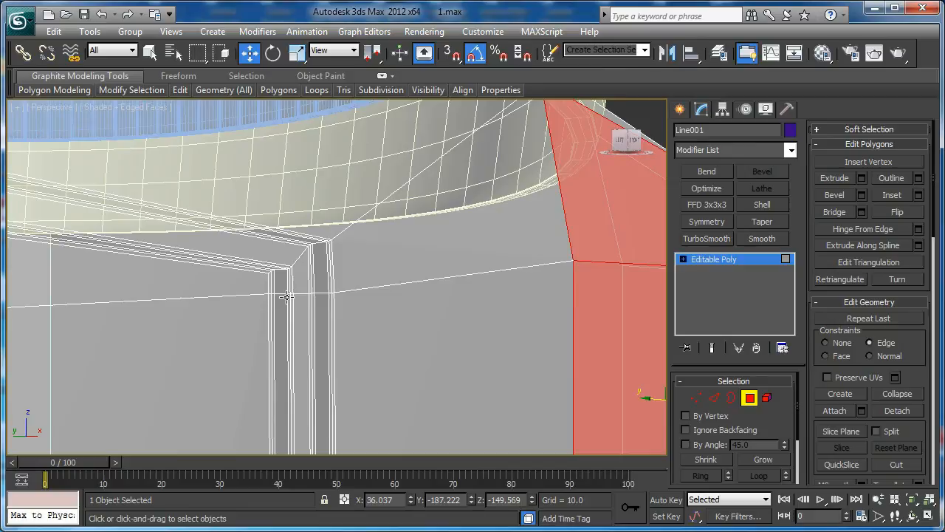
{"action": "middle_click_drag", "start_coordinate": [282, 297], "coordinate": [266, 302]}
{"action": "scroll", "coordinate": [266, 302], "scroll_direction": "down", "scroll_amount": 5}
{"action": "middle_click_drag", "start_coordinate": [492, 330], "coordinate": [373, 297], "text": "alt"}
{"action": "scroll", "coordinate": [447, 342], "scroll_direction": "up", "scroll_amount": 3}
{"action": "scroll", "coordinate": [374, 297], "scroll_direction": "down", "scroll_amount": 3}
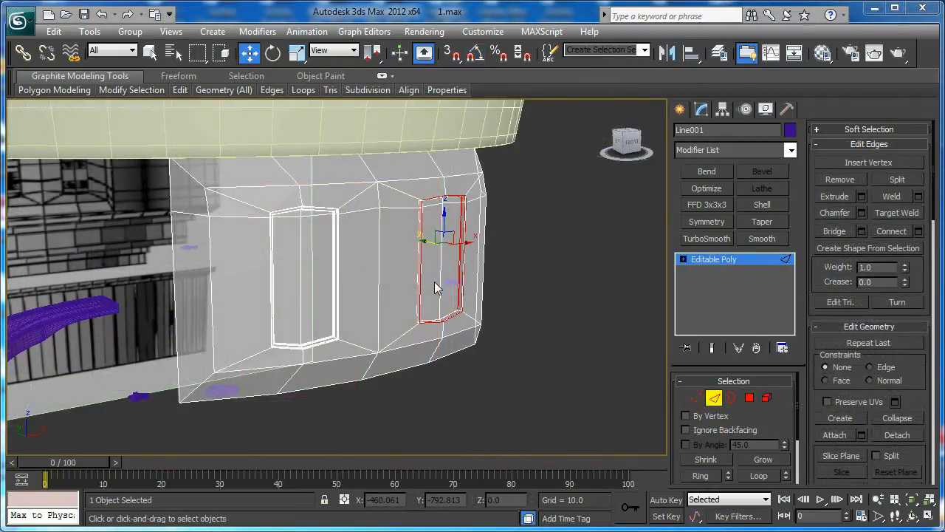
{"action": "middle_click_drag", "start_coordinate": [435, 282], "coordinate": [438, 299]}
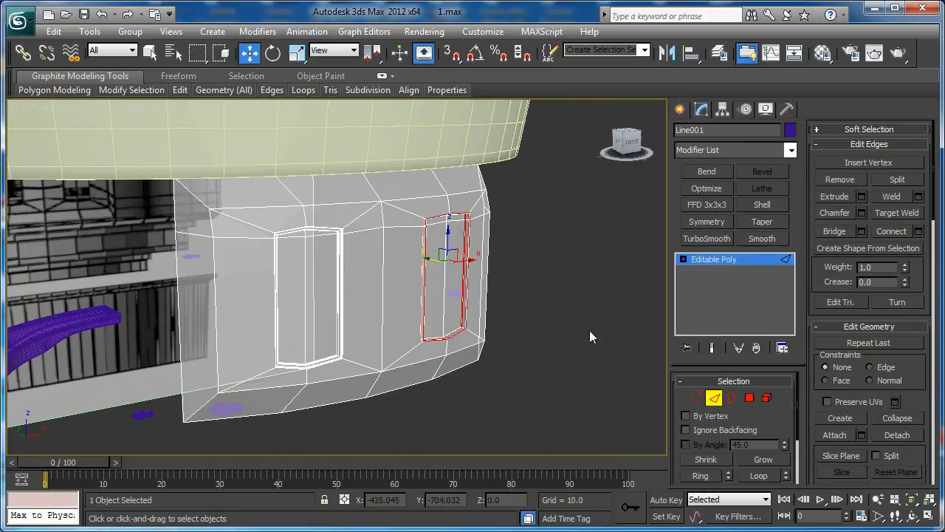
Unhide all hidden polygons of the mount
{"action": "key", "text": "4"}
{"action": "scroll", "coordinate": [912, 365], "scroll_direction": "down", "scroll_amount": 5}
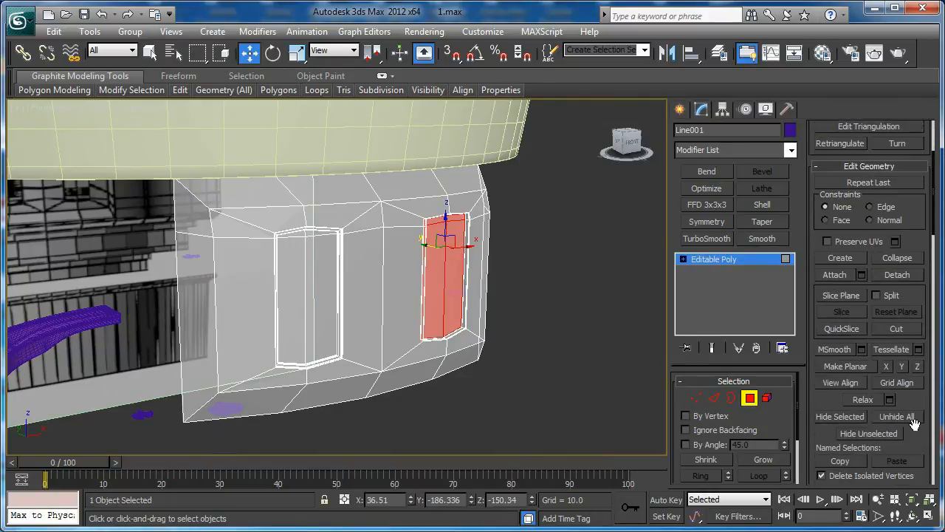
{"action": "left_click", "coordinate": [897, 416]}
Select the ring of vertical edges around the mount's outer wall and connect it with 3 segments
{"action": "key", "text": "f"}
{"action": "key", "text": "z"}
{"action": "scroll", "coordinate": [336, 279], "scroll_direction": "down", "scroll_amount": 3}
{"action": "key", "text": "2"}
{"action": "left_click", "coordinate": [339, 276]}
{"action": "key", "text": "alt+r"}
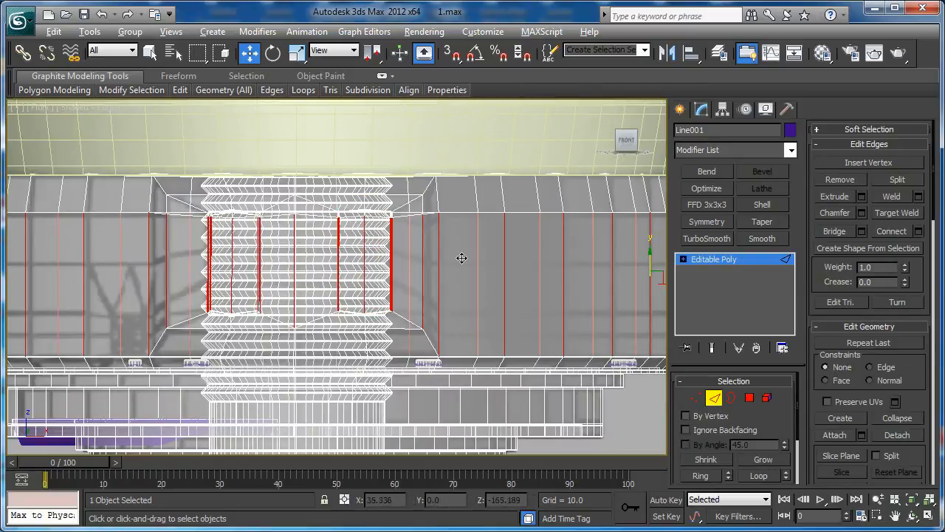
{"action": "left_click", "coordinate": [917, 231]}
{"action": "left_click", "coordinate": [351, 285]}
{"action": "left_click", "coordinate": [351, 285]}
{"action": "scroll", "coordinate": [100, 288], "scroll_direction": "up", "scroll_amount": 2}
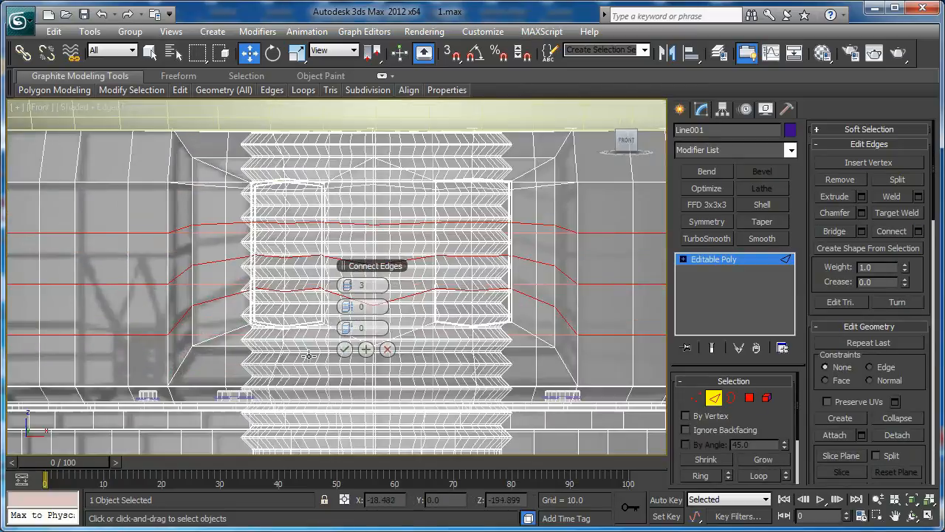
{"action": "left_click", "coordinate": [345, 349]}
Move the three connected edge loops down the wall, and lower the middle loop by about 7 more units
{"action": "left_click_drag", "start_coordinate": [364, 283], "coordinate": [364, 305]}
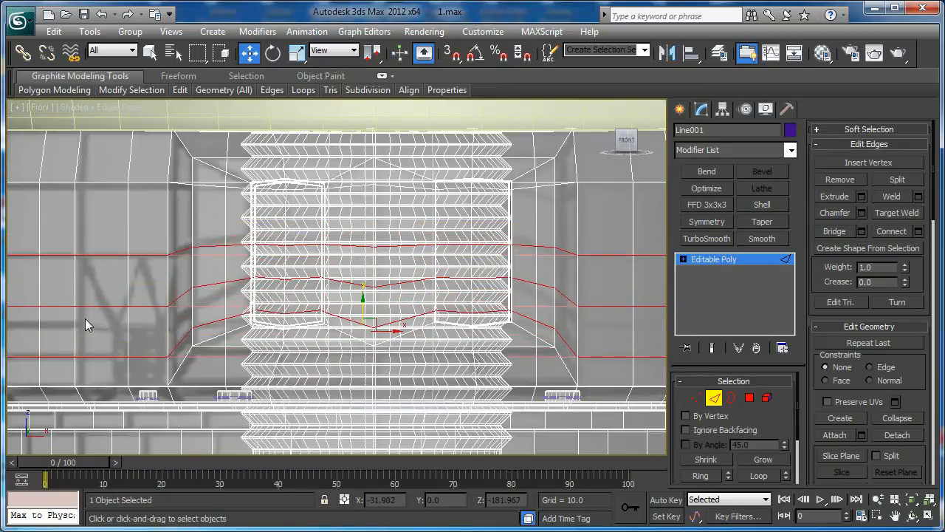
{"action": "left_click", "coordinate": [62, 305]}
{"action": "double_click", "coordinate": [63, 305]}
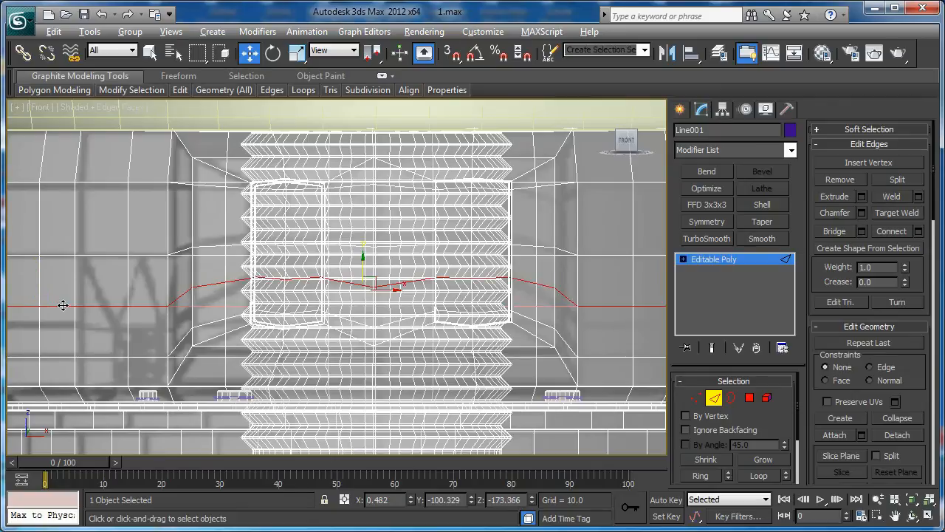
{"action": "left_click_drag", "start_coordinate": [364, 266], "coordinate": [360, 288]}
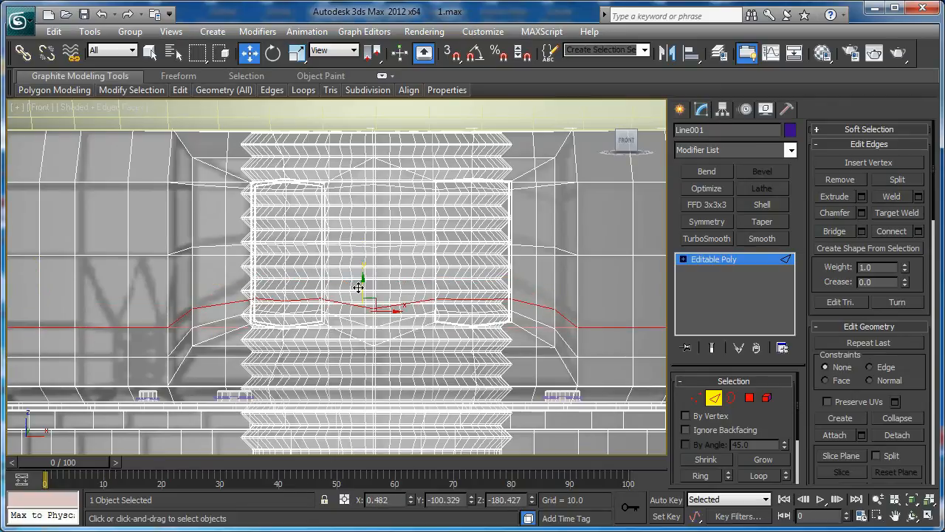
Turn off the see-through display of the mount
{"action": "middle_click_drag", "start_coordinate": [294, 308], "coordinate": [351, 310]}
{"action": "key", "text": "p"}
{"action": "key", "text": "z"}
{"action": "key", "text": "alt+x"}
{"action": "scroll", "coordinate": [351, 309], "scroll_direction": "up", "scroll_amount": 5}
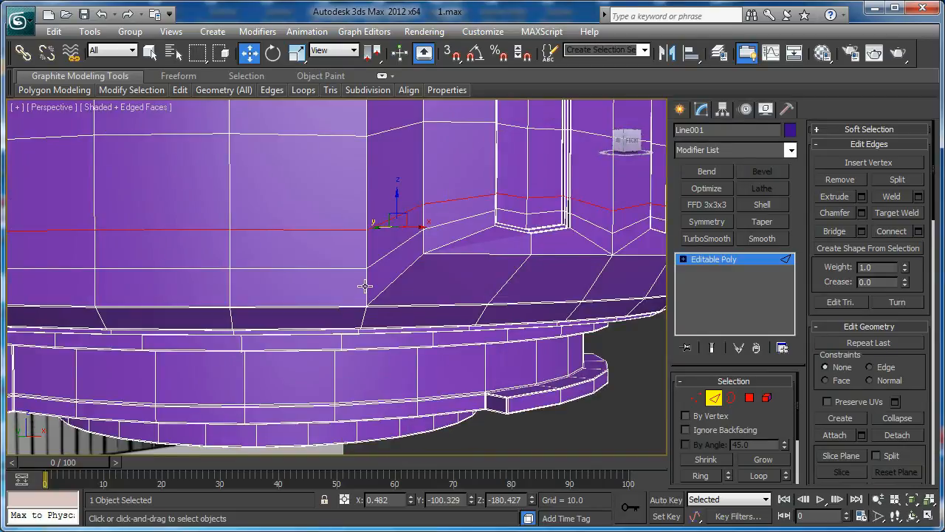
Connect the short vertical edges in the outer wall's lowest row with 1 segment and a slide of -75
{"action": "key", "text": "l"}
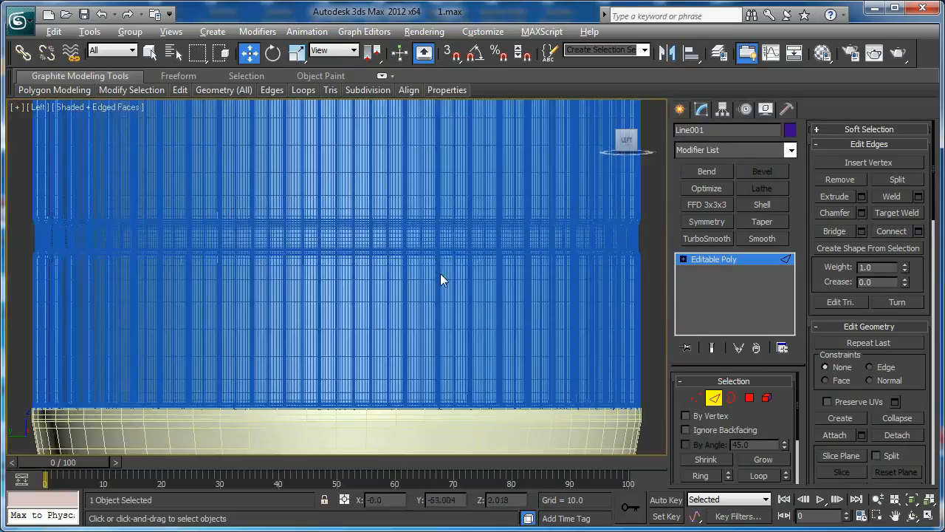
{"action": "key", "text": "z"}
{"action": "scroll", "coordinate": [331, 295], "scroll_direction": "up", "scroll_amount": 4}
{"action": "left_click_drag", "start_coordinate": [443, 206], "coordinate": [371, 319], "text": "alt"}
{"action": "key", "text": "f"}
{"action": "key", "text": "z"}
{"action": "scroll", "coordinate": [466, 422], "scroll_direction": "up", "scroll_amount": 4}
{"action": "middle_click_drag", "start_coordinate": [333, 249], "coordinate": [476, 284]}
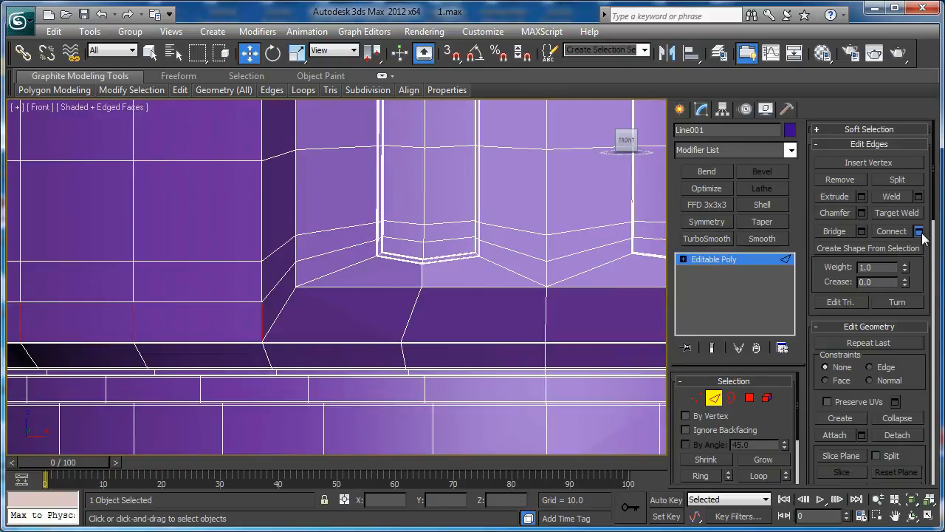
{"action": "left_click", "coordinate": [918, 231]}
{"action": "scroll", "coordinate": [239, 317], "scroll_direction": "up", "scroll_amount": 2}
{"action": "left_click_drag", "start_coordinate": [344, 328], "coordinate": [196, 326]}
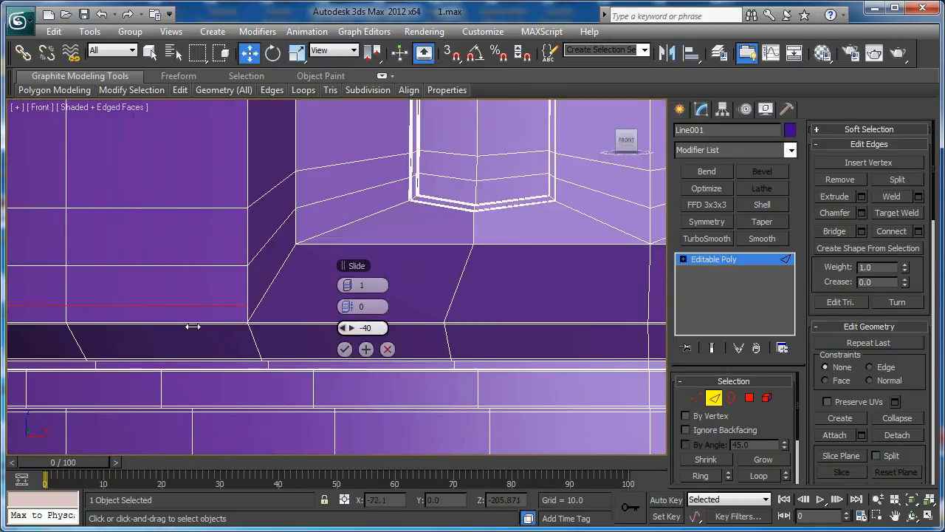
{"action": "left_click", "coordinate": [345, 348]}
Cut an edge along the bottom of the sloped face, joining the two ends of the new wall loop
{"action": "middle_click_drag", "start_coordinate": [261, 320], "coordinate": [302, 320]}
{"action": "key", "text": "1"}
{"action": "scroll", "coordinate": [280, 323], "scroll_direction": "up", "scroll_amount": 2}
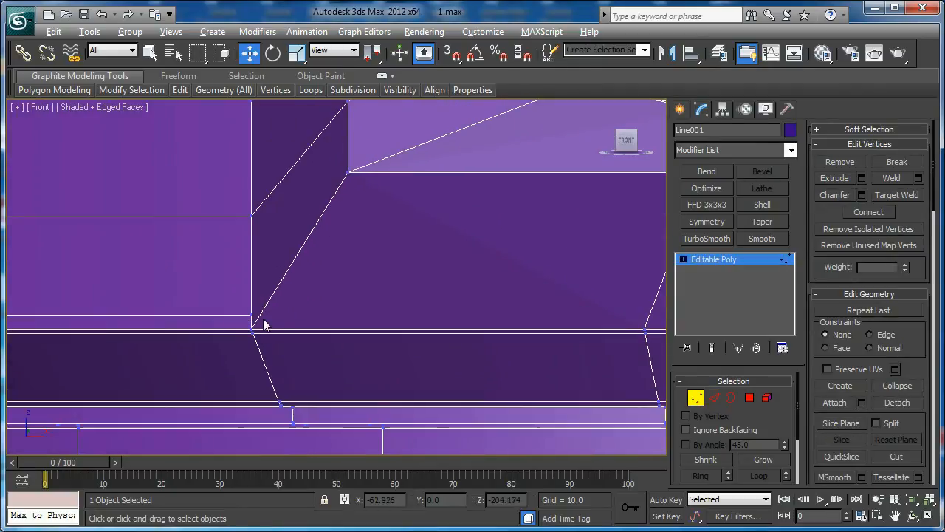
{"action": "key", "text": "alt+c"}
{"action": "left_click", "coordinate": [252, 314]}
{"action": "scroll", "coordinate": [667, 275], "scroll_direction": "down", "scroll_amount": 3}
{"action": "key", "text": "i"}
{"action": "key", "text": "i"}
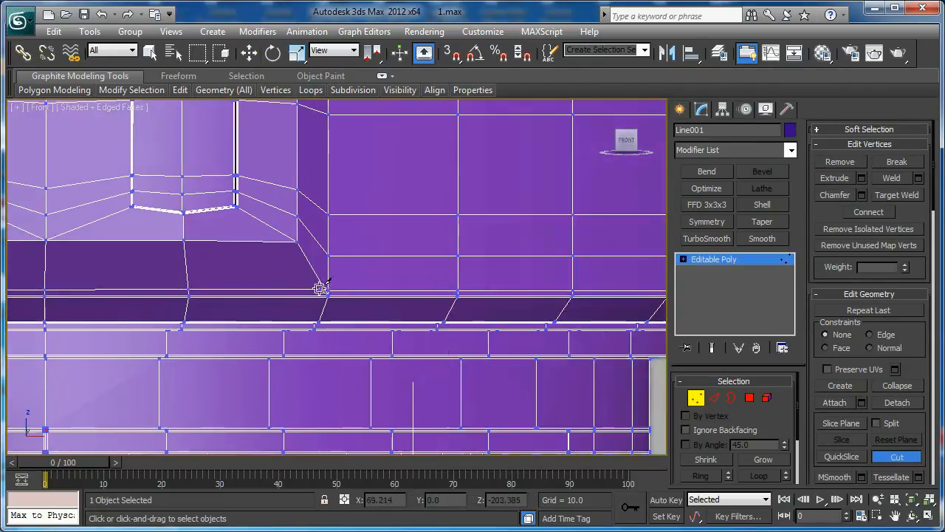
{"action": "scroll", "coordinate": [319, 287], "scroll_direction": "up", "scroll_amount": 2}
{"action": "left_click", "coordinate": [312, 312]}
{"action": "right_click", "coordinate": [343, 326]}
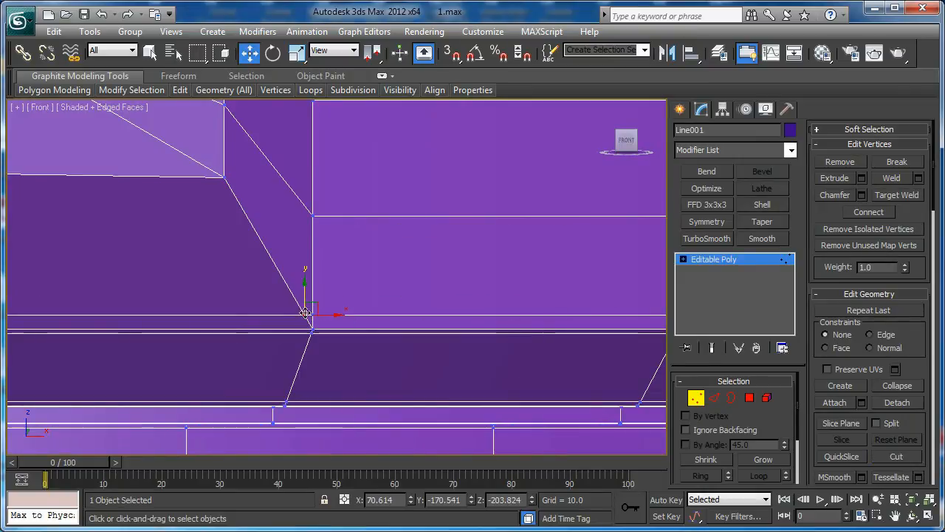
Target-weld the stray cut vertex at each end of the sloped face to the adjacent wall-loop vertex
{"action": "key", "text": "p"}
{"action": "scroll", "coordinate": [354, 310], "scroll_direction": "up", "scroll_amount": 3}
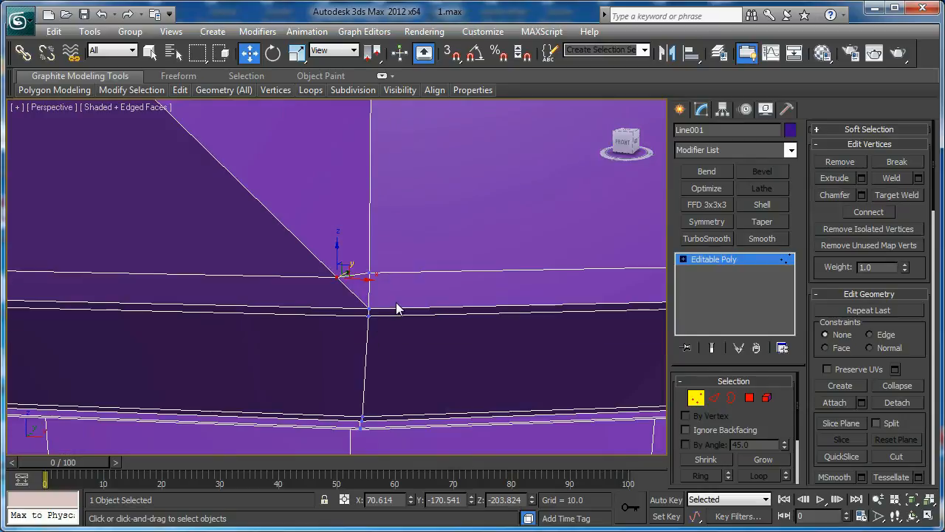
{"action": "middle_click_drag", "start_coordinate": [396, 304], "coordinate": [380, 303], "text": "alt"}
{"action": "left_click", "coordinate": [897, 196]}
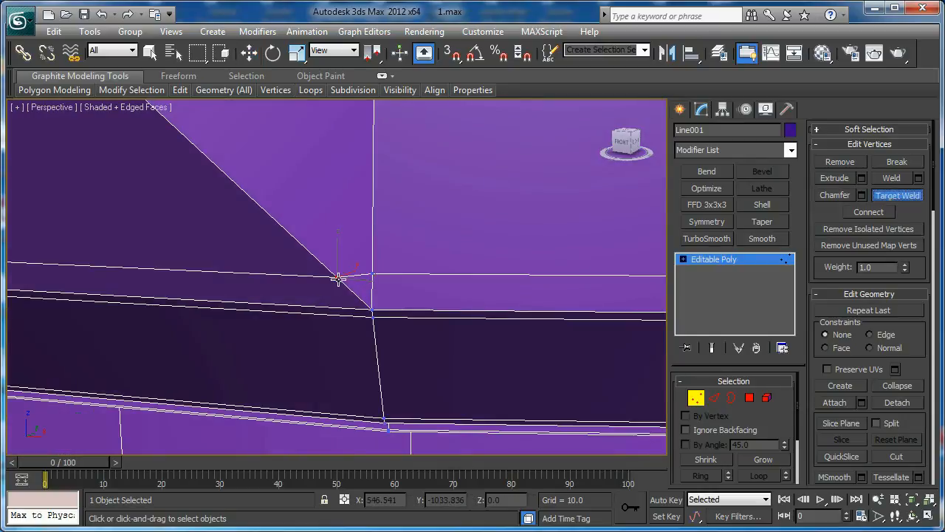
{"action": "left_click", "coordinate": [372, 273]}
{"action": "scroll", "coordinate": [233, 258], "scroll_direction": "down", "scroll_amount": 5}
{"action": "middle_click_drag", "start_coordinate": [228, 259], "coordinate": [427, 299], "text": "alt"}
{"action": "scroll", "coordinate": [428, 299], "scroll_direction": "up", "scroll_amount": 4}
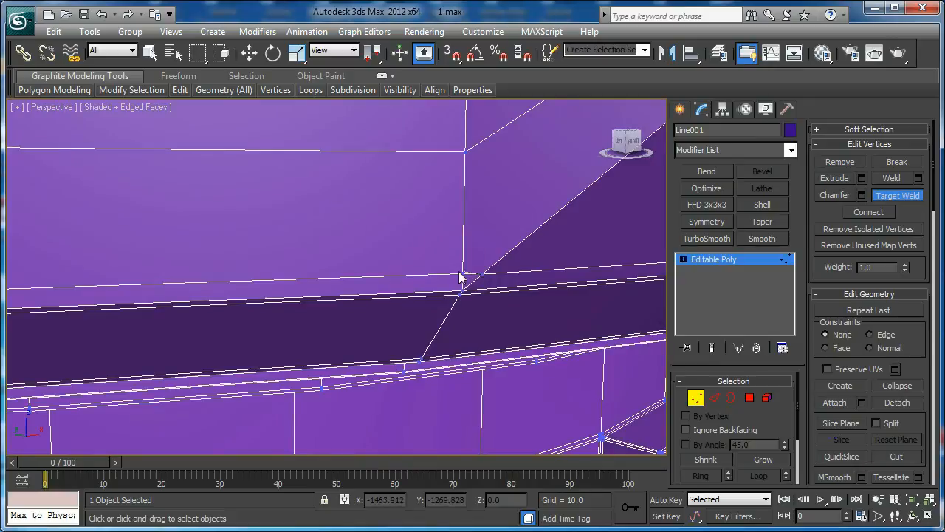
{"action": "left_click", "coordinate": [461, 275]}
{"action": "right_click", "coordinate": [534, 252]}
Adjust the position of the cut vertices along the bottom of the sloped face
{"action": "middle_click_drag", "start_coordinate": [535, 252], "coordinate": [380, 281]}
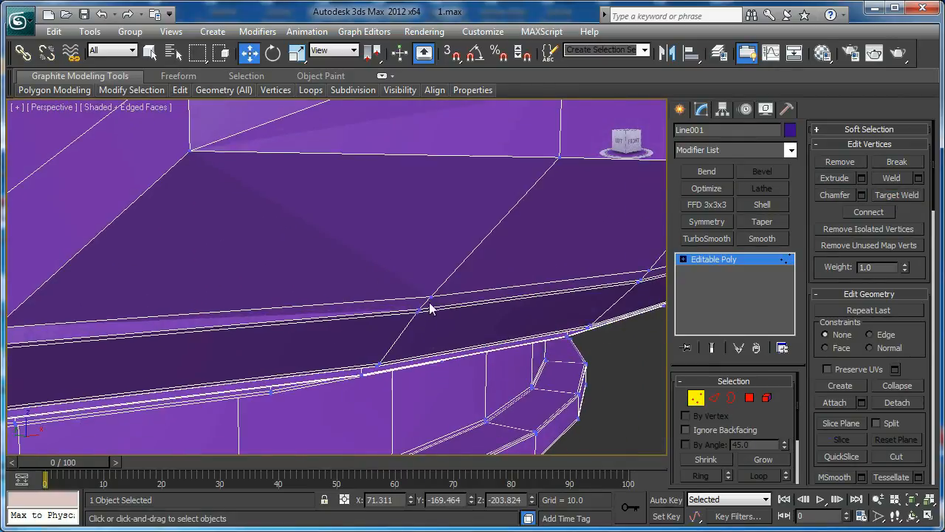
{"action": "scroll", "coordinate": [430, 295], "scroll_direction": "down", "scroll_amount": 2}
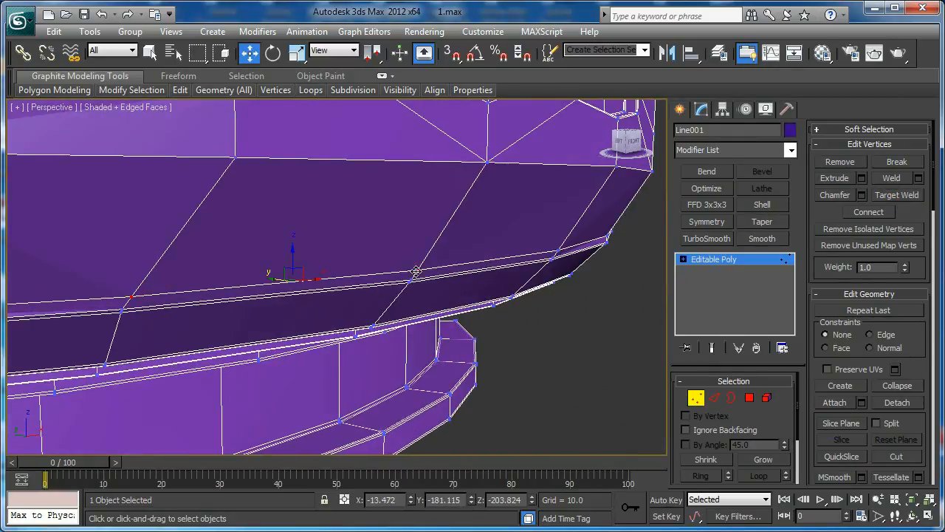
{"action": "middle_click_drag", "start_coordinate": [556, 251], "coordinate": [425, 270], "text": "alt"}
{"action": "left_click_drag", "start_coordinate": [428, 265], "coordinate": [434, 263]}
{"action": "middle_click_drag", "start_coordinate": [435, 263], "coordinate": [468, 249], "text": "alt"}
{"action": "middle_click_drag", "start_coordinate": [274, 269], "coordinate": [411, 273], "text": "alt"}
{"action": "middle_click_drag", "start_coordinate": [229, 296], "coordinate": [289, 303], "text": "alt"}
Connect the short vertical edges of the narrow bottom strip with 1 segment and a slide of -32
{"action": "key", "text": "2"}
{"action": "left_click", "coordinate": [359, 279]}
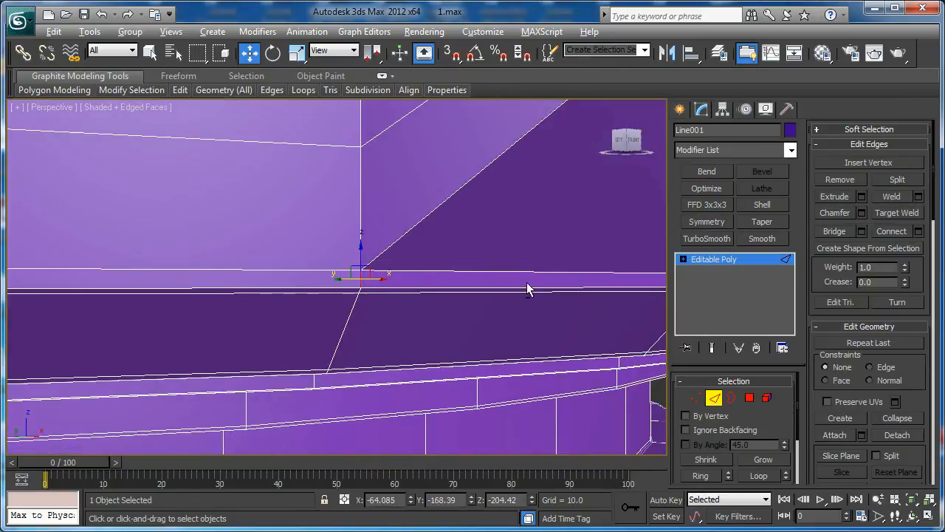
{"action": "left_click", "coordinate": [917, 233]}
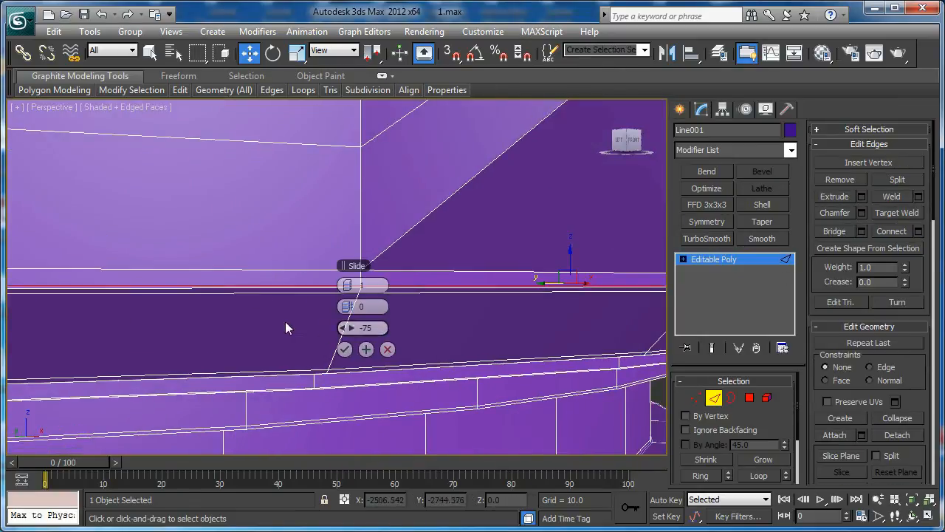
{"action": "scroll", "coordinate": [305, 323], "scroll_direction": "up", "scroll_amount": 1}
{"action": "scroll", "coordinate": [336, 320], "scroll_direction": "down", "scroll_amount": 1}
{"action": "left_click_drag", "start_coordinate": [347, 328], "coordinate": [475, 340]}
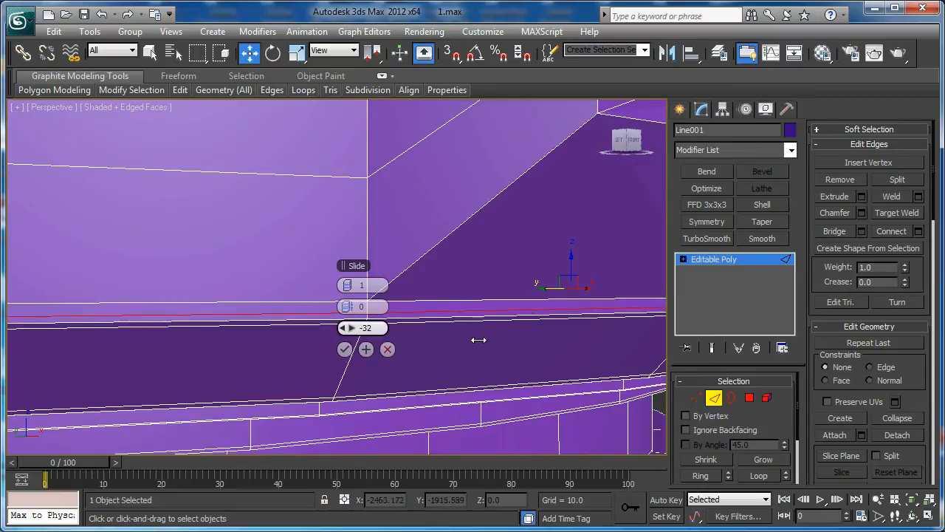
{"action": "left_click", "coordinate": [344, 350]}
{"action": "scroll", "coordinate": [386, 308], "scroll_direction": "down", "scroll_amount": 3}
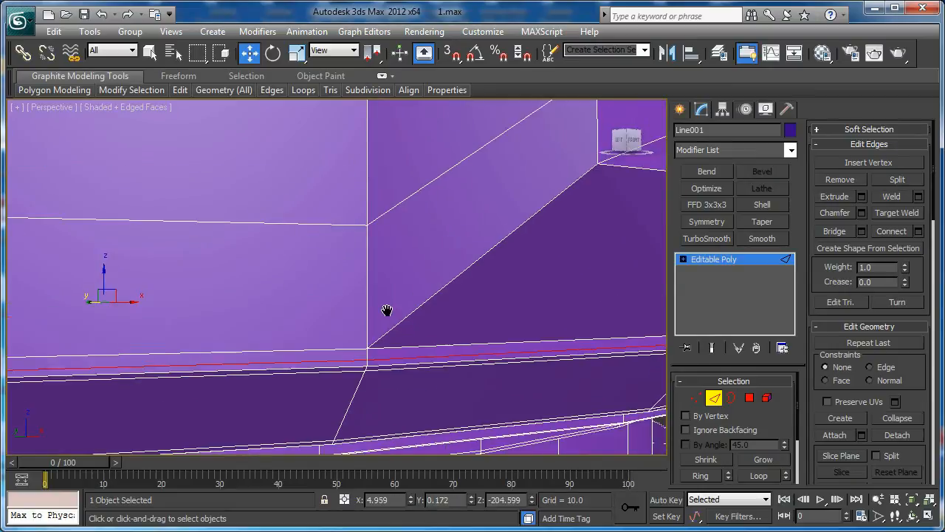
Connect the three horizontal edges of the lower wall section beside the angled corner with 2 segments and a pinch of 37
{"action": "middle_click_drag", "start_coordinate": [345, 289], "coordinate": [296, 283], "text": "alt"}
{"action": "scroll", "coordinate": [199, 295], "scroll_direction": "up", "scroll_amount": 3}
{"action": "middle_click_drag", "start_coordinate": [200, 296], "coordinate": [333, 284]}
{"action": "left_click", "coordinate": [421, 280]}
{"action": "left_click", "coordinate": [439, 224], "text": "ctrl"}
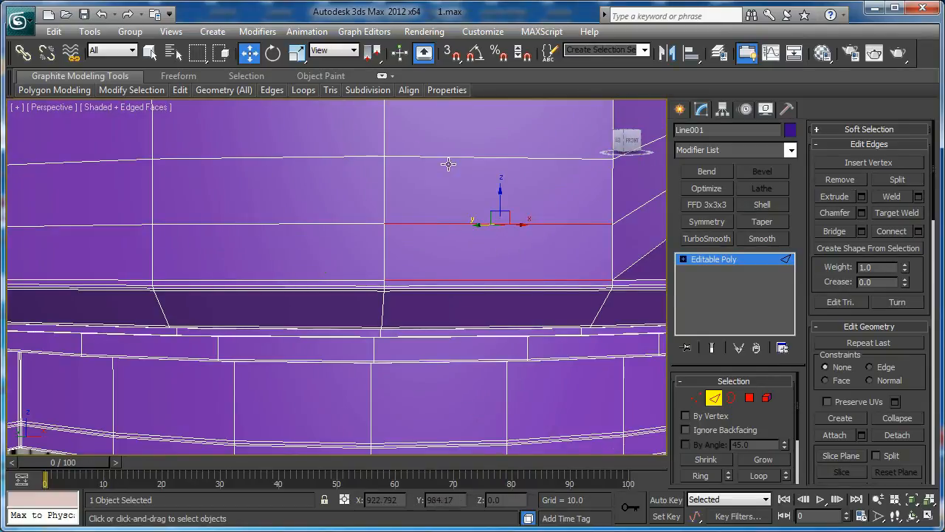
{"action": "middle_click_drag", "start_coordinate": [451, 157], "coordinate": [356, 204]}
{"action": "scroll", "coordinate": [356, 205], "scroll_direction": "up", "scroll_amount": 1}
{"action": "scroll", "coordinate": [633, 207], "scroll_direction": "down", "scroll_amount": 1}
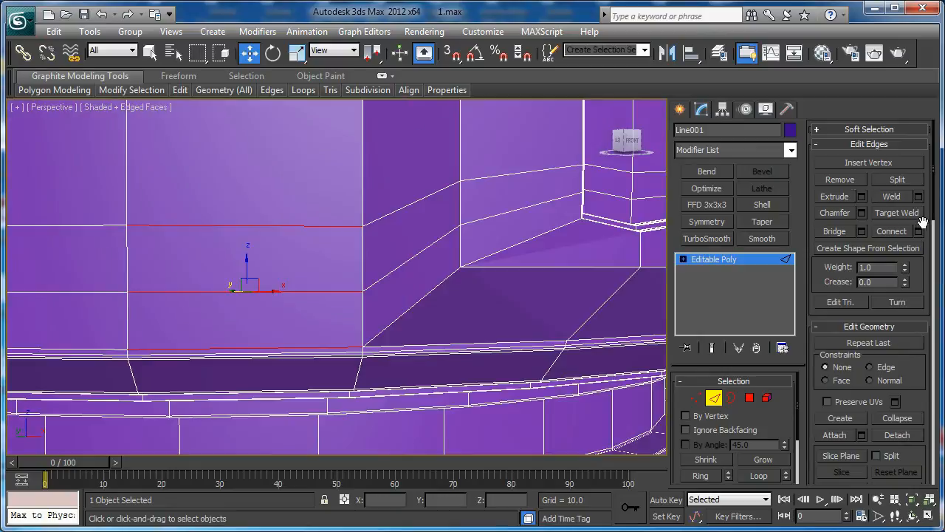
{"action": "left_click", "coordinate": [919, 232]}
{"action": "right_click", "coordinate": [352, 329]}
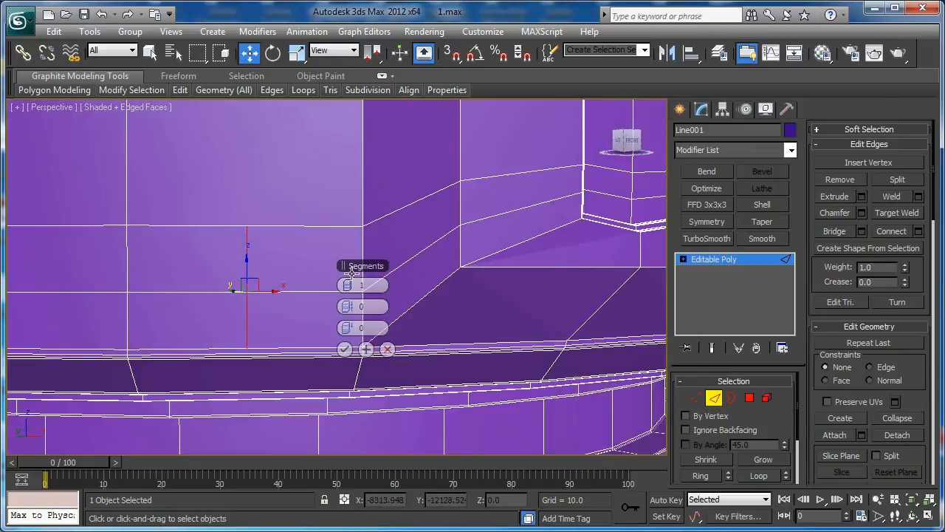
{"action": "left_click", "coordinate": [352, 285]}
{"action": "left_click_drag", "start_coordinate": [353, 308], "coordinate": [480, 304]}
{"action": "middle_click_drag", "start_coordinate": [159, 270], "coordinate": [229, 283], "text": "alt"}
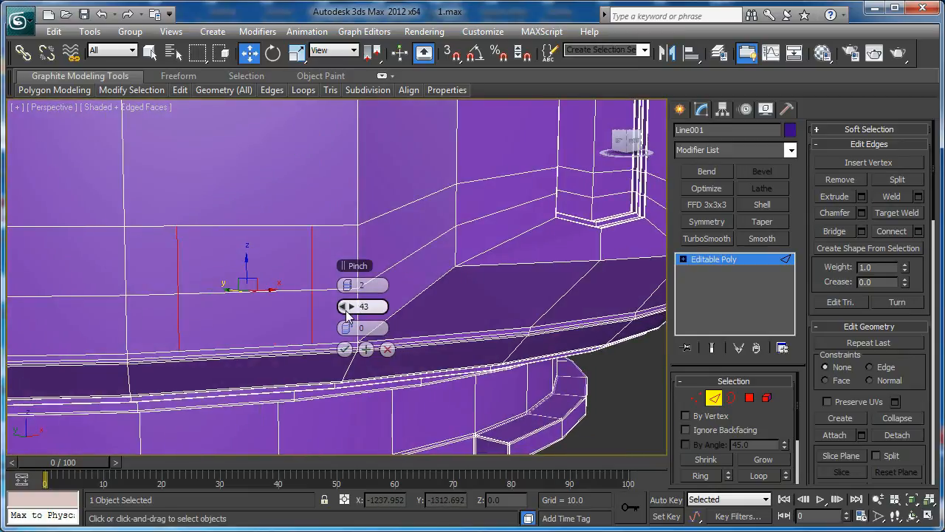
{"action": "left_click_drag", "start_coordinate": [346, 306], "coordinate": [332, 311]}
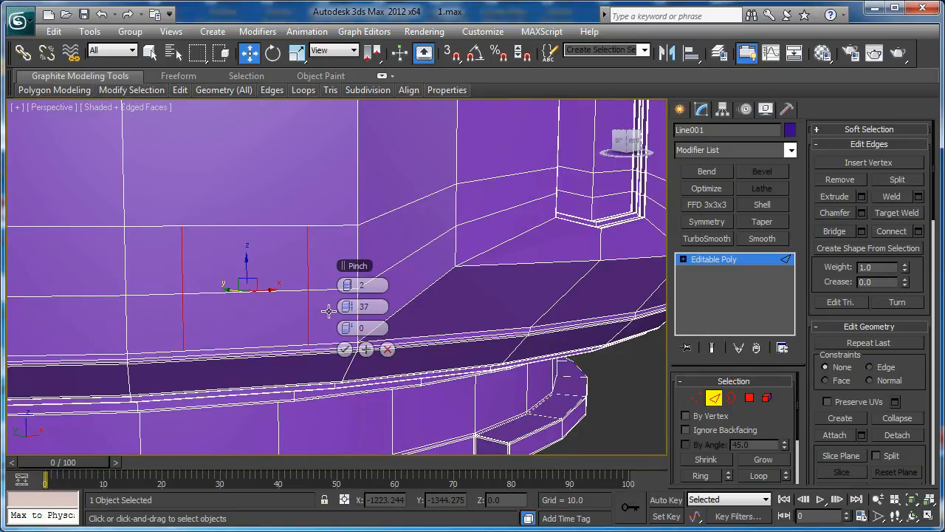
{"action": "left_click", "coordinate": [345, 349]}
Extrude the two stacked polygons between the new vertical edges inward with a height of -8.687 to form a recess
{"action": "key", "text": "4"}
{"action": "left_click", "coordinate": [261, 320]}
{"action": "left_click", "coordinate": [260, 277], "text": "ctrl"}
{"action": "middle_click_drag", "start_coordinate": [260, 277], "coordinate": [332, 323], "text": "alt"}
{"action": "middle_click_drag", "start_coordinate": [289, 395], "coordinate": [340, 315]}
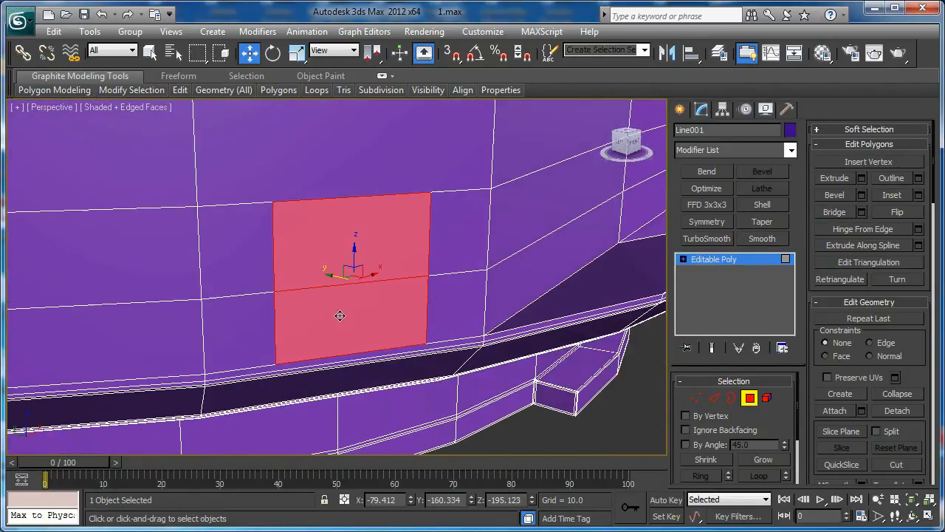
{"action": "left_click", "coordinate": [862, 180]}
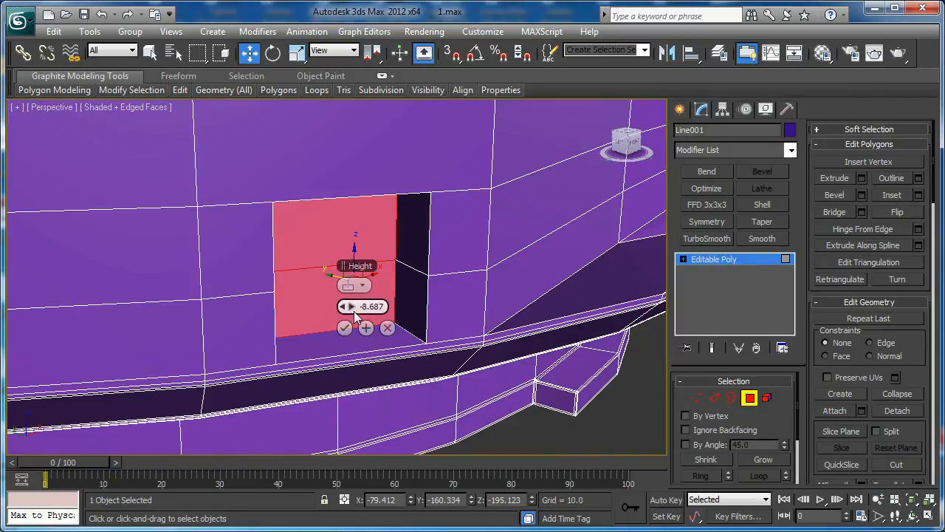
{"action": "left_click", "coordinate": [344, 328]}
Connect the horizontal edges between the recess and the angled corner with 1 segment and a slide of -90, close to the recess
{"action": "middle_click_drag", "start_coordinate": [344, 328], "coordinate": [433, 276], "text": "alt"}
{"action": "key", "text": "2"}
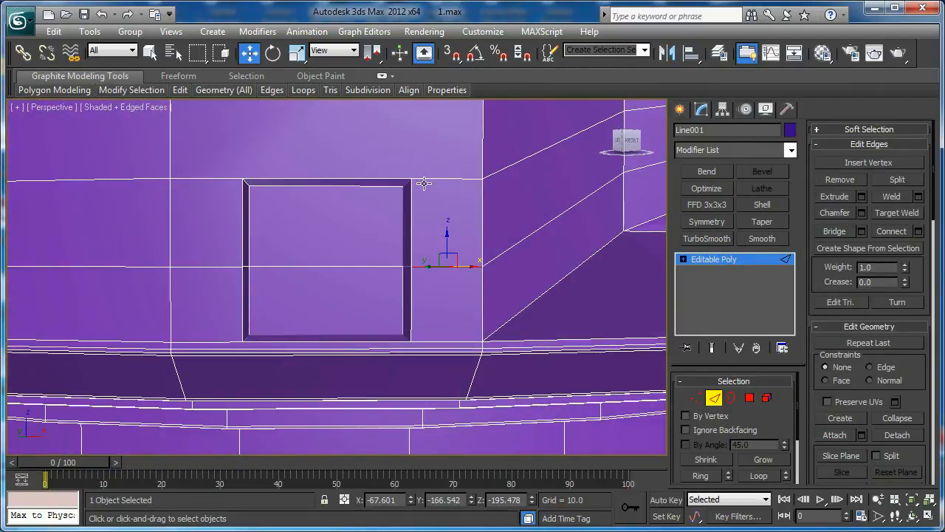
{"action": "key", "text": "alt+r"}
{"action": "middle_click_drag", "start_coordinate": [405, 206], "coordinate": [394, 243], "text": "alt"}
{"action": "scroll", "coordinate": [394, 243], "scroll_direction": "up", "scroll_amount": 4}
{"action": "left_click", "coordinate": [919, 233]}
{"action": "scroll", "coordinate": [285, 277], "scroll_direction": "down", "scroll_amount": 3}
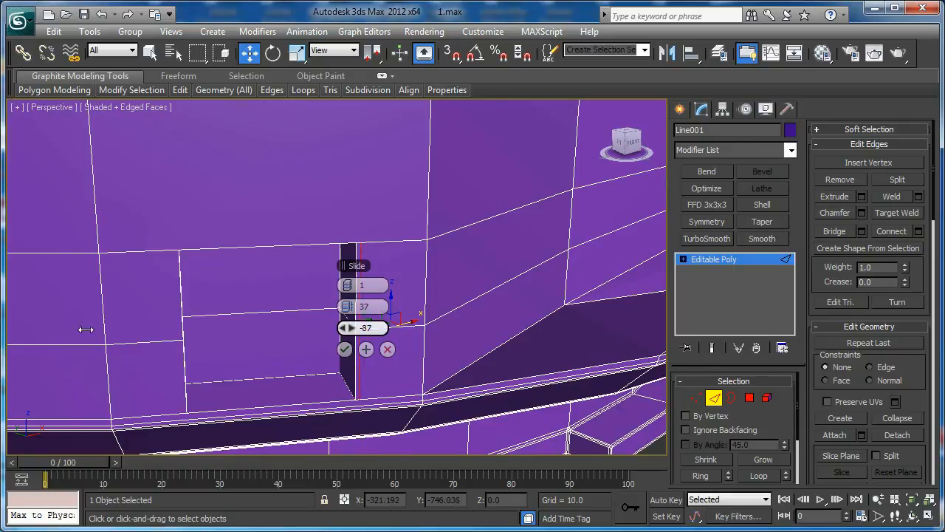
{"action": "left_click", "coordinate": [344, 350]}
Connect the horizontal edges on the opposite side of the recess with 1 segment, placed close to the recess border
{"action": "left_click", "coordinate": [144, 340]}
{"action": "key", "text": "alt+r"}
{"action": "left_click", "coordinate": [919, 232]}
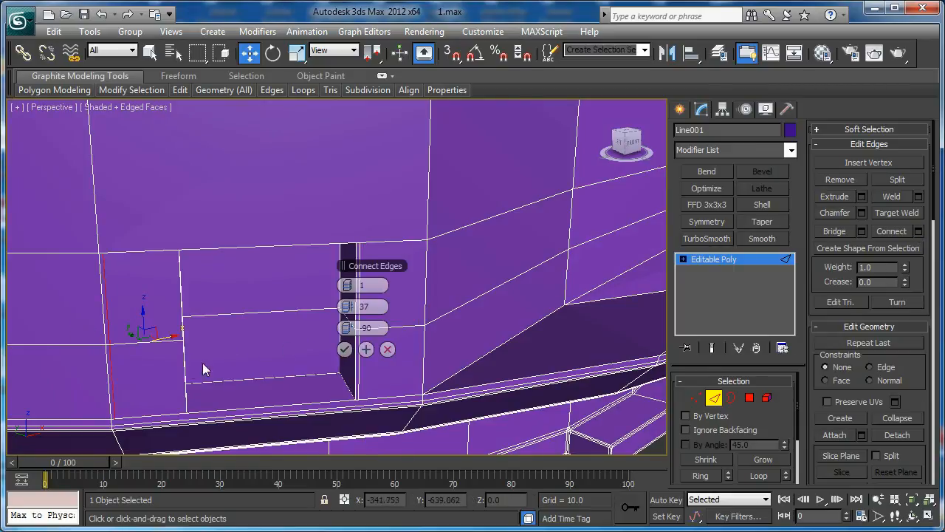
{"action": "left_click", "coordinate": [344, 349]}
Connect the ring of vertical wall edges above the recess with 1 segment and a slide of 96
{"action": "left_click", "coordinate": [428, 221]}
{"action": "key", "text": "alt+r"}
{"action": "middle_click_drag", "start_coordinate": [391, 243], "coordinate": [370, 393], "text": "alt"}
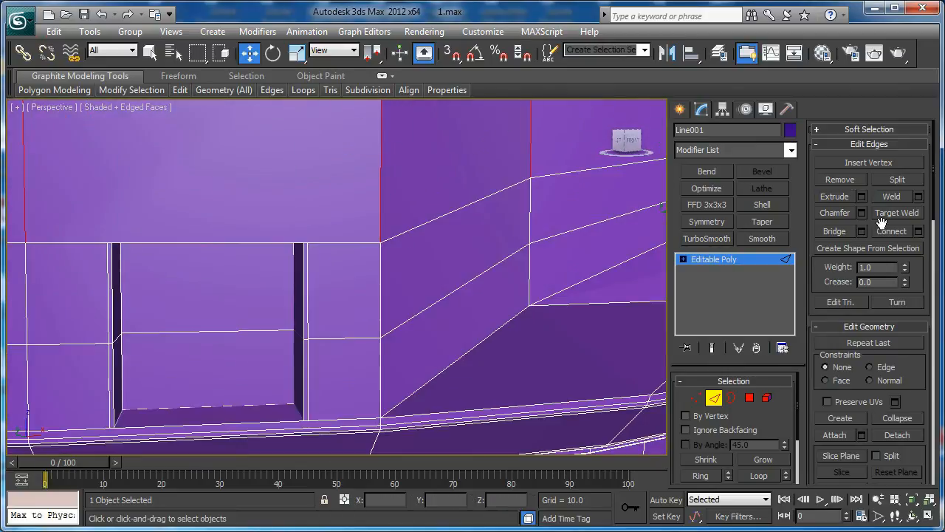
{"action": "left_click", "coordinate": [918, 232]}
{"action": "left_click_drag", "start_coordinate": [356, 330], "coordinate": [361, 329]}
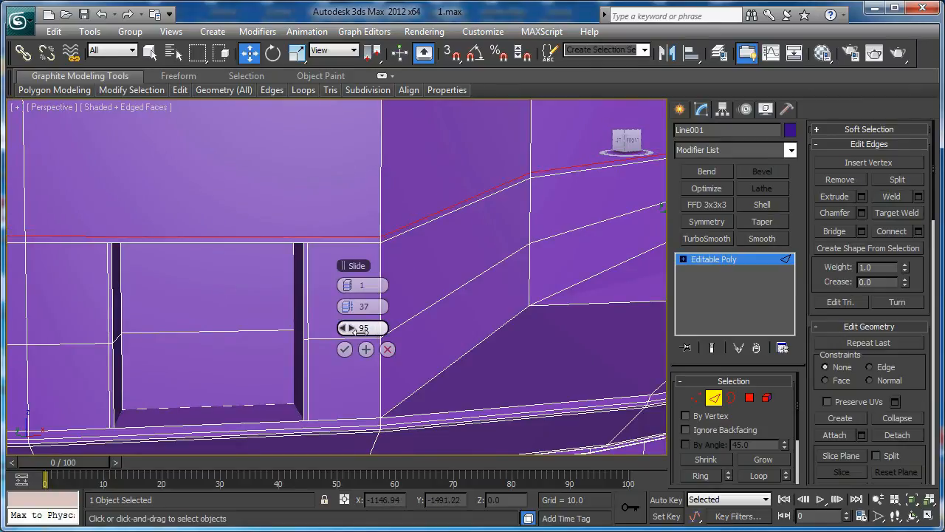
{"action": "left_click", "coordinate": [344, 349]}
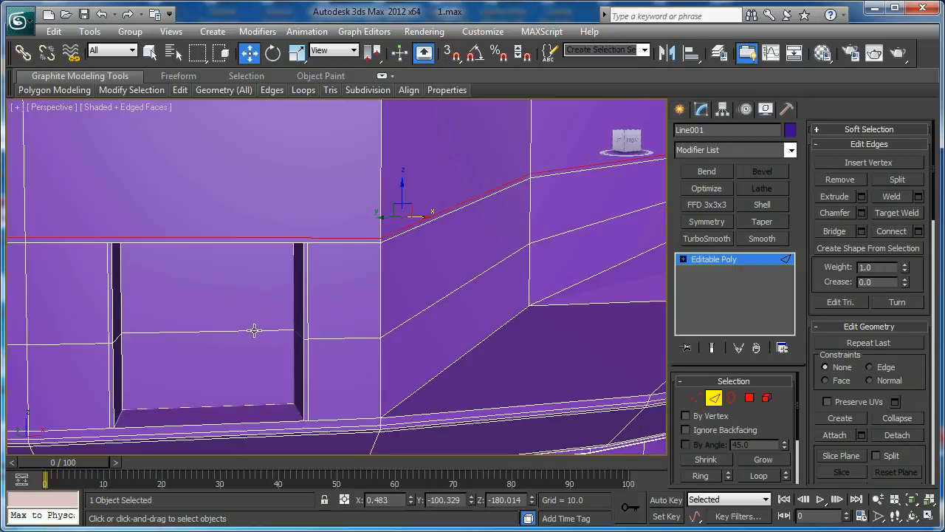
Connect the horizontal edges across the recess floor with 2 segments, a pinch of 96 and a slide of 0
{"action": "left_click", "coordinate": [304, 330]}
{"action": "left_click", "coordinate": [919, 234]}
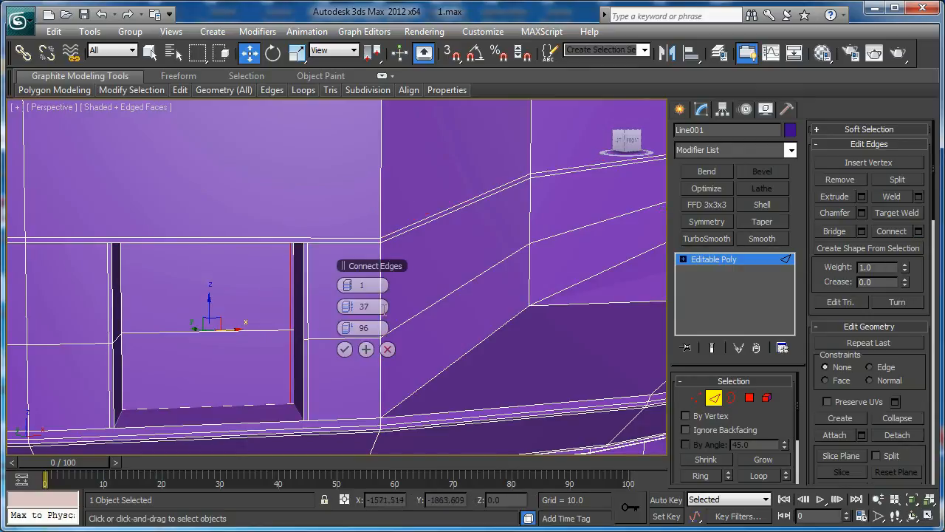
{"action": "middle_click_drag", "start_coordinate": [249, 312], "coordinate": [241, 307], "text": "alt"}
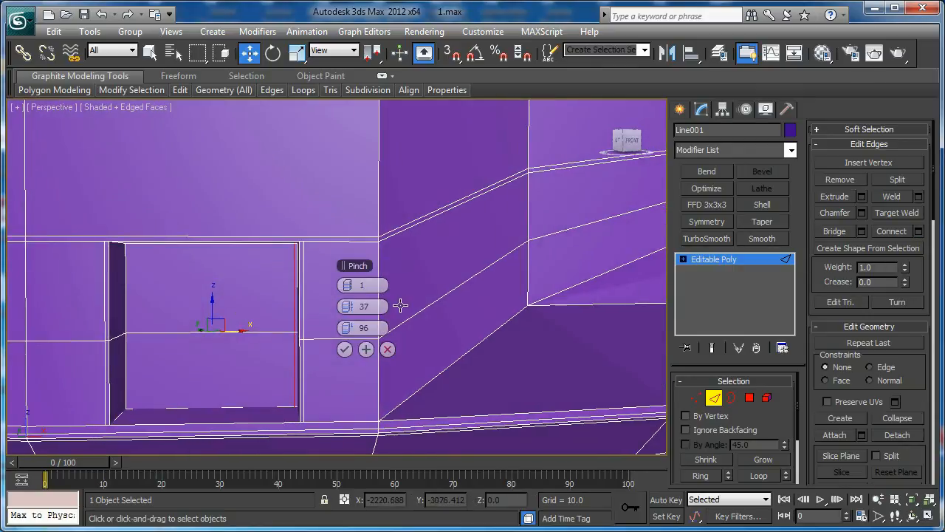
{"action": "right_click", "coordinate": [347, 329]}
{"action": "left_click", "coordinate": [353, 288]}
{"action": "left_click_drag", "start_coordinate": [352, 305], "coordinate": [524, 300]}
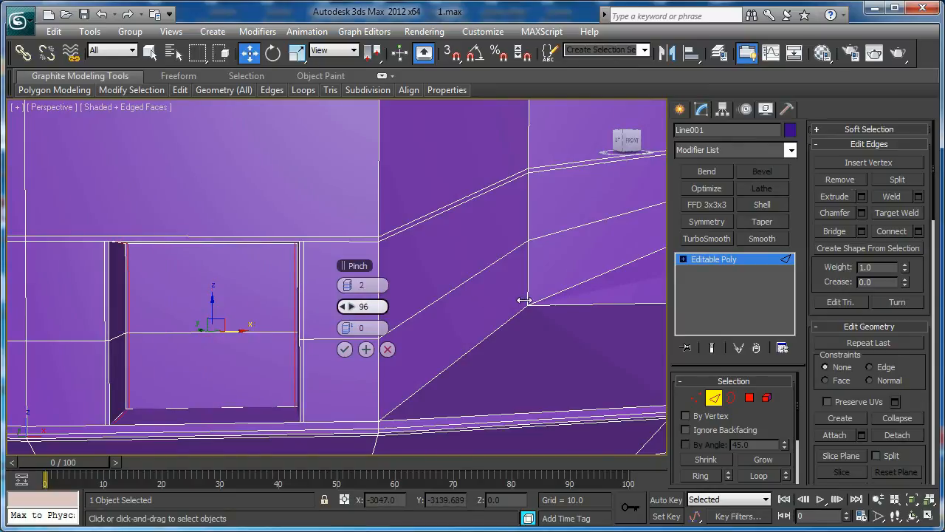
{"action": "left_click", "coordinate": [344, 349]}
Move the horizontal middle edges of the recess and adjoining wall down about 8 units in Z, to just above the recess's bottom edge
{"action": "middle_click_drag", "start_coordinate": [310, 378], "coordinate": [443, 289]}
{"action": "left_click", "coordinate": [358, 276]}
{"action": "key", "text": "z"}
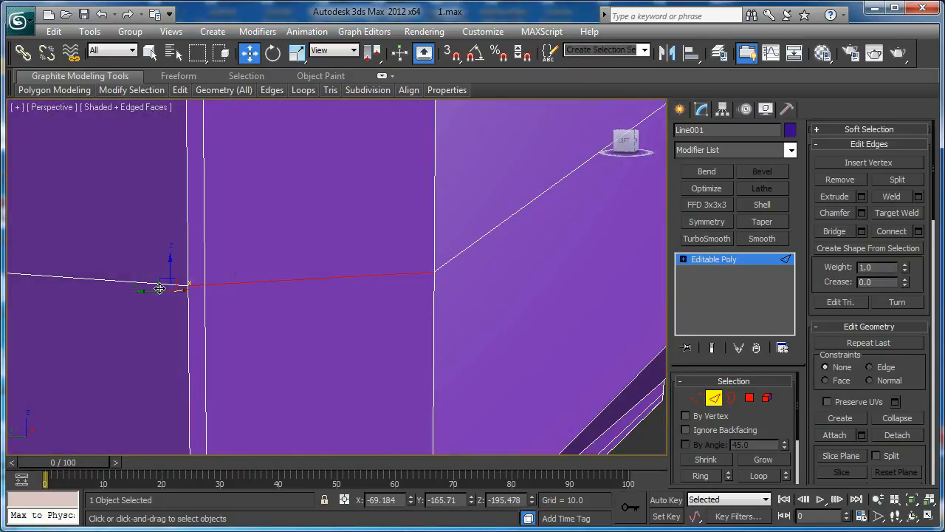
{"action": "middle_click_drag", "start_coordinate": [126, 276], "coordinate": [290, 269], "text": "alt"}
{"action": "middle_click_drag", "start_coordinate": [233, 269], "coordinate": [313, 249], "text": "alt"}
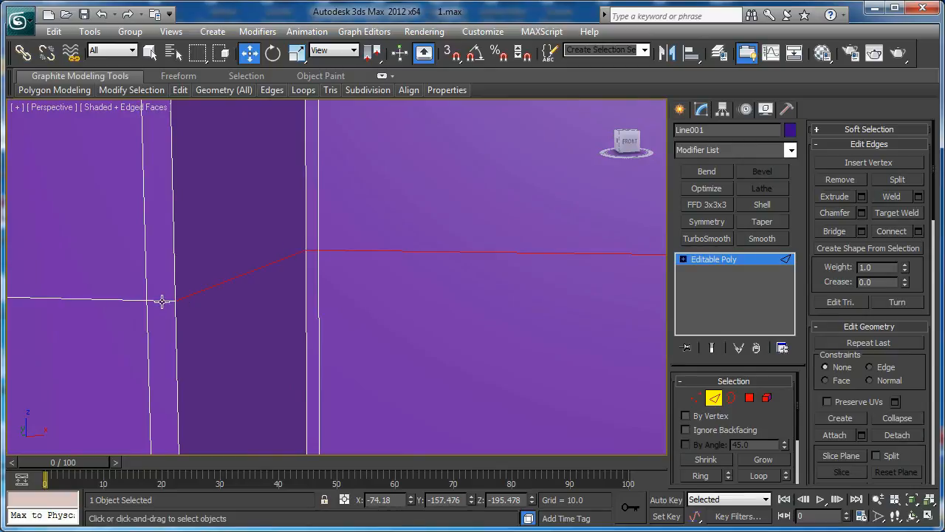
{"action": "left_click", "coordinate": [121, 300], "text": "ctrl"}
{"action": "middle_click_drag", "start_coordinate": [179, 295], "coordinate": [213, 292]}
{"action": "scroll", "coordinate": [281, 282], "scroll_direction": "down", "scroll_amount": 3}
{"action": "scroll", "coordinate": [352, 279], "scroll_direction": "down", "scroll_amount": 1}
{"action": "middle_click_drag", "start_coordinate": [415, 313], "coordinate": [399, 258]}
{"action": "scroll", "coordinate": [352, 278], "scroll_direction": "up", "scroll_amount": 1}
{"action": "left_click_drag", "start_coordinate": [433, 233], "coordinate": [433, 382]}
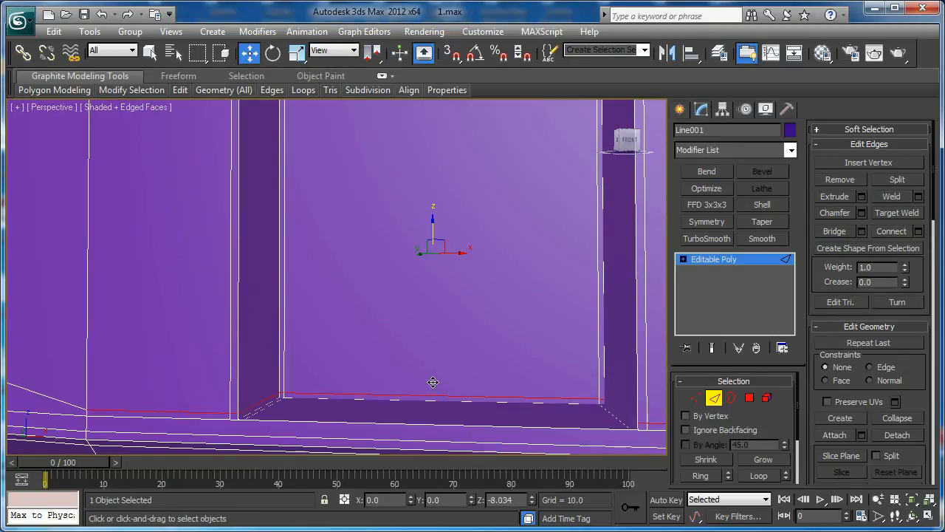
{"action": "mouse_move", "coordinate": [433, 382]}
{"action": "middle_mouse_down", "text": "alt"}
{"action": "mouse_move", "coordinate": [460, 358]}
{"action": "mouse_move", "coordinate": [407, 275]}
{"action": "mouse_move", "coordinate": [392, 323]}
{"action": "middle_mouse_up", "text": "alt"}
Cut an edge from the recess's upper corner nearest the angled wall up to the wall-corner vertex above it
{"action": "middle_click_drag", "start_coordinate": [322, 263], "coordinate": [376, 439]}
{"action": "scroll", "coordinate": [347, 295], "scroll_direction": "down", "scroll_amount": 4}
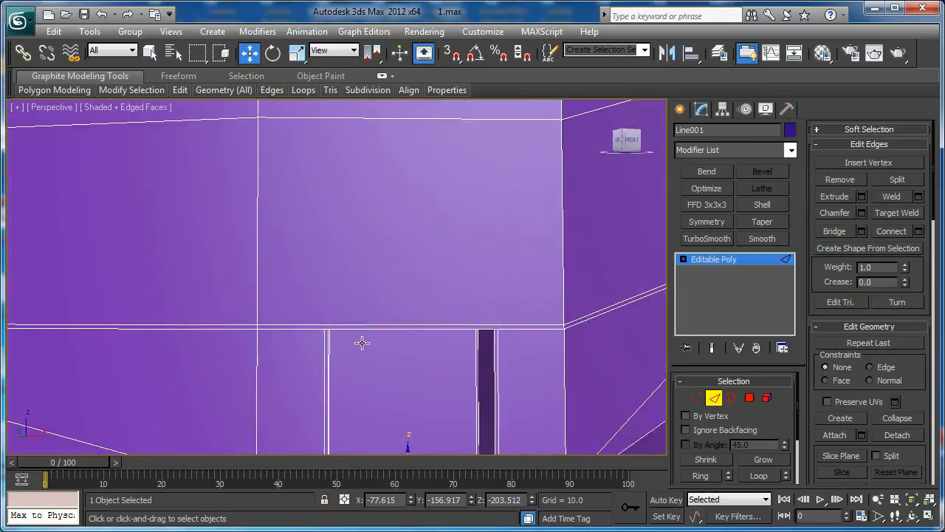
{"action": "scroll", "coordinate": [346, 294], "scroll_direction": "up", "scroll_amount": 3}
{"action": "key", "text": "1"}
{"action": "middle_click_drag", "start_coordinate": [352, 293], "coordinate": [234, 305]}
{"action": "scroll", "coordinate": [234, 306], "scroll_direction": "up", "scroll_amount": 2}
{"action": "middle_click_drag", "start_coordinate": [417, 368], "coordinate": [401, 318]}
{"action": "scroll", "coordinate": [402, 318], "scroll_direction": "up", "scroll_amount": 2}
{"action": "key", "text": "alt+c"}
{"action": "left_click", "coordinate": [385, 374]}
{"action": "scroll", "coordinate": [465, 189], "scroll_direction": "down", "scroll_amount": 1}
{"action": "middle_click_drag", "start_coordinate": [465, 190], "coordinate": [337, 276]}
{"action": "scroll", "coordinate": [337, 204], "scroll_direction": "down", "scroll_amount": 2}
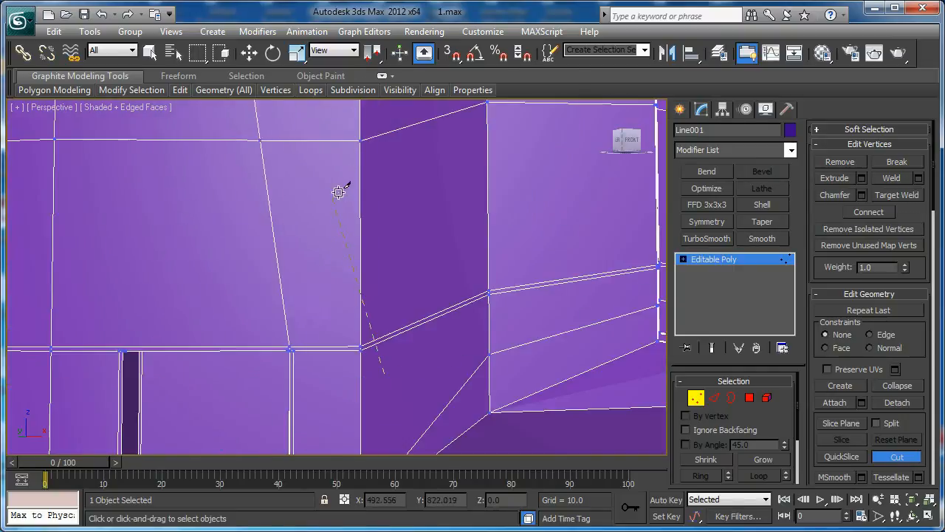
{"action": "left_click", "coordinate": [360, 139]}
{"action": "right_click", "coordinate": [304, 162]}
Cut an edge from the recess's other upper corner up to the vertex where the vertical and horizontal wall edges cross
{"action": "middle_click_drag", "start_coordinate": [224, 222], "coordinate": [403, 165]}
{"action": "scroll", "coordinate": [344, 222], "scroll_direction": "up", "scroll_amount": 3}
{"action": "middle_click_drag", "start_coordinate": [344, 222], "coordinate": [377, 200]}
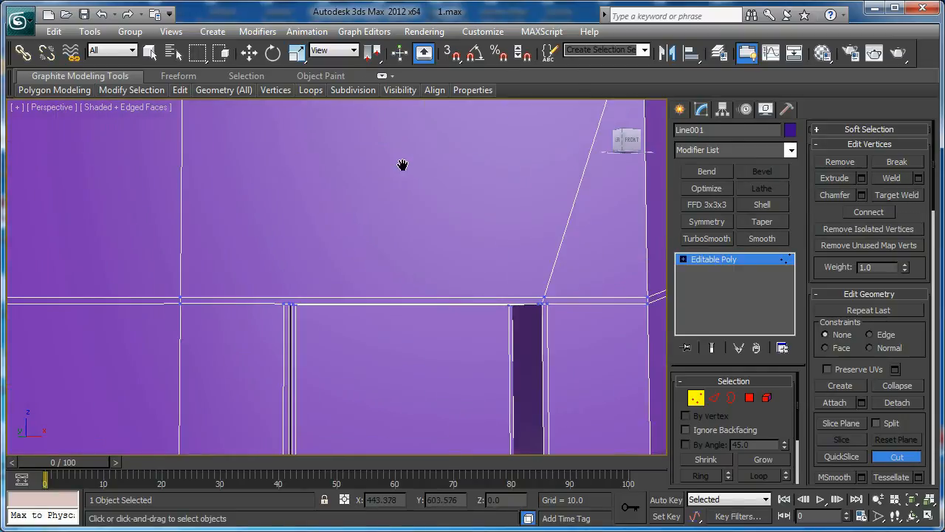
{"action": "middle_click_drag", "start_coordinate": [291, 256], "coordinate": [343, 243]}
{"action": "scroll", "coordinate": [344, 243], "scroll_direction": "up", "scroll_amount": 1}
{"action": "left_click", "coordinate": [344, 297]}
{"action": "scroll", "coordinate": [266, 152], "scroll_direction": "down", "scroll_amount": 3}
{"action": "middle_click_drag", "start_coordinate": [273, 118], "coordinate": [336, 277]}
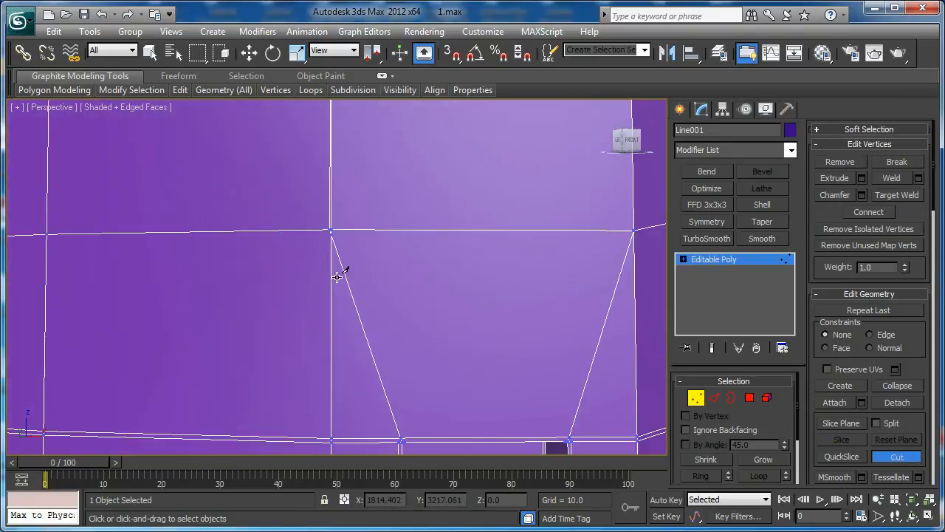
{"action": "left_click", "coordinate": [330, 229]}
{"action": "right_click", "coordinate": [326, 315]}
Connect the loop vertex just above each upper recess corner to the top vertex of the neighbouring outer support edge
{"action": "middle_click_drag", "start_coordinate": [325, 314], "coordinate": [330, 222]}
{"action": "middle_click_drag", "start_coordinate": [330, 436], "coordinate": [337, 255]}
{"action": "middle_click_drag", "start_coordinate": [411, 274], "coordinate": [355, 396]}
{"action": "scroll", "coordinate": [344, 347], "scroll_direction": "up", "scroll_amount": 4}
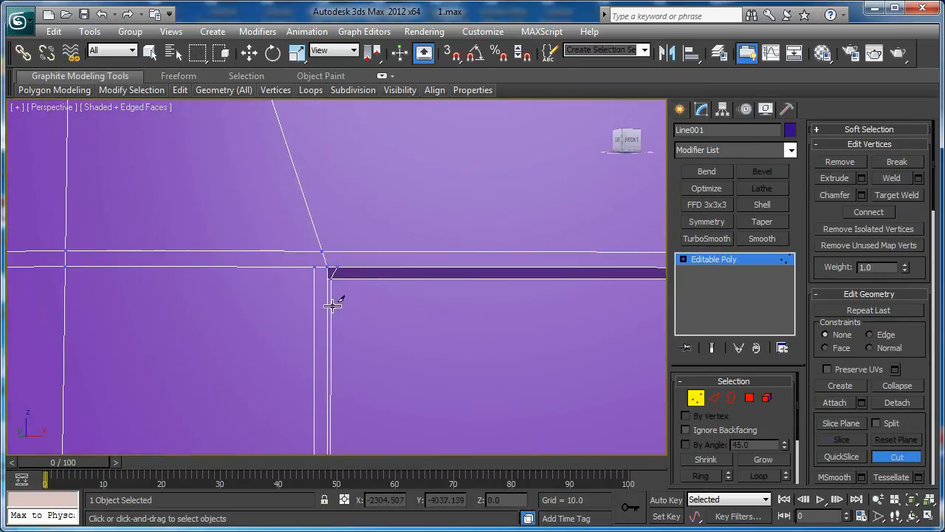
{"action": "key", "text": "w"}
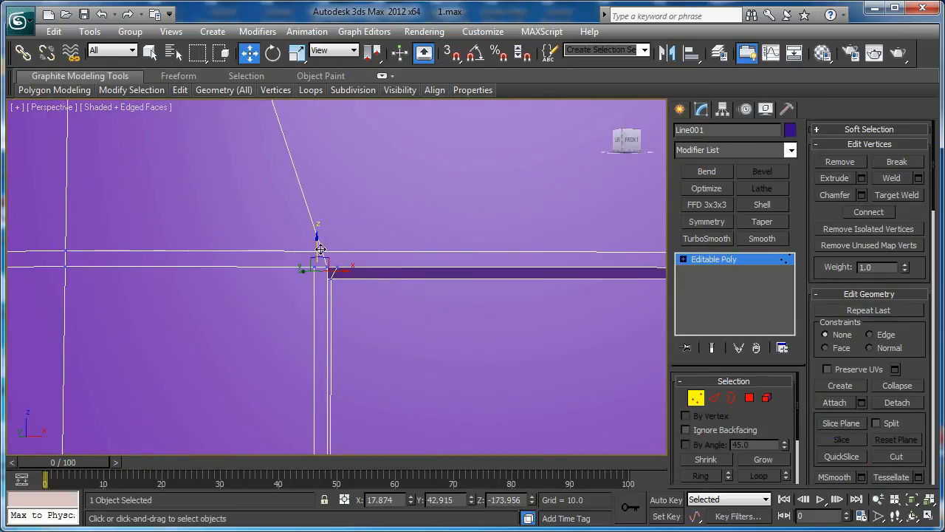
{"action": "left_click", "coordinate": [319, 252]}
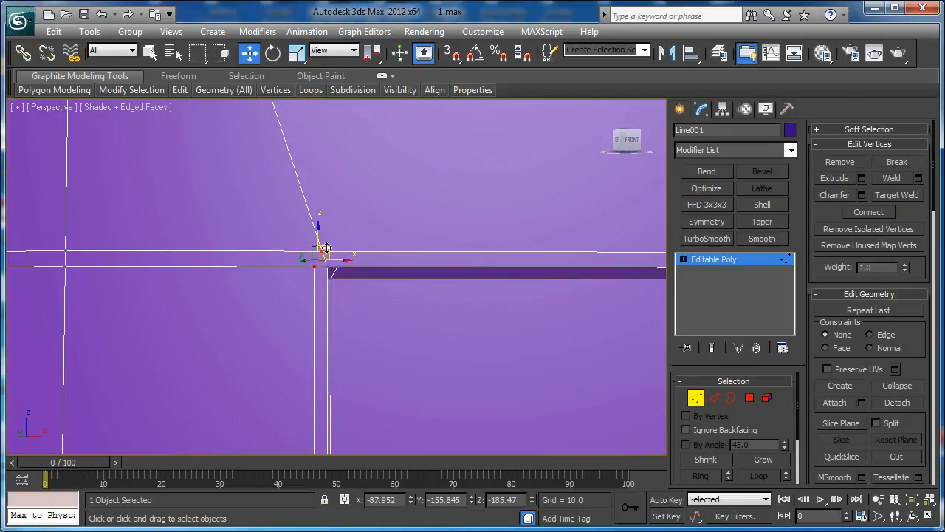
{"action": "middle_click_drag", "start_coordinate": [549, 277], "coordinate": [458, 316], "text": "alt"}
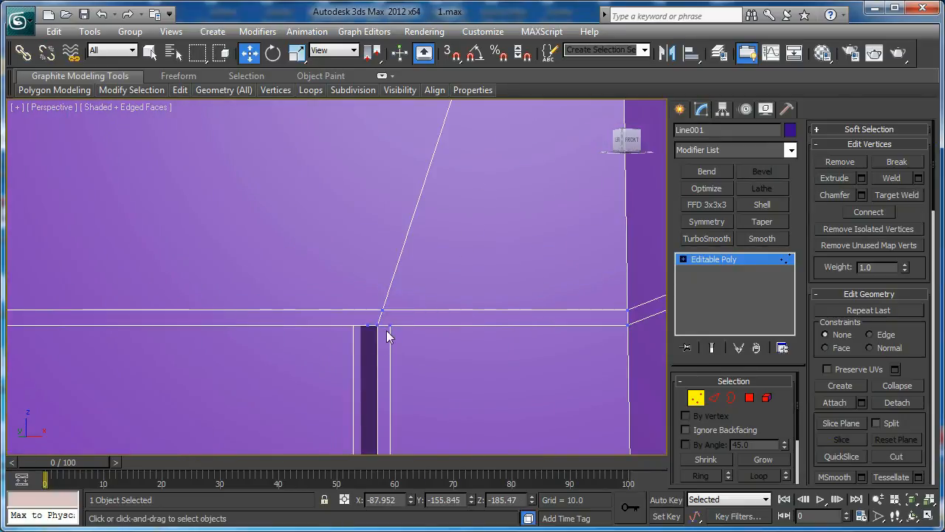
{"action": "scroll", "coordinate": [332, 294], "scroll_direction": "down", "scroll_amount": 4}
{"action": "middle_click_drag", "start_coordinate": [366, 351], "coordinate": [388, 300]}
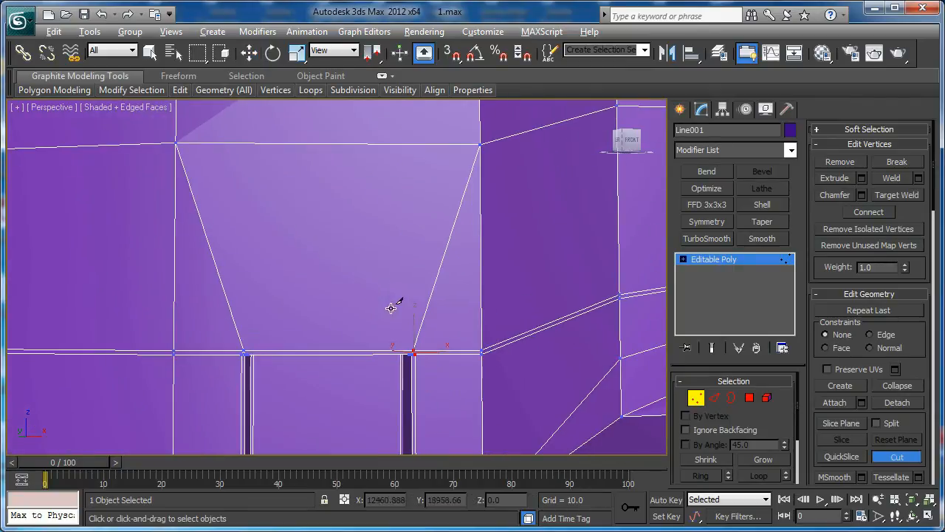
Cut edges between the two inner support vertices at the recess's top and a shared point midway along the wall edge above
{"action": "key", "text": "alt+c"}
{"action": "scroll", "coordinate": [392, 332], "scroll_direction": "up", "scroll_amount": 2}
{"action": "scroll", "coordinate": [408, 348], "scroll_direction": "up", "scroll_amount": 2}
{"action": "middle_click_drag", "start_coordinate": [408, 349], "coordinate": [374, 290]}
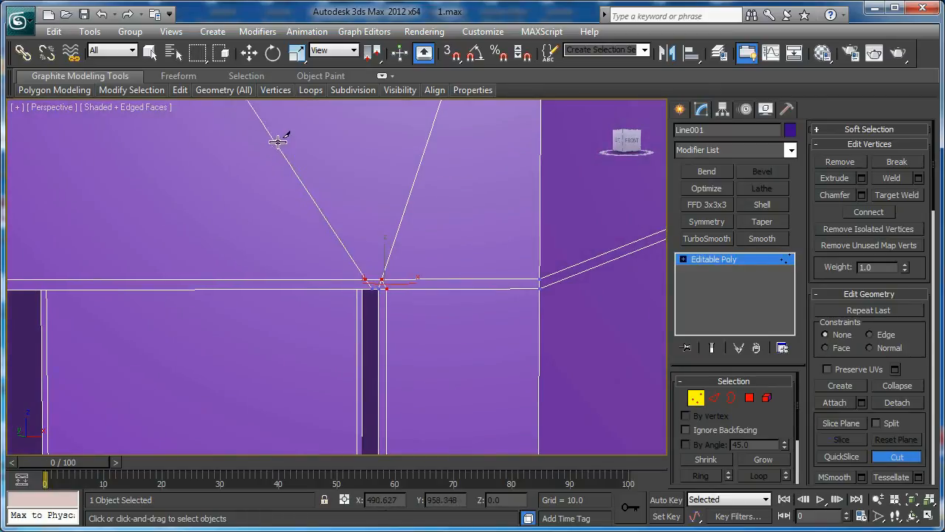
{"action": "scroll", "coordinate": [336, 270], "scroll_direction": "down", "scroll_amount": 3}
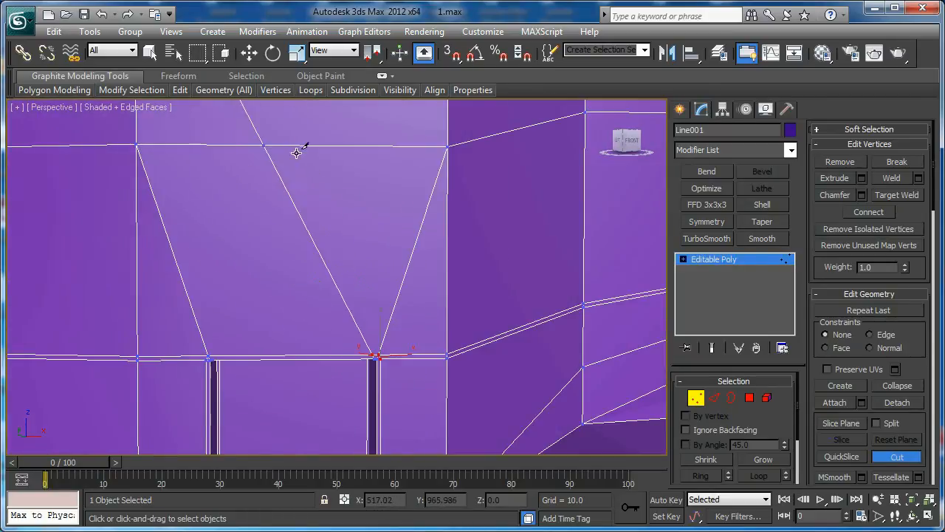
{"action": "left_click", "coordinate": [298, 144]}
{"action": "middle_click_drag", "start_coordinate": [207, 382], "coordinate": [339, 281]}
{"action": "scroll", "coordinate": [337, 264], "scroll_direction": "up", "scroll_amount": 5}
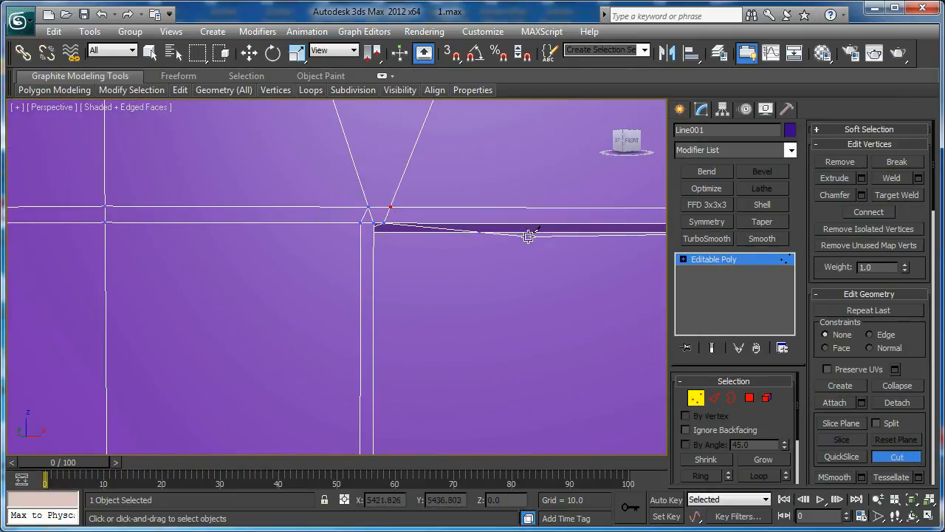
Cut an edge from one lower corner of the recess down to the nearest vertex on the ledge's lower edge
{"action": "scroll", "coordinate": [453, 342], "scroll_direction": "down", "scroll_amount": 5}
{"action": "scroll", "coordinate": [369, 296], "scroll_direction": "up", "scroll_amount": 4}
{"action": "middle_click_drag", "start_coordinate": [363, 318], "coordinate": [357, 197]}
{"action": "left_click", "coordinate": [360, 203]}
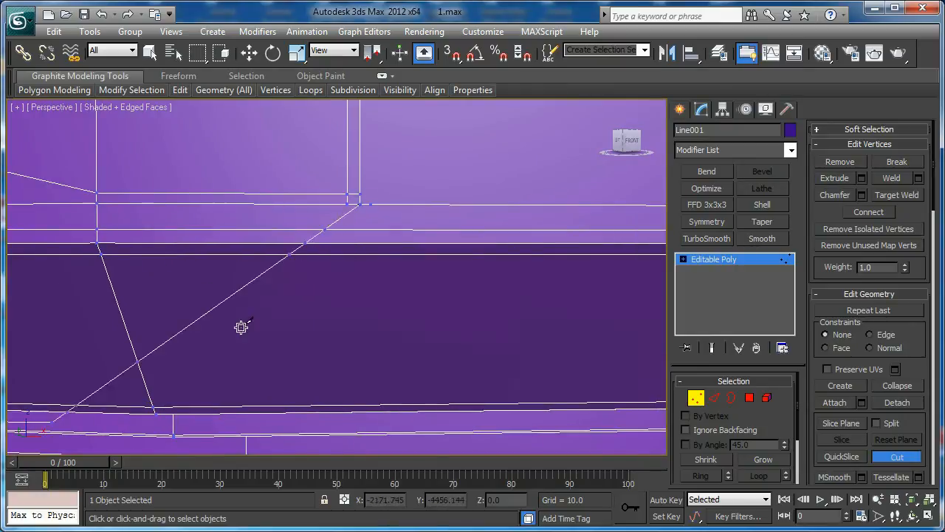
{"action": "left_click", "coordinate": [156, 404]}
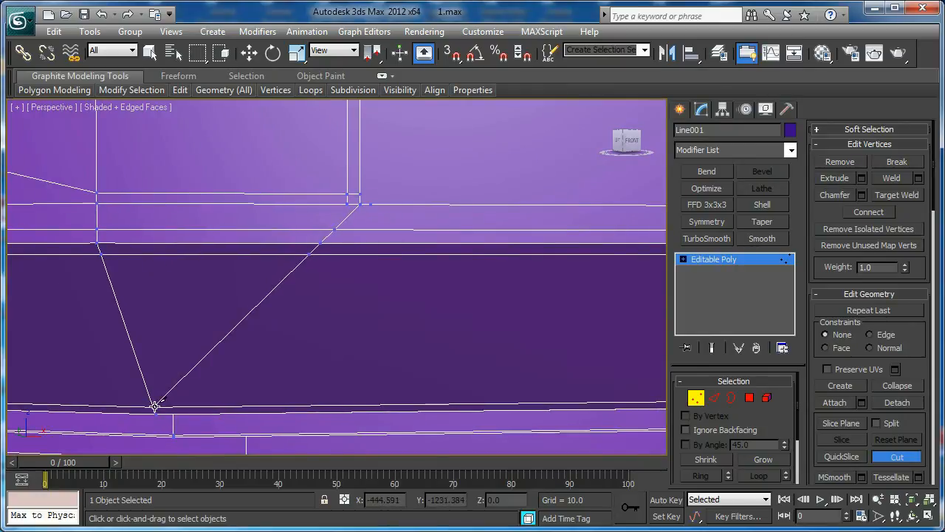
Cut a matching edge between the recess's other lower corner and the ledge's lower vertex beneath the angled wall, and leave the Cut tool
{"action": "middle_click_drag", "start_coordinate": [399, 326], "coordinate": [421, 274]}
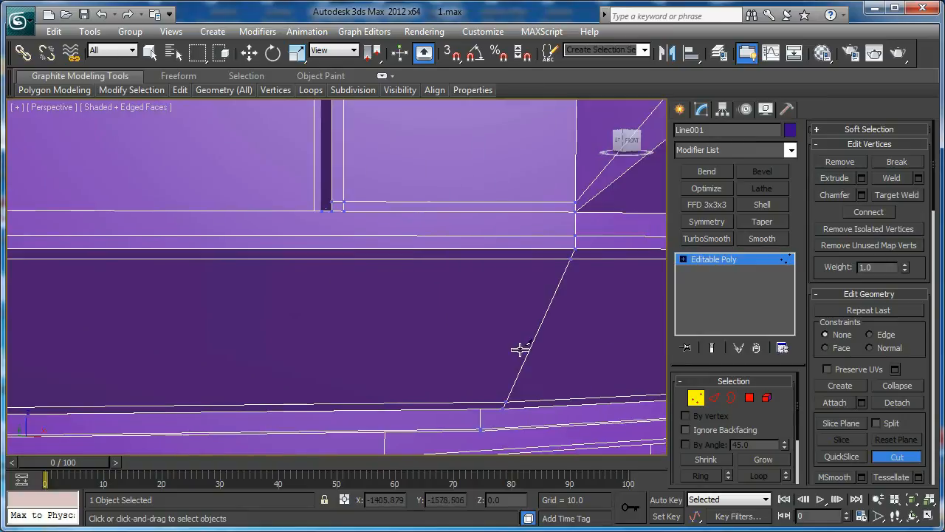
{"action": "left_click", "coordinate": [507, 401]}
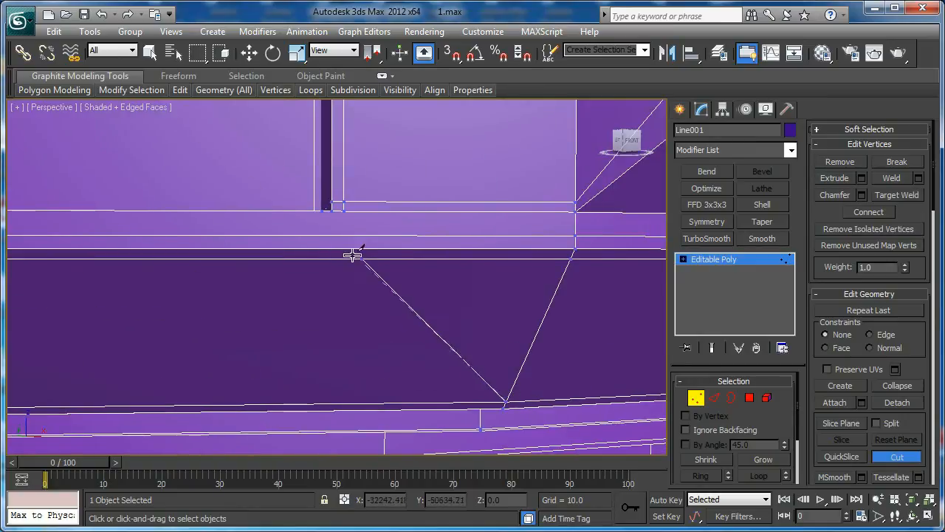
{"action": "left_click", "coordinate": [330, 210]}
{"action": "key", "text": "w"}
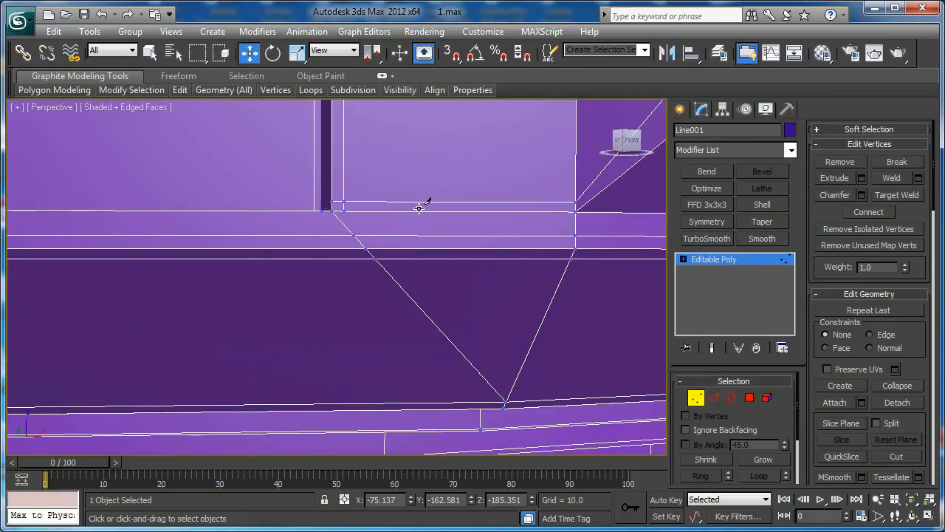
Connect the loop vertex just below each lower recess corner to the adjacent vertices of the support edges
{"action": "left_click", "coordinate": [352, 236]}
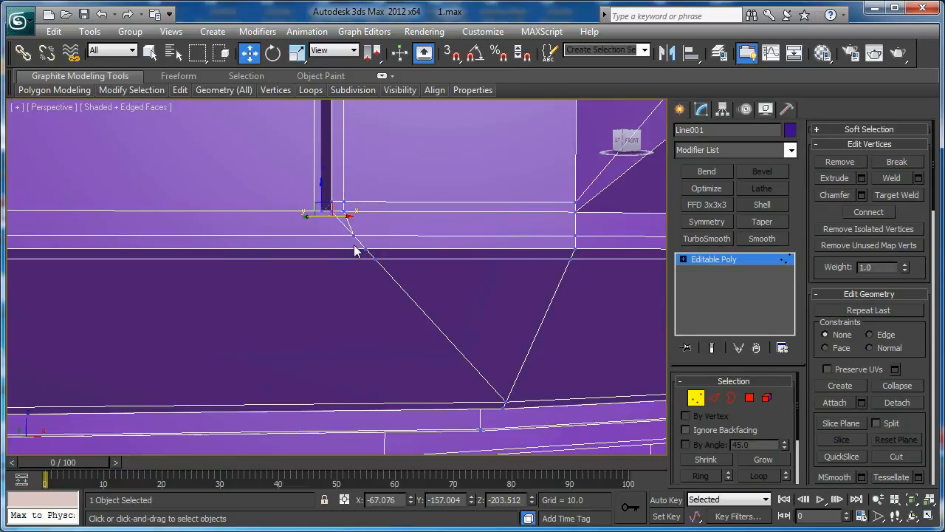
{"action": "left_click", "coordinate": [354, 234]}
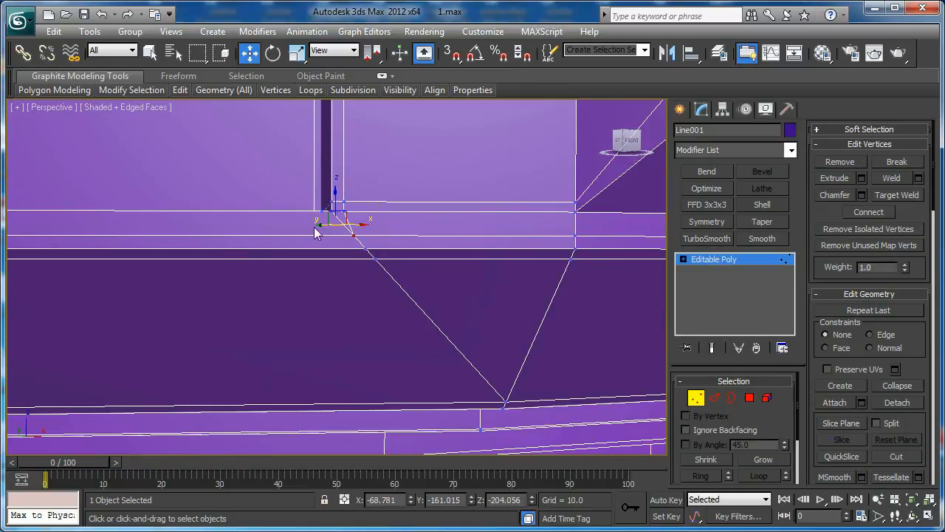
{"action": "left_click_drag", "start_coordinate": [321, 209], "coordinate": [318, 206]}
{"action": "middle_click_drag", "start_coordinate": [30, 241], "coordinate": [358, 257]}
{"action": "scroll", "coordinate": [135, 258], "scroll_direction": "up", "scroll_amount": 2}
{"action": "left_click", "coordinate": [292, 277], "text": "ctrl"}
{"action": "left_click", "coordinate": [312, 237]}
{"action": "left_click", "coordinate": [292, 277], "text": "ctrl"}
Add support edges by connecting the edges alongside the corners of the angled wall next to the recess
{"action": "middle_click_drag", "start_coordinate": [317, 242], "coordinate": [290, 290]}
{"action": "scroll", "coordinate": [298, 285], "scroll_direction": "down", "scroll_amount": 4}
{"action": "mouse_move", "coordinate": [315, 260]}
{"action": "middle_mouse_down"}
{"action": "mouse_move", "coordinate": [286, 296]}
{"action": "mouse_move", "coordinate": [329, 268]}
{"action": "mouse_move", "coordinate": [291, 310]}
{"action": "mouse_move", "coordinate": [232, 315]}
{"action": "mouse_move", "coordinate": [332, 252]}
{"action": "middle_mouse_up"}
{"action": "middle_click_drag", "start_coordinate": [332, 253], "coordinate": [475, 288]}
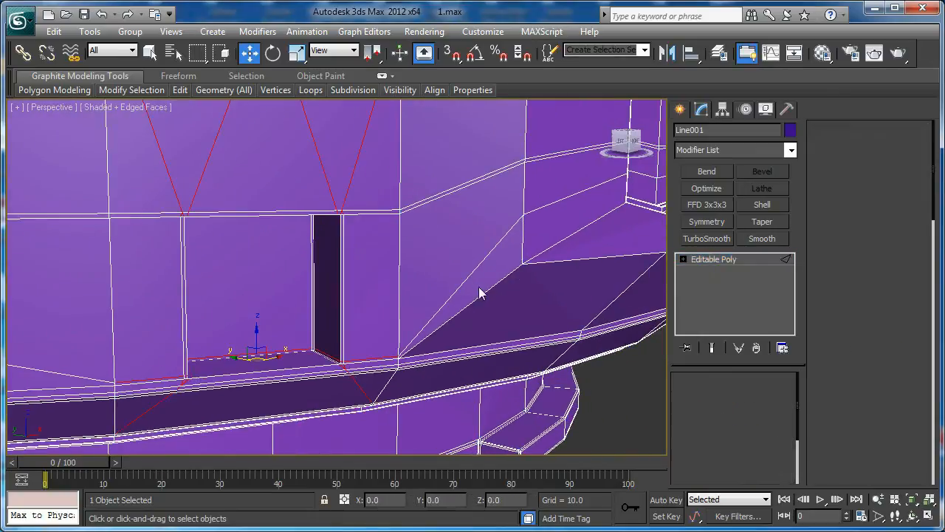
{"action": "left_click", "coordinate": [919, 232]}
{"action": "middle_click_drag", "start_coordinate": [362, 222], "coordinate": [300, 311]}
{"action": "left_click", "coordinate": [341, 350]}
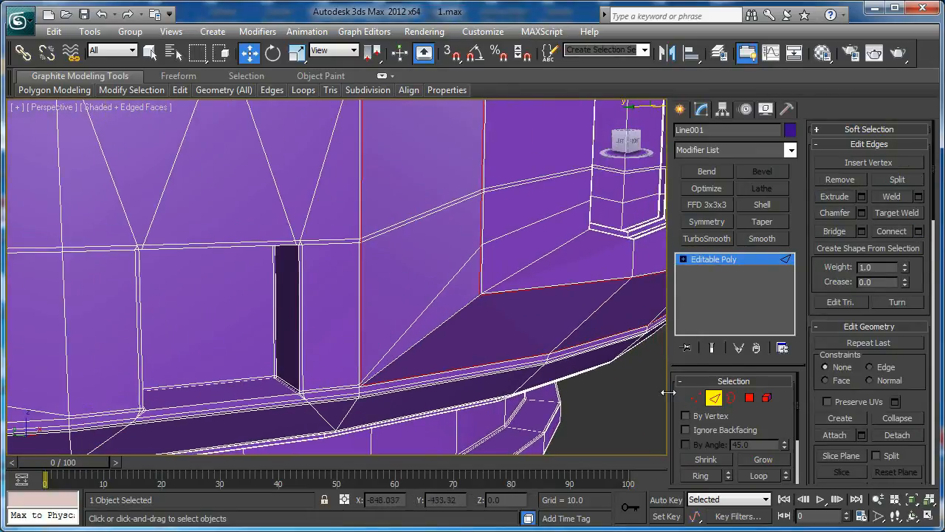
{"action": "left_click", "coordinate": [714, 400]}
Connect the recess's depth edges with one support loop near the opening, using pinch 96 and slide -98
{"action": "scroll", "coordinate": [295, 355], "scroll_direction": "up", "scroll_amount": 5}
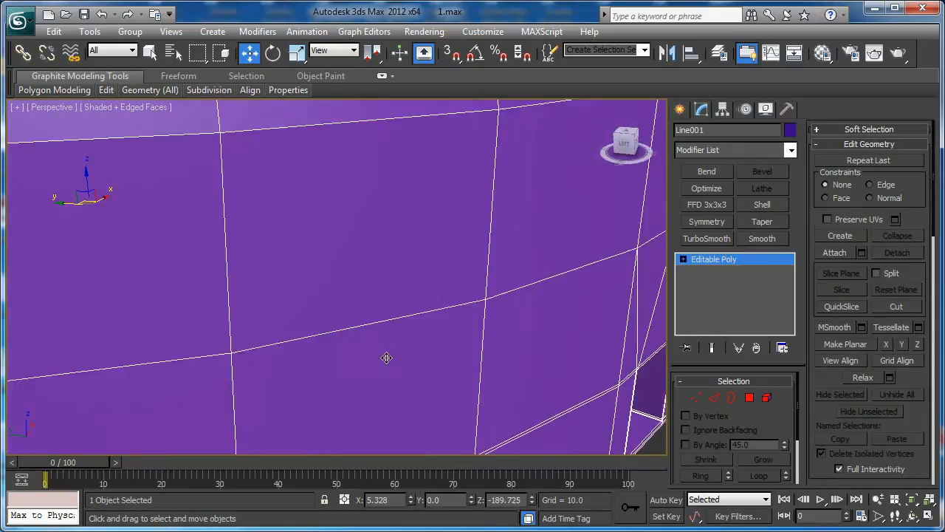
{"action": "middle_click_drag", "start_coordinate": [509, 349], "coordinate": [325, 265]}
{"action": "scroll", "coordinate": [325, 266], "scroll_direction": "up", "scroll_amount": 2}
{"action": "key", "text": "2"}
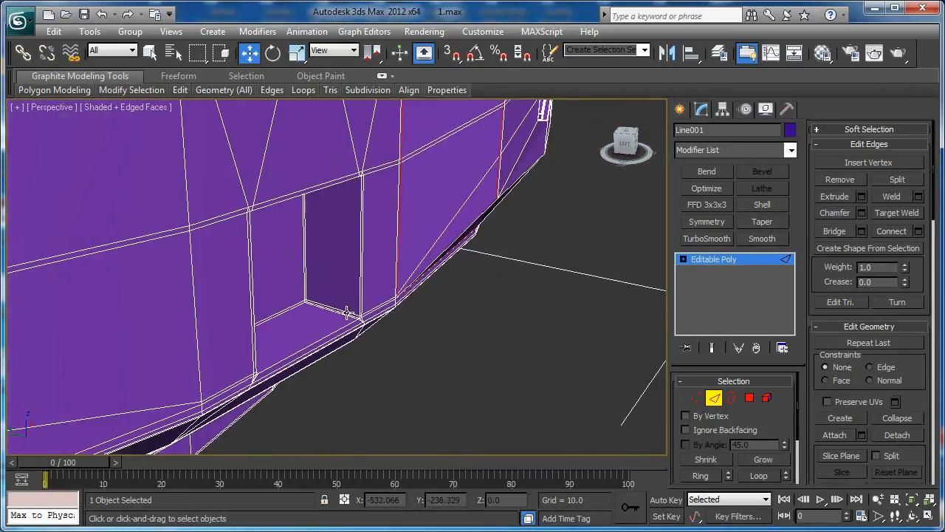
{"action": "left_click", "coordinate": [356, 311]}
{"action": "scroll", "coordinate": [356, 312], "scroll_direction": "up", "scroll_amount": 5}
{"action": "middle_click_drag", "start_coordinate": [356, 312], "coordinate": [385, 311], "text": "alt"}
{"action": "left_click", "coordinate": [418, 280], "text": "ctrl"}
{"action": "left_click", "coordinate": [419, 271], "text": "ctrl"}
{"action": "middle_click_drag", "start_coordinate": [419, 271], "coordinate": [587, 343], "text": "alt"}
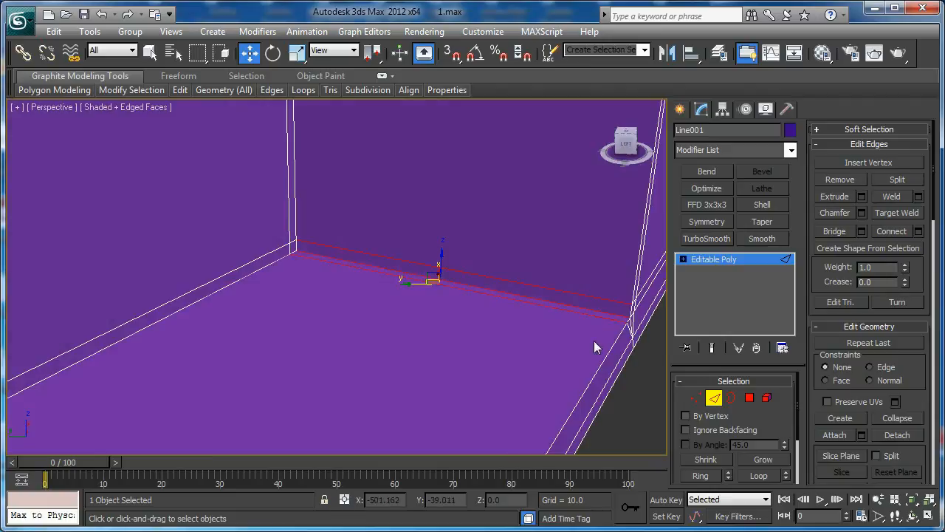
{"action": "left_click", "coordinate": [918, 231]}
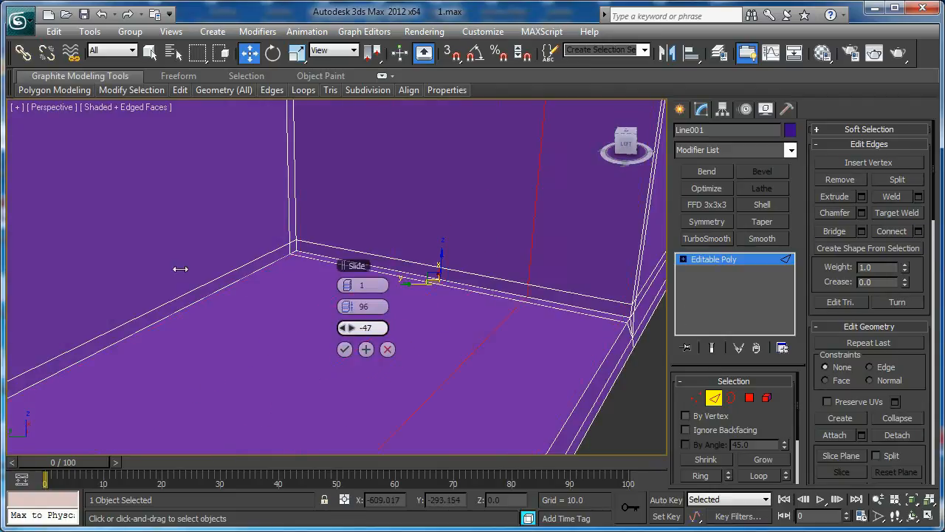
{"action": "left_click_drag", "start_coordinate": [61, 251], "coordinate": [62, 251]}
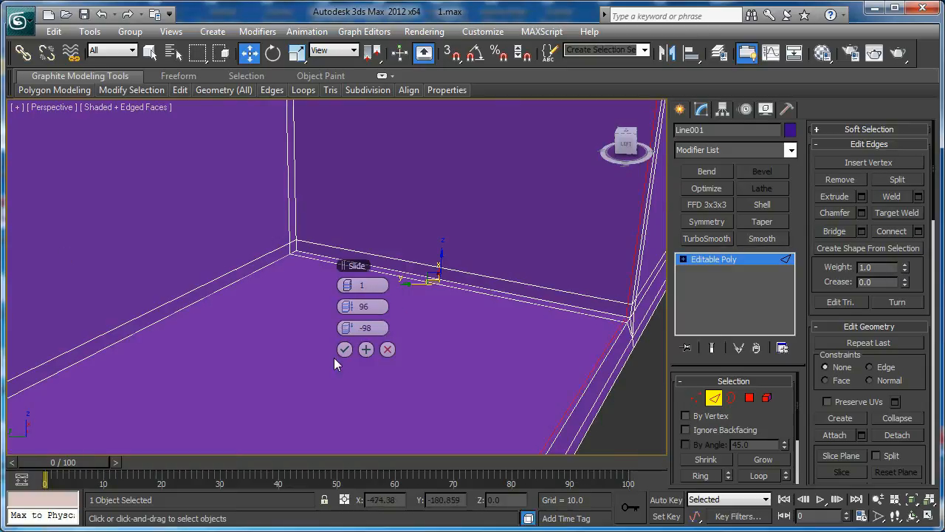
{"action": "left_click", "coordinate": [345, 350]}
Apply TurboSmooth with 2 iterations and inspect the smoothed recess with the edge display off
{"action": "left_click", "coordinate": [718, 400]}
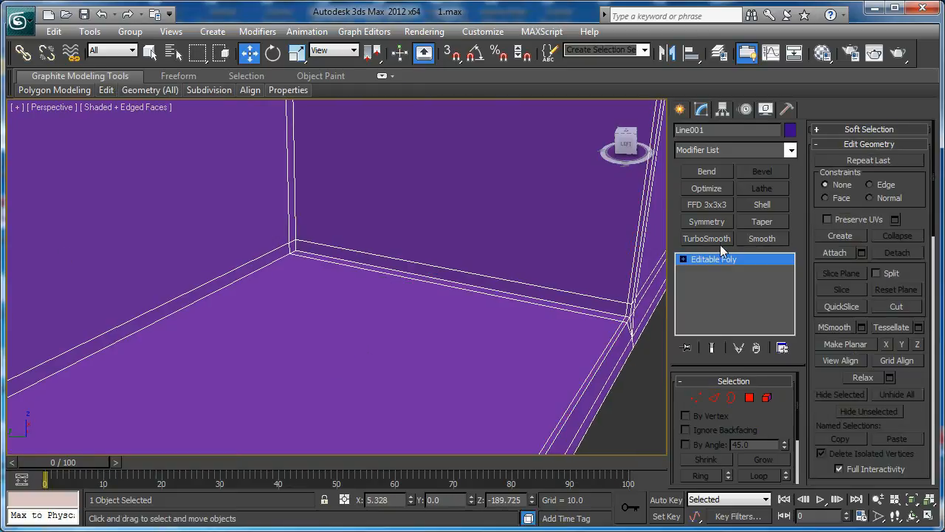
{"action": "left_click", "coordinate": [714, 241]}
{"action": "key", "text": "F4"}
{"action": "middle_click_drag", "start_coordinate": [533, 293], "coordinate": [507, 321], "text": "alt"}
{"action": "scroll", "coordinate": [443, 319], "scroll_direction": "up", "scroll_amount": 3}
{"action": "middle_click_drag", "start_coordinate": [412, 319], "coordinate": [581, 339]}
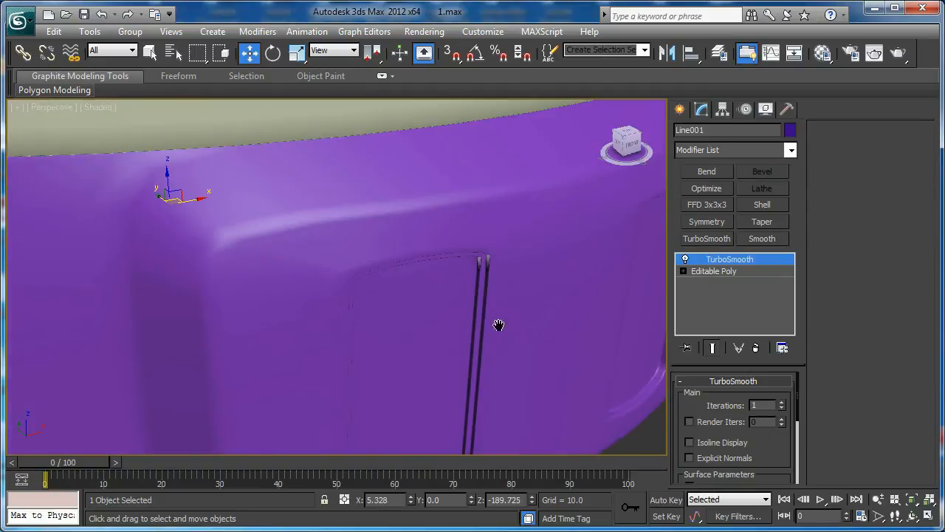
{"action": "middle_click_drag", "start_coordinate": [495, 328], "coordinate": [629, 279]}
{"action": "scroll", "coordinate": [528, 274], "scroll_direction": "down", "scroll_amount": 3}
{"action": "middle_click_drag", "start_coordinate": [591, 371], "coordinate": [379, 270]}
{"action": "scroll", "coordinate": [378, 281], "scroll_direction": "up", "scroll_amount": 3}
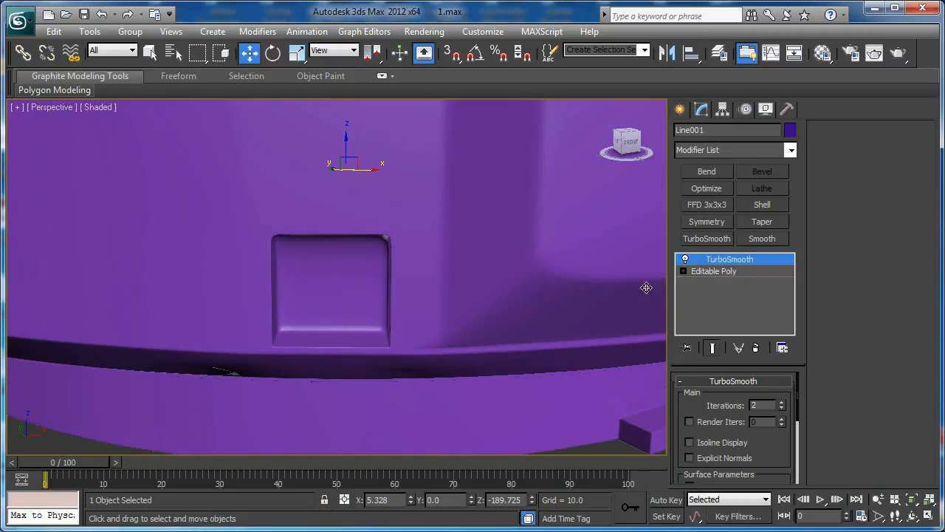
Return to the base mesh and connect the recess's vertical edge ring with one loop near the top, using pinch 96 and slide -95
{"action": "left_click", "coordinate": [713, 271]}
{"action": "key", "text": "F4"}
{"action": "key", "text": "z"}
{"action": "middle_click_drag", "start_coordinate": [341, 306], "coordinate": [370, 325], "text": "alt"}
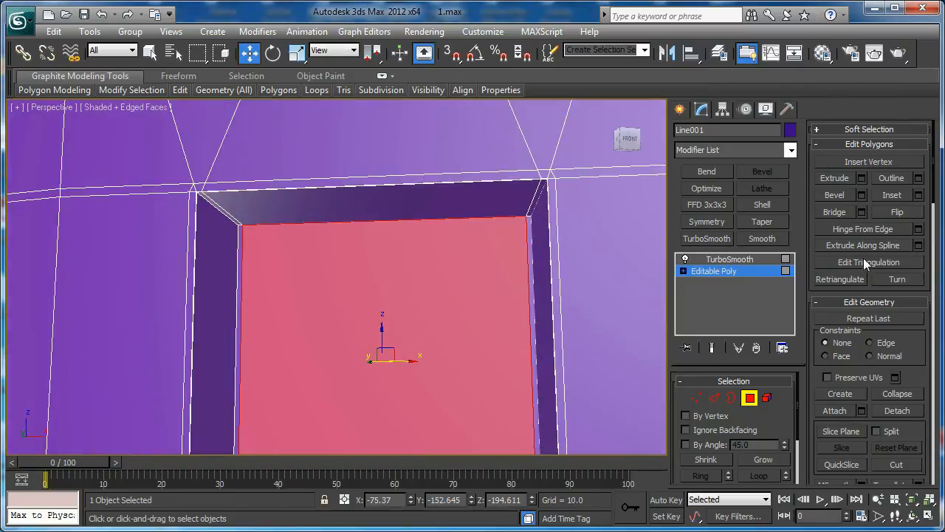
{"action": "middle_click_drag", "start_coordinate": [484, 301], "coordinate": [554, 297]}
{"action": "key", "text": "2"}
{"action": "left_click", "coordinate": [263, 219]}
{"action": "left_click", "coordinate": [266, 217]}
{"action": "key", "text": "alt+r"}
{"action": "middle_click_drag", "start_coordinate": [266, 218], "coordinate": [230, 273]}
{"action": "scroll", "coordinate": [230, 273], "scroll_direction": "down", "scroll_amount": 2}
{"action": "middle_click_drag", "start_coordinate": [333, 268], "coordinate": [237, 308]}
{"action": "scroll", "coordinate": [236, 308], "scroll_direction": "down", "scroll_amount": 4}
{"action": "scroll", "coordinate": [239, 308], "scroll_direction": "up", "scroll_amount": 4}
{"action": "scroll", "coordinate": [273, 314], "scroll_direction": "up", "scroll_amount": 2}
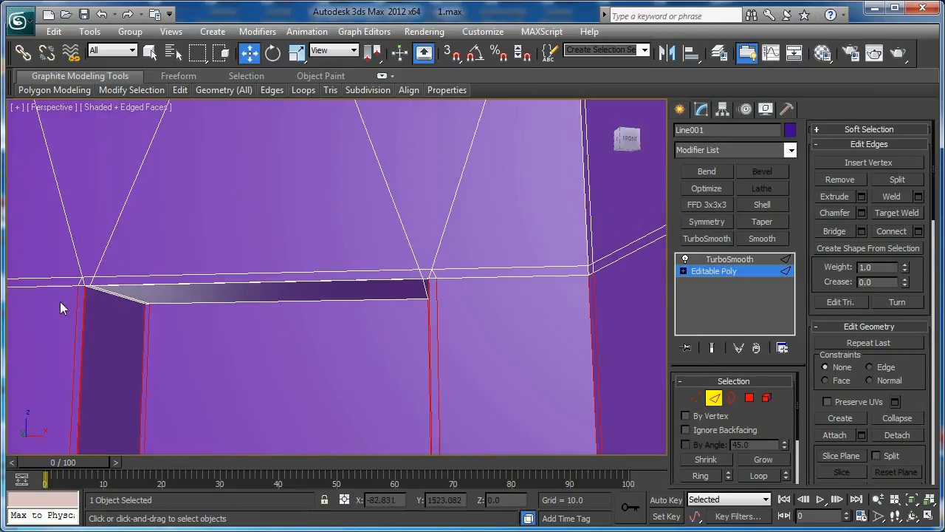
{"action": "left_click", "coordinate": [918, 231]}
{"action": "mouse_move", "coordinate": [347, 327]}
{"action": "left_mouse_down"}
{"action": "mouse_move", "coordinate": [362, 327]}
{"action": "mouse_move", "coordinate": [347, 327]}
{"action": "left_mouse_up"}
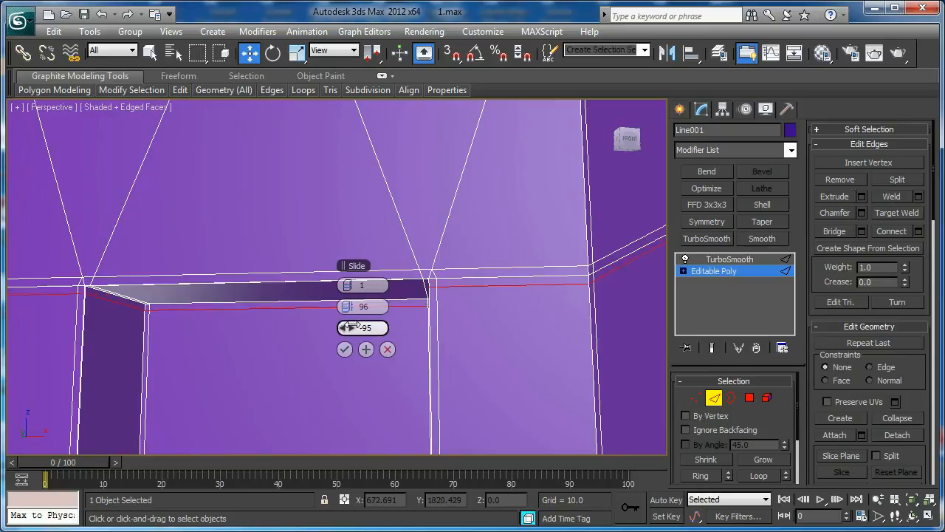
{"action": "left_click", "coordinate": [341, 350]}
Detach the back-face polygons of the recess as a separate object
{"action": "key", "text": "4"}
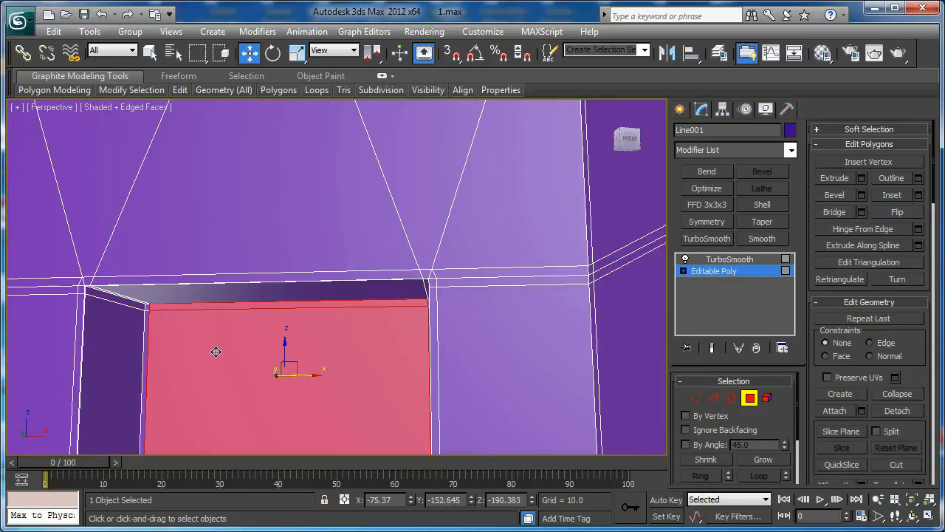
{"action": "left_click", "coordinate": [217, 353]}
{"action": "left_click", "coordinate": [743, 460]}
{"action": "middle_click_drag", "start_coordinate": [320, 326], "coordinate": [355, 321], "text": "alt"}
{"action": "left_click", "coordinate": [897, 411]}
{"action": "key", "text": "Return"}
{"action": "key", "text": "4"}
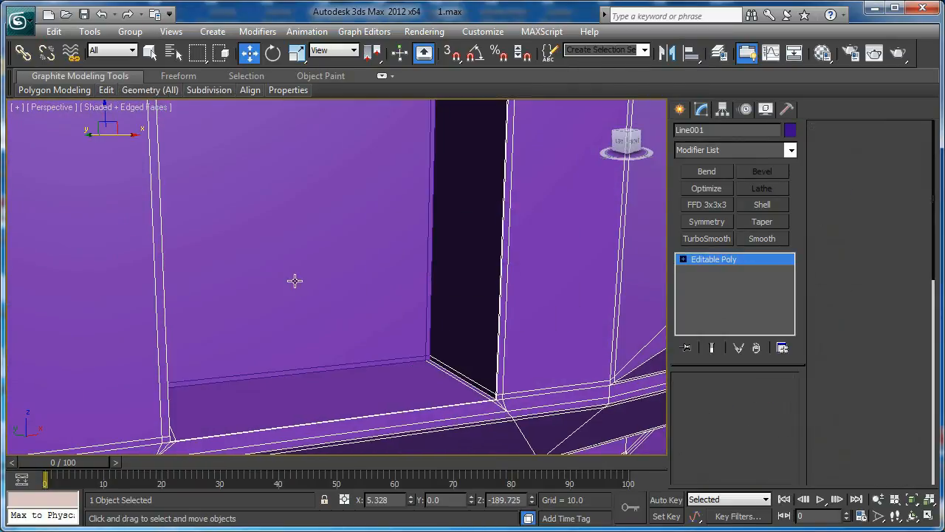
Select the detached panel and extrude its face outward to give it thickness inside the recess
{"action": "left_click", "coordinate": [295, 280]}
{"action": "key", "text": "4"}
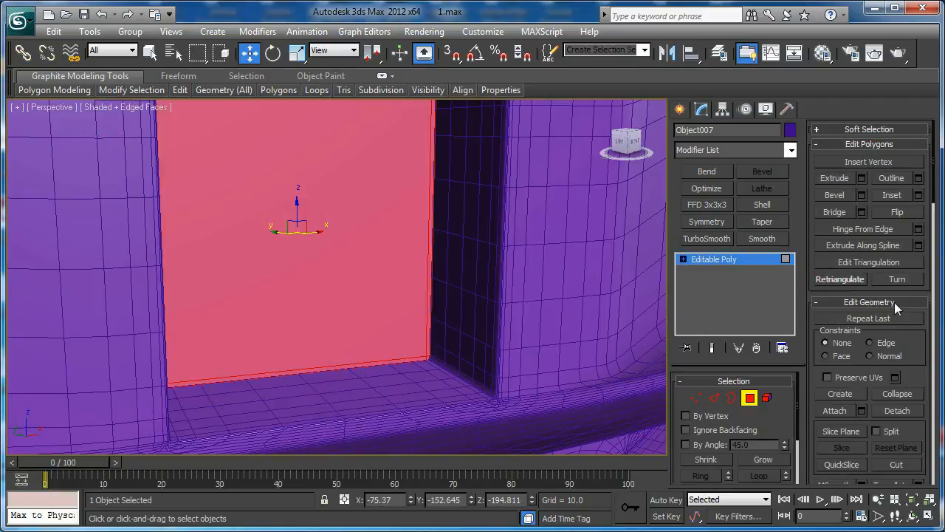
{"action": "left_click", "coordinate": [861, 179]}
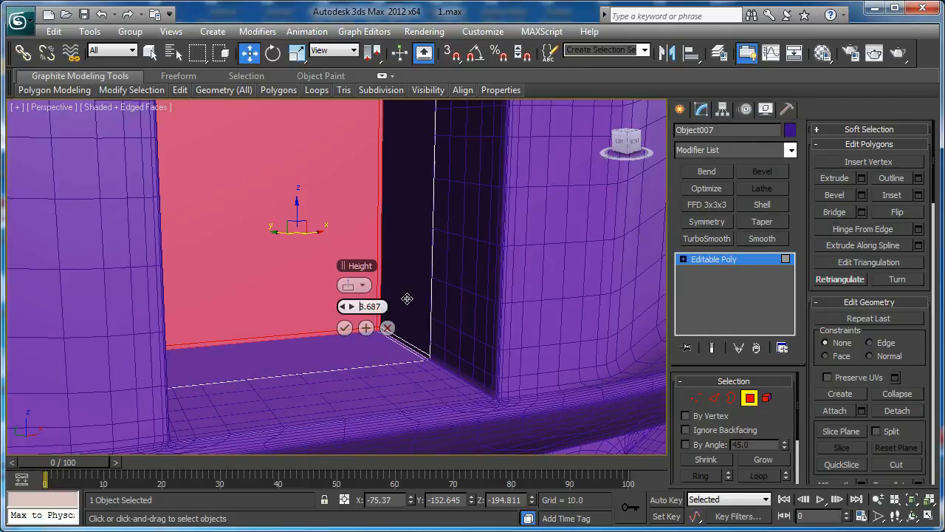
{"action": "key", "text": "Return"}
{"action": "key", "text": "Return"}
Connect the panel's vertical edge ring with 3 segments, pinch -15 and no slide
{"action": "key", "text": "z"}
{"action": "key", "text": "2"}
{"action": "left_click", "coordinate": [232, 295]}
{"action": "key", "text": "alt+r"}
{"action": "left_click", "coordinate": [918, 231]}
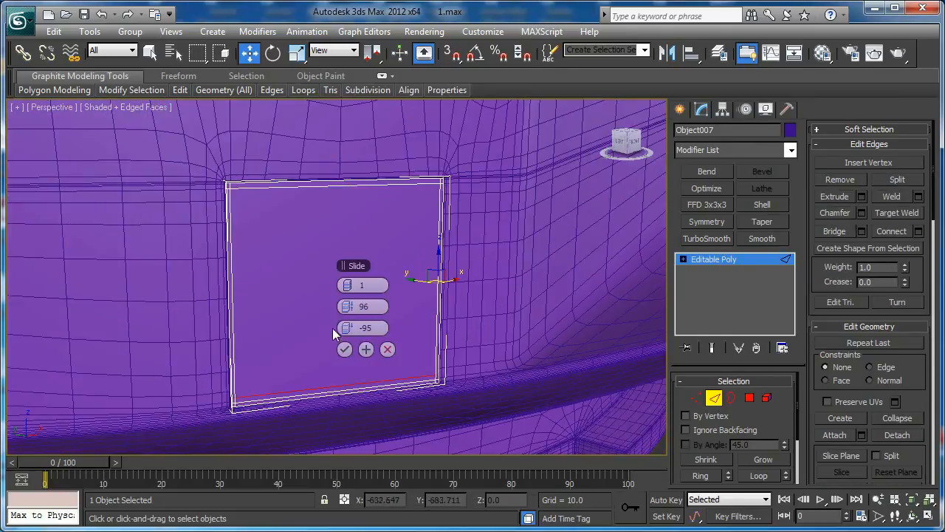
{"action": "right_click", "coordinate": [293, 318]}
{"action": "right_click", "coordinate": [346, 330]}
{"action": "right_click", "coordinate": [353, 310]}
{"action": "left_click", "coordinate": [352, 289]}
{"action": "left_click_drag", "start_coordinate": [348, 307], "coordinate": [310, 327]}
{"action": "left_click", "coordinate": [344, 351]}
Connect the panel's horizontal edge ring with the same settings to form a four-by-four grid
{"action": "left_click", "coordinate": [334, 333]}
{"action": "key", "text": "alt+r"}
{"action": "key", "text": "ctrl+shift+e"}
Select the four central polygons of the panel and scale them down to roughly half their size
{"action": "mouse_move", "coordinate": [356, 334]}
{"action": "middle_mouse_down", "text": "alt"}
{"action": "mouse_move", "coordinate": [337, 333]}
{"action": "mouse_move", "coordinate": [364, 327]}
{"action": "middle_mouse_up", "text": "alt"}
{"action": "key", "text": "4"}
{"action": "left_click", "coordinate": [325, 274]}
{"action": "left_click", "coordinate": [360, 270], "text": "ctrl"}
{"action": "left_click", "coordinate": [359, 311], "text": "ctrl"}
{"action": "left_click", "coordinate": [321, 314], "text": "ctrl"}
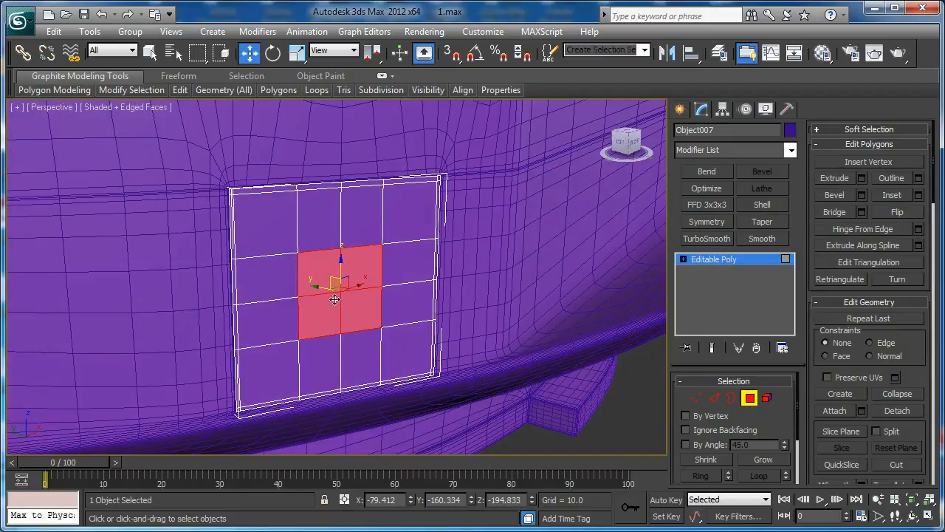
{"action": "key", "text": "r"}
{"action": "left_click_drag", "start_coordinate": [341, 287], "coordinate": [338, 299]}
{"action": "middle_click_drag", "start_coordinate": [338, 299], "coordinate": [339, 266], "text": "alt"}
{"action": "left_click_drag", "start_coordinate": [339, 267], "coordinate": [341, 281]}
{"action": "middle_click_drag", "start_coordinate": [341, 280], "coordinate": [372, 283], "text": "alt"}
Connect the vertical edges in the panel's top and bottom rows with one horizontal segment each
{"action": "key", "text": "2"}
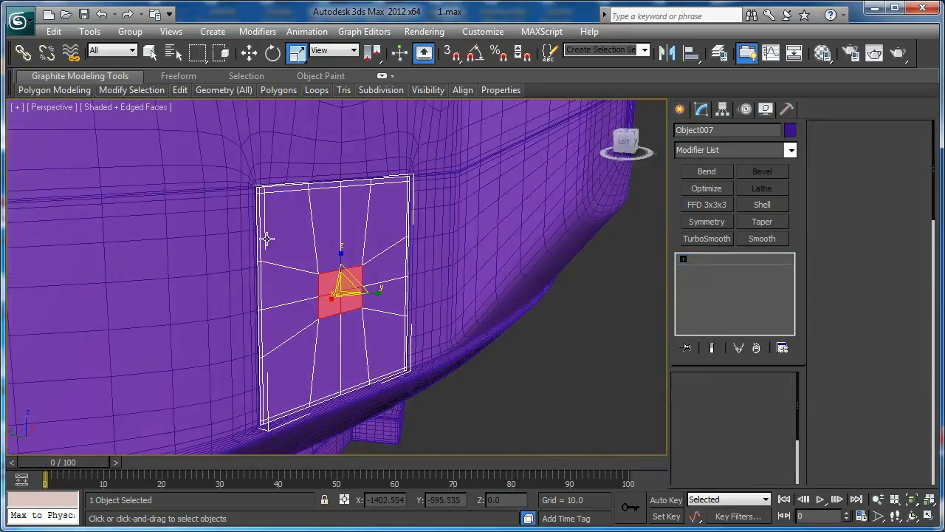
{"action": "left_click", "coordinate": [258, 235]}
{"action": "key", "text": "alt+r"}
{"action": "key", "text": "alt+l"}
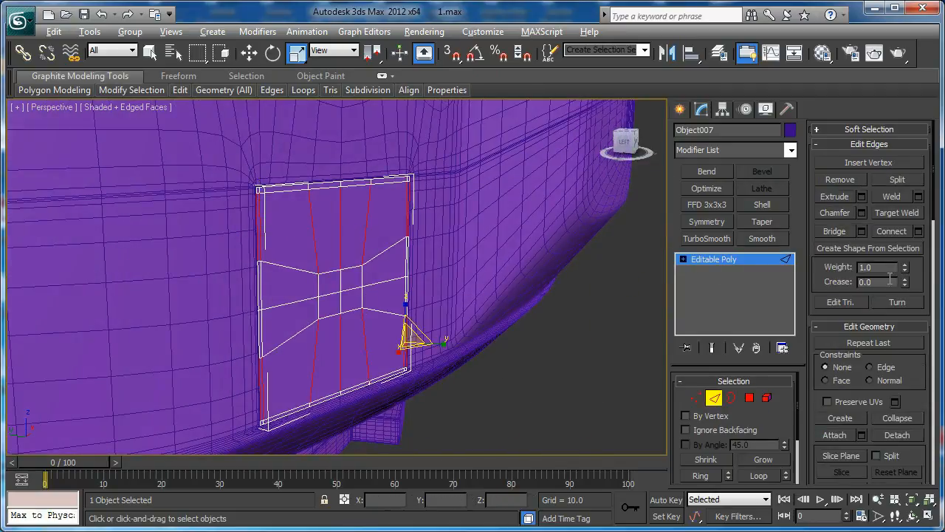
{"action": "left_click", "coordinate": [918, 231]}
{"action": "middle_click_drag", "start_coordinate": [296, 240], "coordinate": [319, 243], "text": "alt"}
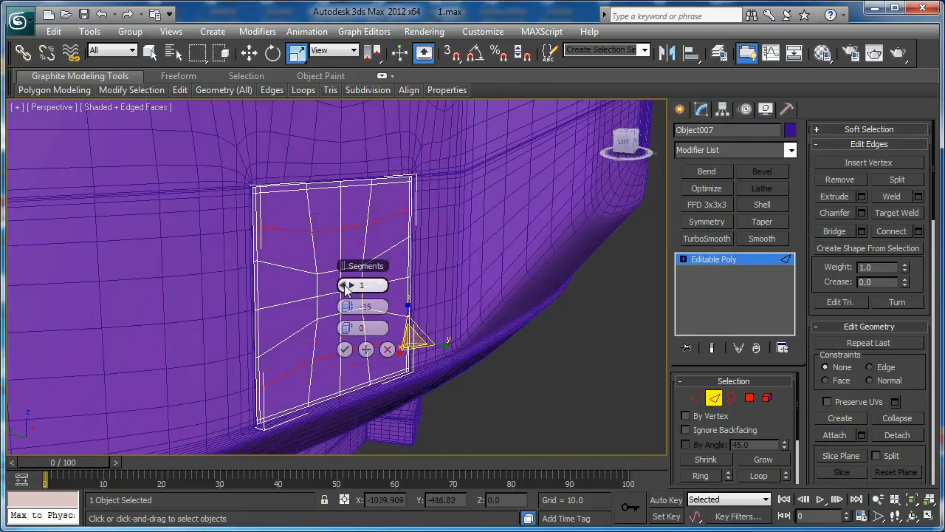
{"action": "left_click", "coordinate": [343, 285]}
{"action": "left_click", "coordinate": [342, 350]}
Switch the reference coordinate system to Local and pull the panel's central polygons outward from its surface
{"action": "middle_click_drag", "start_coordinate": [337, 327], "coordinate": [322, 281], "text": "alt"}
{"action": "key", "text": "4"}
{"action": "left_click", "coordinate": [344, 300]}
{"action": "key", "text": "w"}
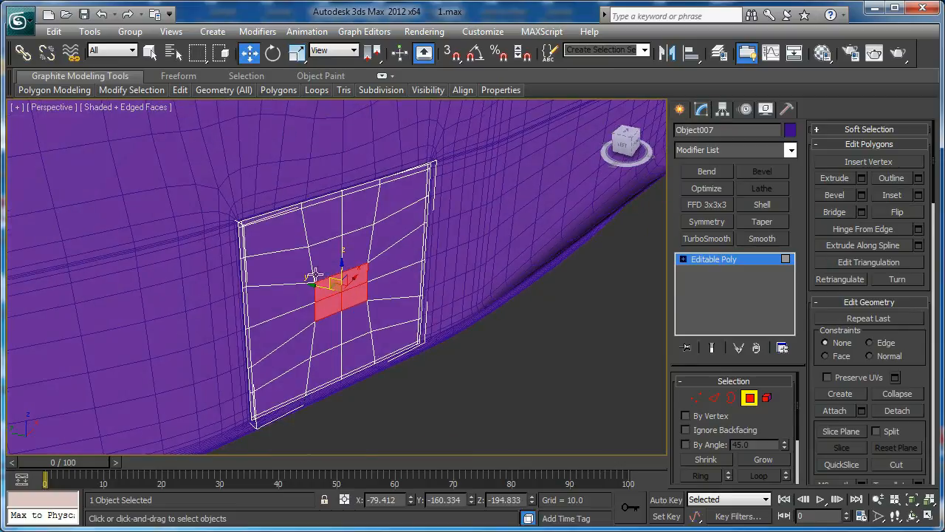
{"action": "left_click", "coordinate": [338, 52]}
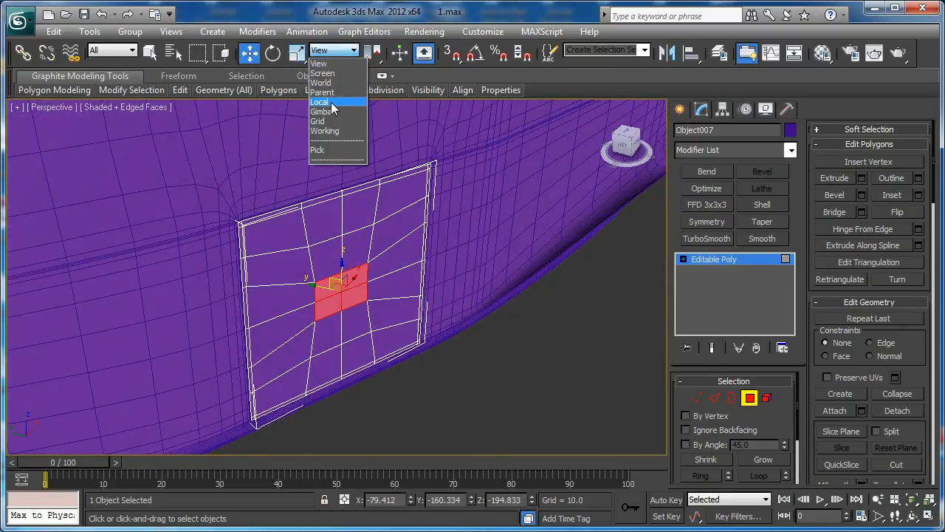
{"action": "left_click", "coordinate": [331, 108]}
{"action": "middle_click_drag", "start_coordinate": [357, 304], "coordinate": [382, 316], "text": "alt"}
{"action": "left_click_drag", "start_coordinate": [381, 315], "coordinate": [387, 317]}
Select the three middle vertices on each new horizontal loop and scale them together vertically to about 87%
{"action": "middle_click_drag", "start_coordinate": [386, 315], "coordinate": [331, 258], "text": "alt"}
{"action": "scroll", "coordinate": [329, 250], "scroll_direction": "up", "scroll_amount": 3}
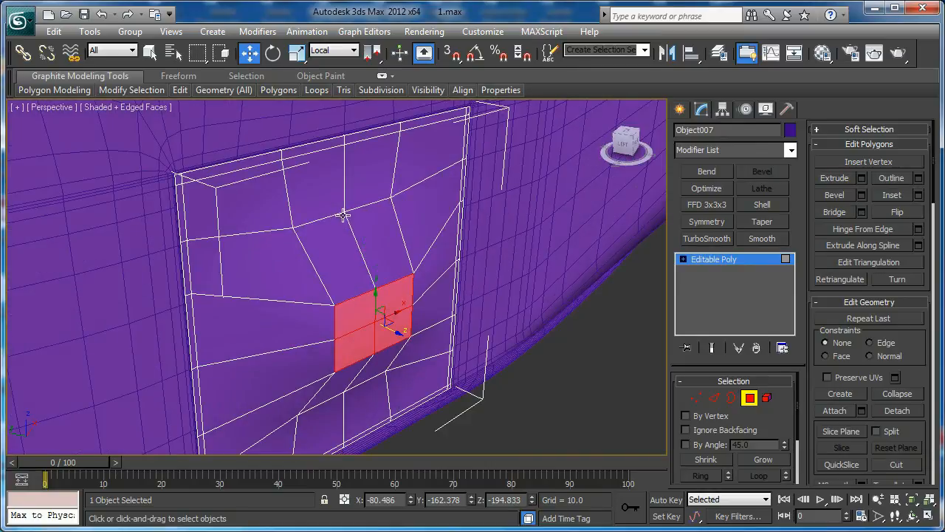
{"action": "key", "text": "1"}
{"action": "left_click", "coordinate": [293, 227]}
{"action": "left_click", "coordinate": [345, 212], "text": "ctrl"}
{"action": "middle_click_drag", "start_coordinate": [378, 291], "coordinate": [391, 327], "text": "alt"}
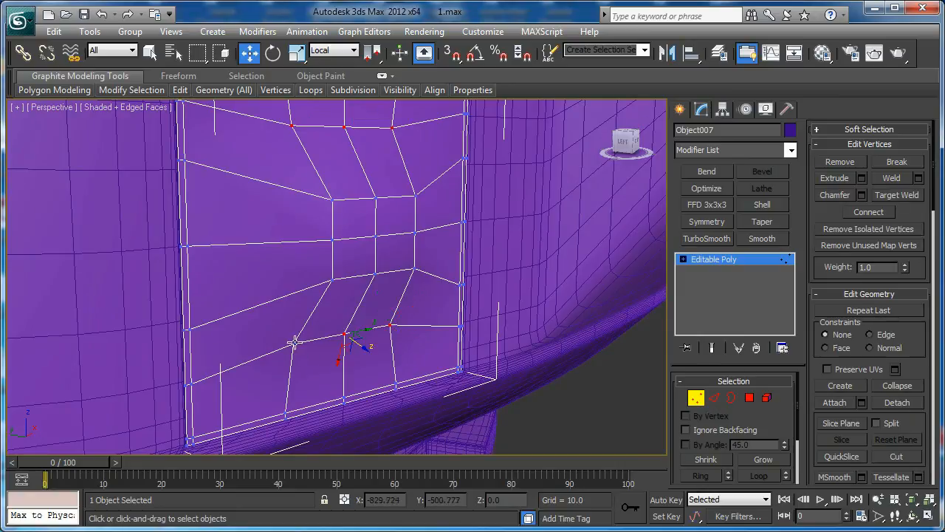
{"action": "key", "text": "r"}
{"action": "left_click_drag", "start_coordinate": [340, 196], "coordinate": [340, 207]}
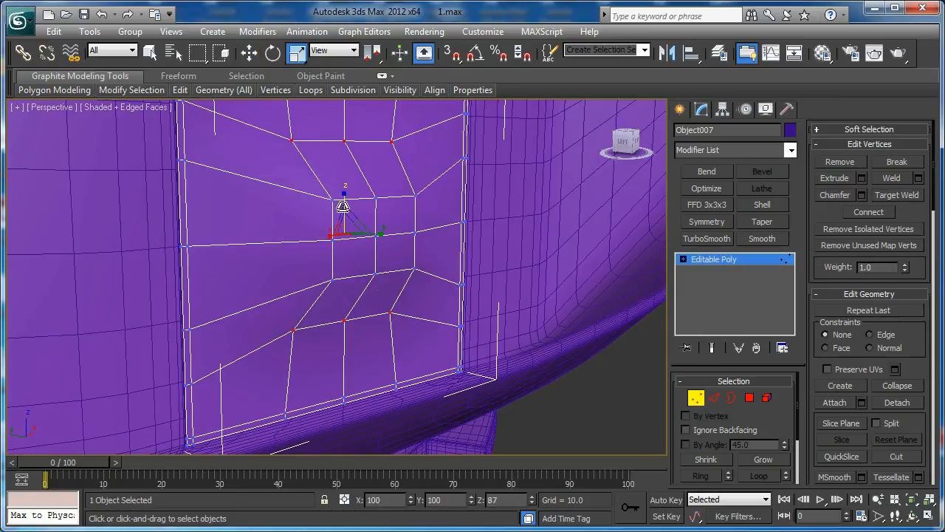
{"action": "left_click", "coordinate": [695, 399]}
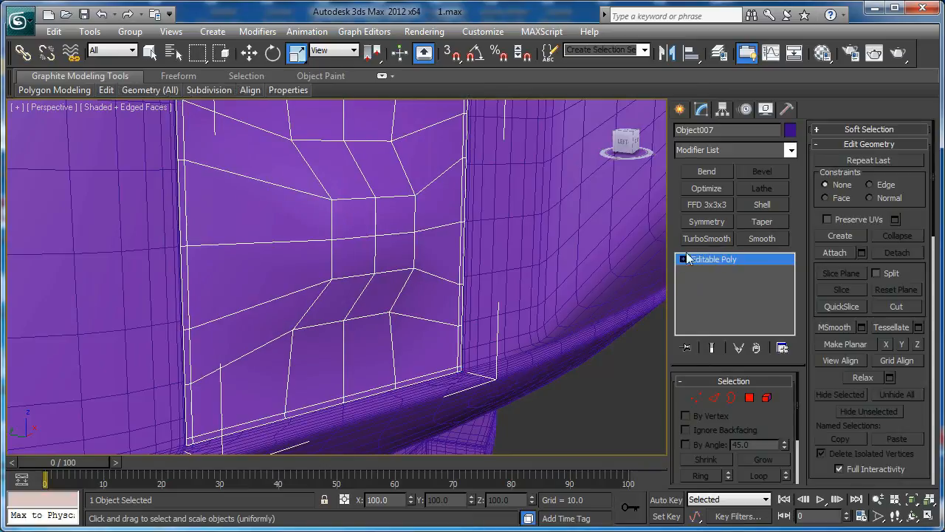
Apply TurboSmooth to the raised panel with 2 iterations and check the smoothed surface without edged faces
{"action": "key", "text": "F4"}
{"action": "left_click", "coordinate": [705, 239]}
{"action": "key", "text": "z"}
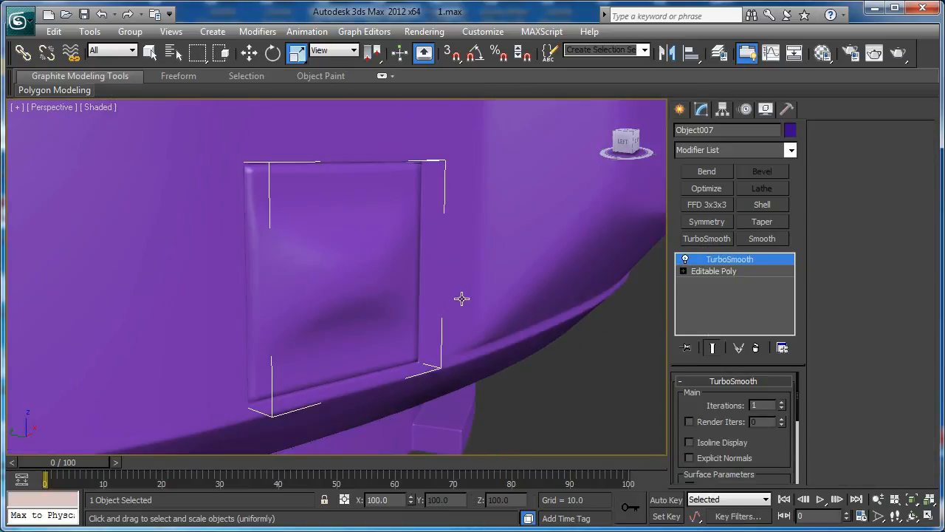
{"action": "left_click", "coordinate": [782, 409]}
{"action": "middle_click_drag", "start_coordinate": [338, 291], "coordinate": [388, 306], "text": "alt"}
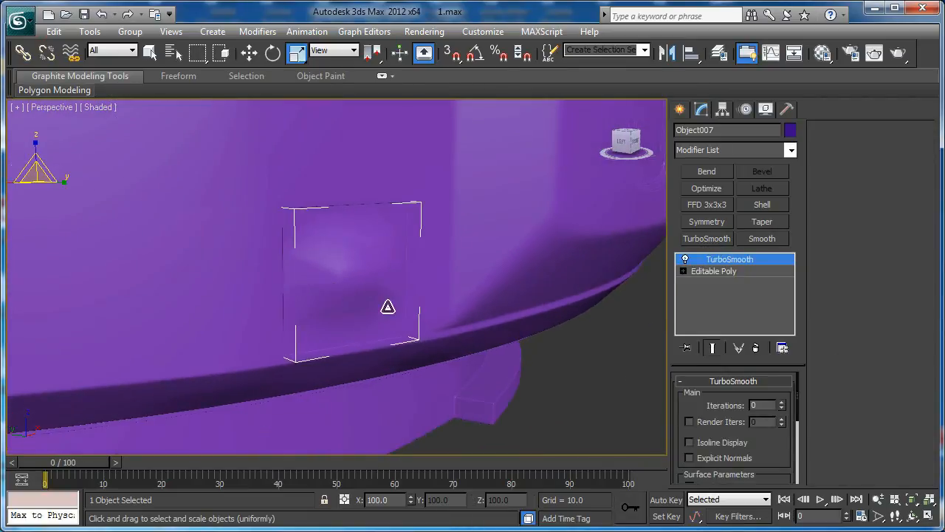
{"action": "left_click", "coordinate": [782, 402]}
{"action": "mouse_move", "coordinate": [353, 231]}
{"action": "middle_mouse_down", "text": "alt"}
{"action": "mouse_move", "coordinate": [386, 228]}
{"action": "mouse_move", "coordinate": [390, 289]}
{"action": "middle_mouse_up", "text": "alt"}
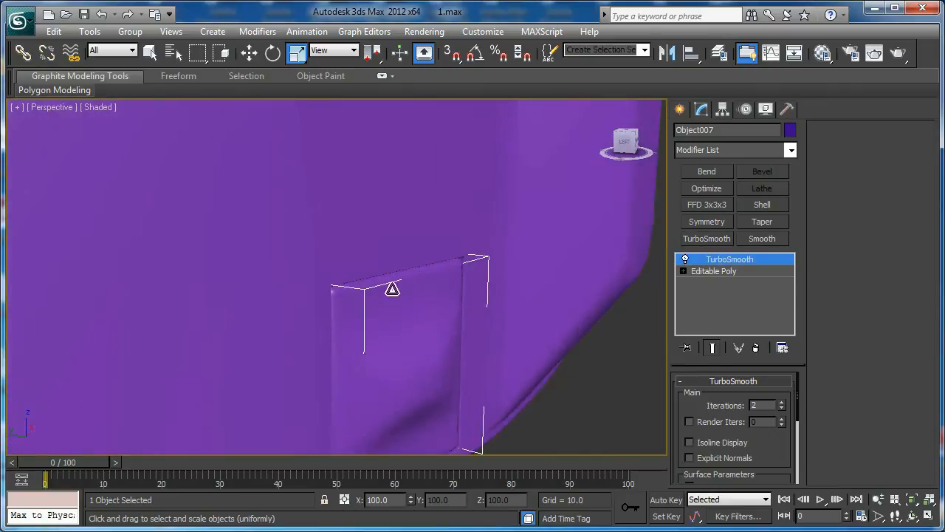
Connect the ring of edges along the panel's depth with one segment, slid close to the front face as a support loop
{"action": "key", "text": "F4"}
{"action": "left_click", "coordinate": [713, 272]}
{"action": "key", "text": "F3"}
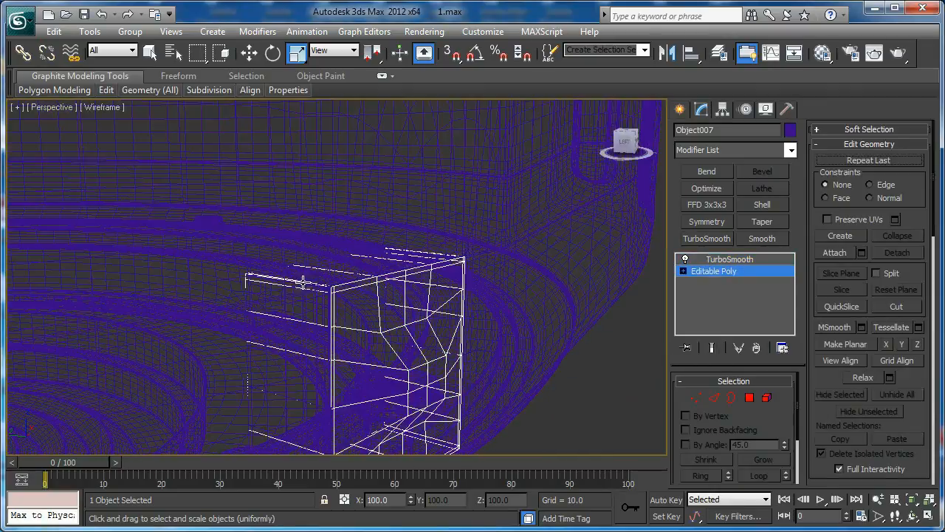
{"action": "key", "text": "2"}
{"action": "left_click", "coordinate": [311, 283]}
{"action": "middle_click_drag", "start_coordinate": [310, 283], "coordinate": [377, 302], "text": "alt"}
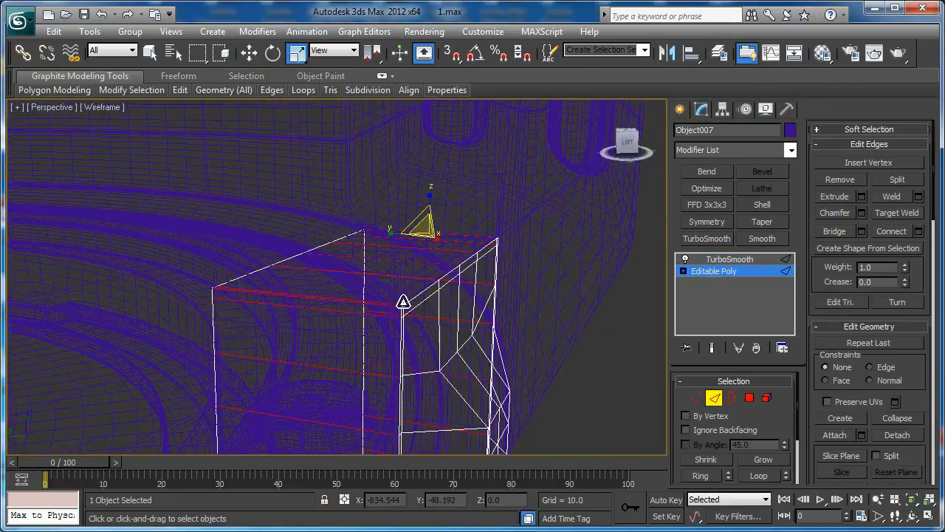
{"action": "left_click", "coordinate": [918, 232]}
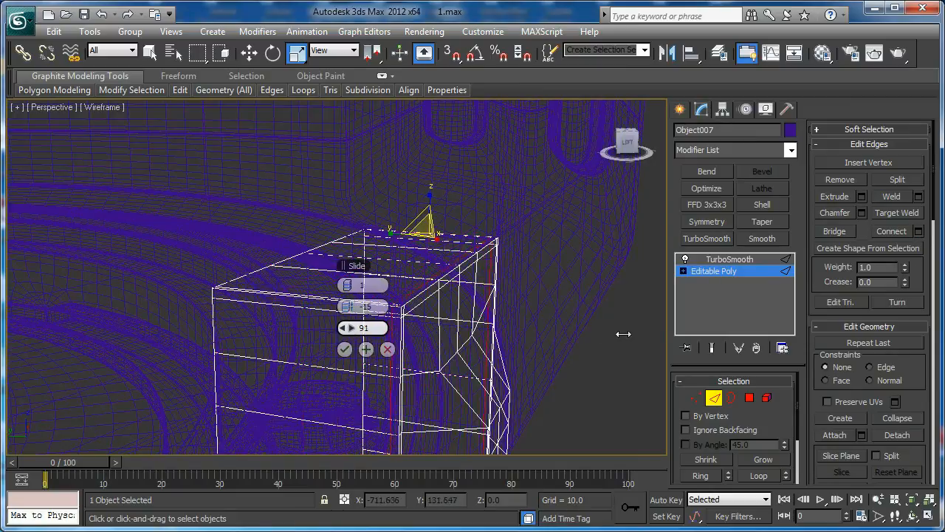
{"action": "left_click_drag", "start_coordinate": [620, 334], "coordinate": [633, 339]}
{"action": "left_click", "coordinate": [344, 350]}
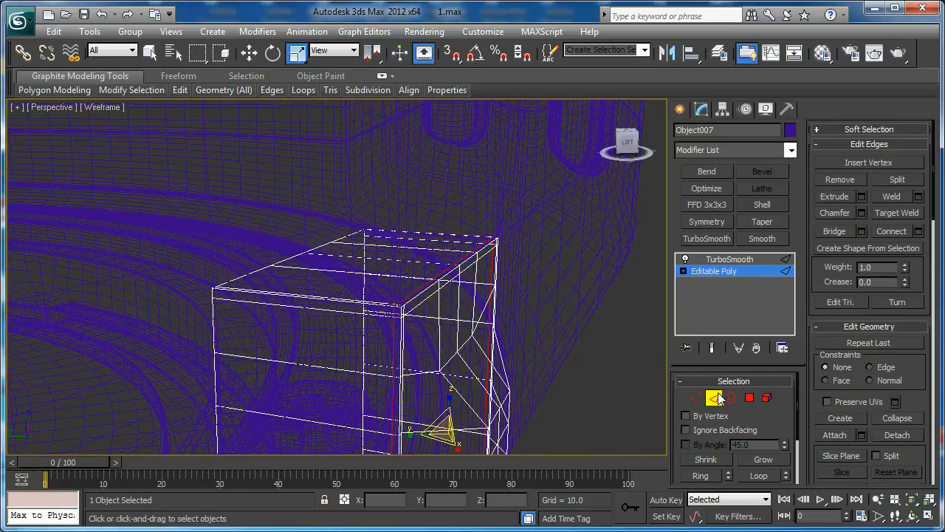
{"action": "left_click", "coordinate": [718, 395]}
Deselect the panel and examine the shaded mount on the whole lens alongside the reference image
{"action": "left_click", "coordinate": [504, 369]}
{"action": "key", "text": "F3"}
{"action": "key", "text": "F4"}
{"action": "scroll", "coordinate": [402, 330], "scroll_direction": "down", "scroll_amount": 3}
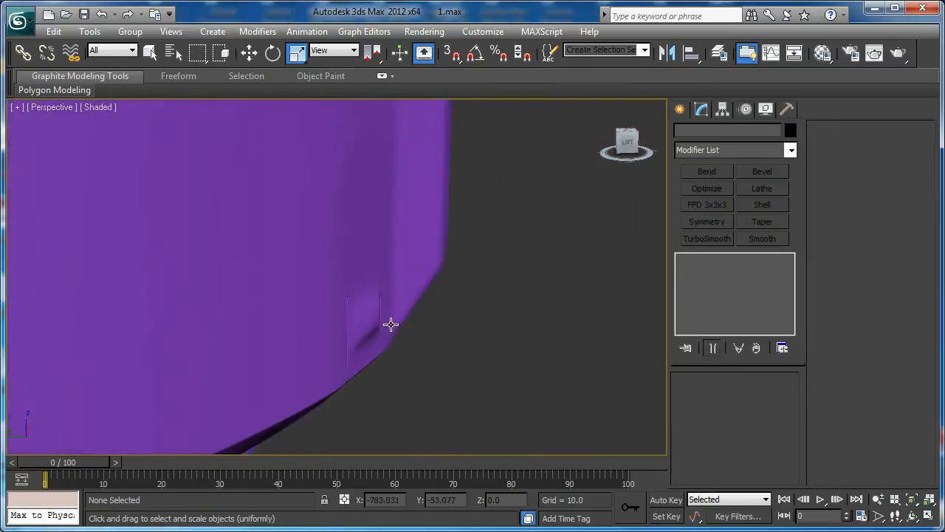
{"action": "scroll", "coordinate": [391, 324], "scroll_direction": "down", "scroll_amount": 10}
{"action": "scroll", "coordinate": [290, 333], "scroll_direction": "down", "scroll_amount": 5}
{"action": "middle_click_drag", "start_coordinate": [480, 299], "coordinate": [293, 293], "text": "alt"}
{"action": "scroll", "coordinate": [293, 293], "scroll_direction": "up", "scroll_amount": 3}
{"action": "scroll", "coordinate": [384, 283], "scroll_direction": "down", "scroll_amount": 3}
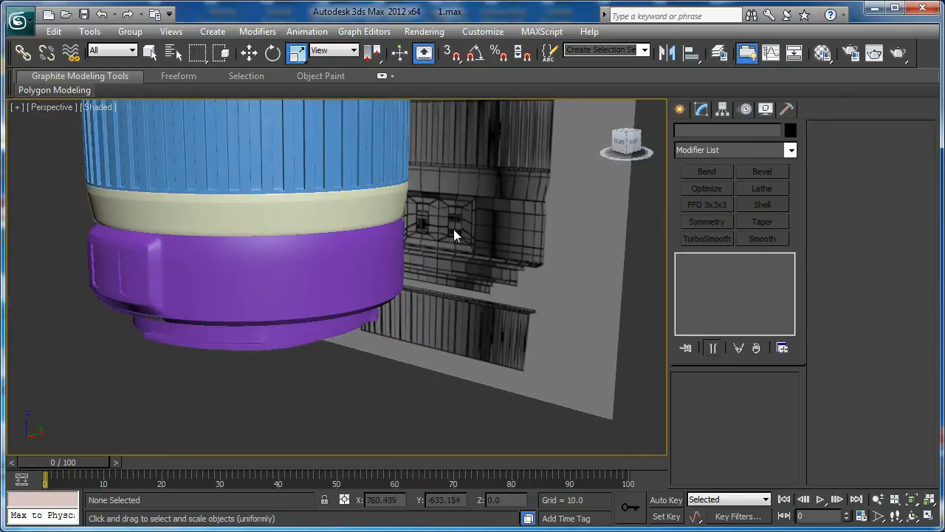